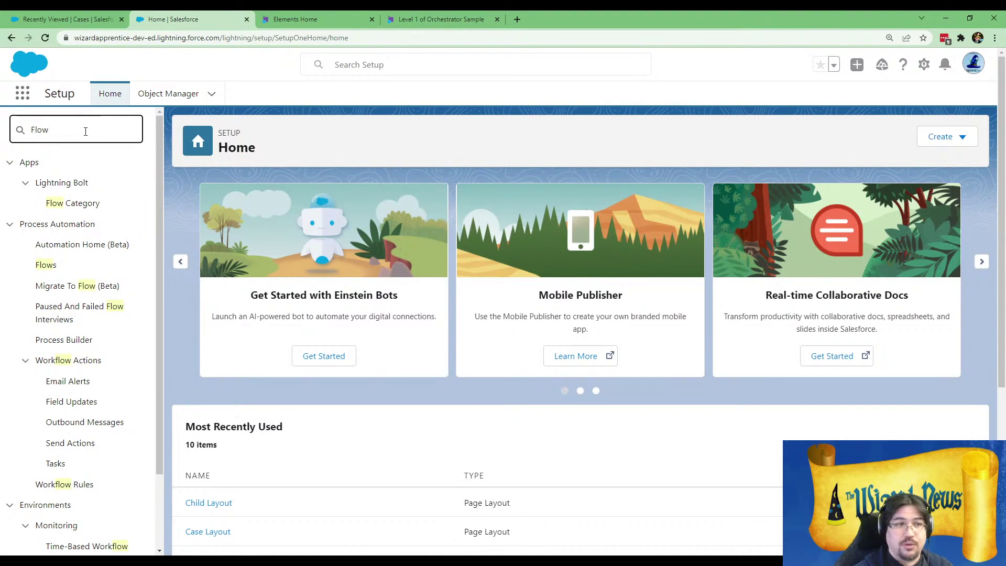
- Open the Flows setup page and examine the Orchestrator types offered for a new flow, leaving without creating one
click(59, 265)
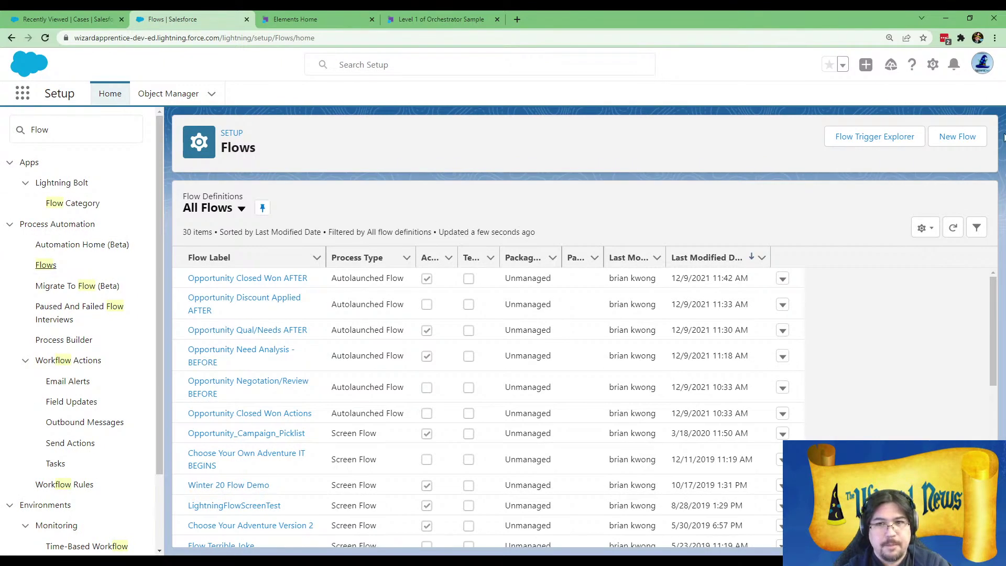
click(953, 136)
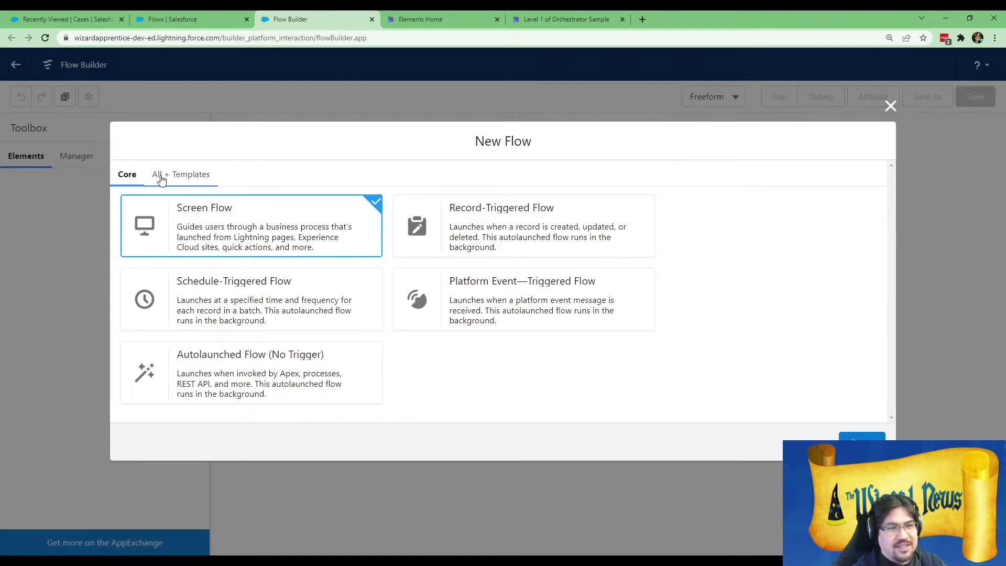
click(191, 176)
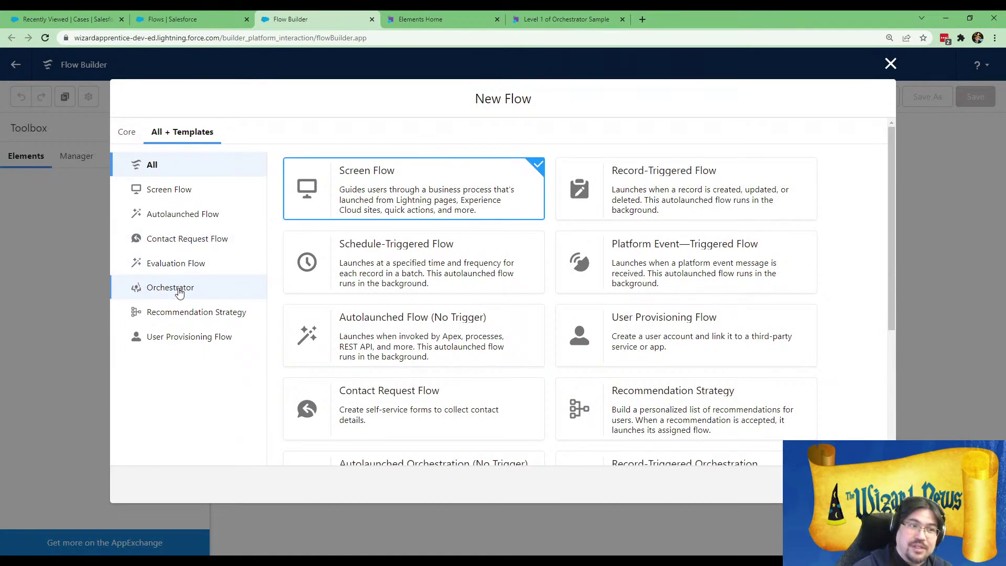
click(179, 292)
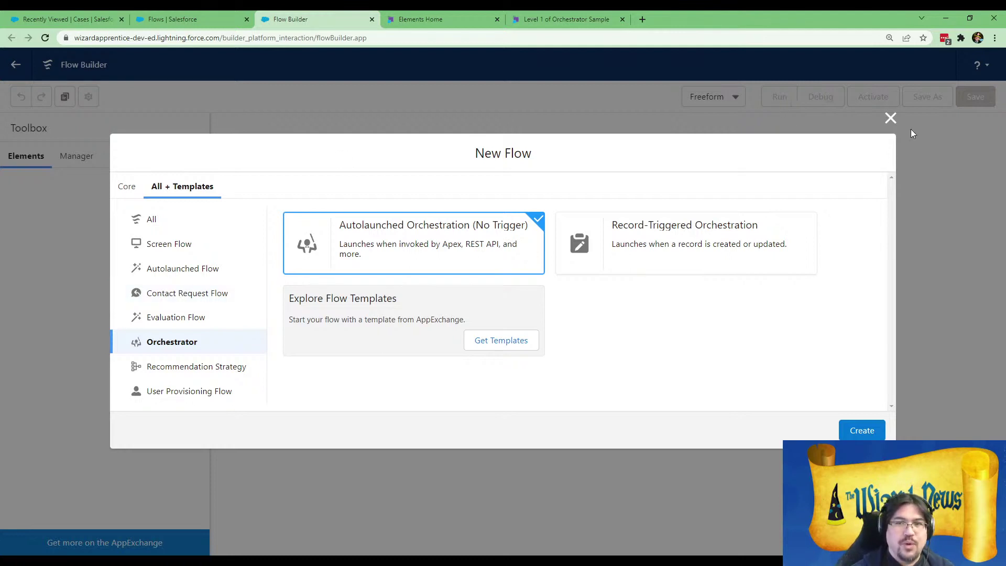
click(891, 118)
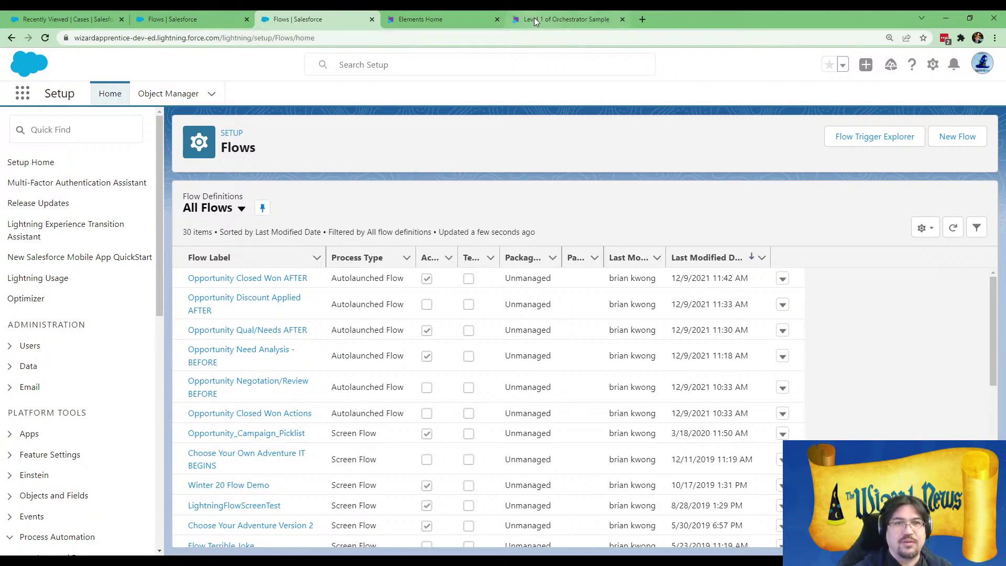
- Switch to the Orchestrator Sample diagram in Elements, open it for editing and move the Flow Approval box slightly left
click(533, 17)
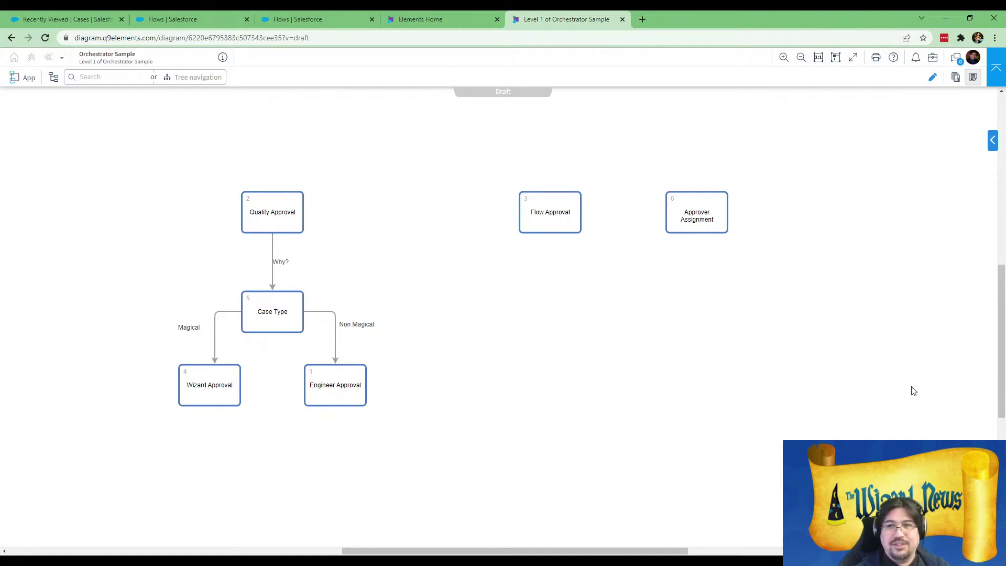
click(935, 79)
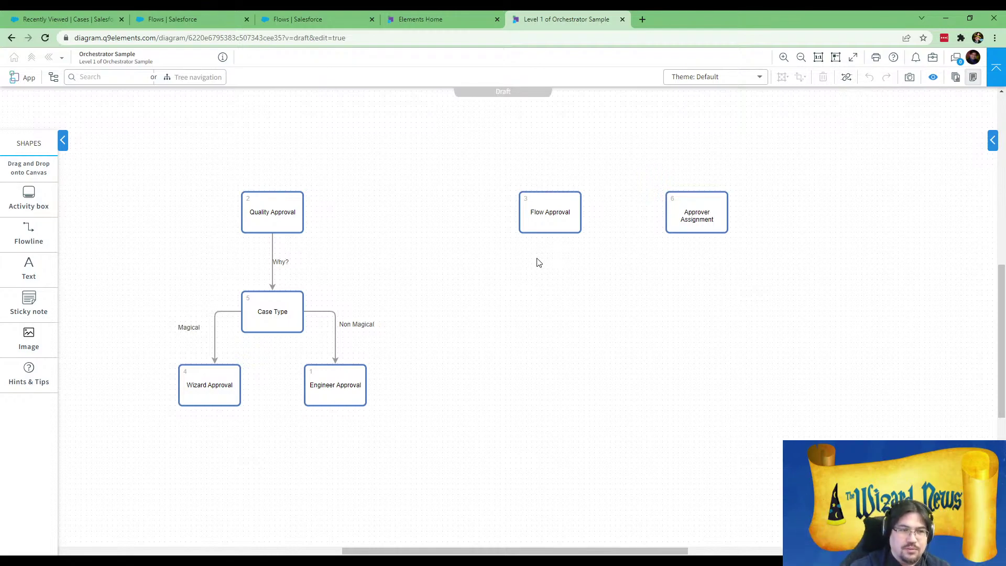
drag(119, 127, 428, 513)
click(336, 378)
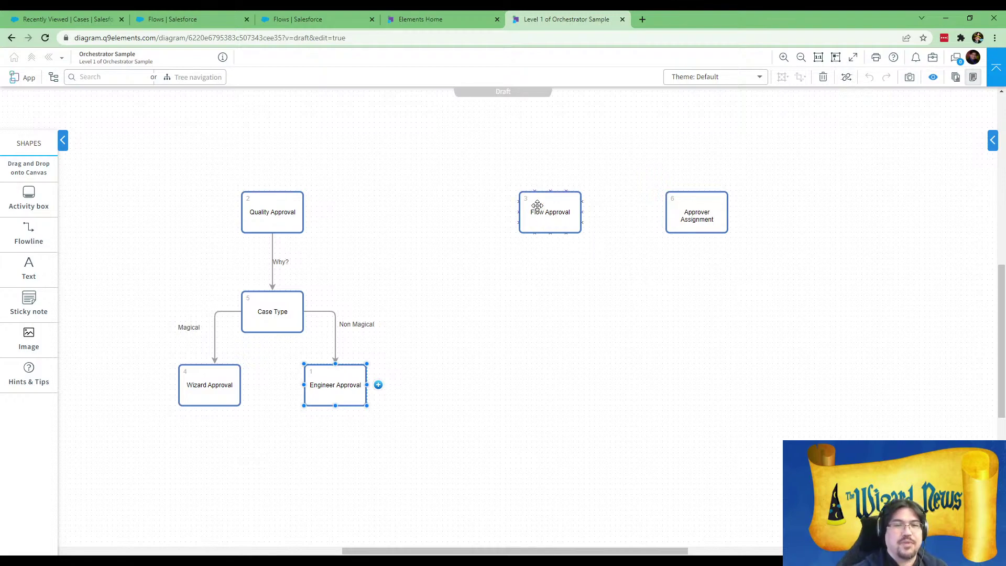
drag(536, 206, 515, 201)
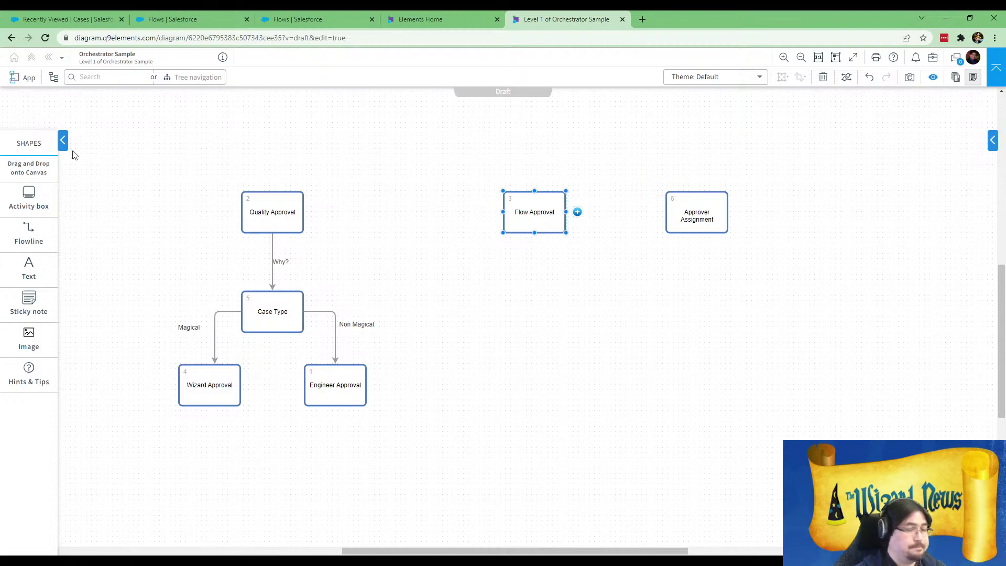
- Return to the Salesforce Flows list and create a new Screen Flow with the Auto-Layout canvas
click(267, 17)
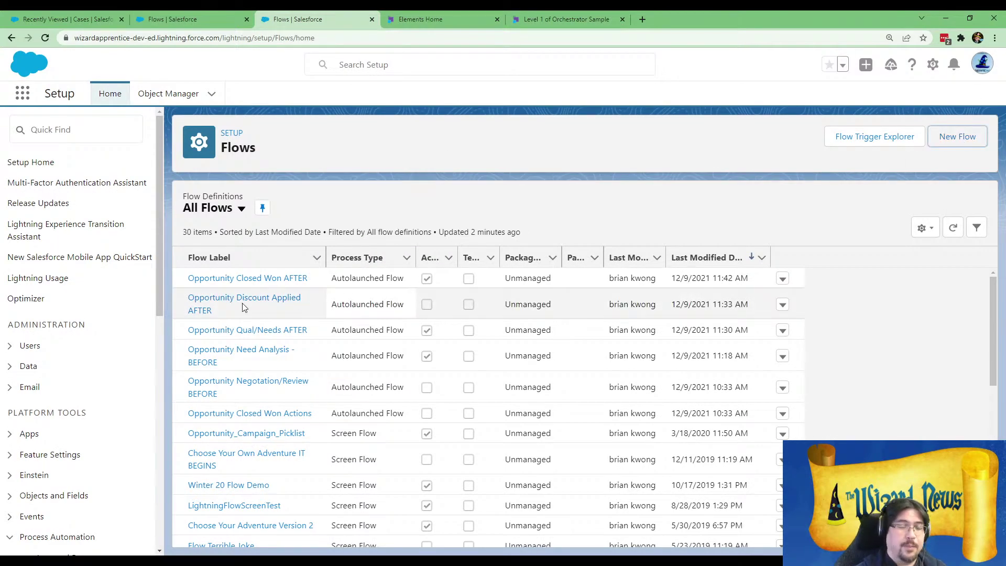
click(190, 309)
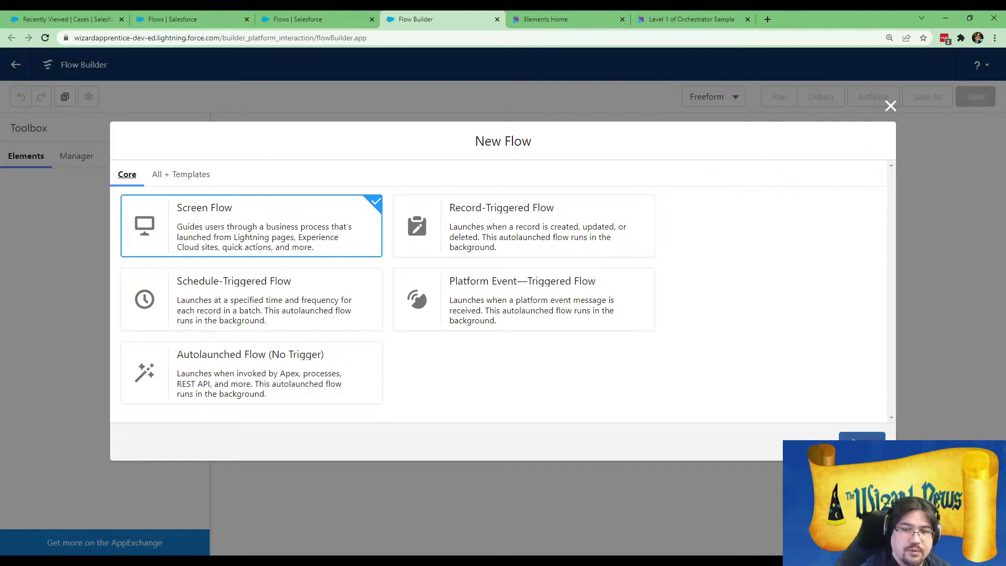
click(861, 436)
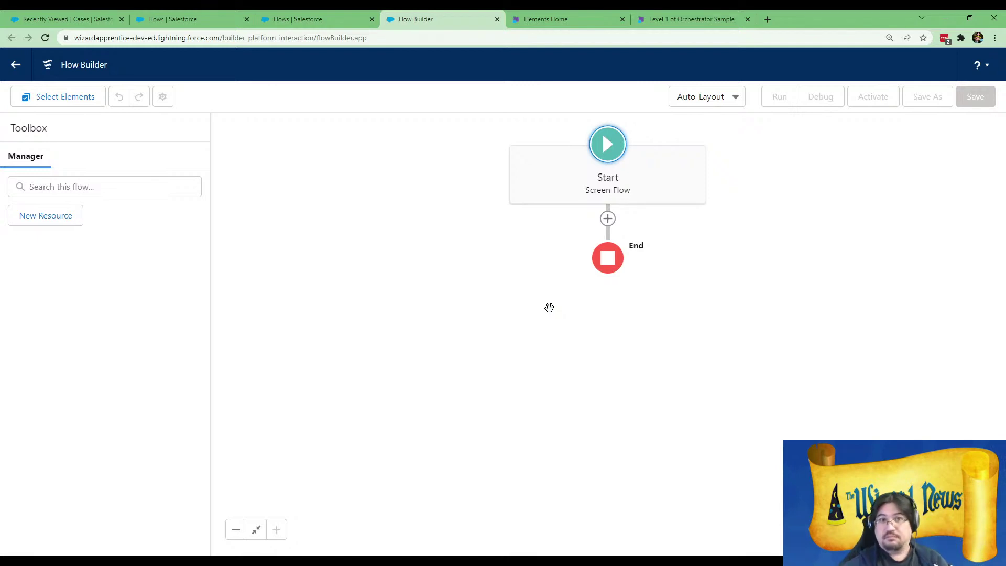
- Add a Screen element after Start and place a Display Text component on it
click(608, 220)
click(608, 219)
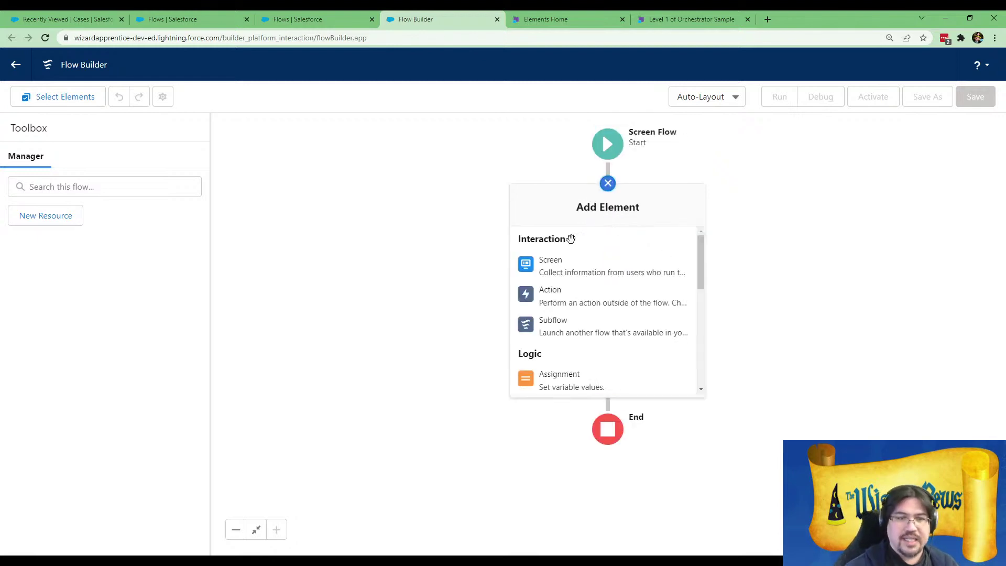
click(557, 265)
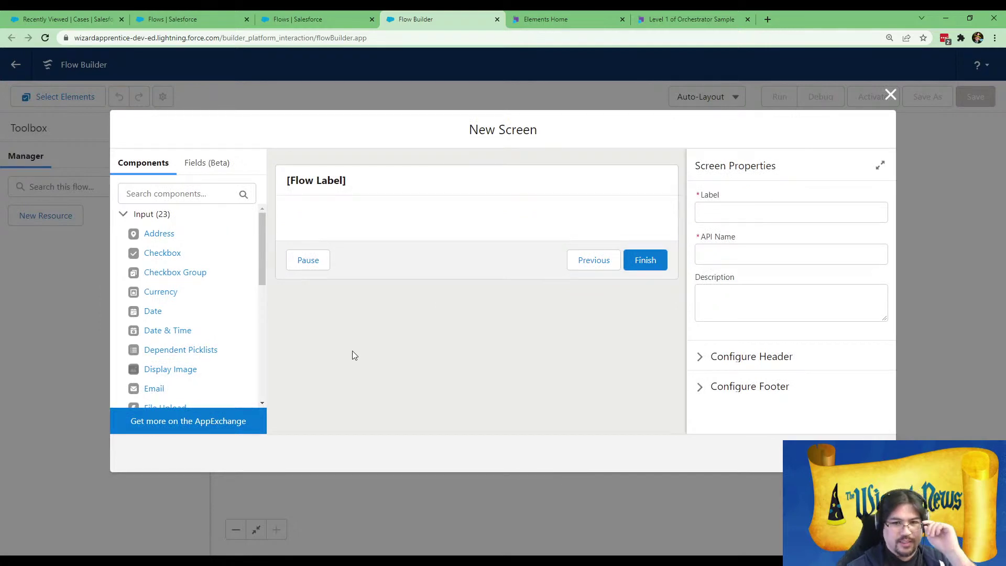
click(178, 198)
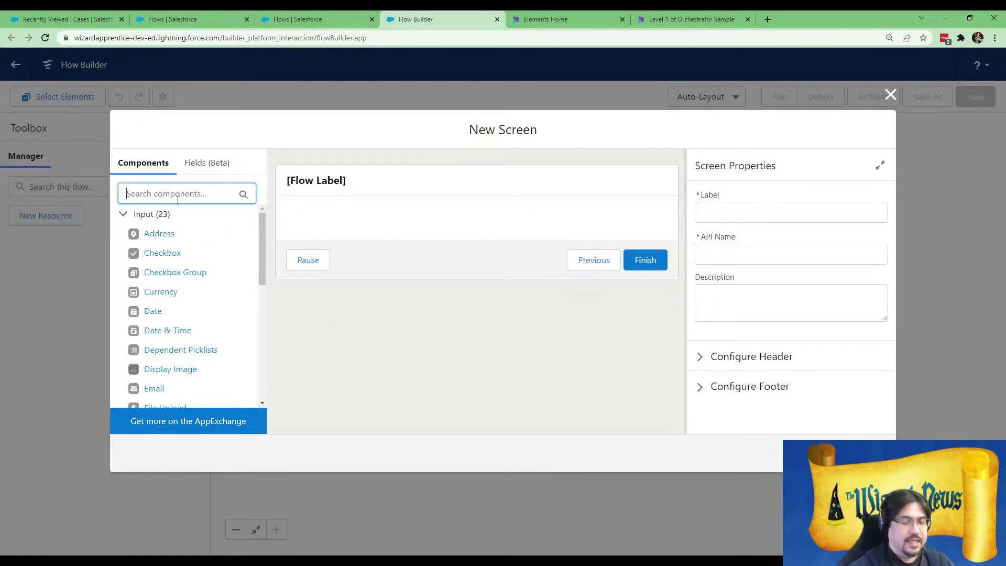
text(displ)
drag(174, 233, 373, 222)
- Name the display text Directionmsg and give it the text "Please review & decide if this should go on to the next step"
click(777, 214)
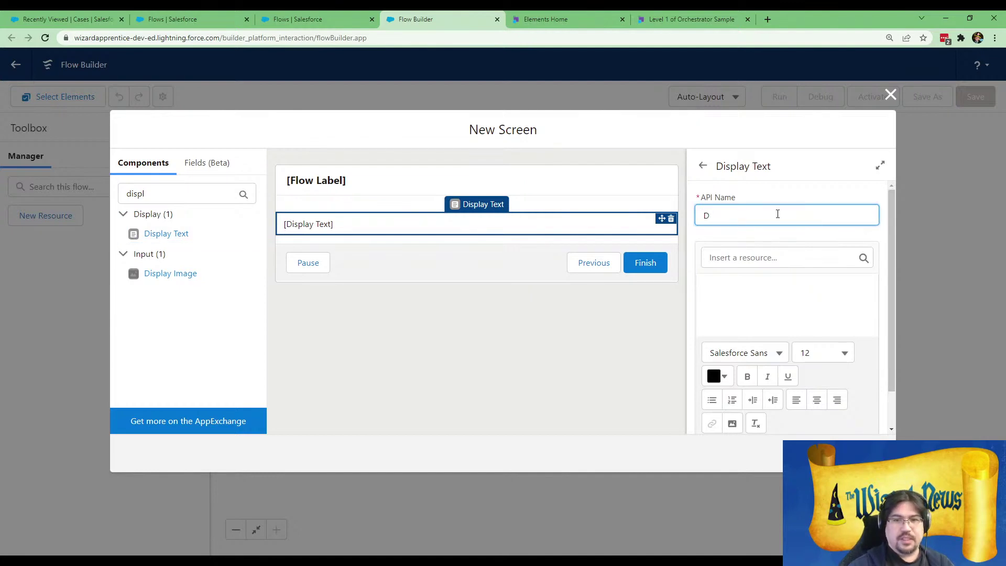
text(Directionmsg)
key(Tab)
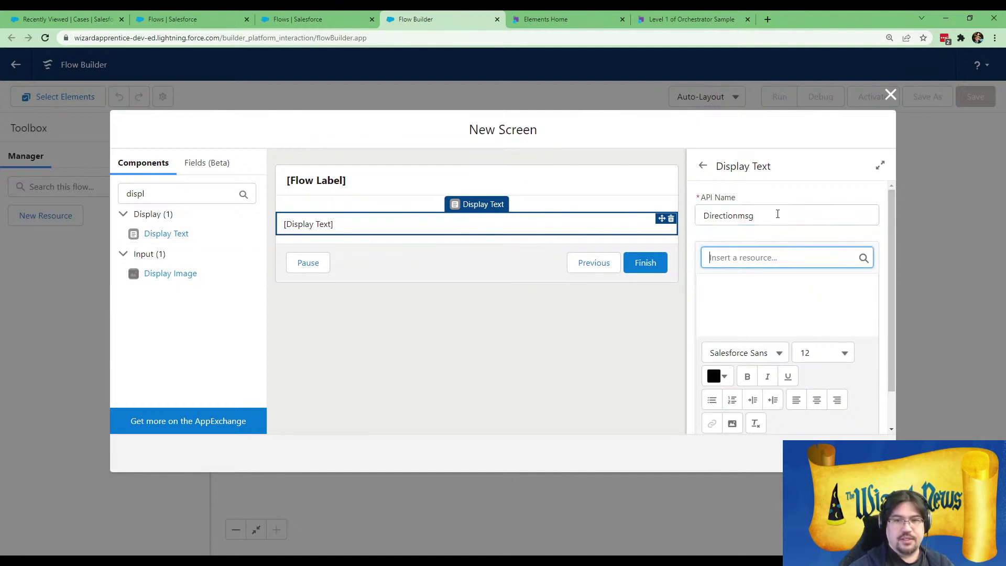
key(Tab)
click(757, 289)
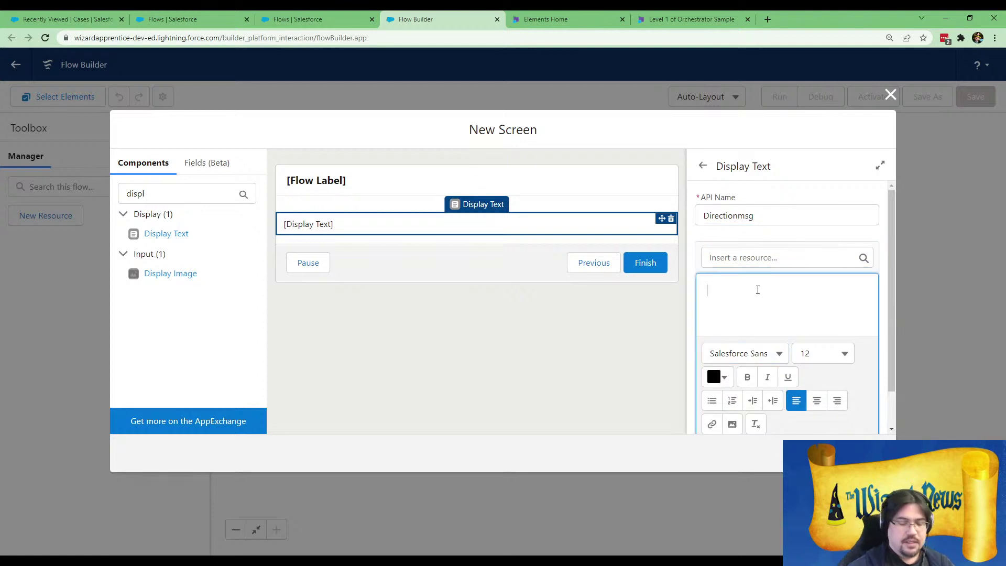
text(Please review & decide if this s)
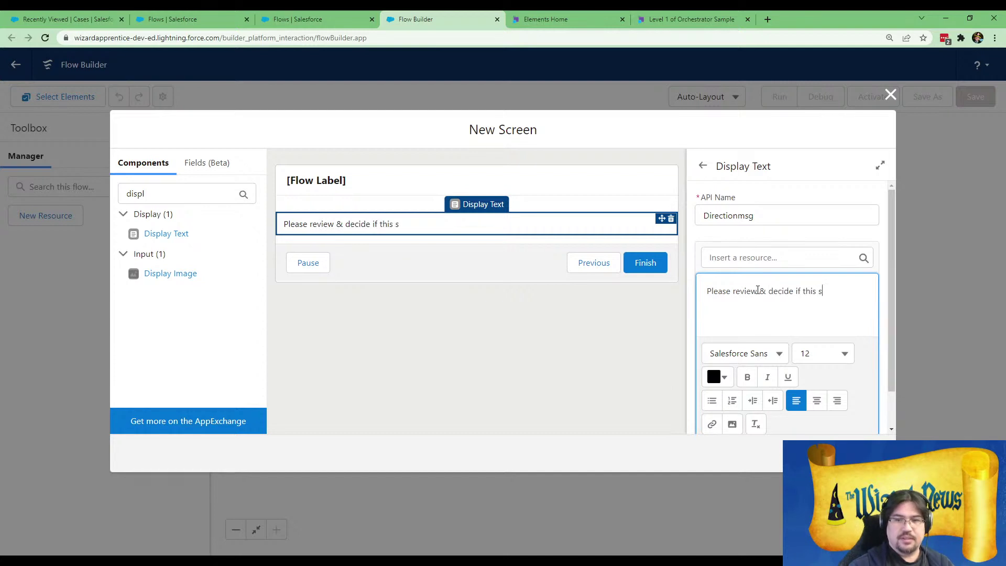
text(hould go on to the next step)
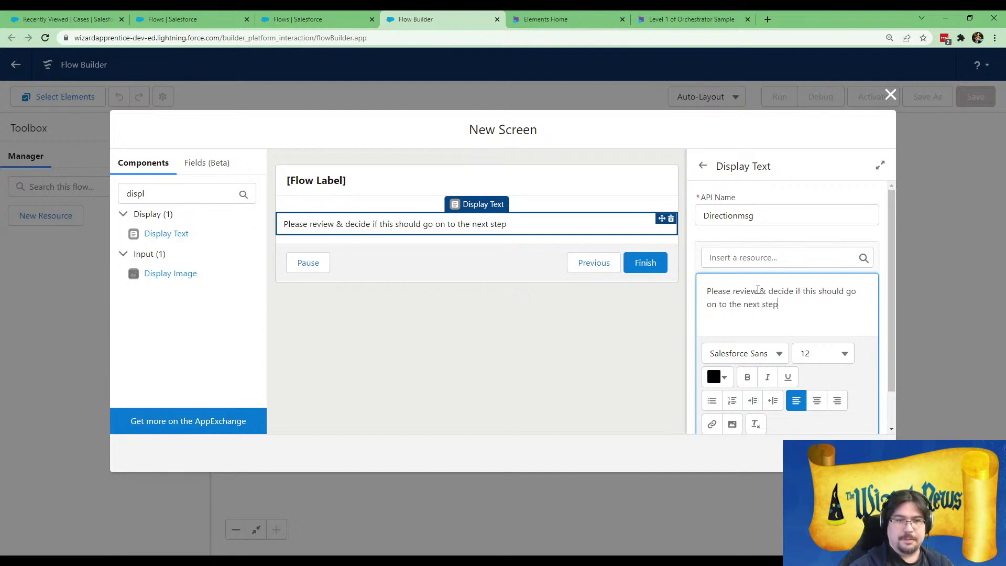
click(638, 325)
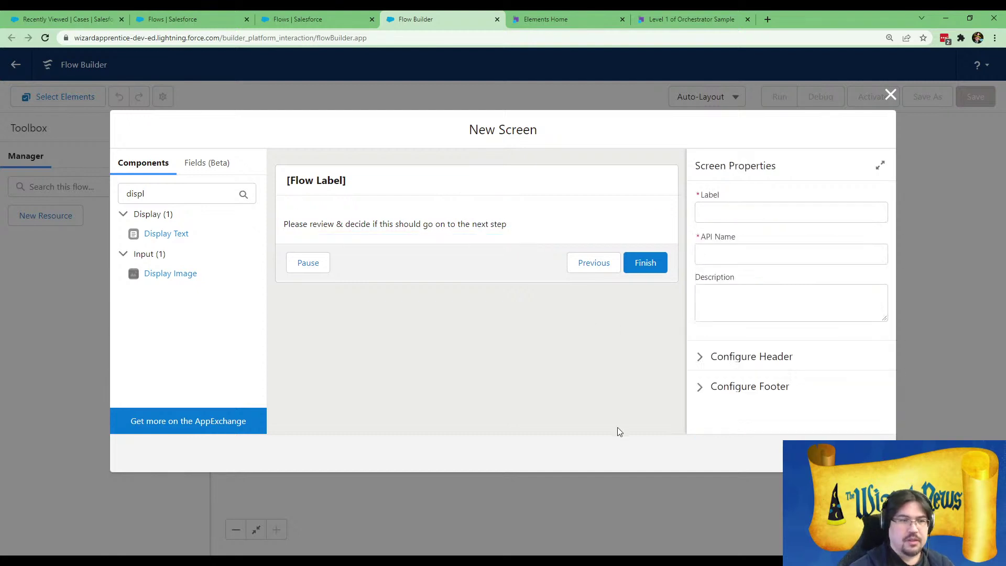
- Add a Radio Buttons component below the display text and label it "Approve?"
click(161, 202)
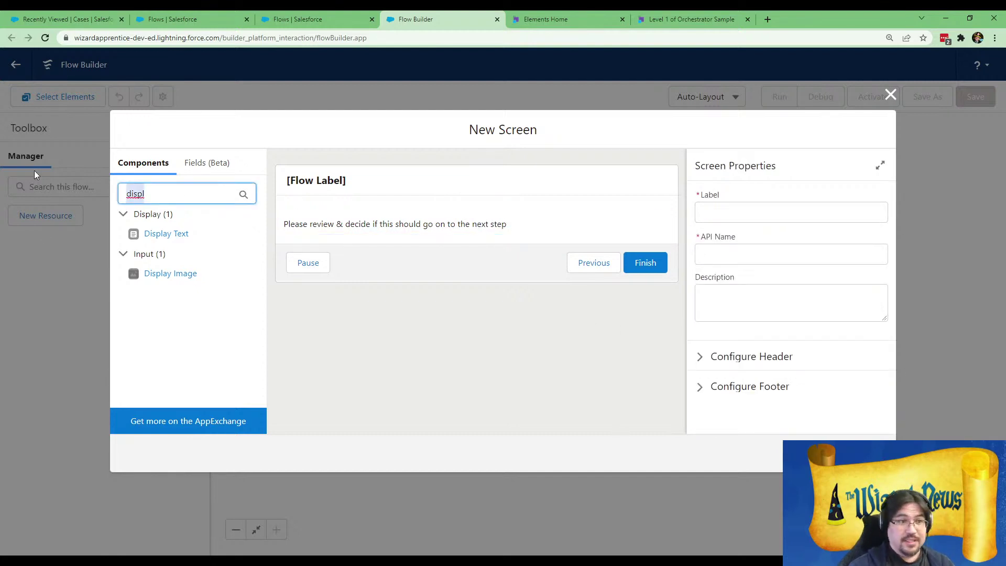
text(radio)
drag(168, 234, 396, 236)
click(785, 207)
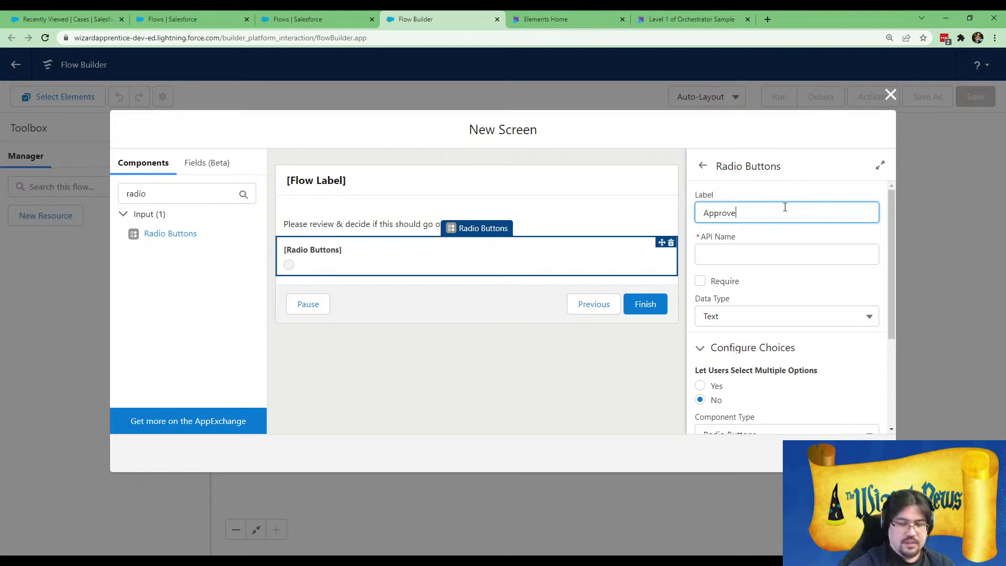
click(774, 276)
scroll(786, 295, down, 3)
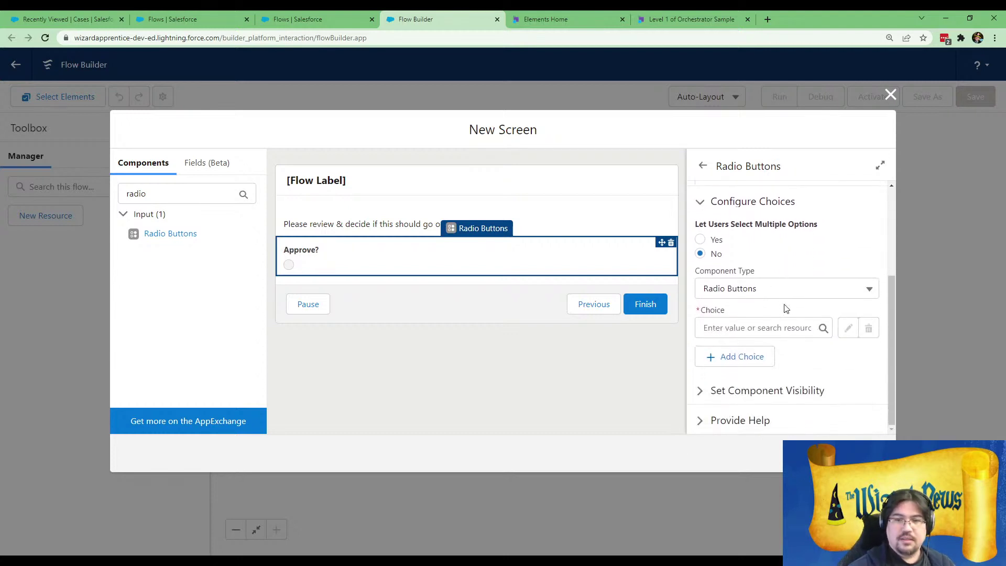
- Create a choice resource Yes_choice for the radio buttons, with the label Yes and the choice value Yes
click(754, 326)
click(741, 355)
click(259, 247)
click(320, 277)
click(296, 206)
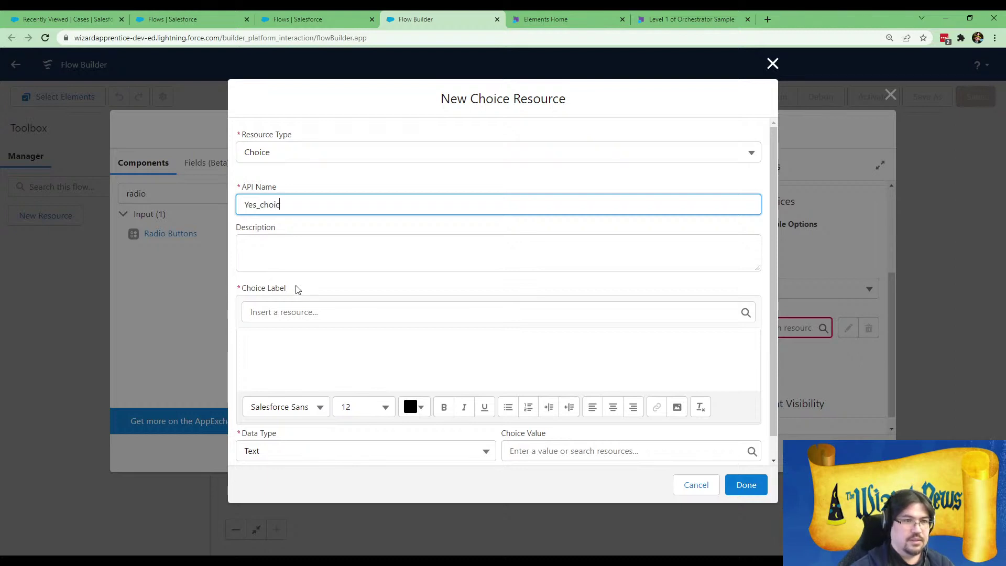
click(289, 369)
click(511, 451)
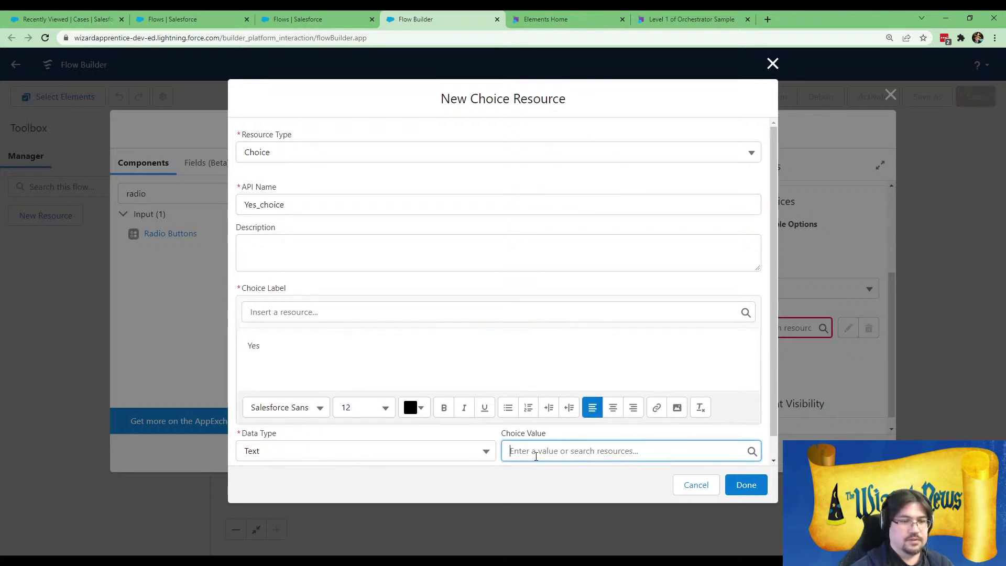
text(Yes)
click(746, 484)
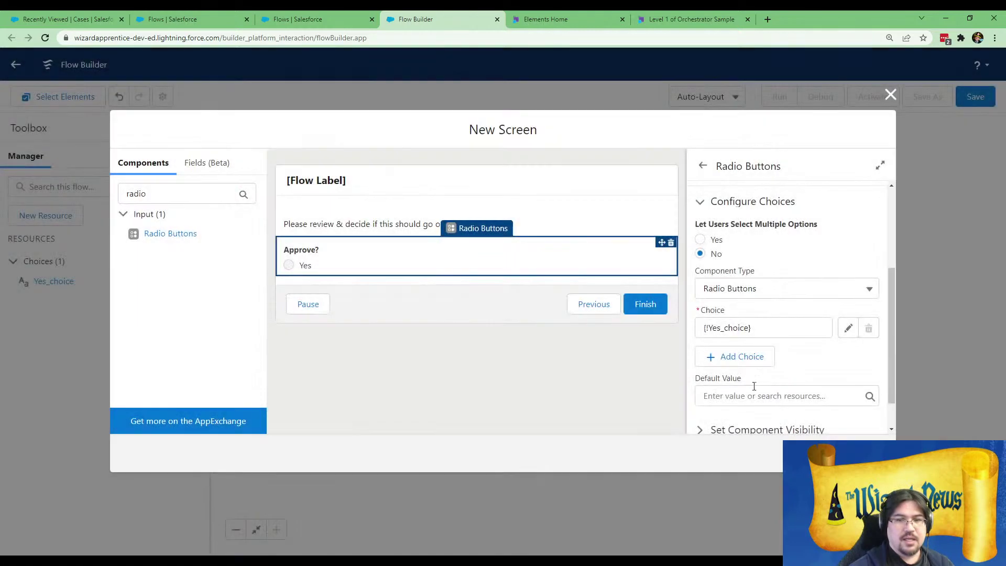
- Add a second choice to the radio buttons and define a new choice resource No_choice labelled No
click(740, 354)
click(747, 370)
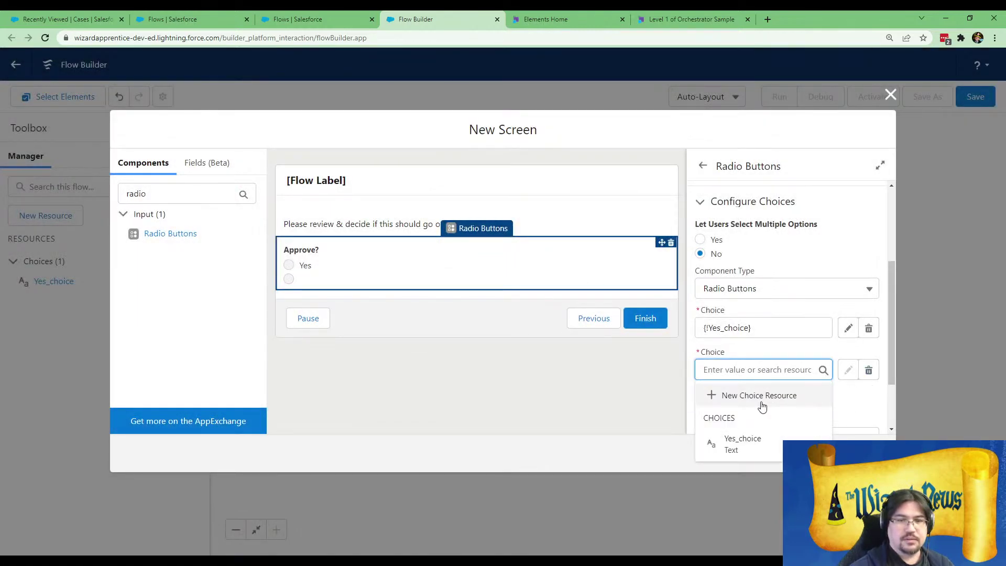
click(757, 396)
click(355, 245)
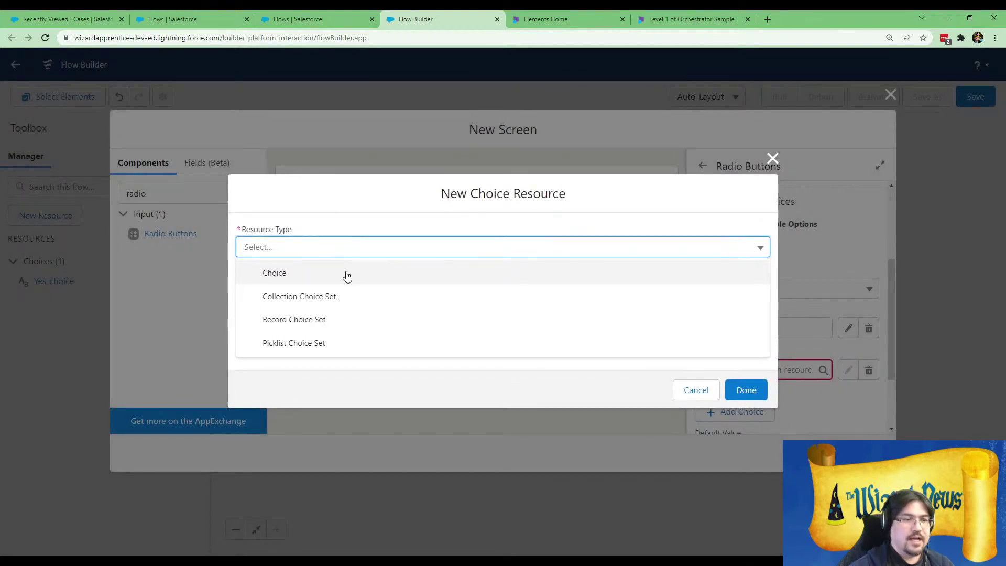
click(348, 272)
click(293, 199)
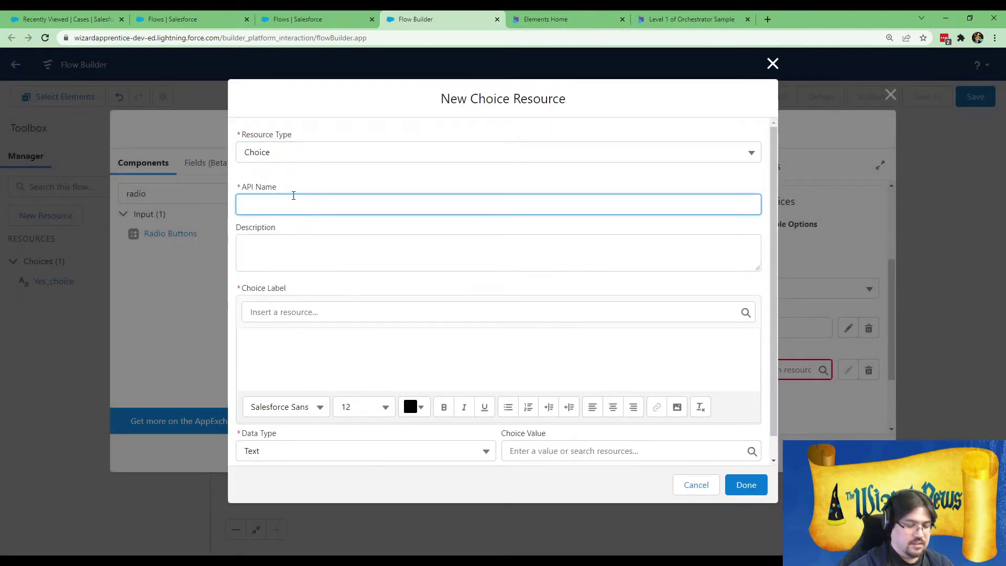
click(297, 310)
click(313, 291)
click(282, 358)
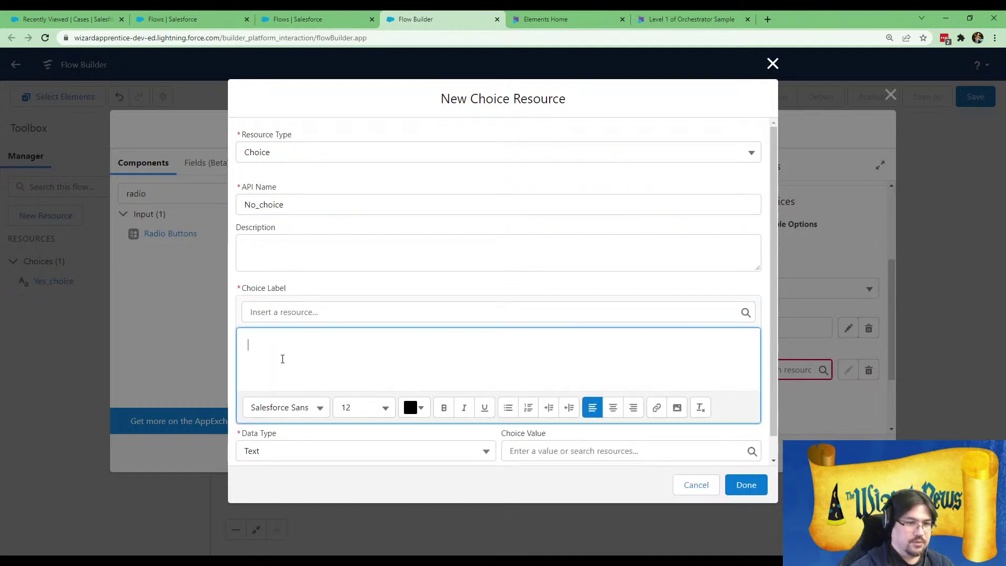
text(No)
- Set No_choice's data type to Boolean and its choice value to {!$GlobalConstant.False}, and save the resource
click(348, 450)
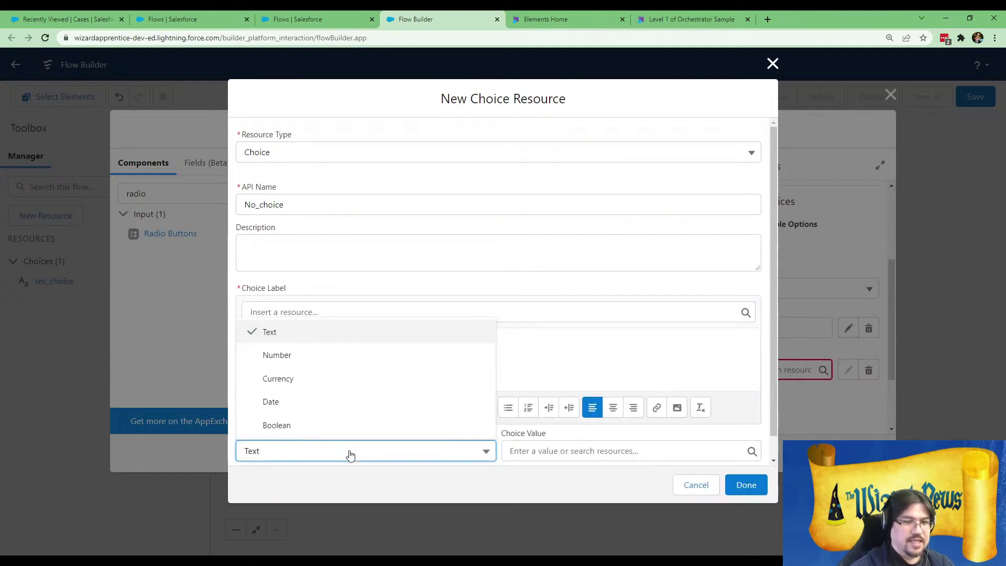
click(305, 427)
click(628, 451)
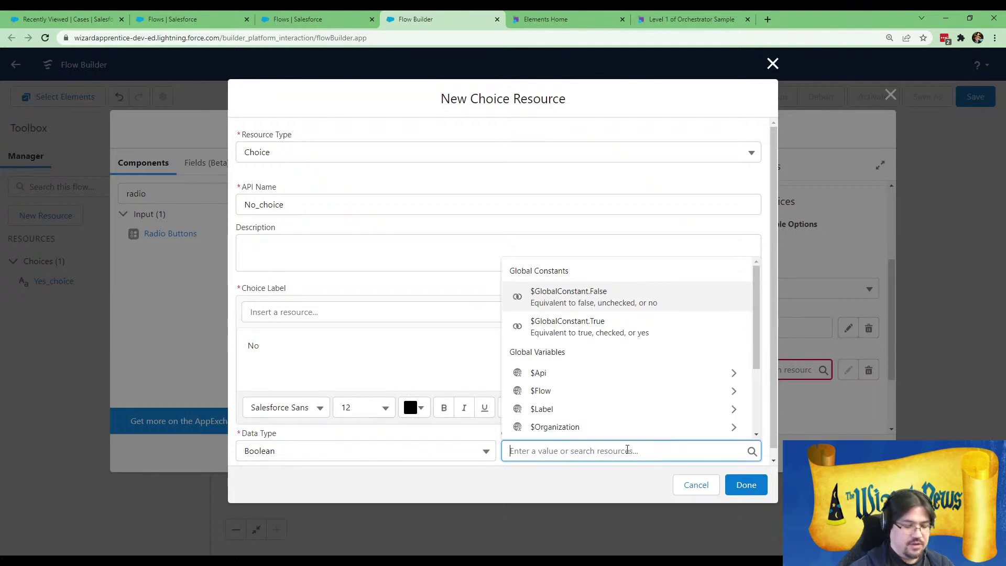
text(false)
click(629, 433)
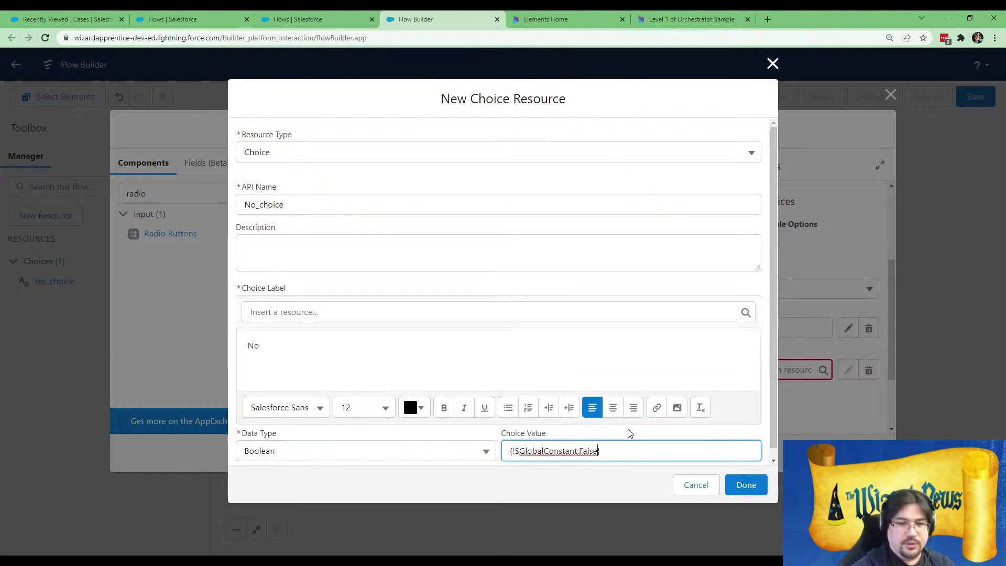
click(748, 484)
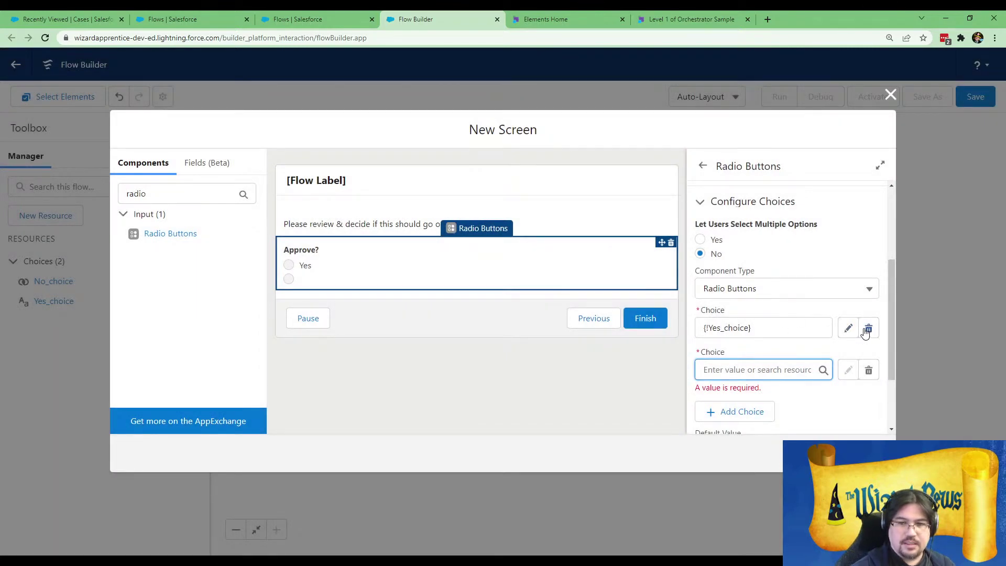
click(784, 399)
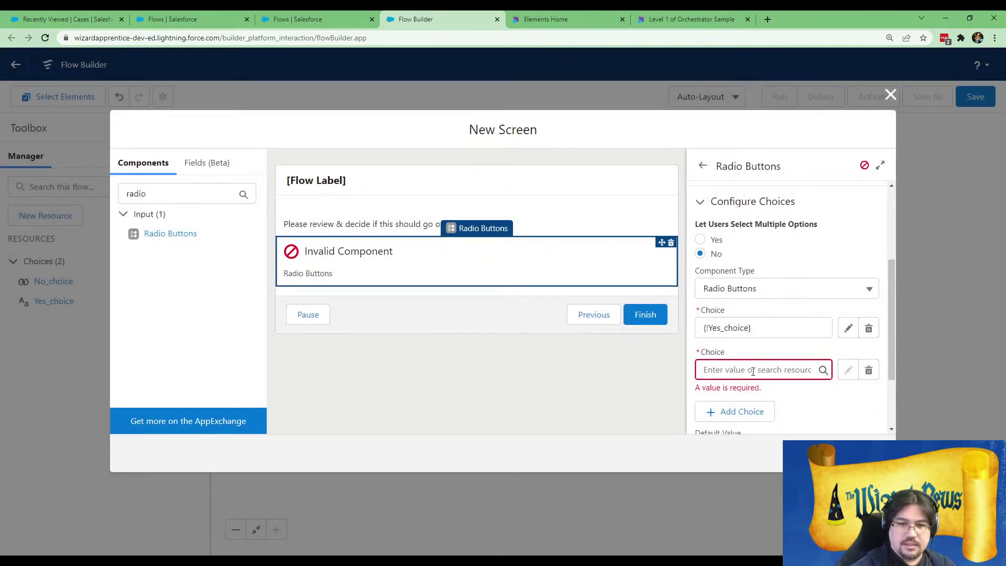
click(753, 372)
click(847, 405)
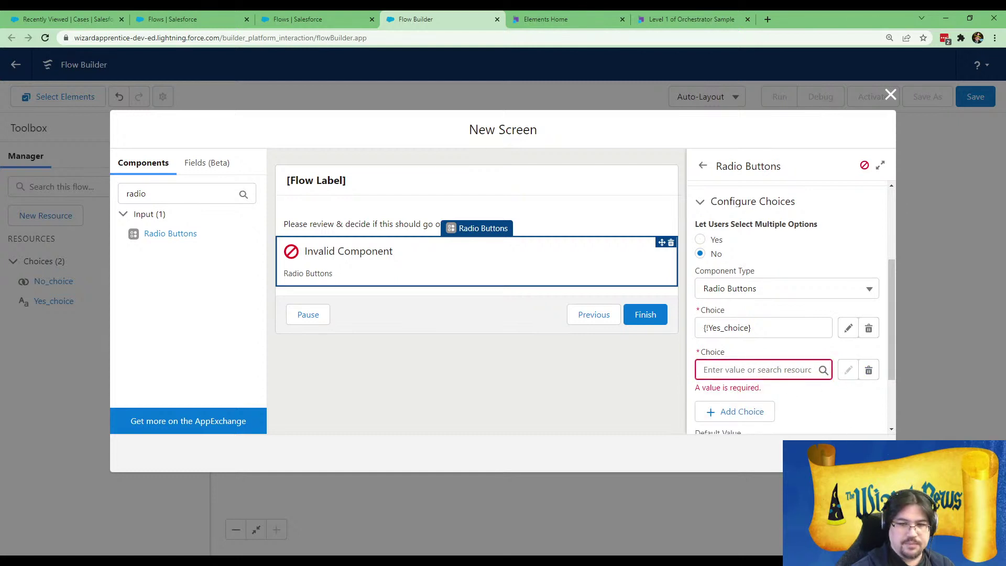
click(765, 371)
click(739, 394)
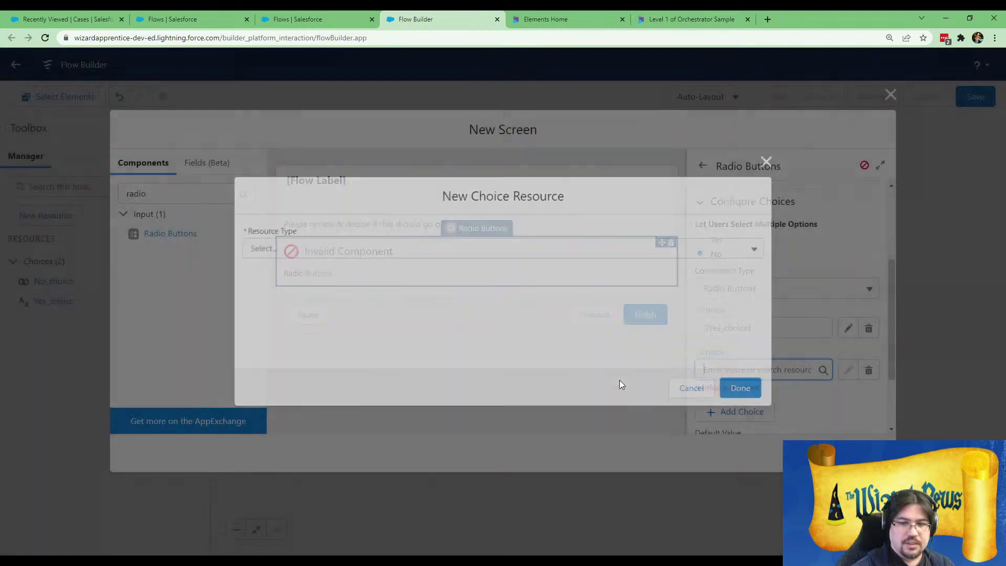
click(358, 246)
click(322, 275)
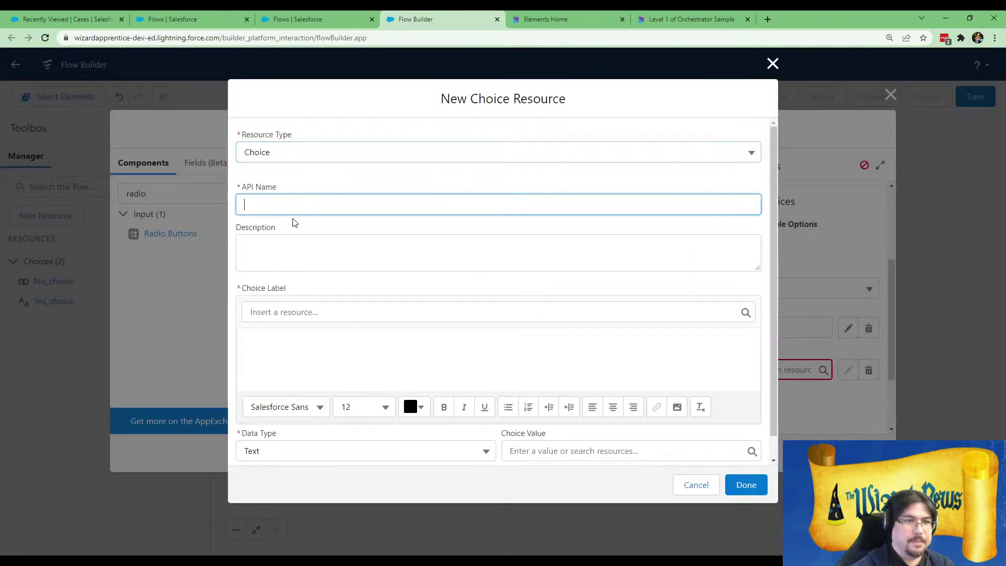
text(No_choice)
key(Tab)
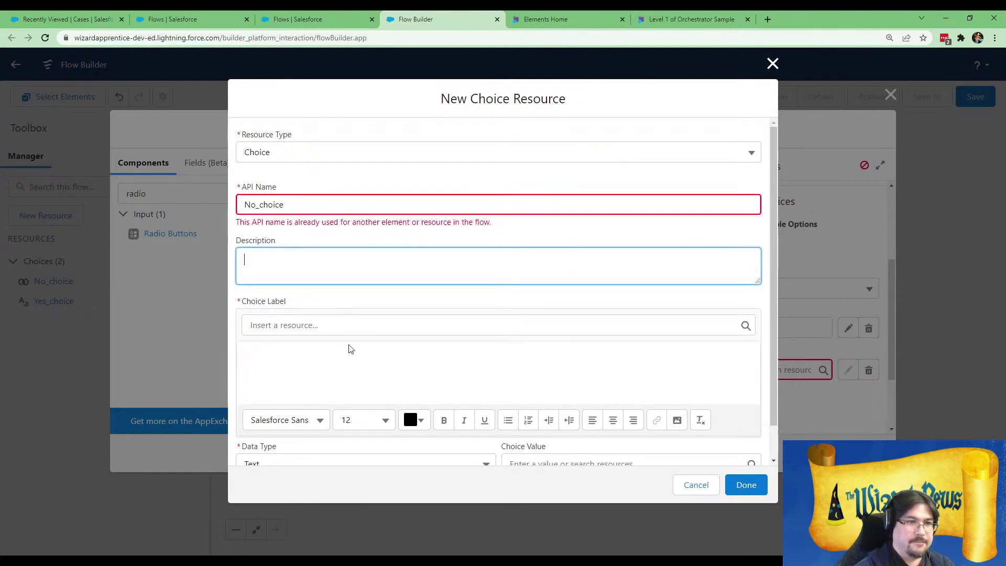
click(706, 490)
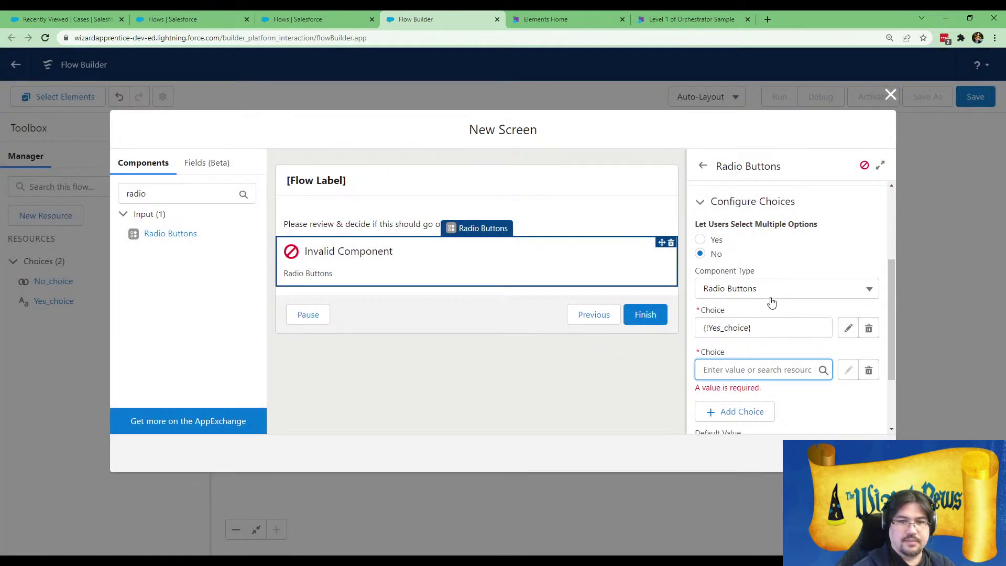
- Remove the empty second choice from the Approve? radio buttons
click(795, 369)
scroll(794, 370, down, 2)
scroll(795, 369, up, 2)
click(776, 382)
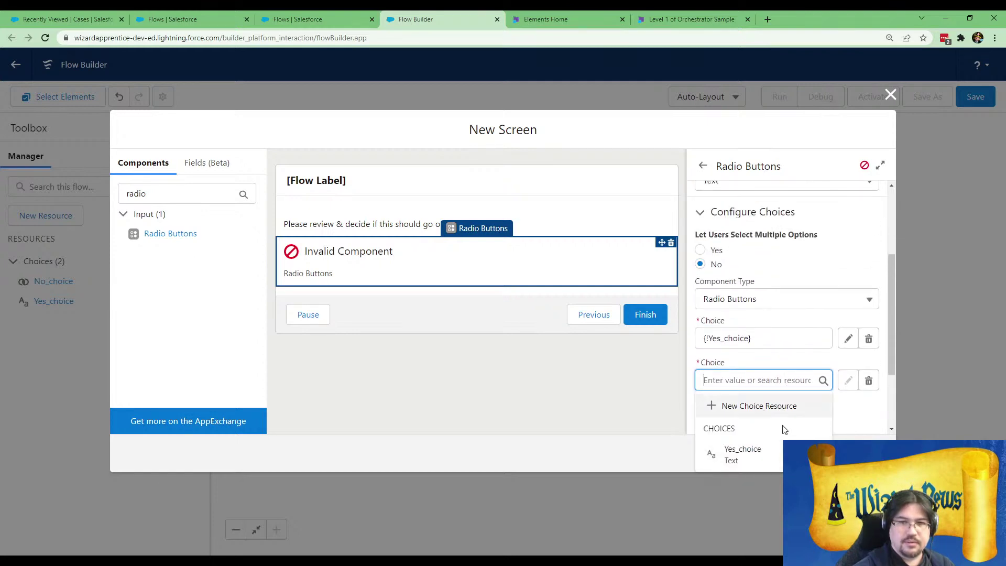
click(868, 379)
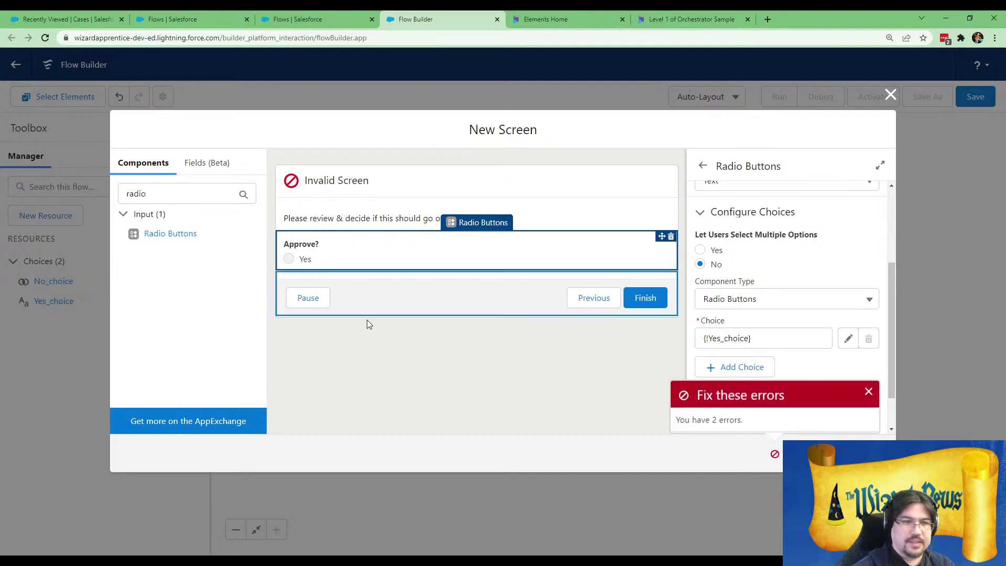
click(868, 391)
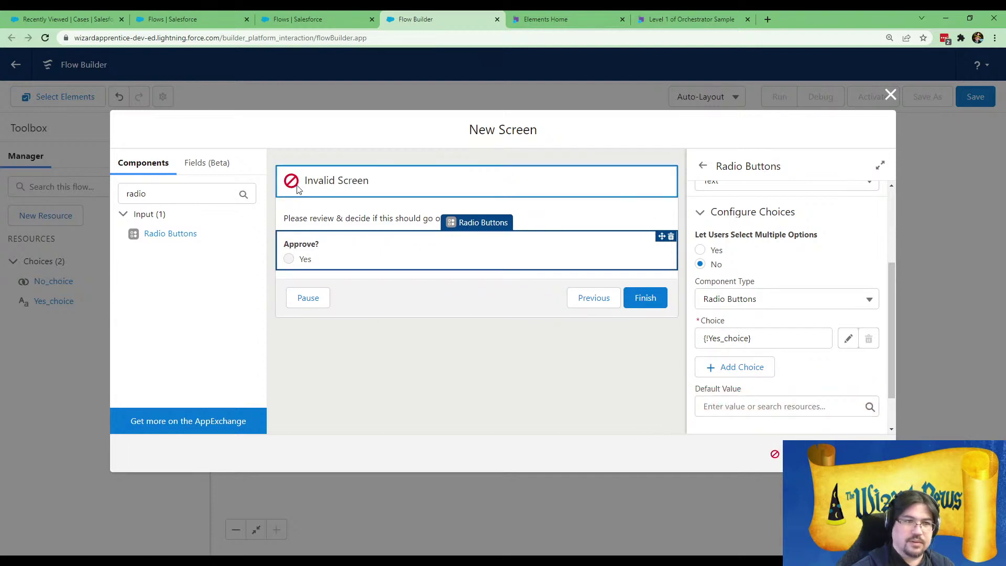
- Label the screen "Approval Flow Screen" in its screen properties
click(325, 183)
click(731, 216)
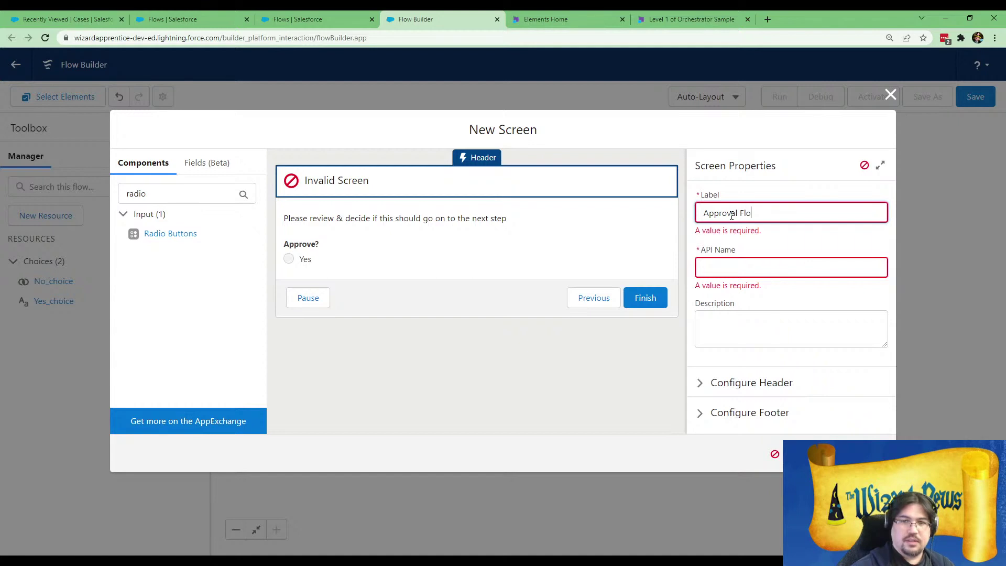
text(Approval Flow Screen)
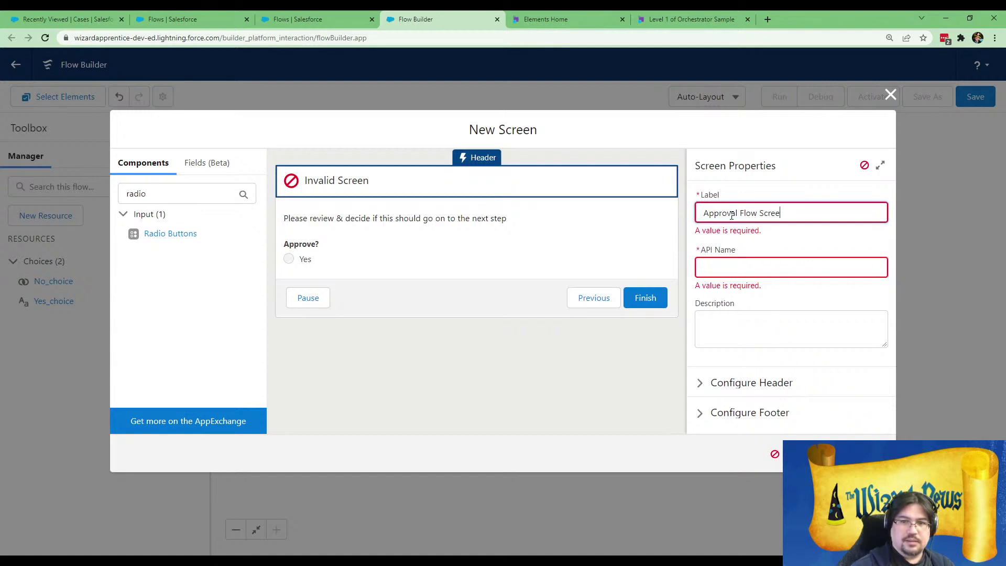
key(Tab)
- Hide the screen's header and the Previous and Pause buttons in its footer, and finish the screen
click(699, 356)
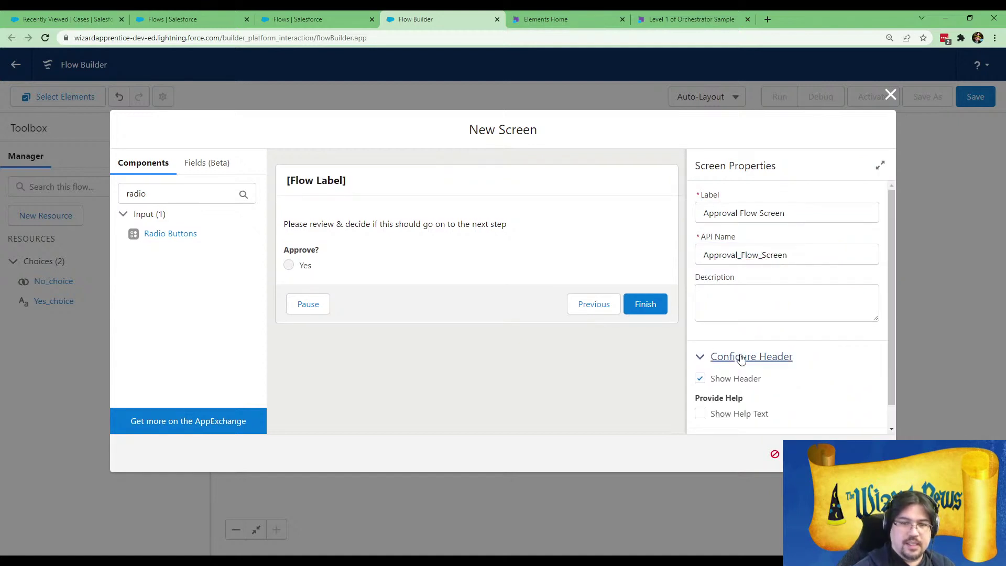
scroll(741, 354, down, 1)
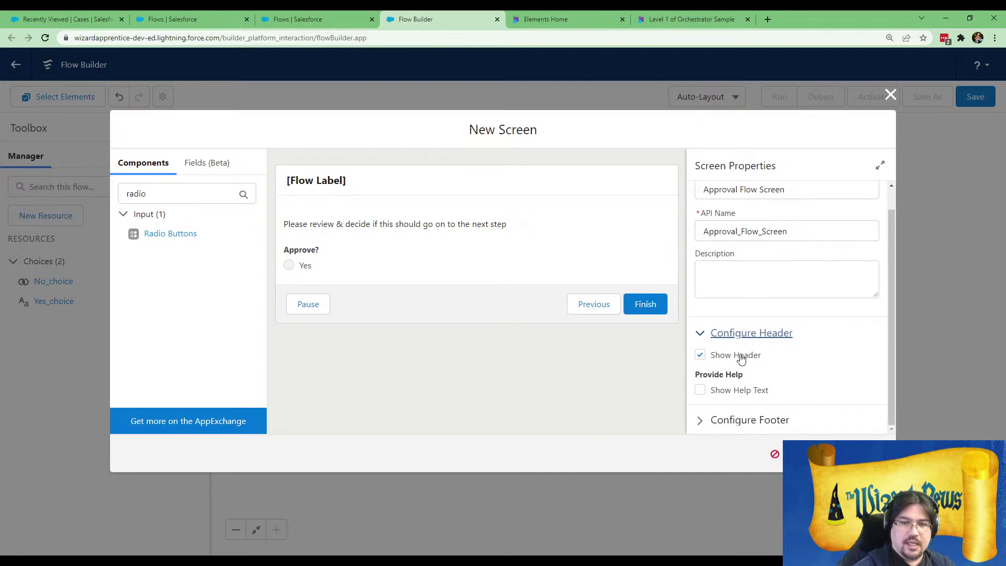
click(700, 354)
click(700, 420)
scroll(707, 398, down, 5)
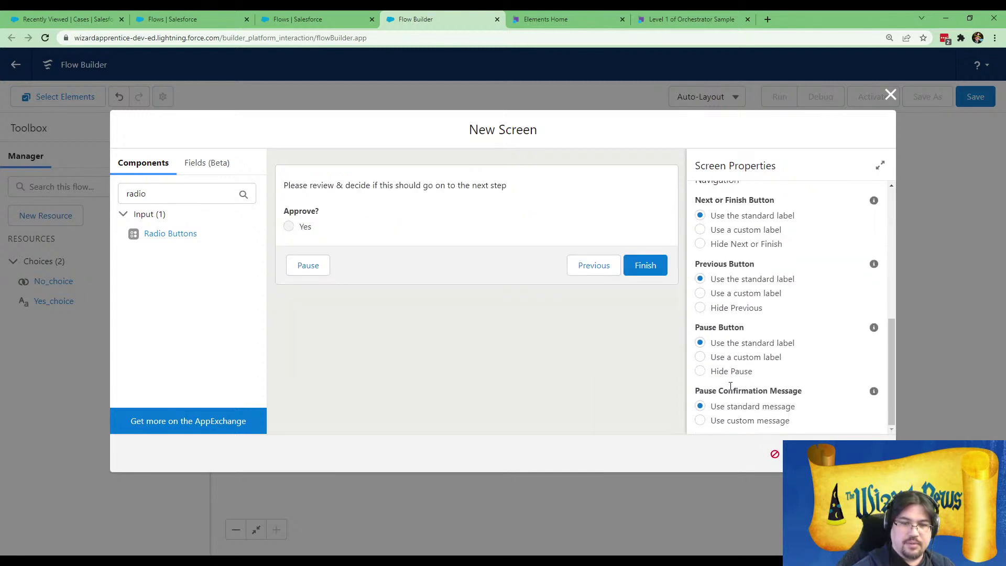
click(700, 307)
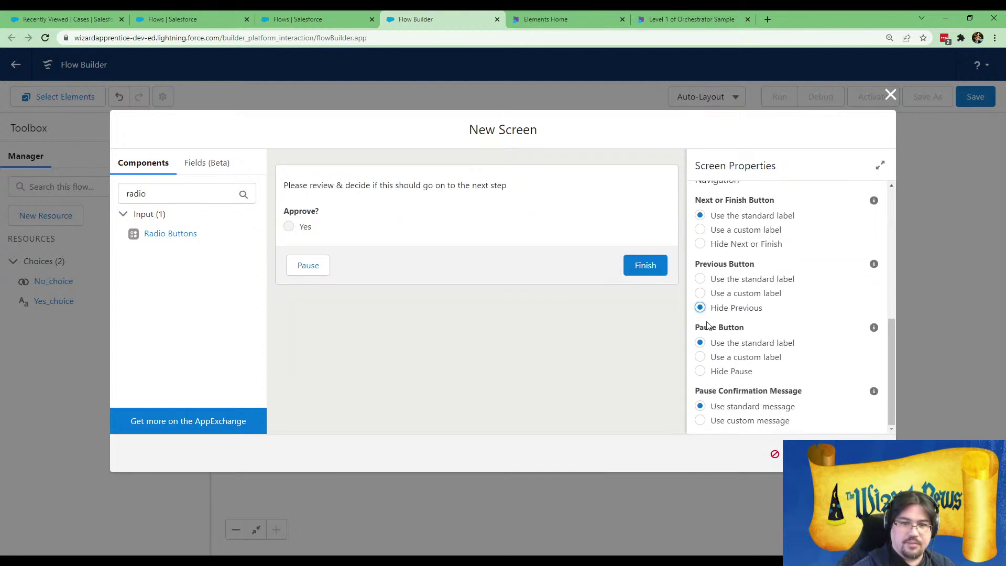
click(699, 371)
click(865, 453)
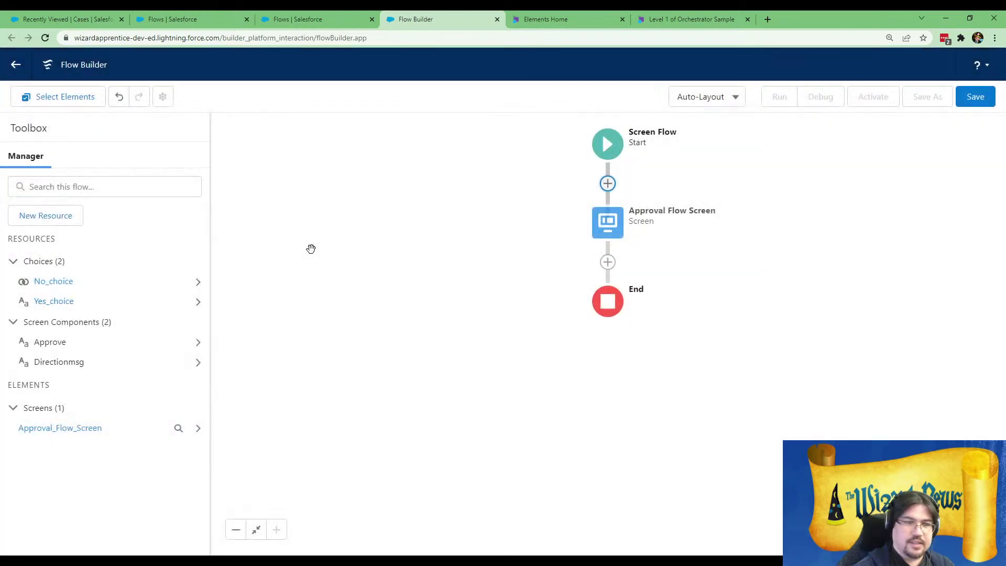
- Delete the Approve? radio buttons from Approval Flow Screen and keep the change to the screen
click(195, 283)
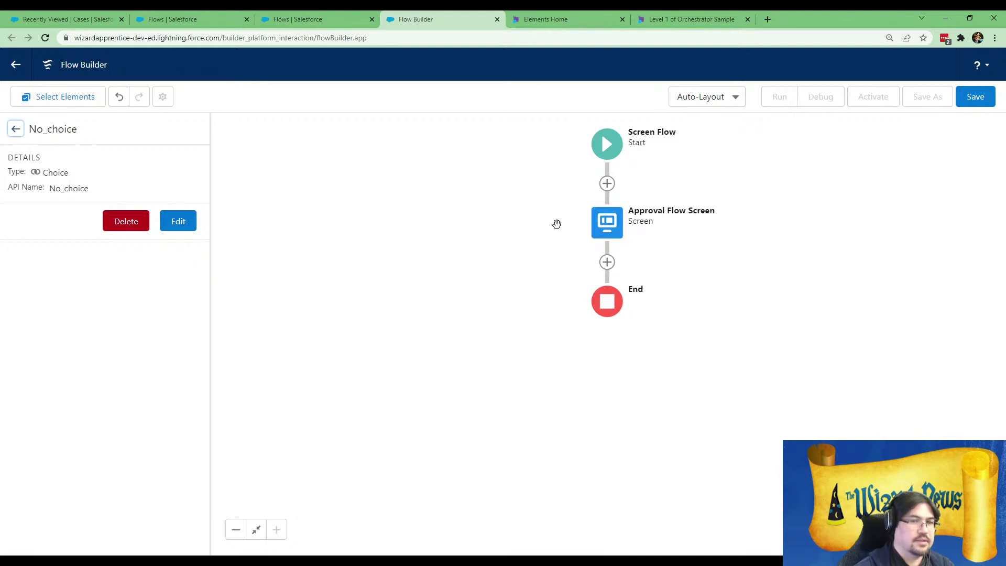
double_click(607, 222)
click(400, 224)
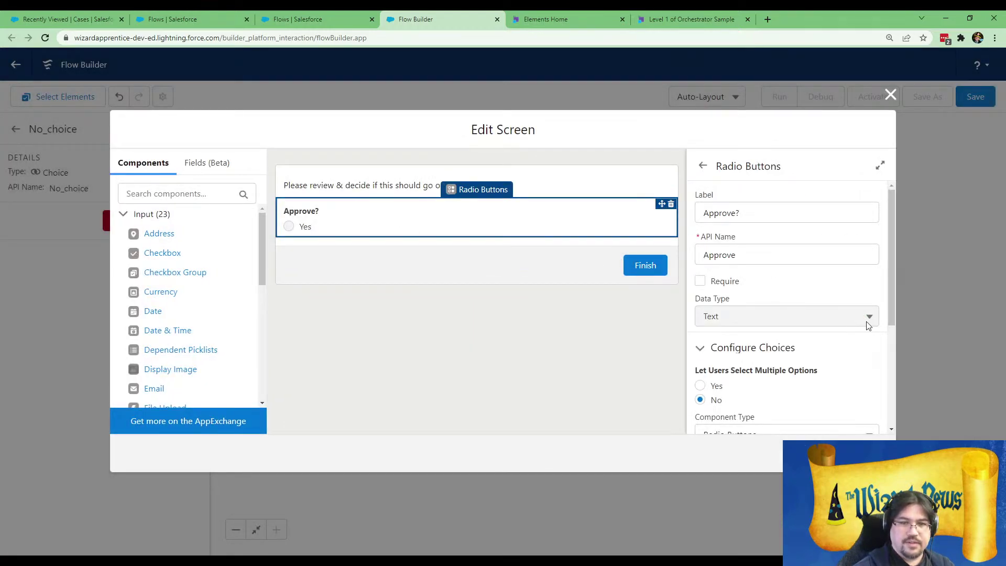
scroll(838, 387, down, 2)
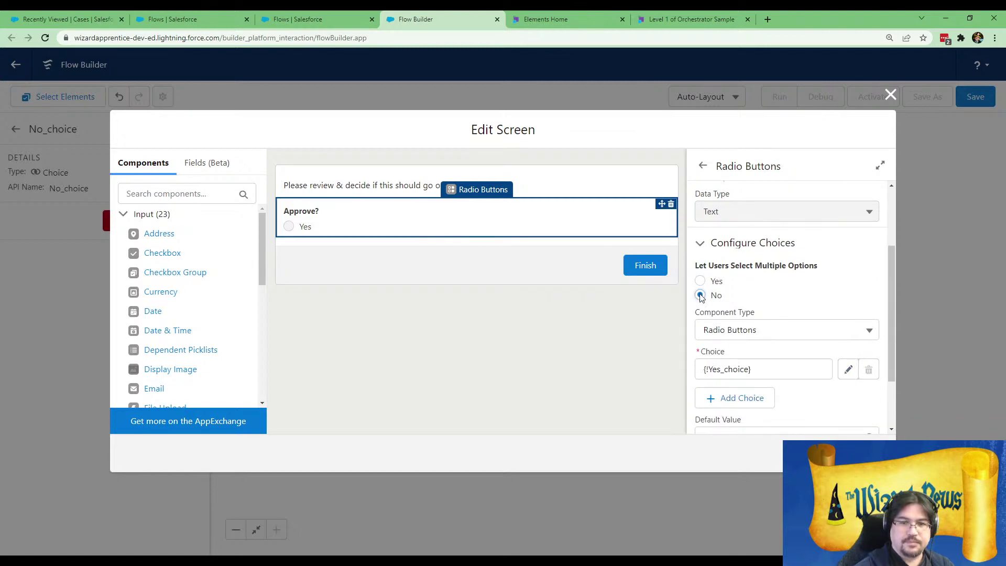
click(669, 204)
click(618, 328)
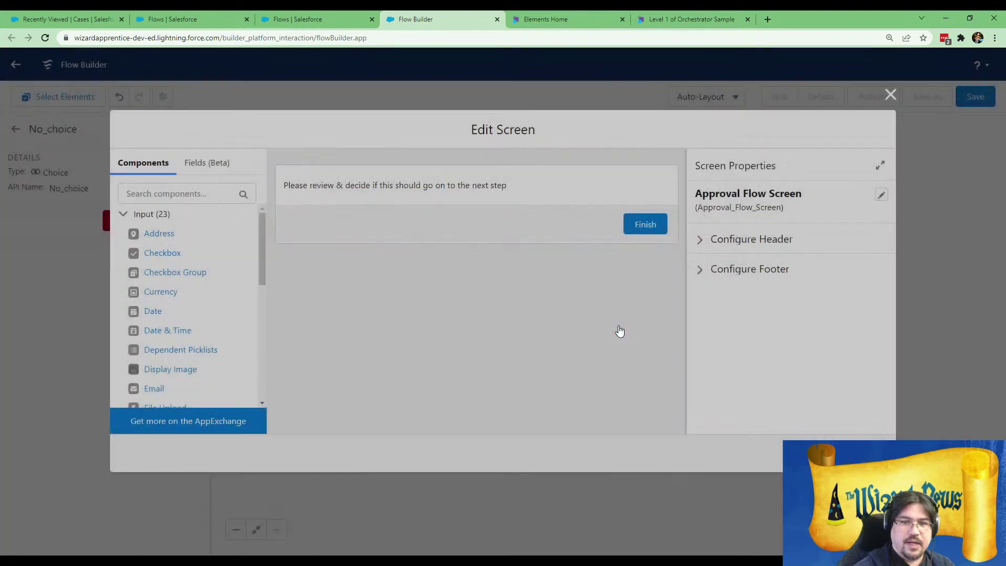
click(868, 453)
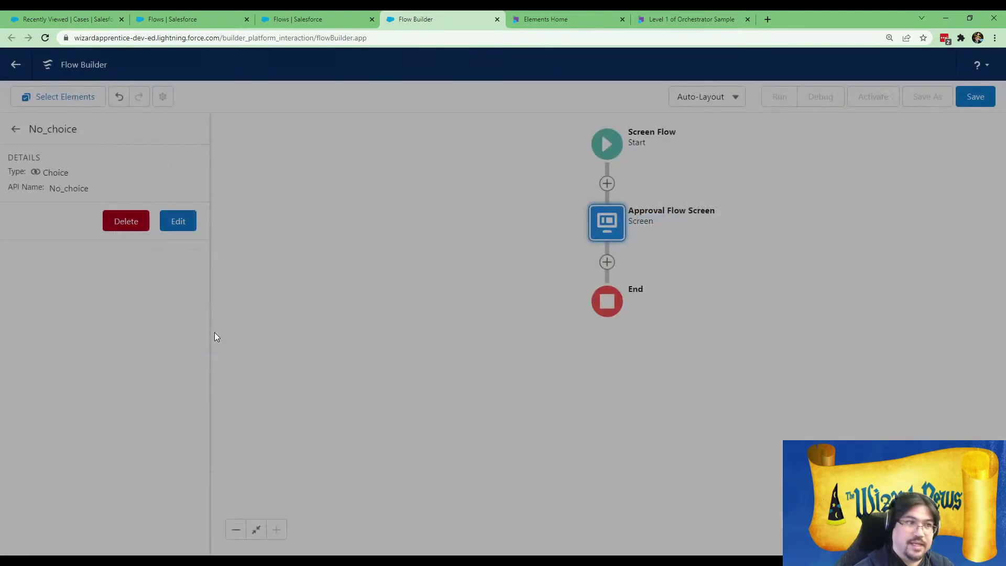
- Delete the text-type Yes_choice resource from the flow
click(16, 129)
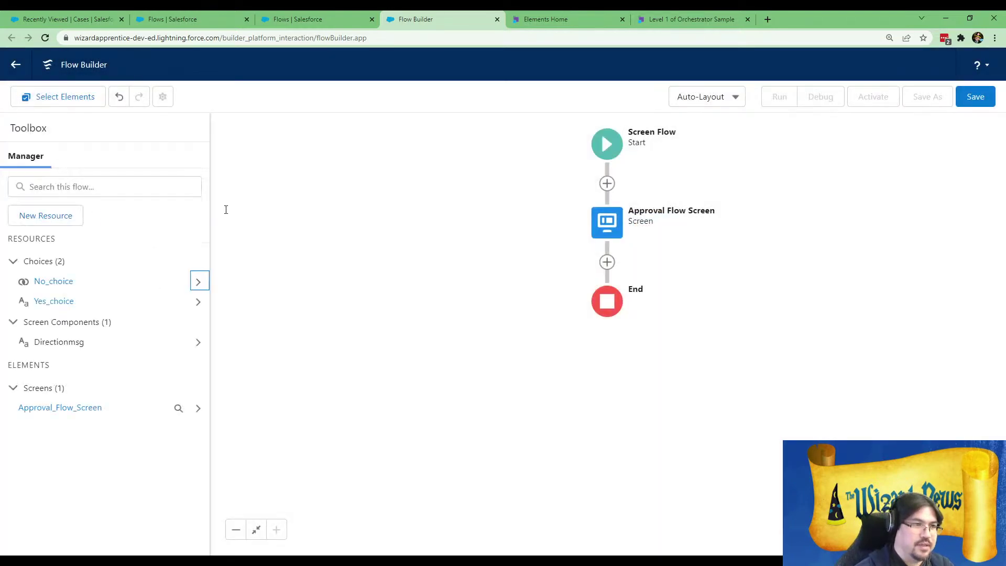
click(197, 301)
click(148, 225)
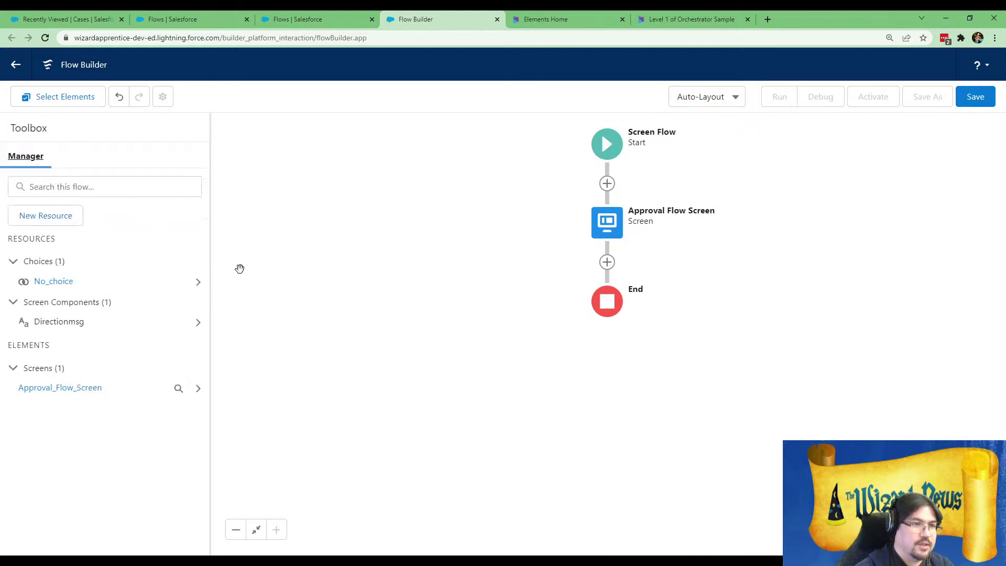
- Start a new choice resource with the API name Yes_choice and the choice label Yes
click(46, 215)
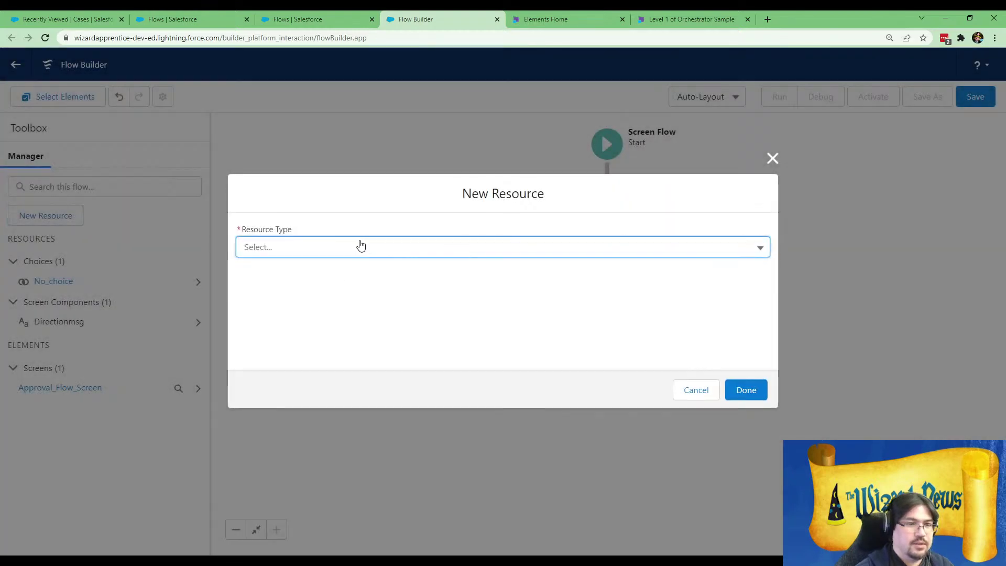
click(359, 245)
click(275, 366)
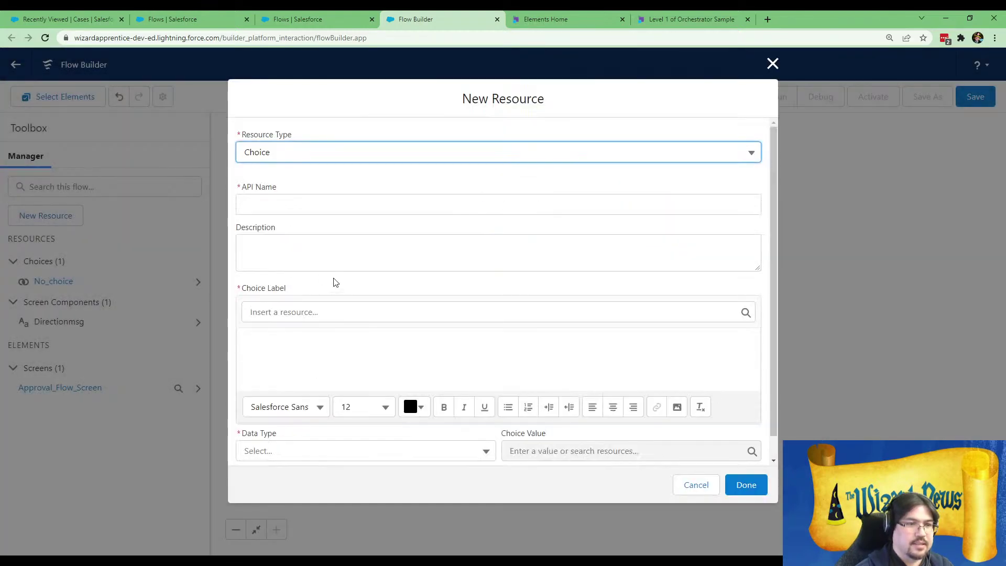
click(273, 209)
text(Yes_choice)
key(ctrl+a)
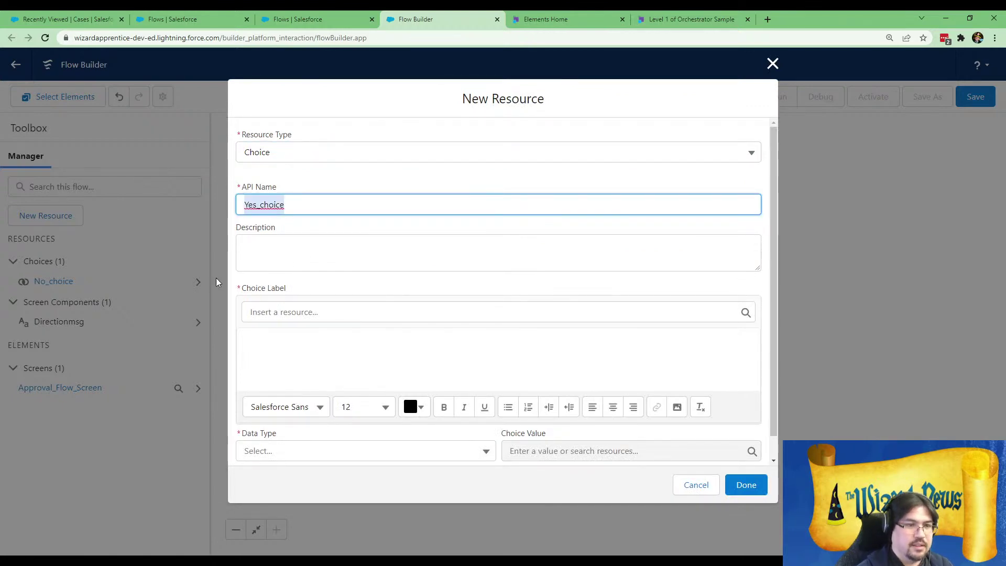
click(266, 358)
text(Yes)
- Set Yes_choice's data type to Boolean and its choice value to the True global constant, and save the resource
click(325, 451)
click(276, 425)
click(581, 451)
text(tr)
click(580, 420)
click(733, 483)
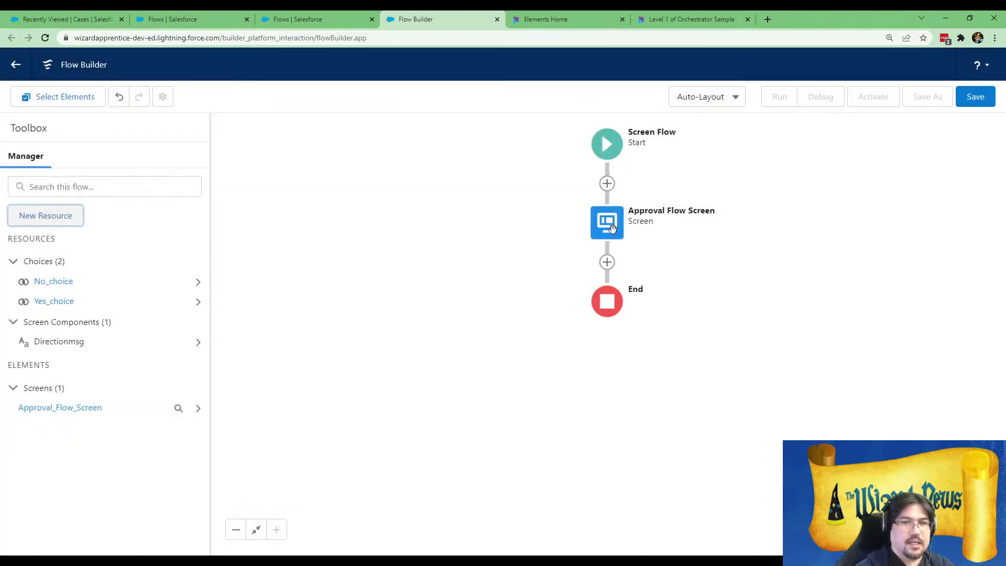
- Add a Radio Buttons component below the display text on Approval Flow Screen and label it "Approve?"
double_click(611, 231)
click(195, 194)
text(rad)
drag(171, 233, 345, 201)
click(789, 212)
text(Approve?)
key(Tab)
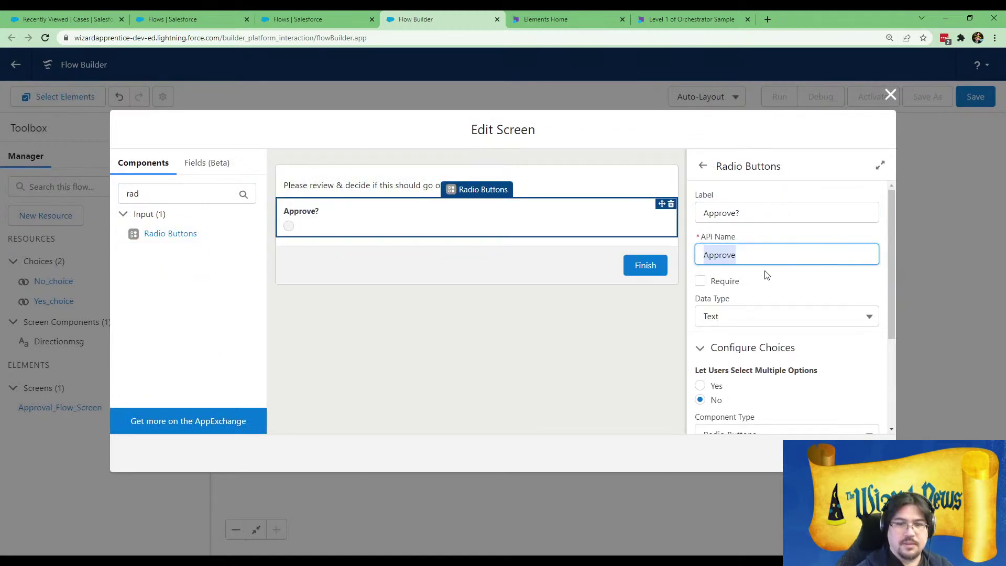
- Set the radio buttons' data type to Boolean and add Yes_choice and No_choice as their choices, in that order
scroll(759, 270, down, 2)
click(729, 209)
click(740, 307)
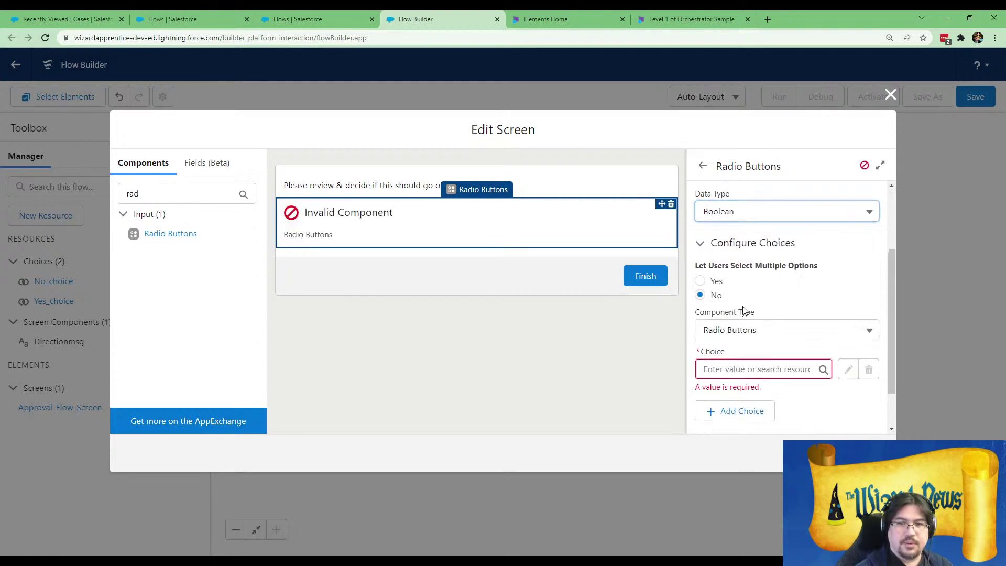
click(749, 368)
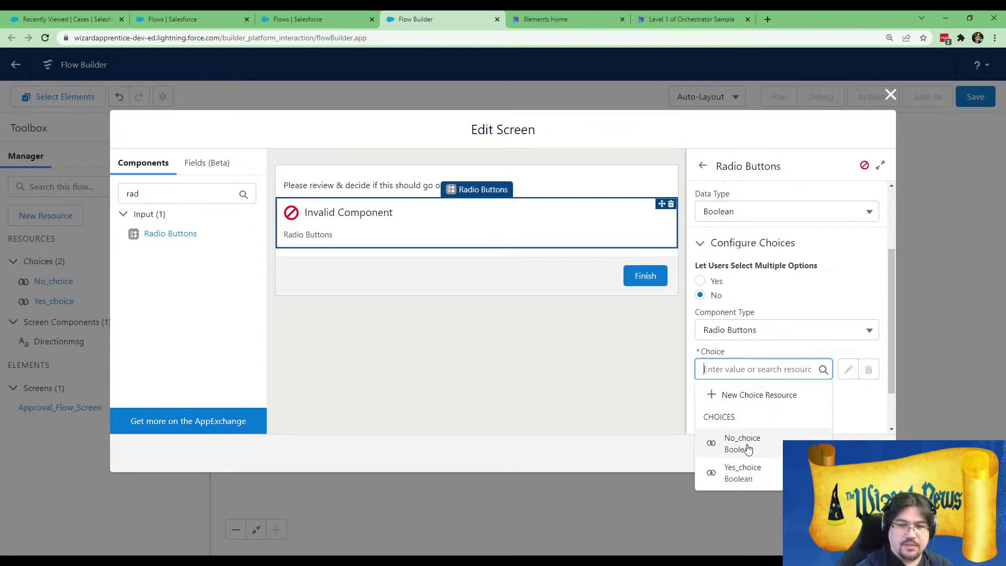
click(742, 472)
click(749, 410)
click(729, 477)
click(595, 386)
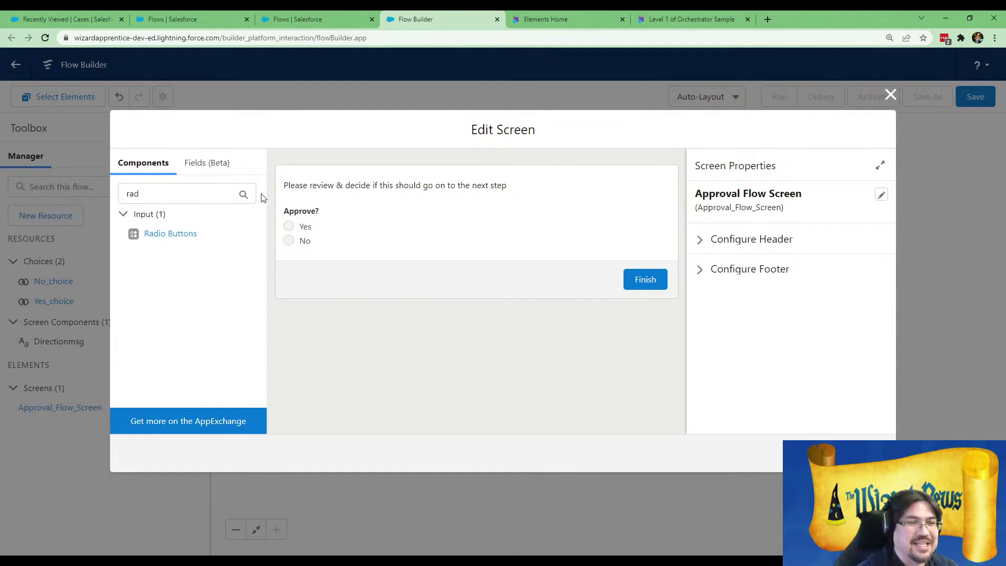
- Clear the component search and start a new variable resource for the screen's record fields with the API name Case
click(216, 195)
key(BackSpace)
key(BackSpace)
key(BackSpace)
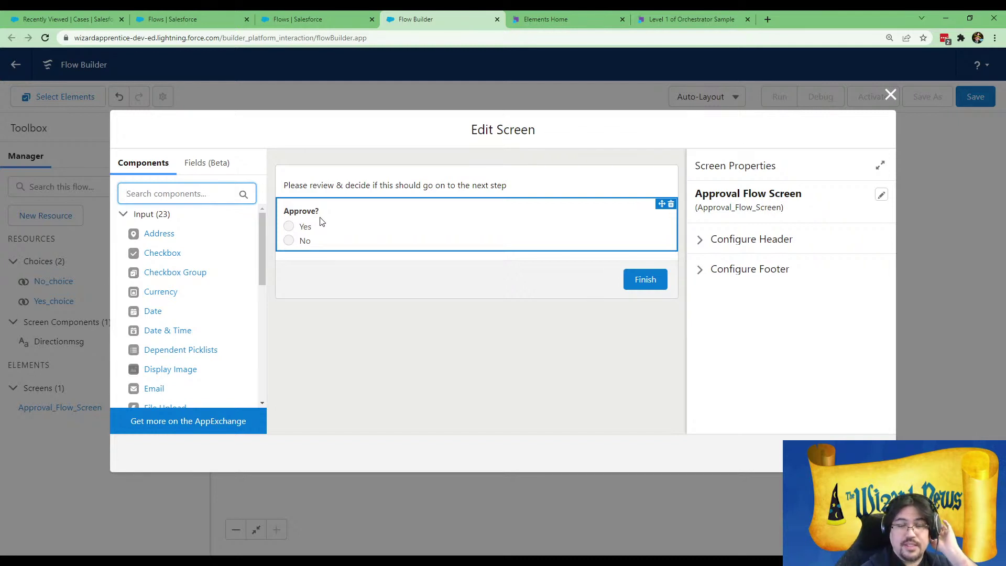
click(207, 162)
click(193, 257)
click(187, 291)
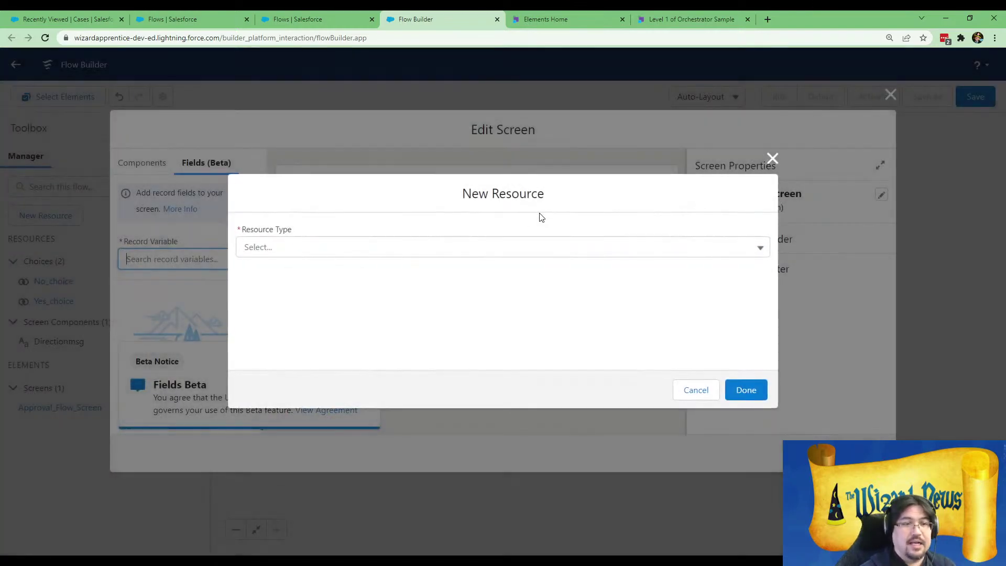
click(393, 255)
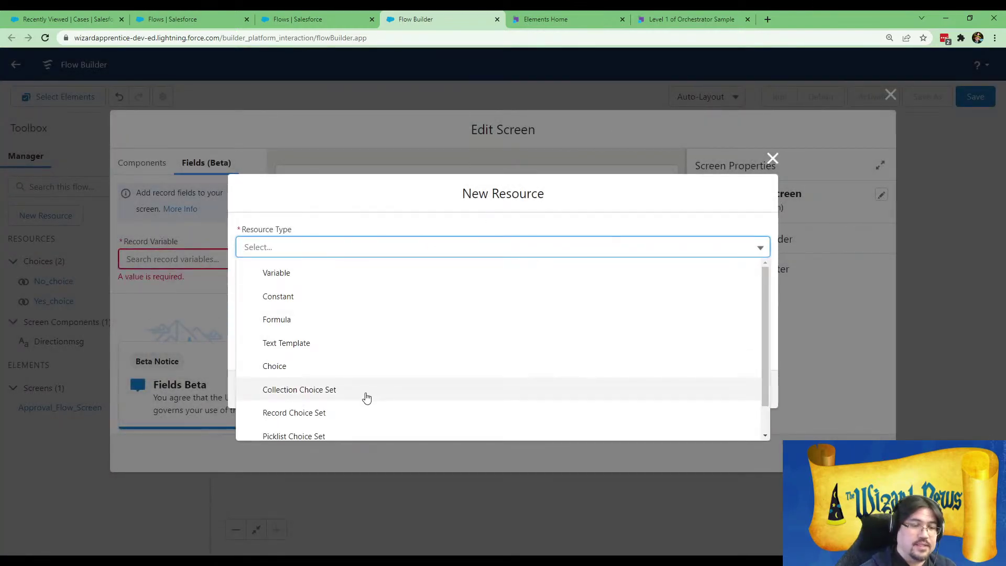
click(327, 268)
click(308, 272)
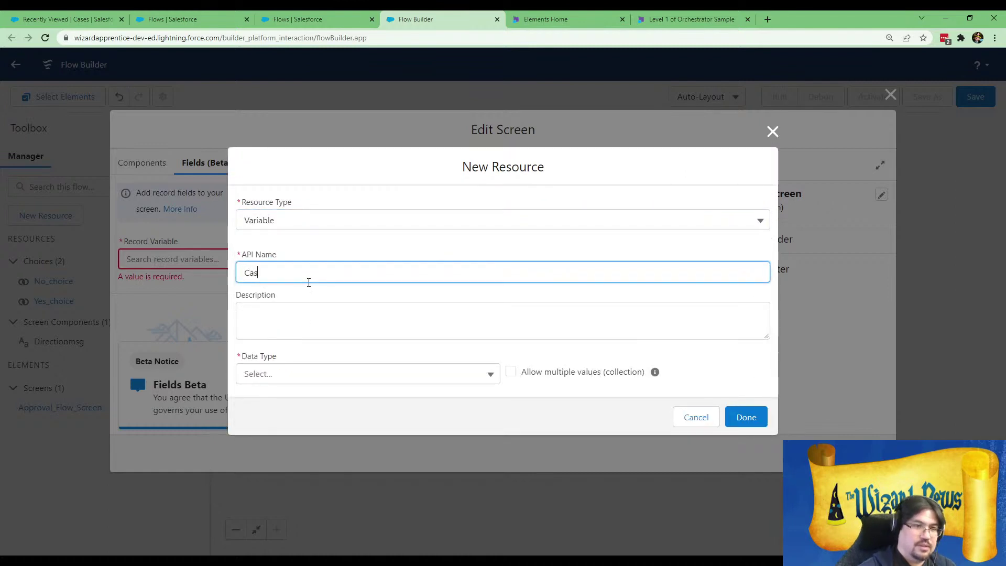
key(Tab)
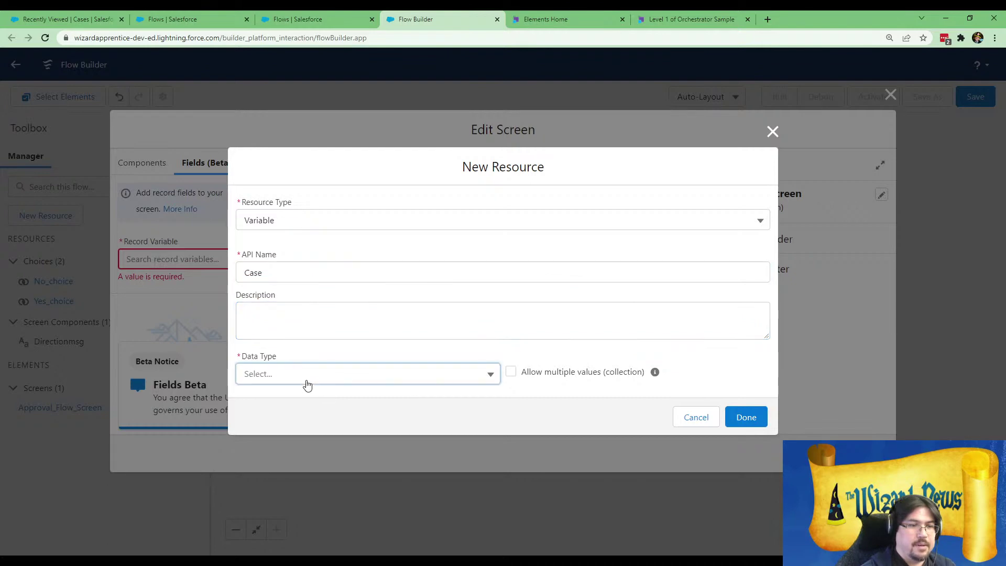
- Give the Case variable the Record data type and Case object, make it available for input, save it and dismiss the beta notice
click(305, 377)
click(329, 219)
click(308, 373)
text(case)
click(277, 315)
click(241, 407)
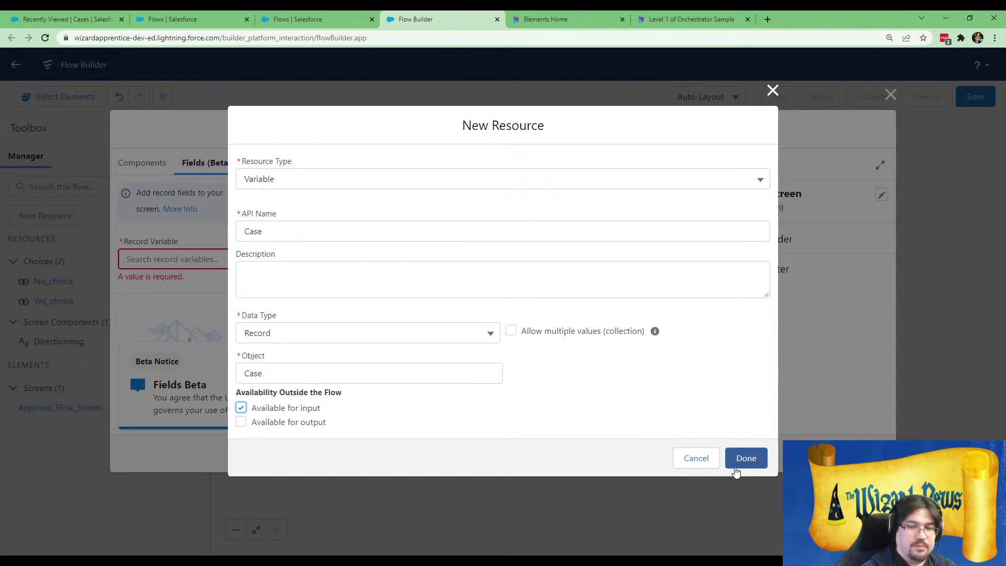
click(746, 458)
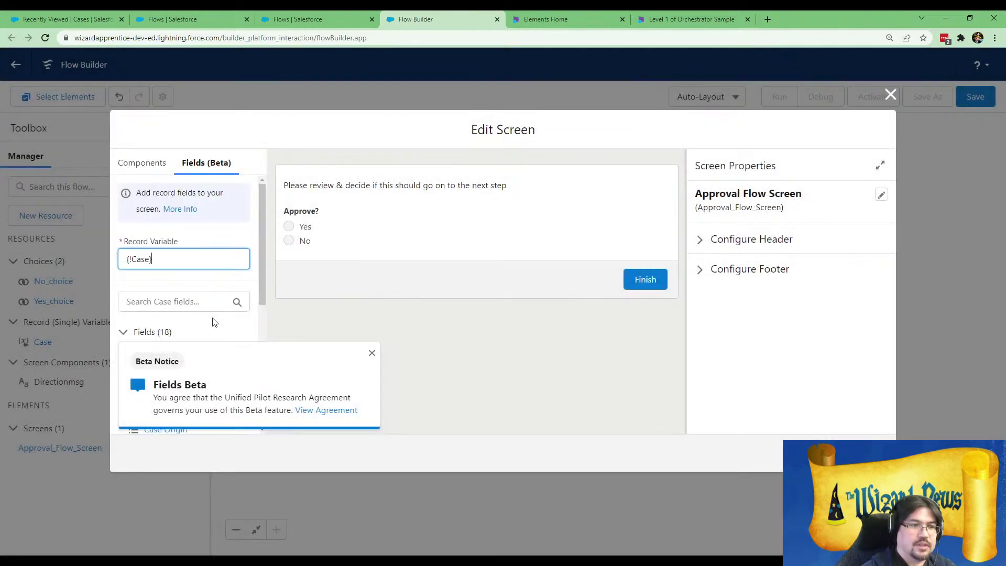
click(372, 352)
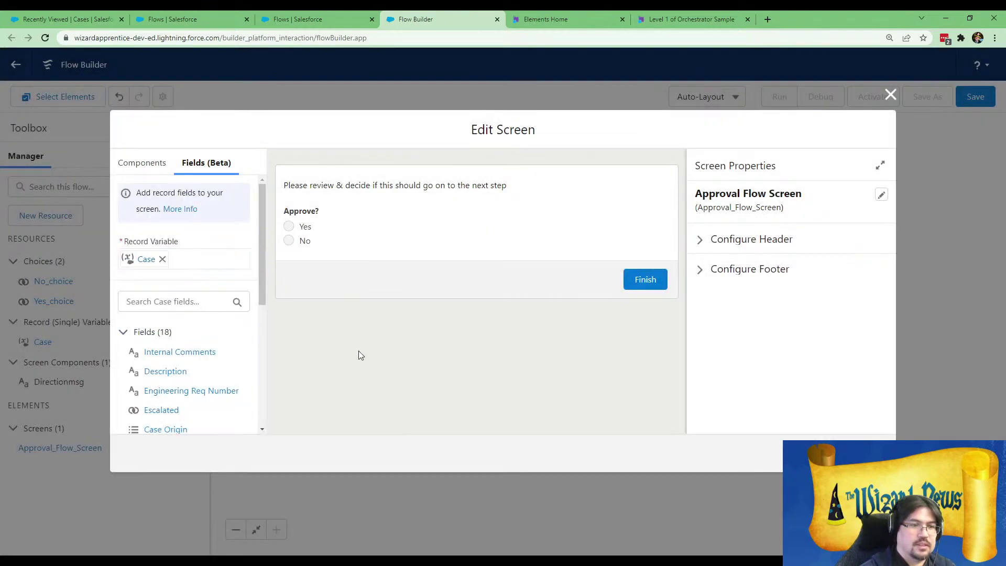
- Add the Case fields Subject and Description, in that order, between the display text and the Approve? radio buttons
click(176, 308)
text(sub)
drag(179, 352, 327, 207)
drag(172, 301, 94, 308)
text(des)
drag(180, 347, 316, 233)
- Add the Case Type field between the display text and Subject, and finish editing the screen
double_click(133, 302)
text(case)
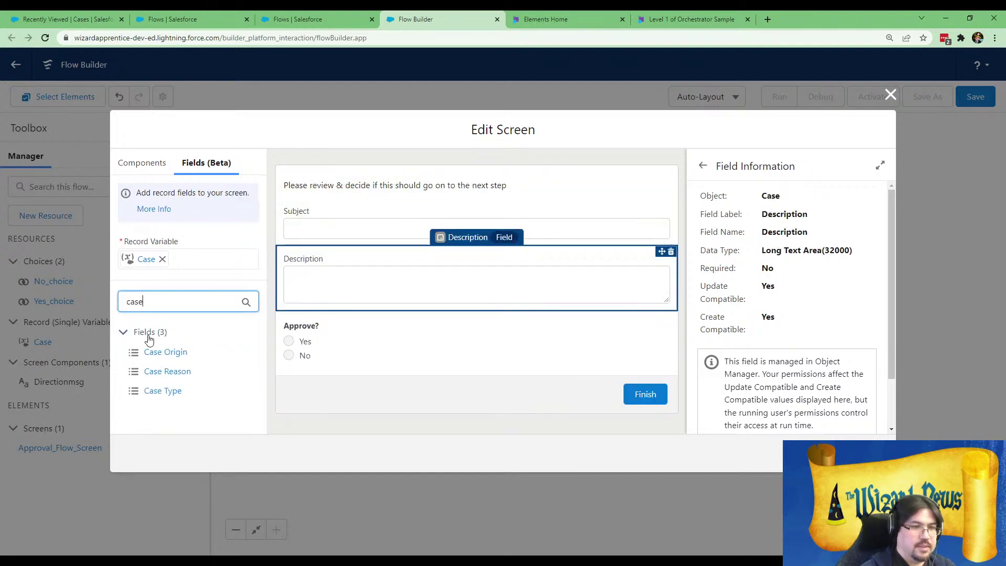
drag(183, 390, 330, 212)
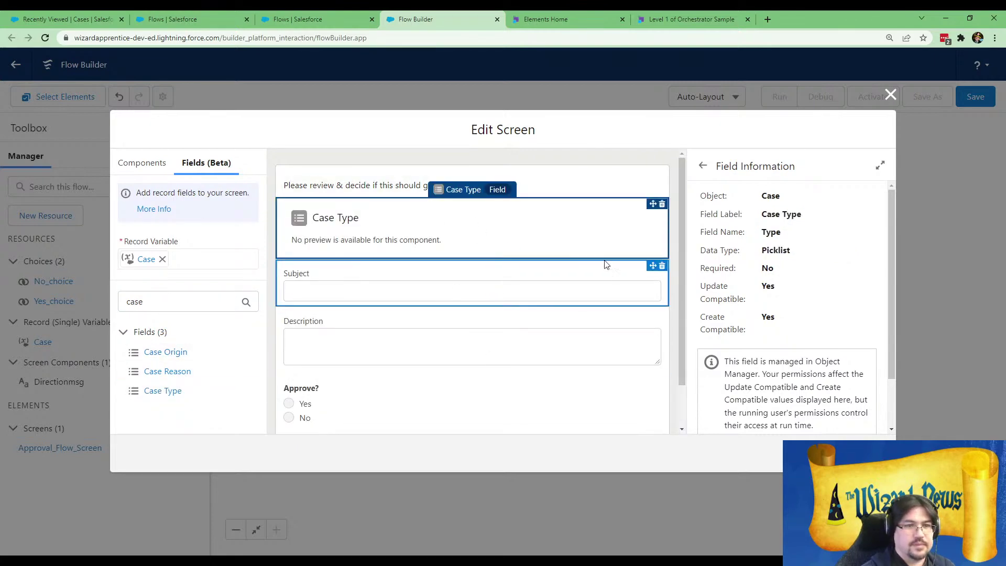
click(869, 453)
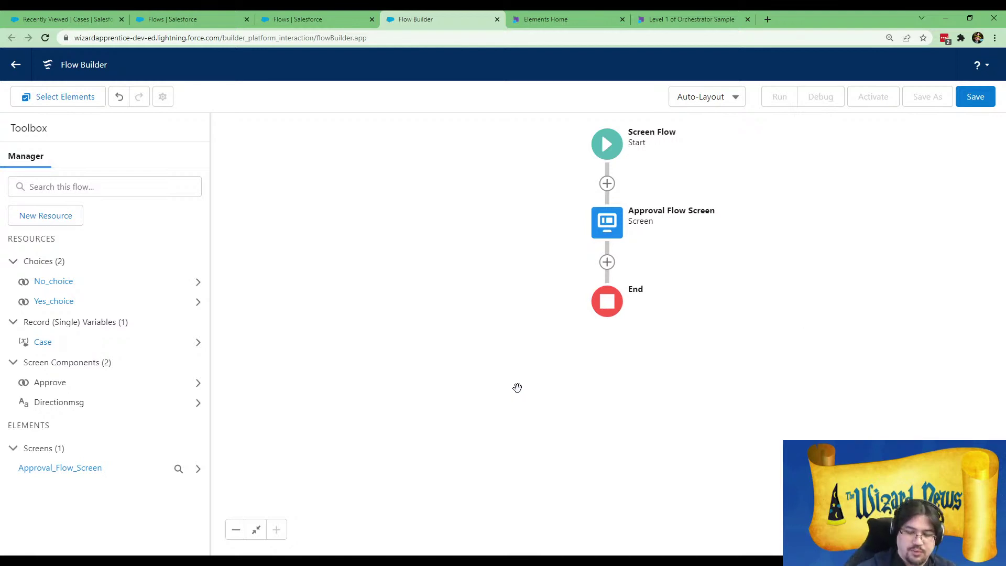
- Start a new variable resource with the API name Approve_status
click(78, 215)
click(375, 256)
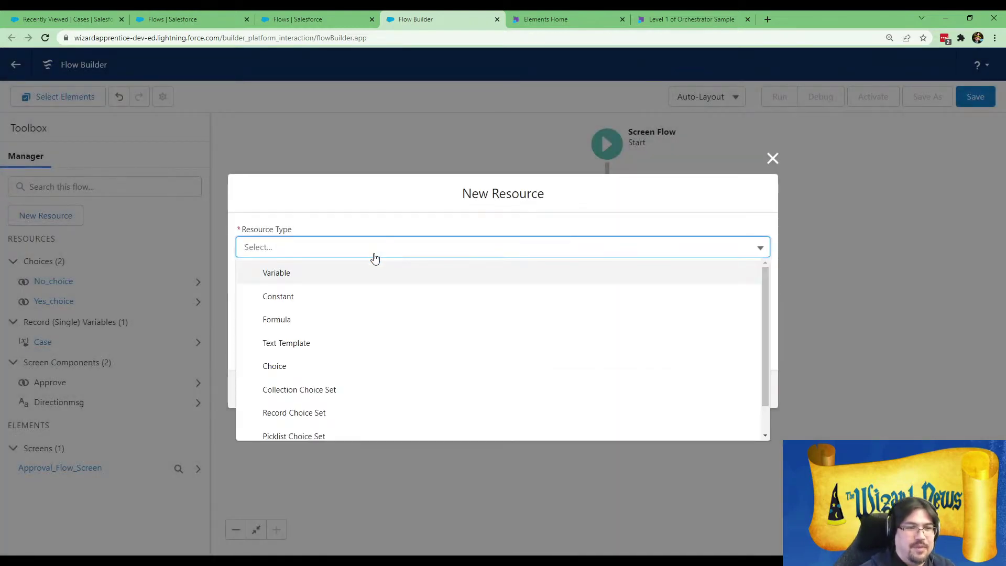
click(337, 277)
click(309, 280)
text(Appr)
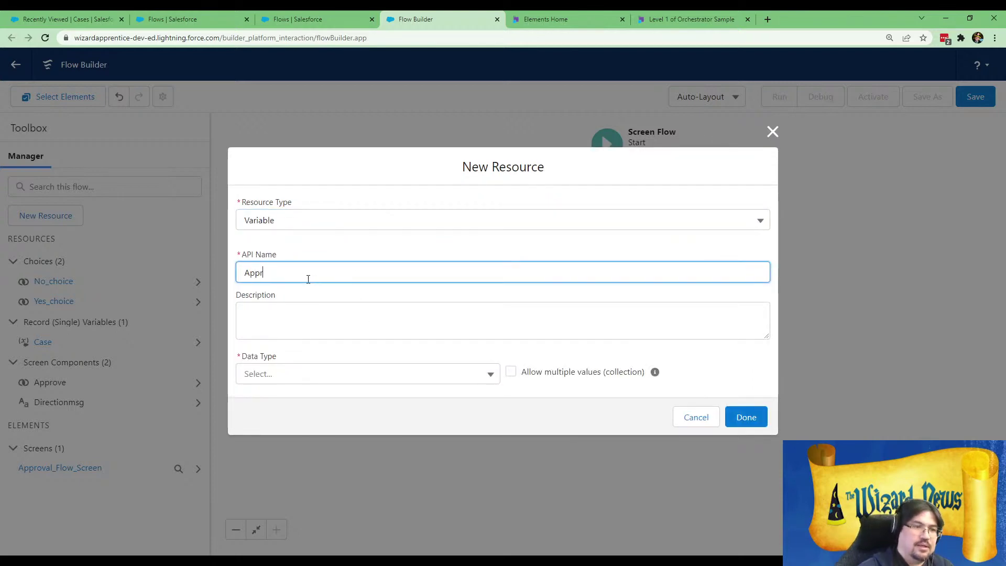
text(ove_status)
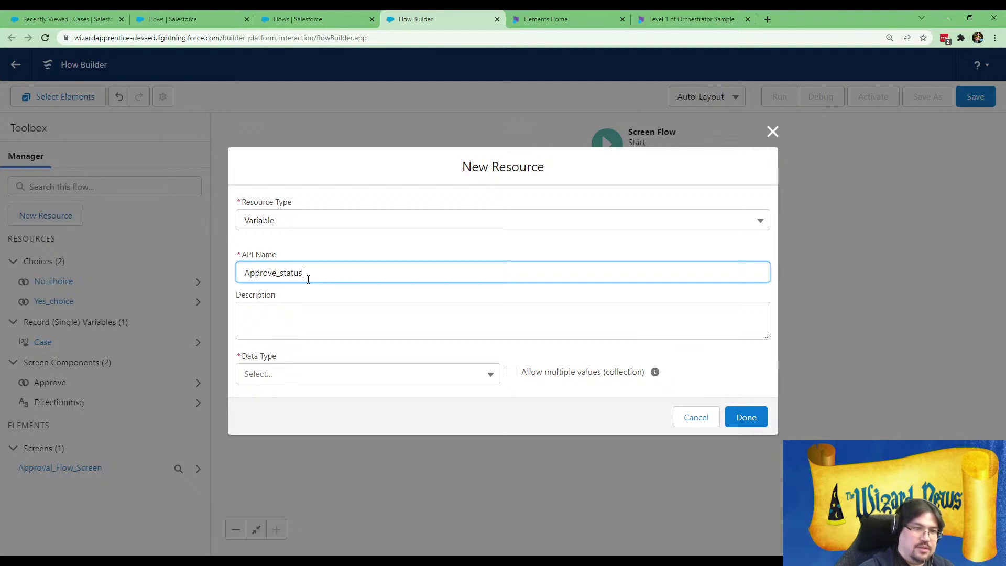
- Make Approve_status a Boolean with the Approve radio buttons as default value, make it available for output, and save it
click(325, 381)
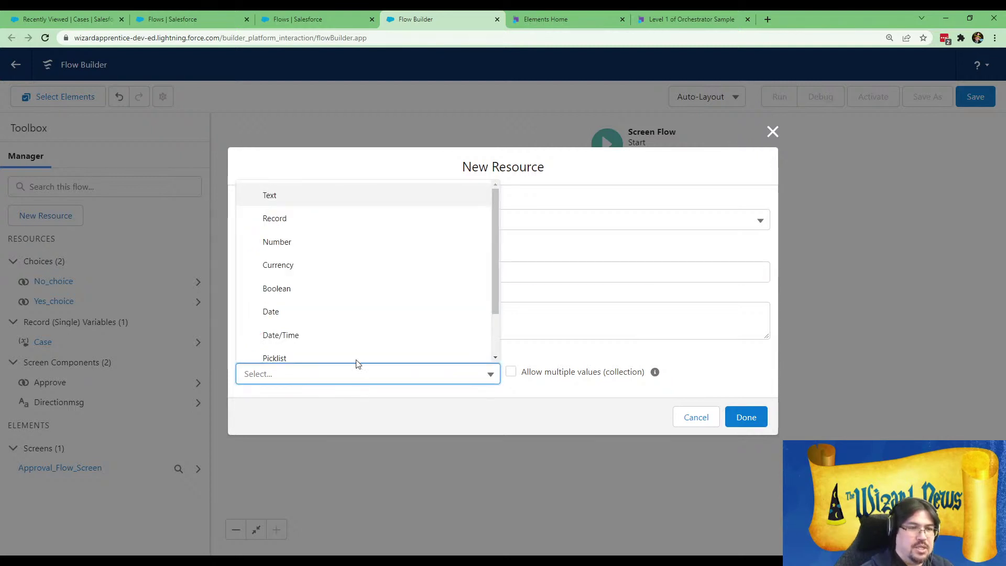
scroll(334, 254, down, 1)
click(320, 236)
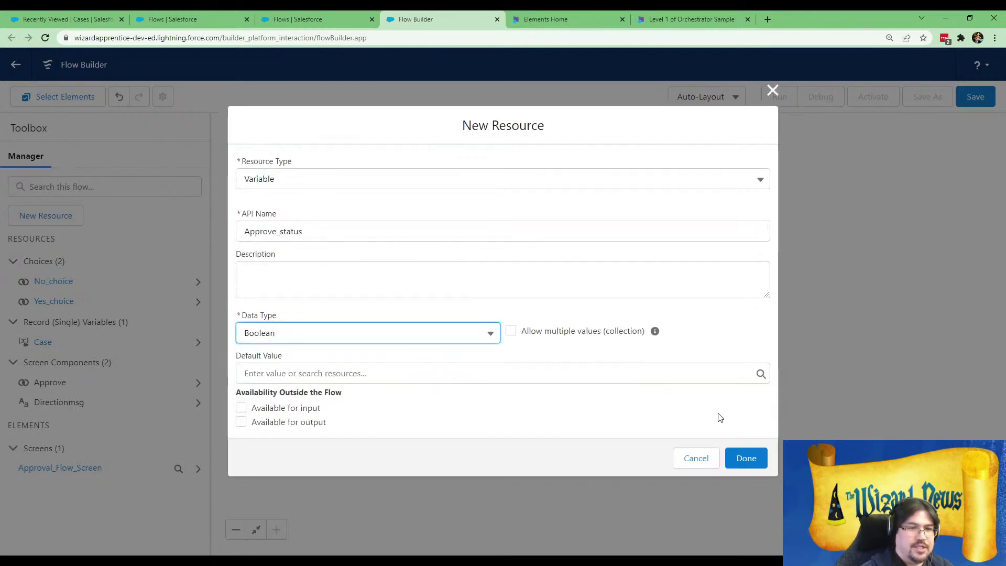
click(438, 373)
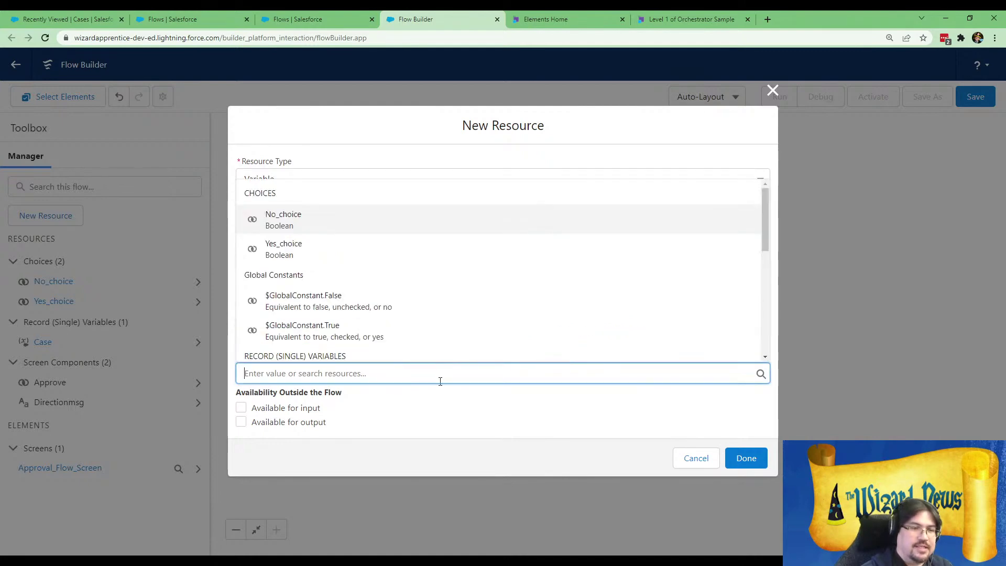
scroll(439, 321, down, 3)
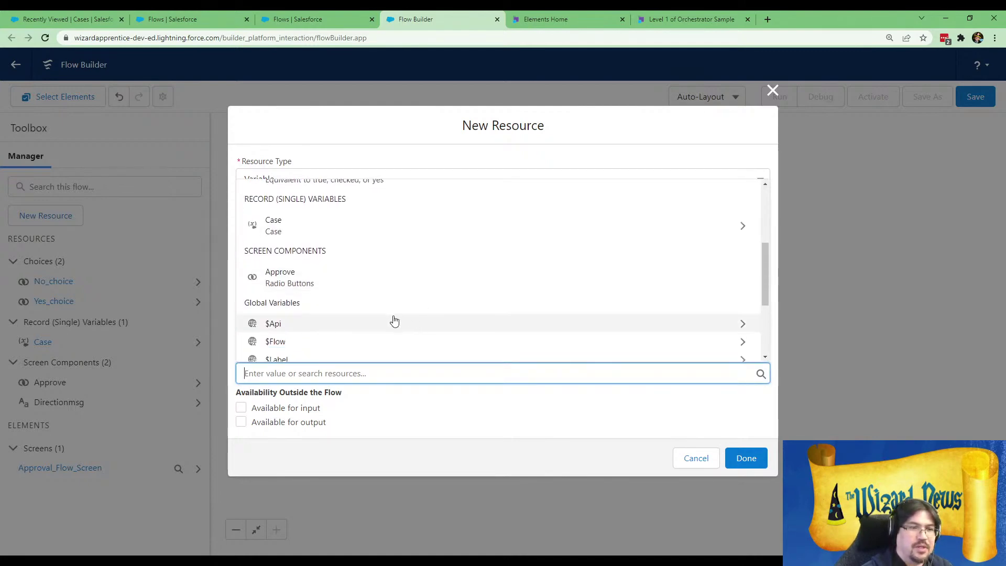
click(329, 288)
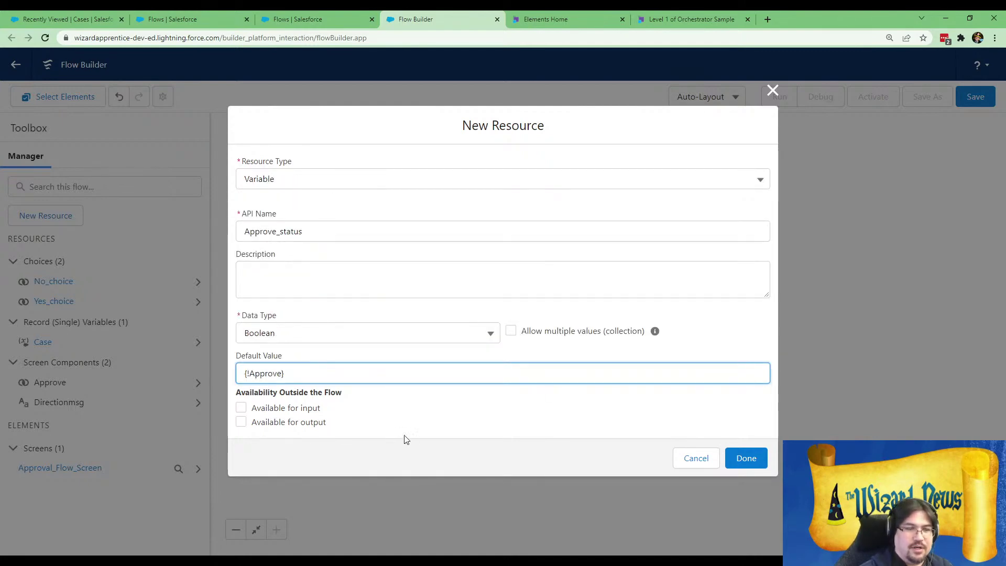
click(241, 421)
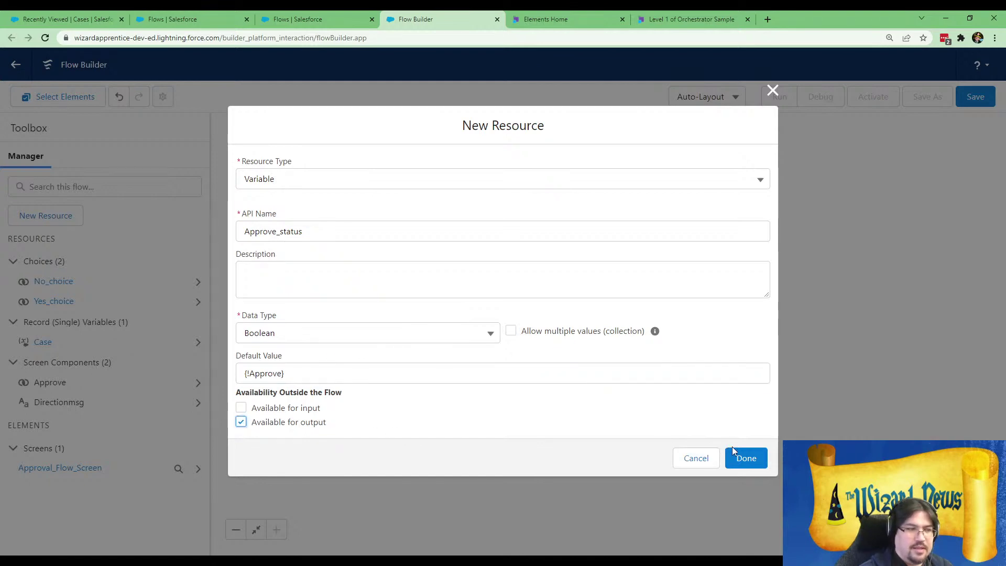
click(746, 459)
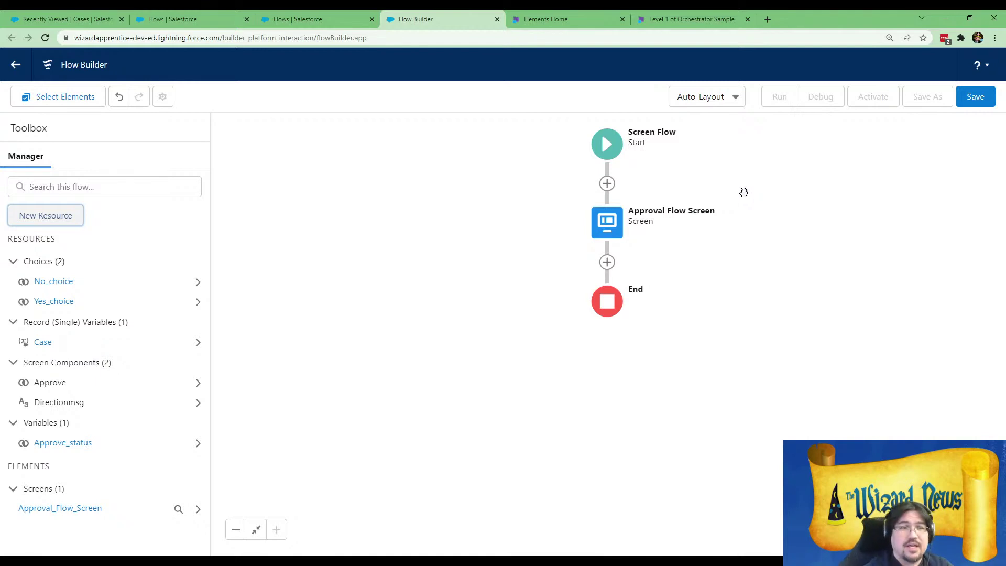
- Save the flow with the label Orchestrator Approval Flow and API name Orchestrator_Approval_Flow, and activate it
click(976, 97)
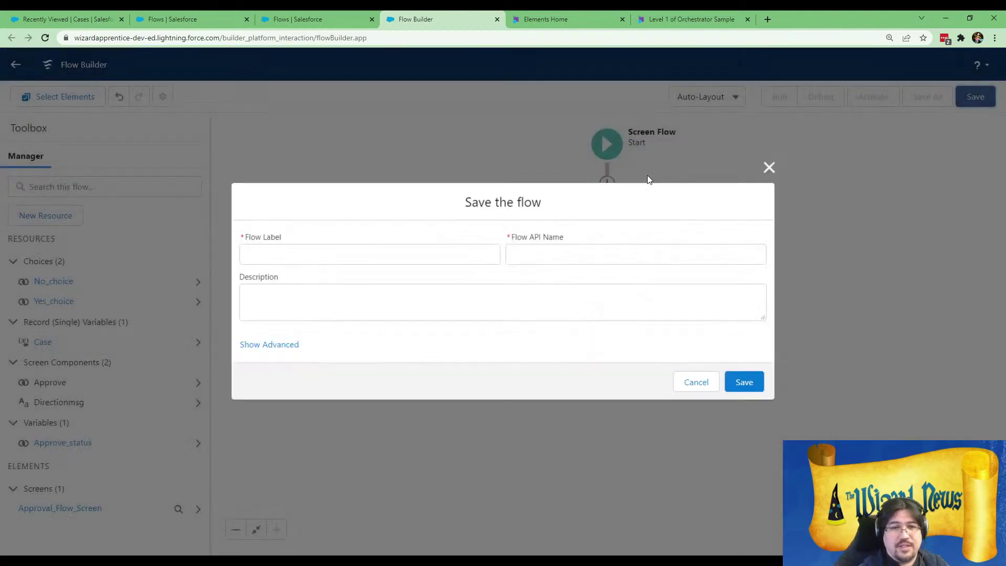
text(Orchestrator F)
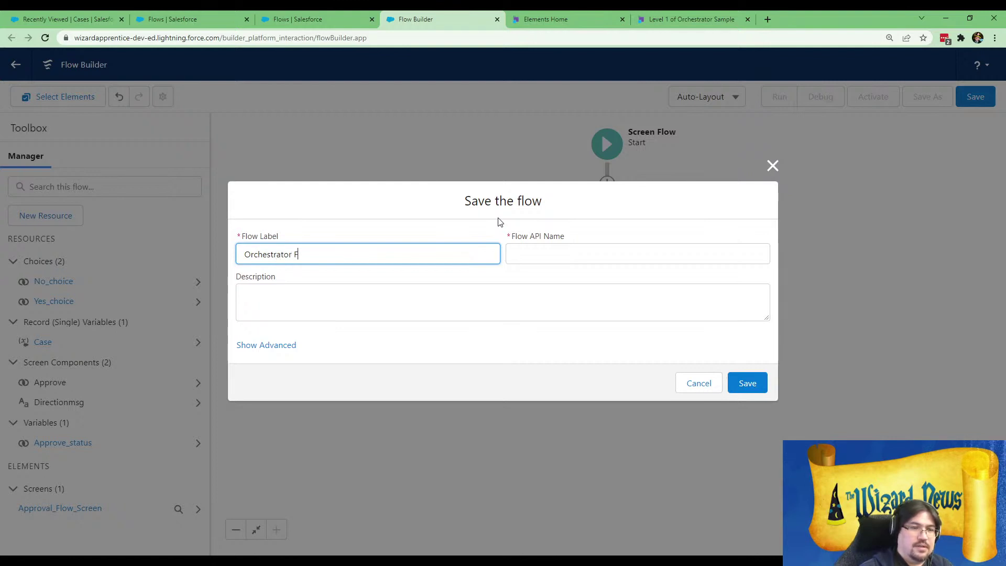
key(BackSpace)
text(Approval Flo)
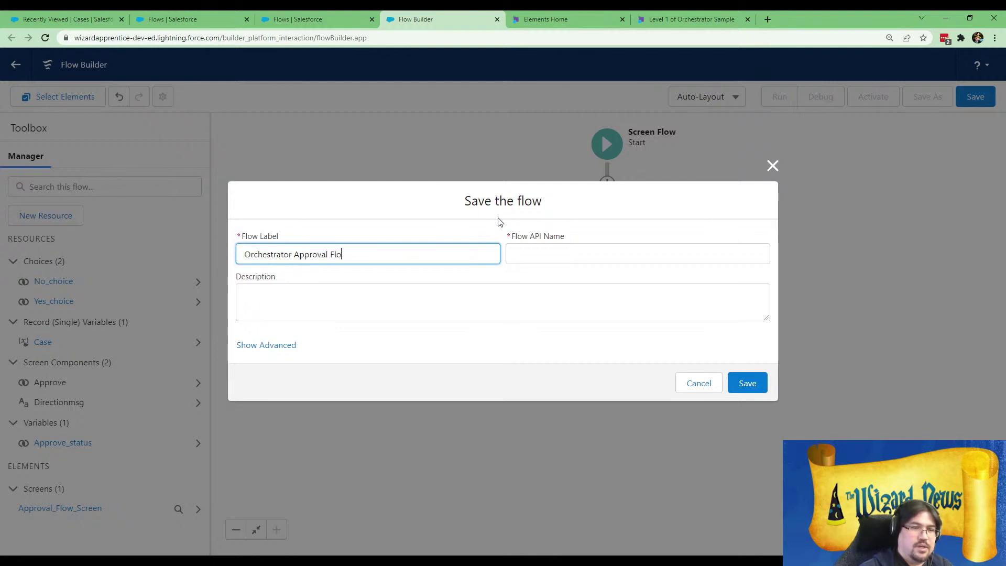
text(w)
key(Tab)
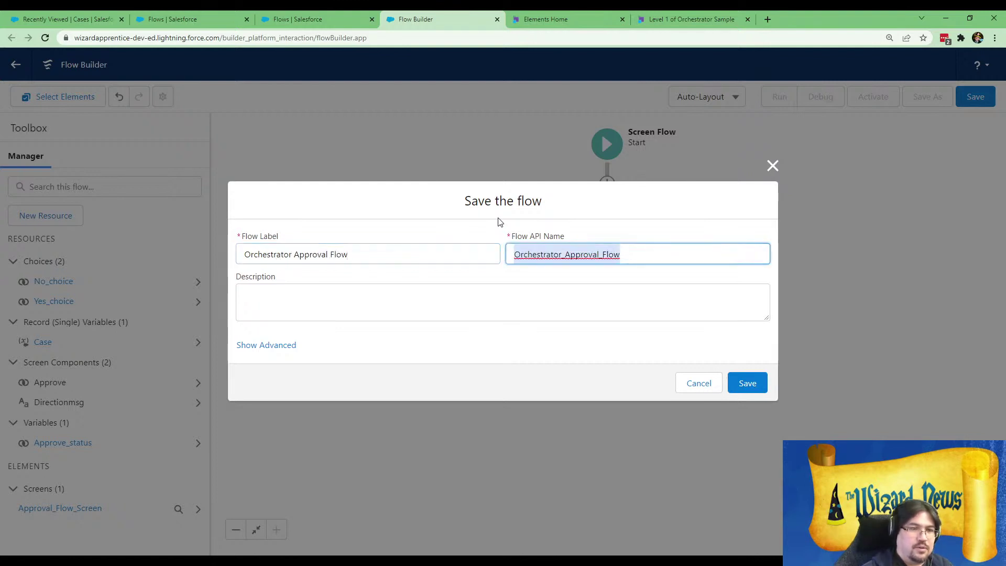
click(750, 384)
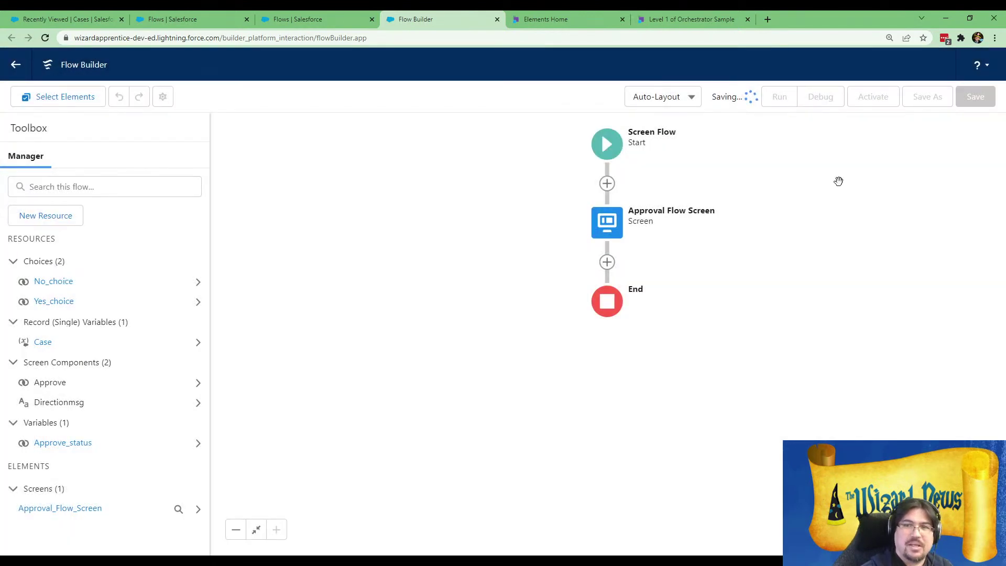
click(872, 98)
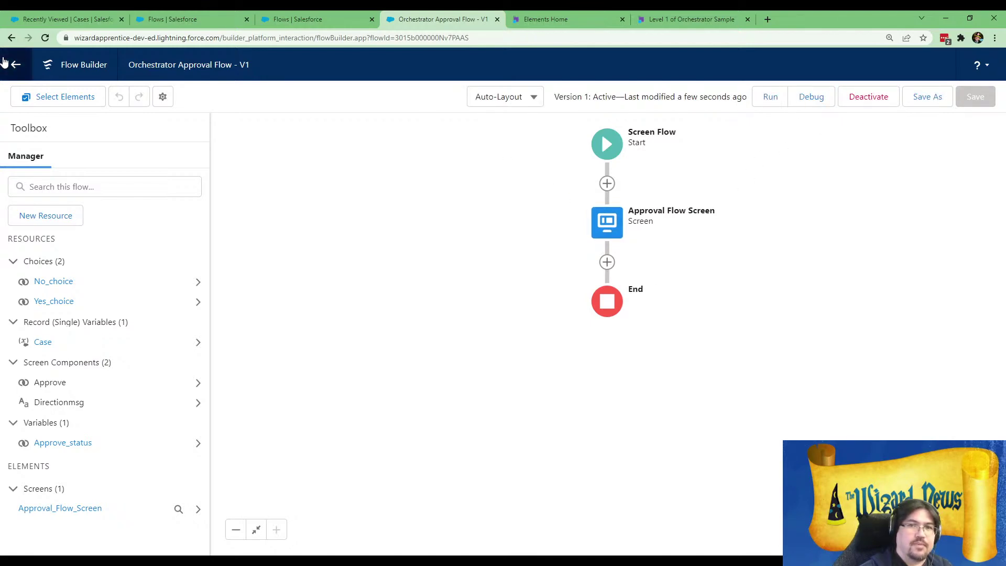
- From the Flows setup page, create a new Record-Triggered Orchestration
click(314, 18)
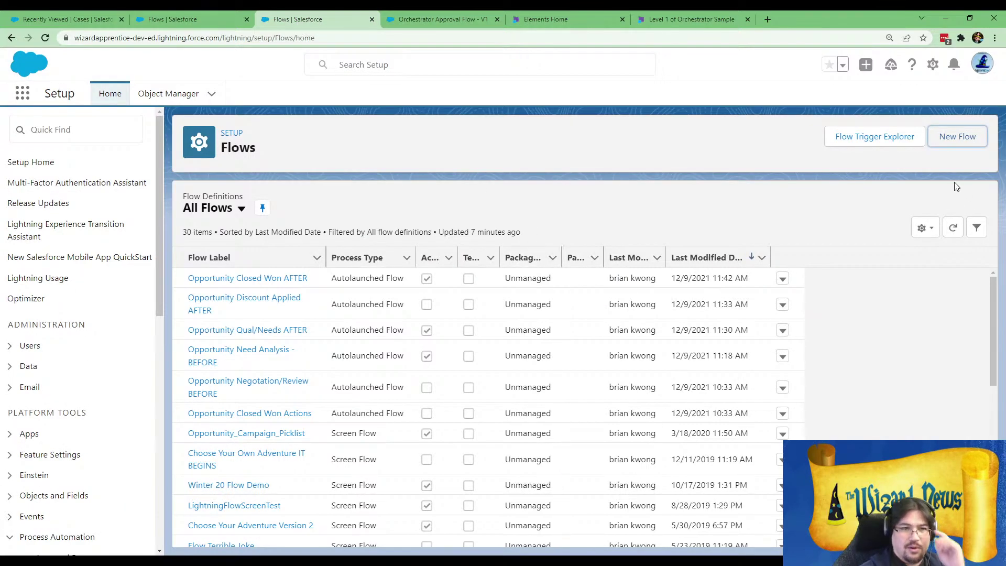
click(954, 137)
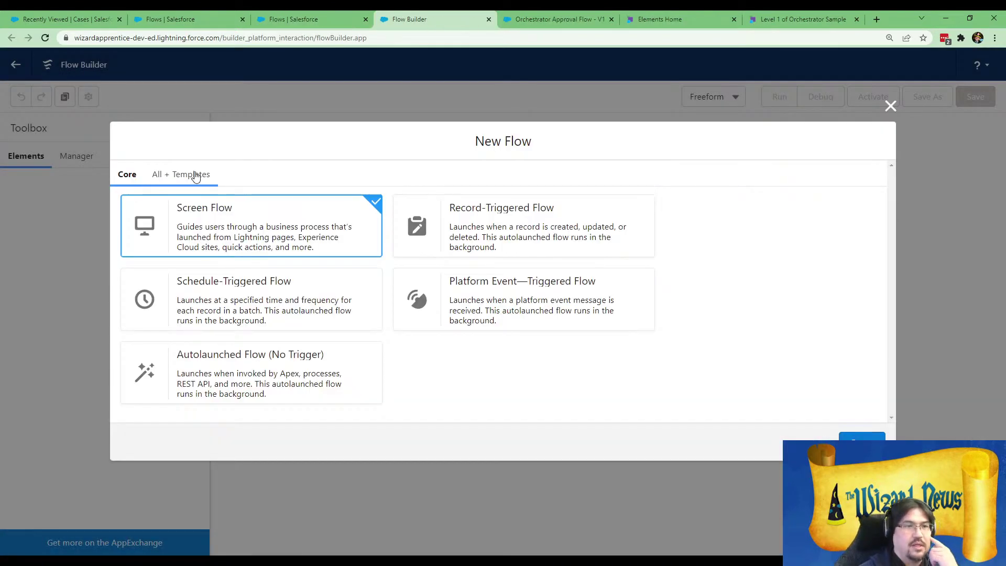
click(194, 177)
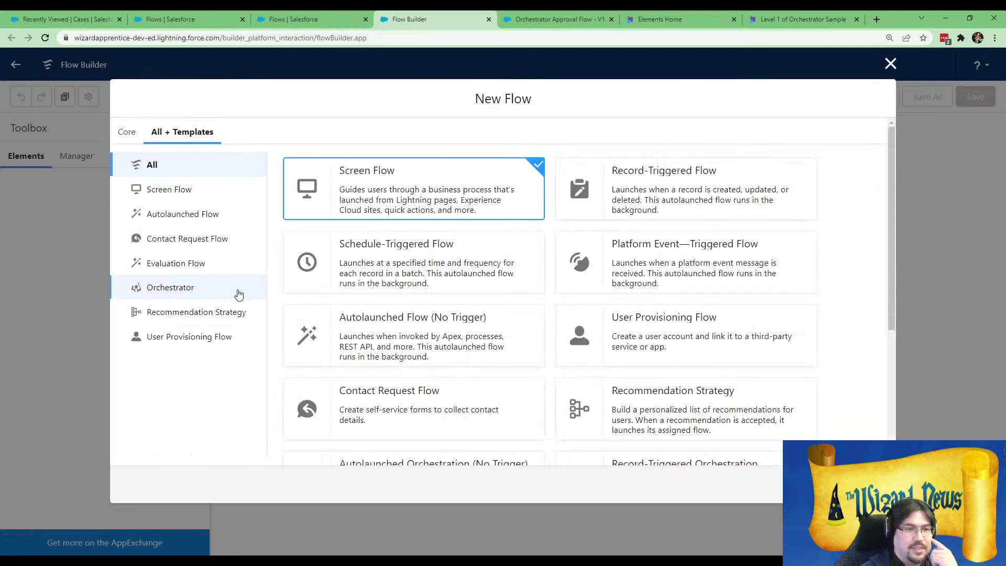
click(188, 288)
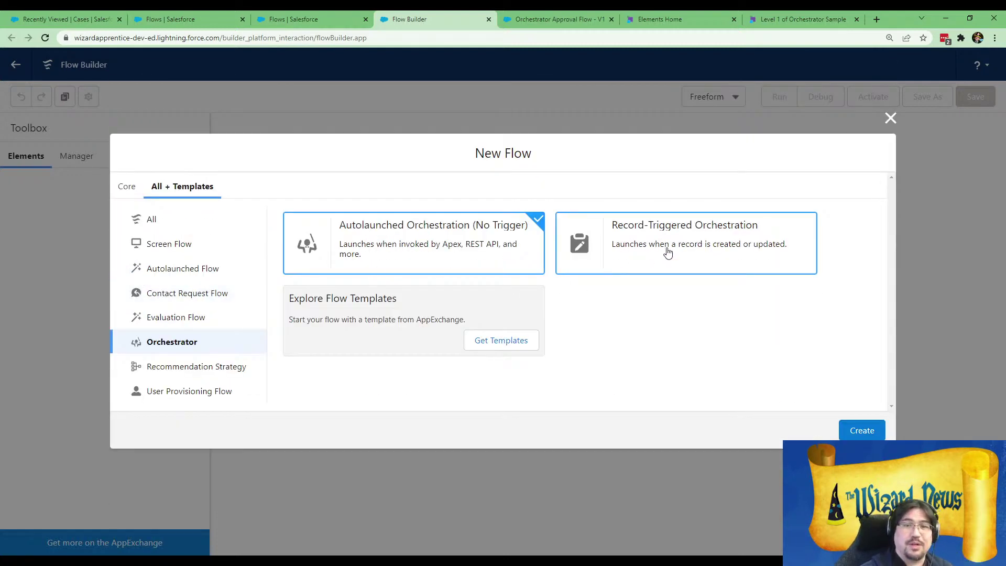
click(663, 253)
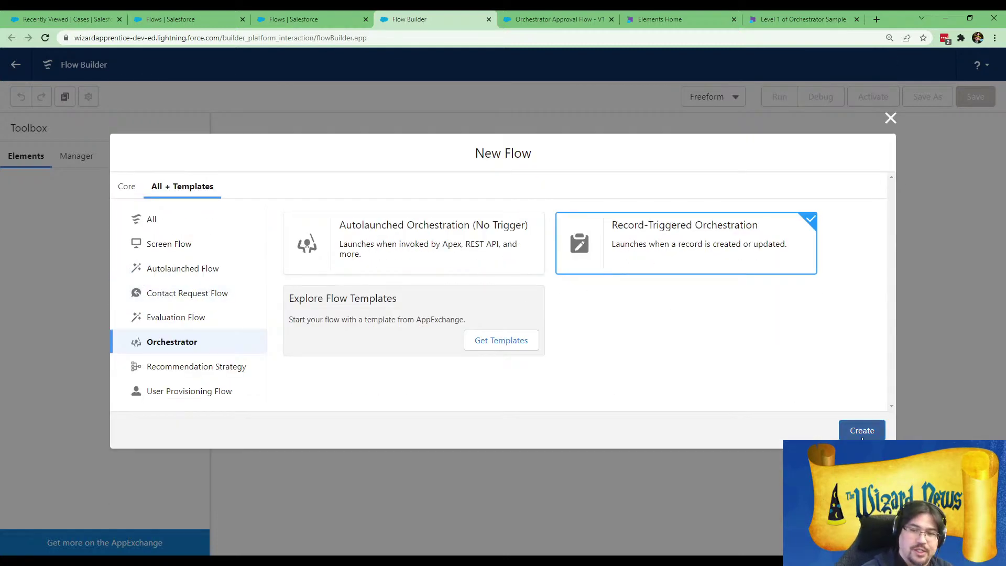
click(861, 430)
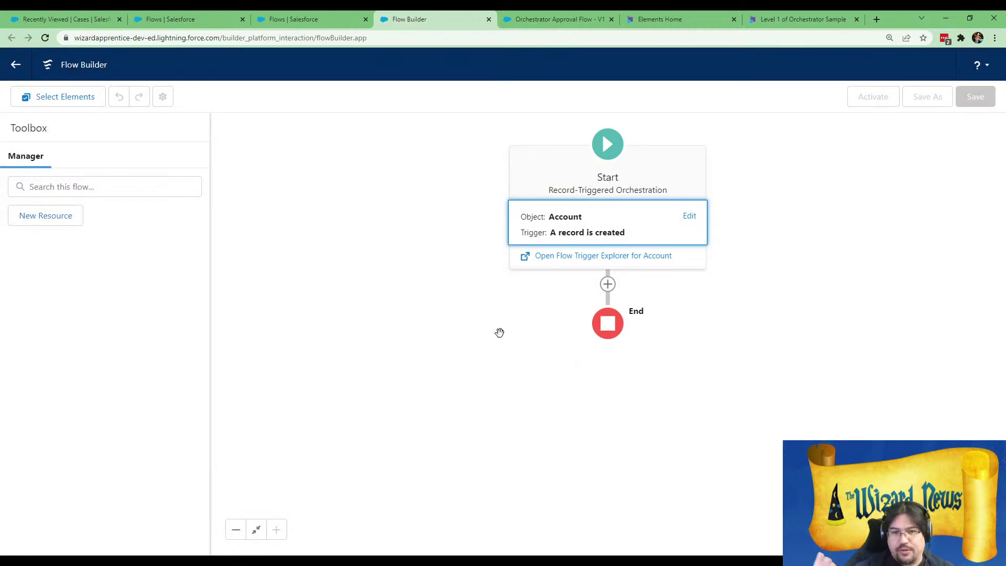
- Set the orchestration's triggering object to Case and run it when a record is created or updated
click(689, 216)
double_click(302, 180)
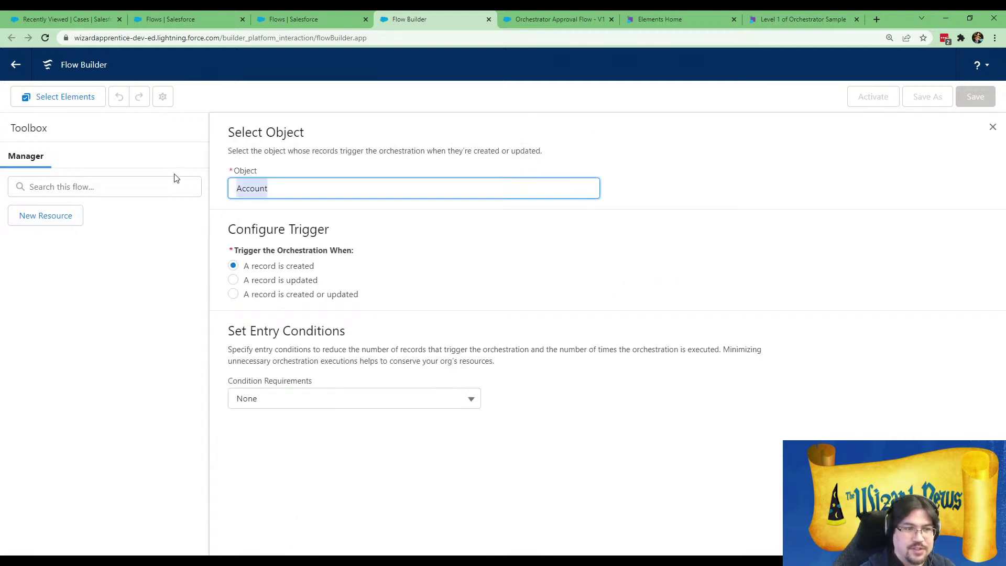
text(case)
click(303, 221)
click(233, 294)
- Require all entry conditions to be met (AND), with the condition Requires_Approval__c Equals Yes
click(368, 399)
click(360, 325)
scroll(471, 395, down, 1)
click(415, 414)
scroll(453, 313, down, 2)
text(appr)
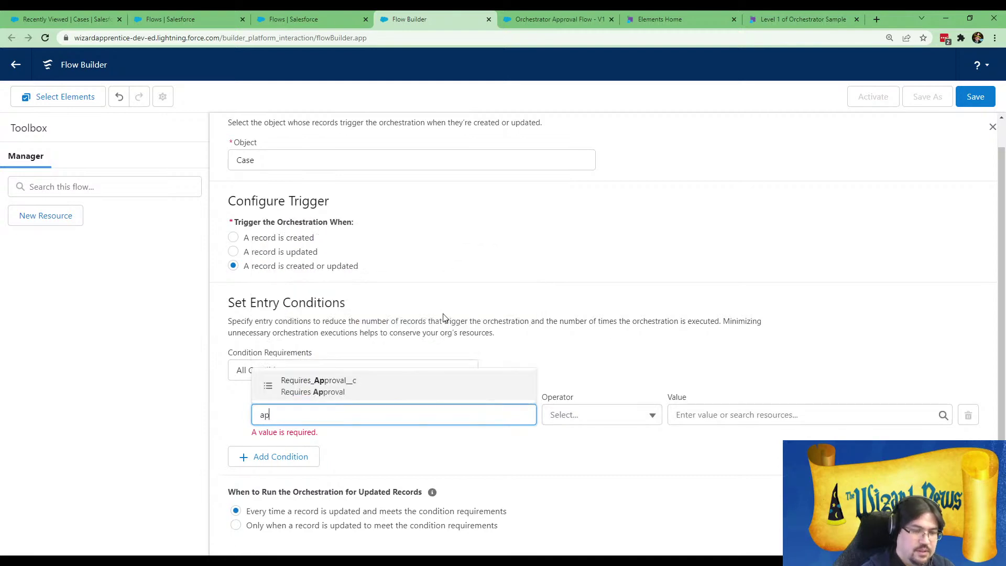
click(442, 382)
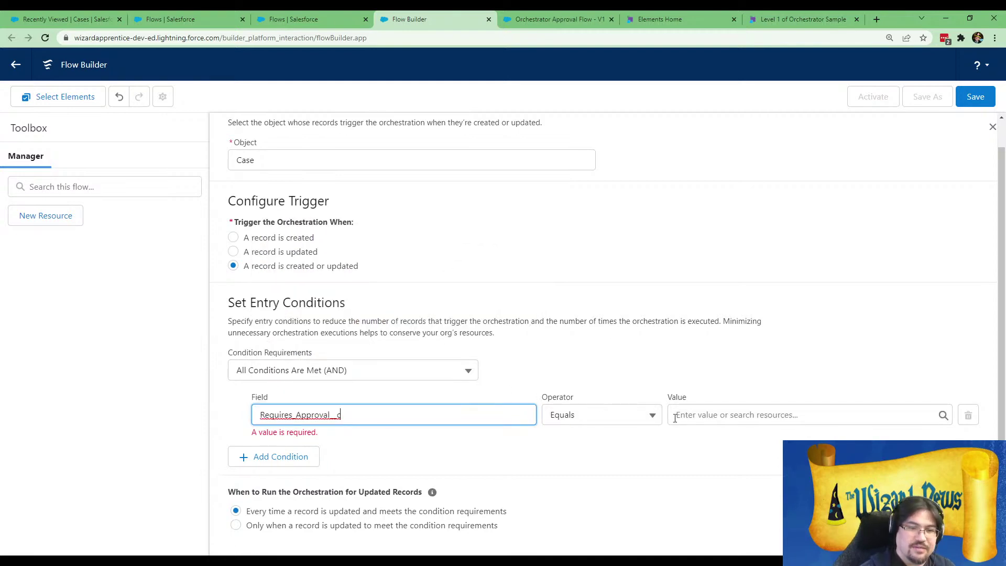
click(692, 414)
click(733, 261)
click(623, 467)
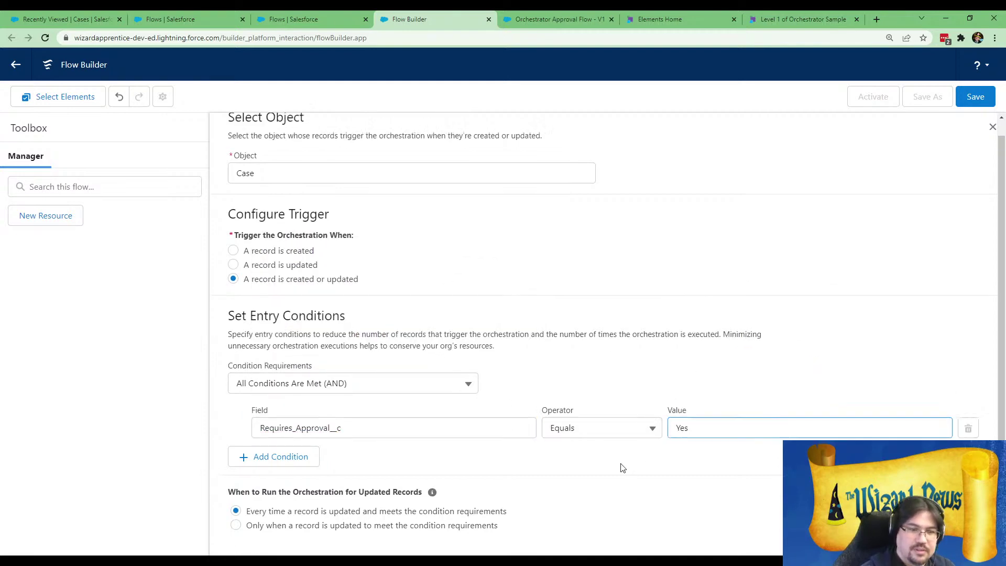
- Run the orchestration only when a record is updated to meet the condition requirements, and close the start settings
click(252, 527)
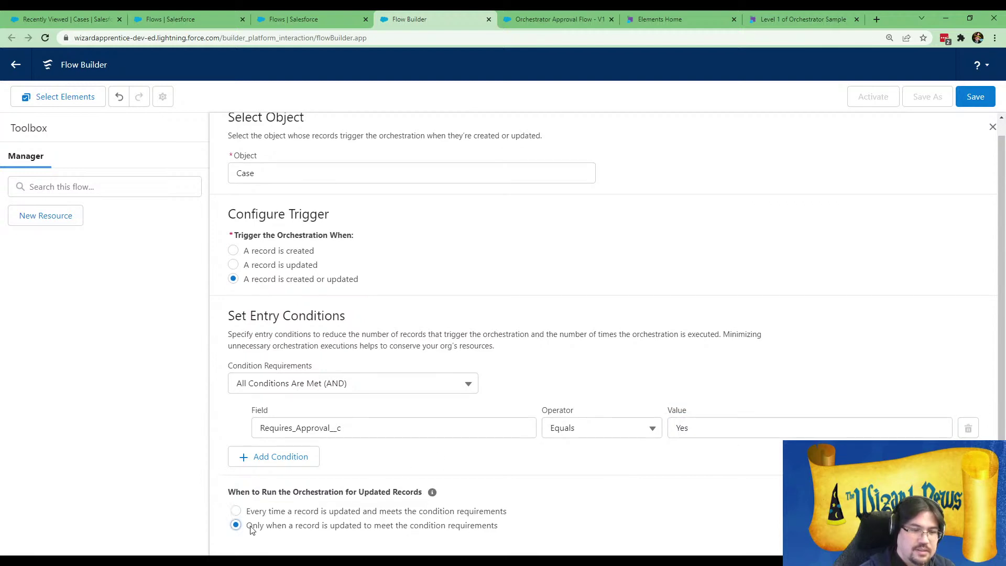
click(964, 105)
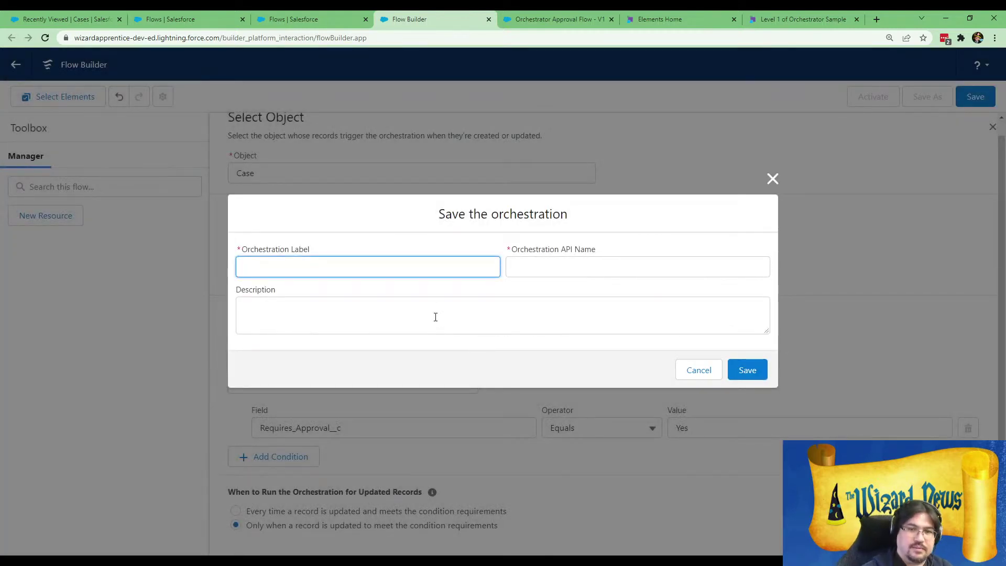
click(771, 179)
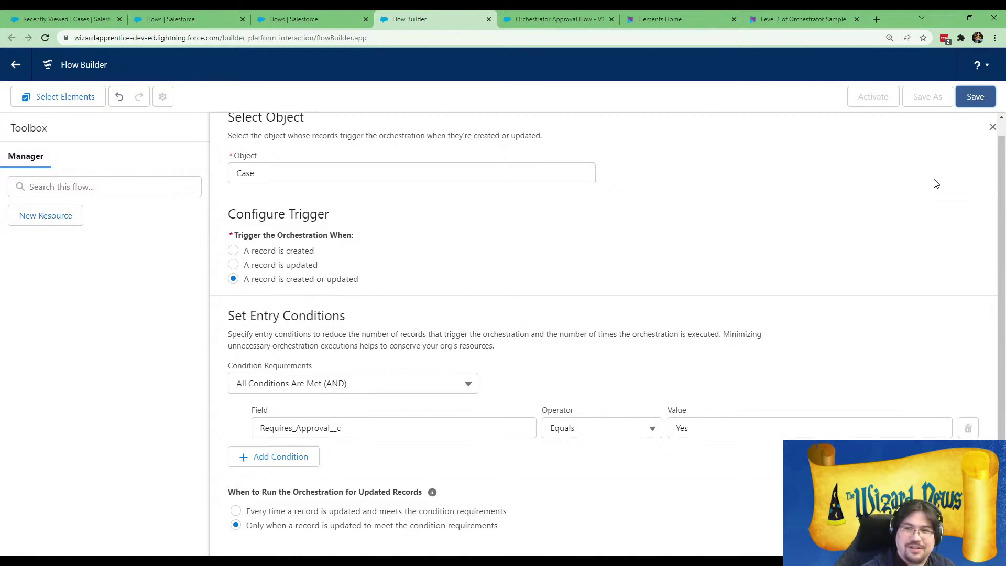
click(992, 127)
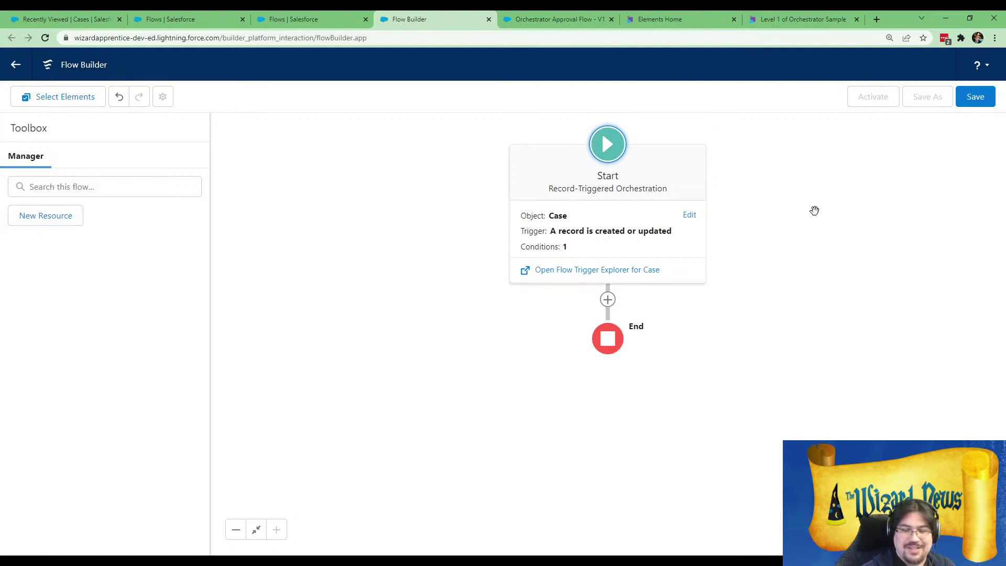
click(807, 230)
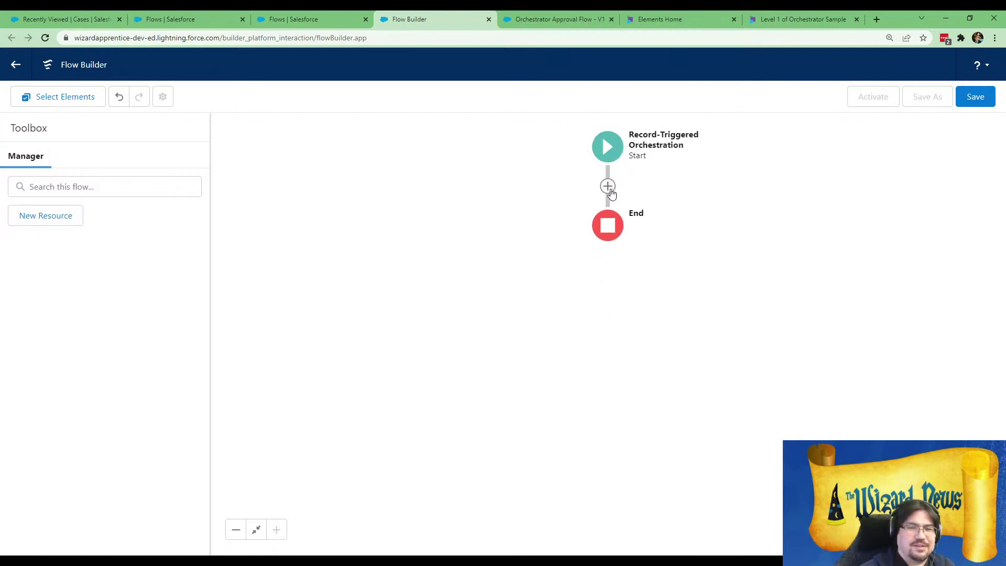
- Add a stage after the start element with the label Phase 1 and API name Phase1
click(607, 186)
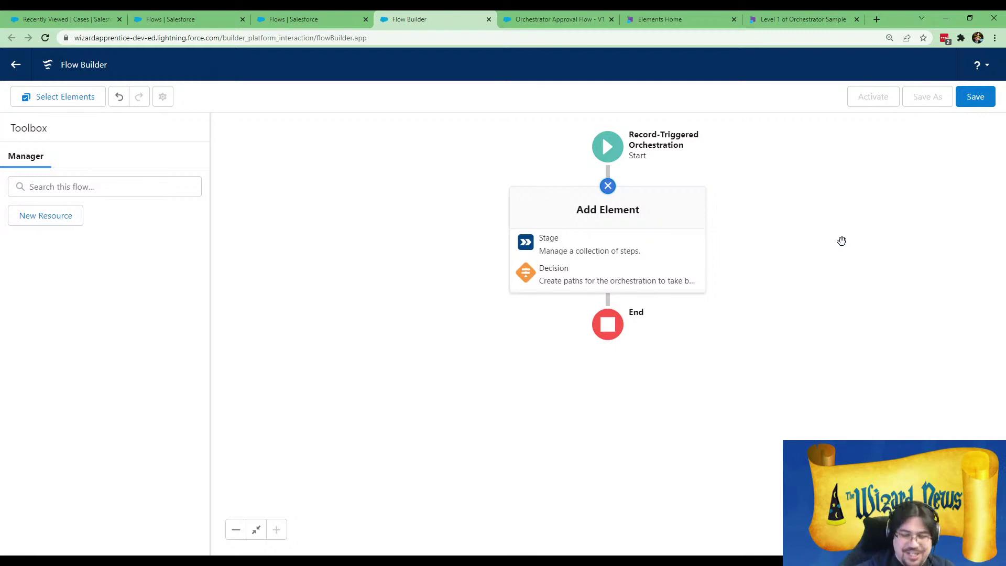
click(587, 254)
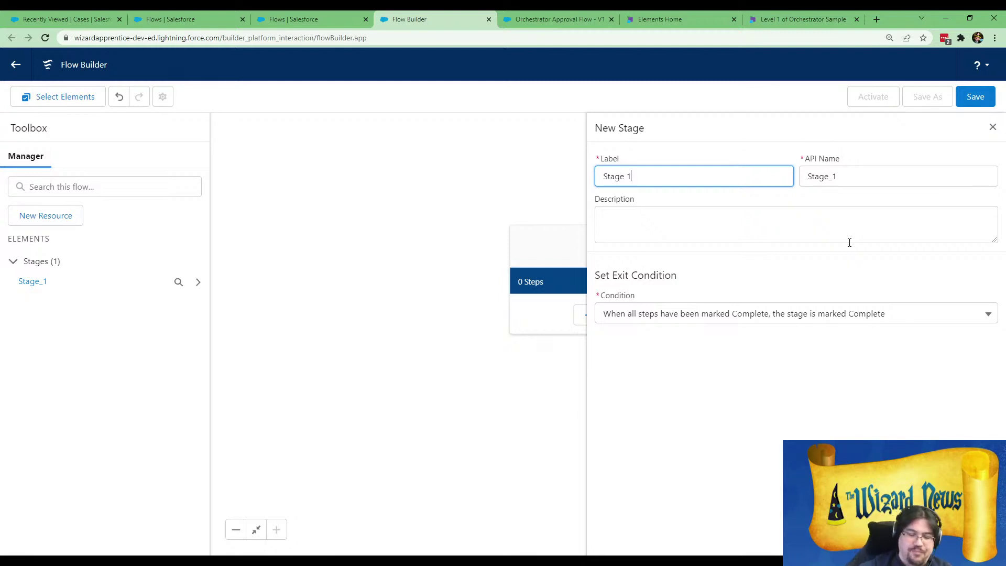
key(ctrl+a)
text(Phase 1)
key(Tab)
text(Phas)
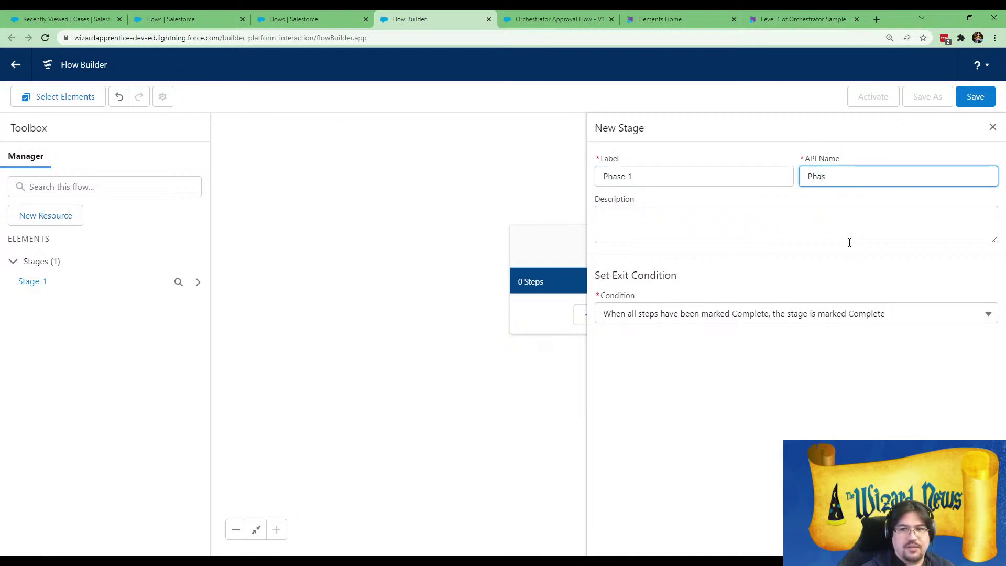
text(e)
text(2)
key(BackSpace)
text(1)
key(Tab)
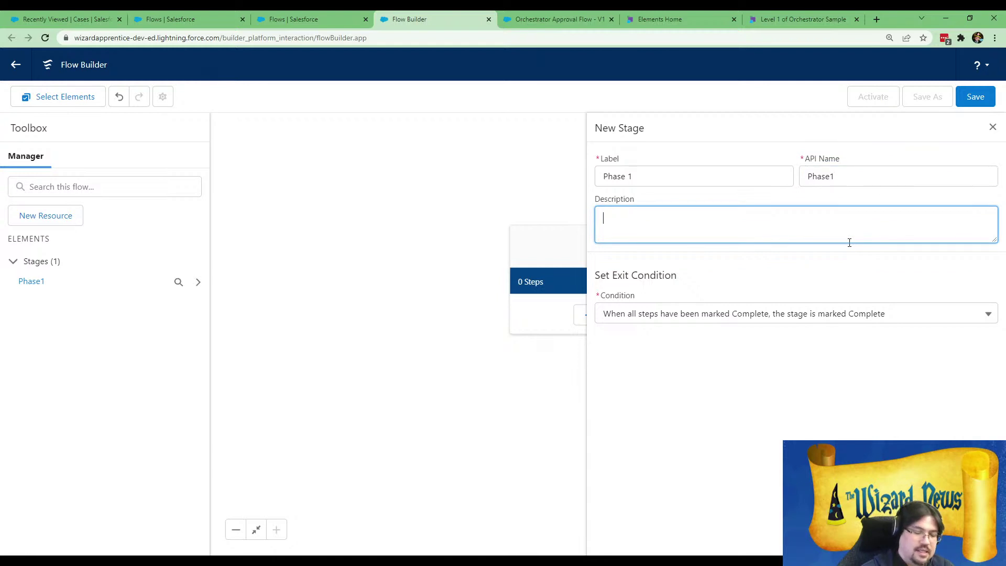
- Describe the stage as "Start of the orchestration for initial approval", keep the all-steps-complete exit condition, and close its settings
text(Start)
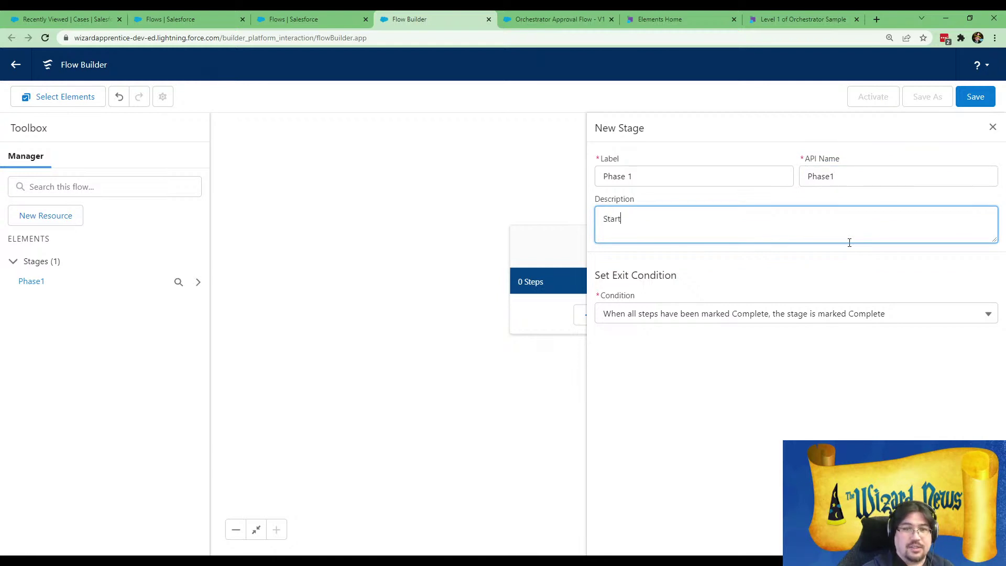
text( of the orchestration for)
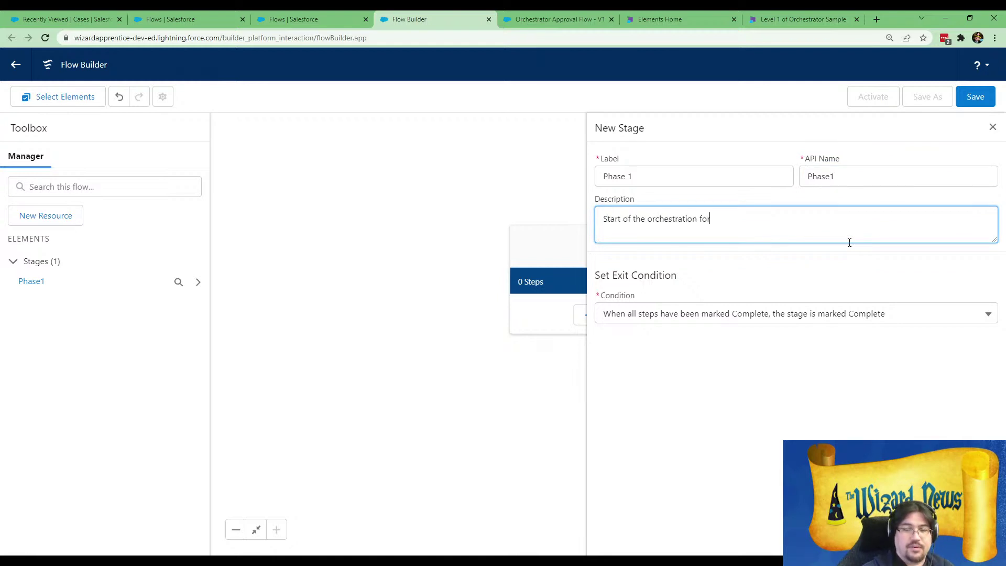
text( initial approval)
click(780, 492)
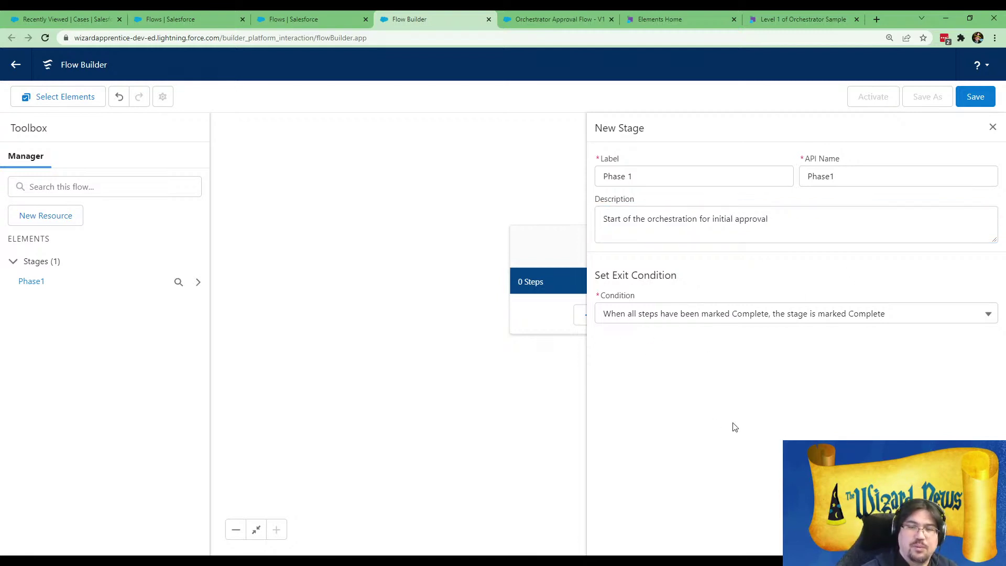
click(977, 313)
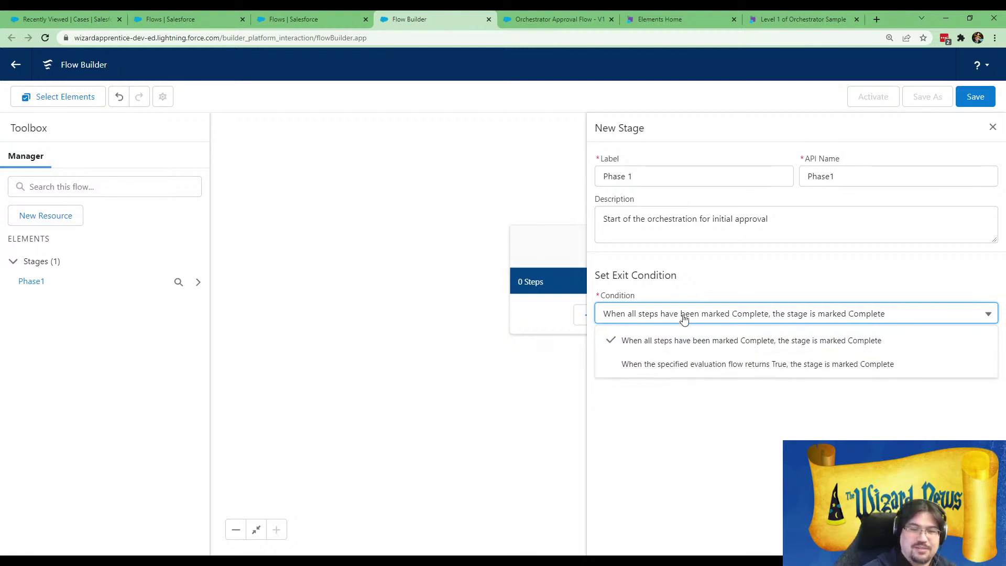
click(732, 435)
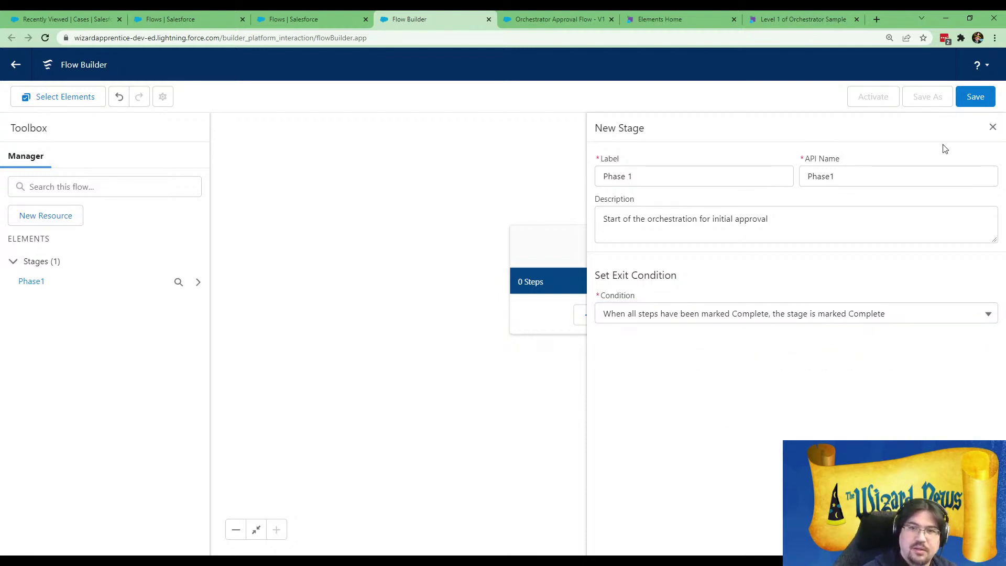
click(990, 128)
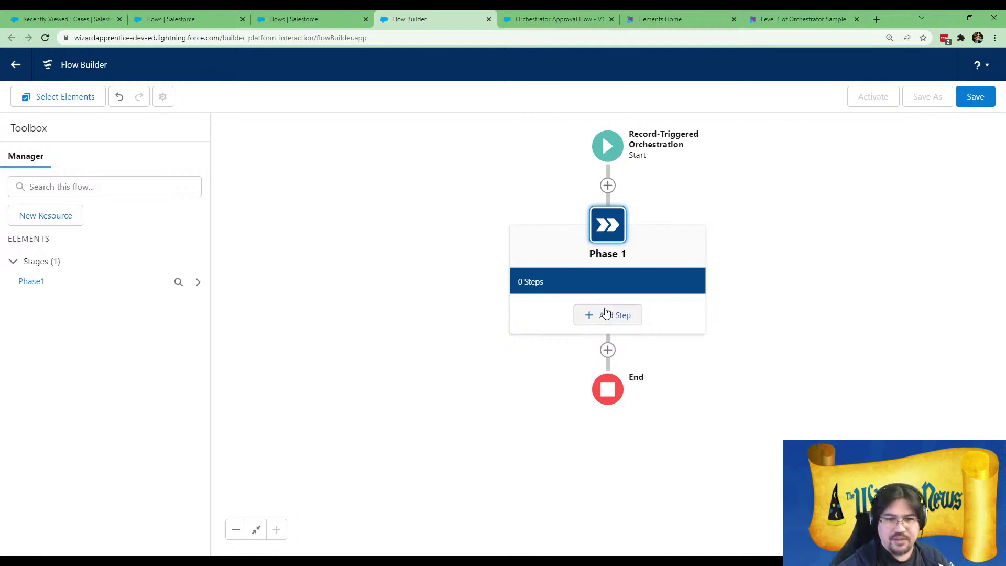
- Add an interactive step to the Phase 1 stage and label it QualityApproval
click(620, 314)
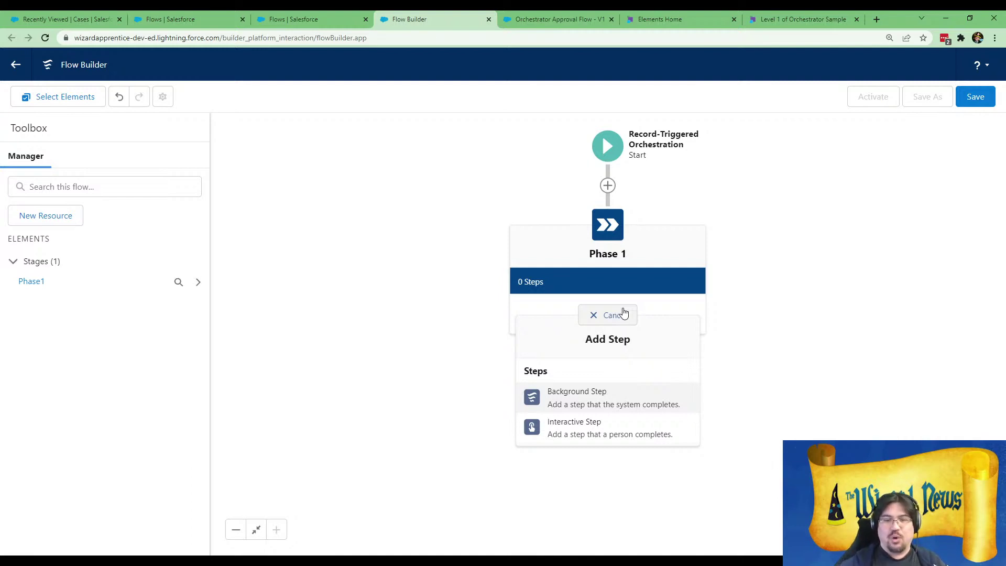
click(563, 435)
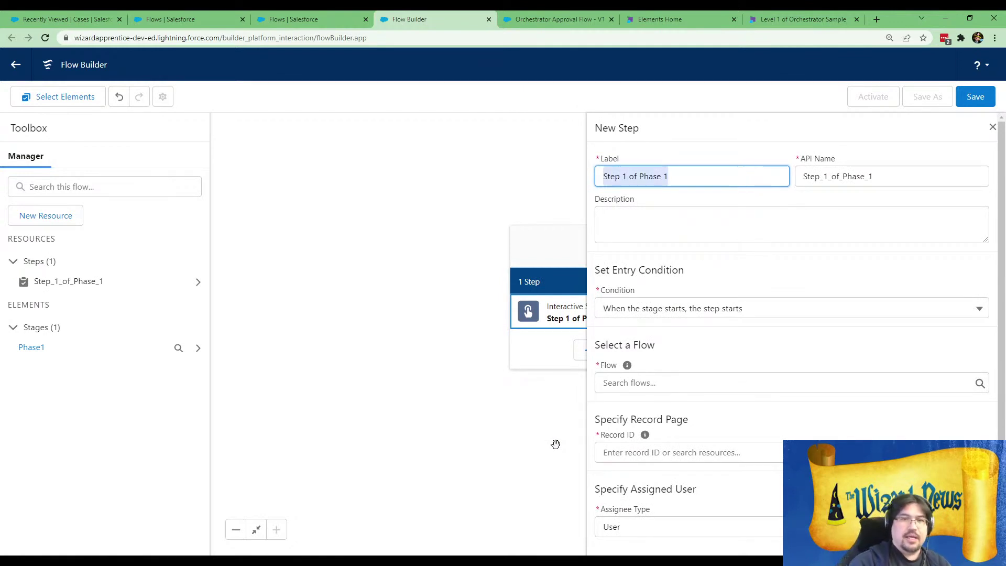
text(QualityApproval)
- Replace the interactive step's API name with QualityApproval
key(Tab)
key(BackSpace)
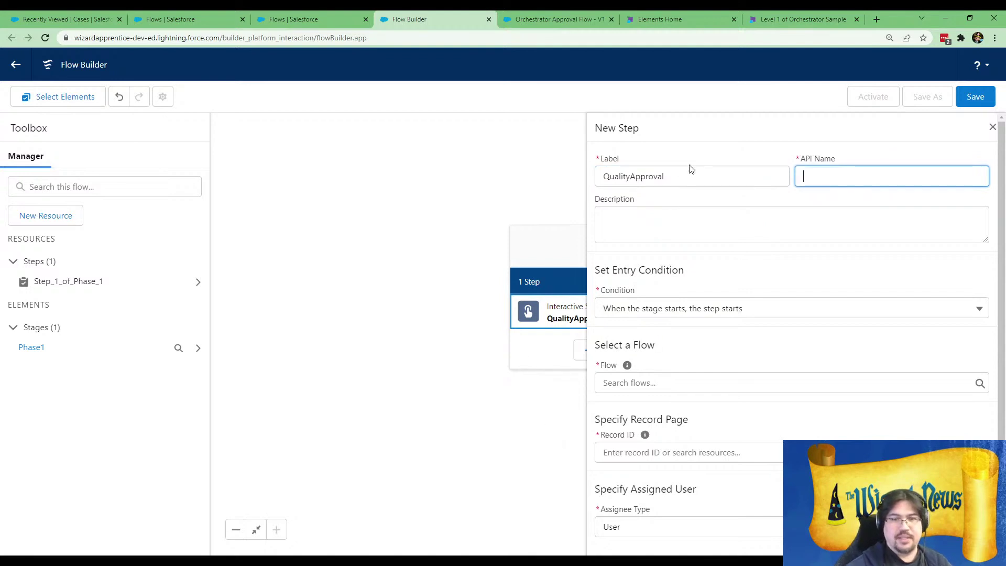
key(shift+Tab)
key(ctrl+c)
click(829, 175)
key(ctrl+v)
drag(857, 177, 1004, 195)
key(BackSpace)
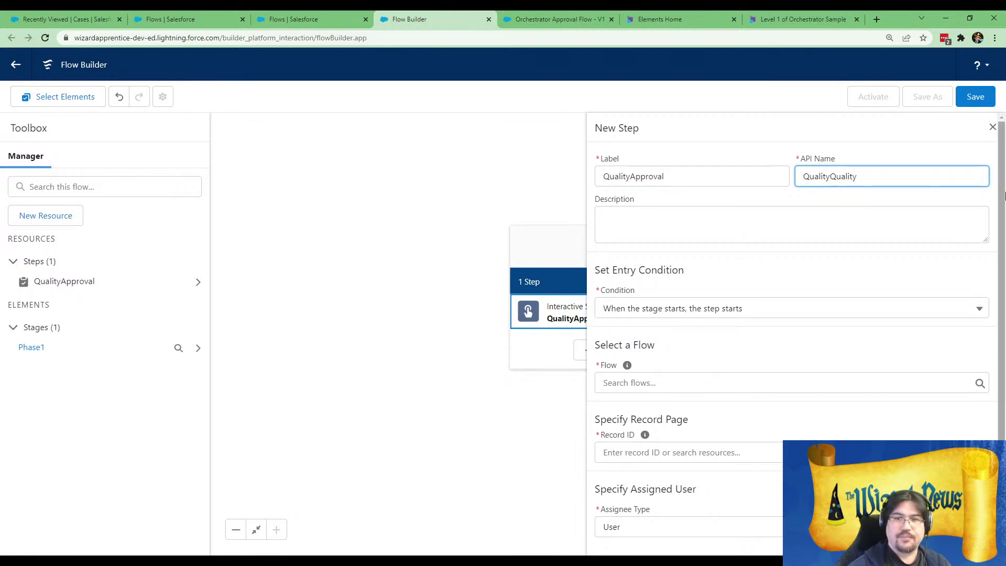
key(BackSpace)
key(BackSpace)
key(BackSpace)
key(BackSpace)
key(BackSpace)
key(BackSpace)
key(BackSpace)
text(Approval)
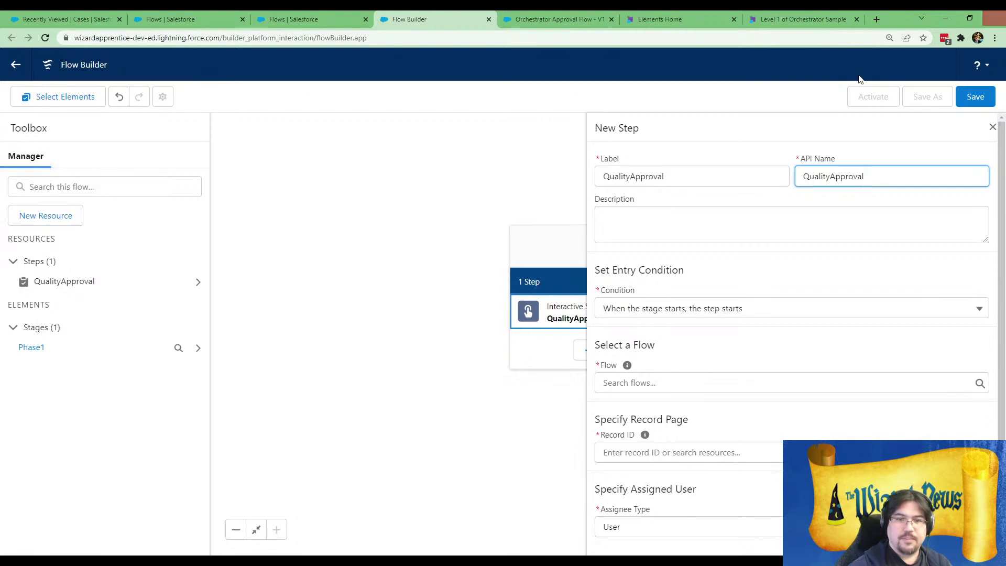
- Keep the entry condition that starts the step when the stage starts, and select Orchestrator Approval Flow as its flow
click(725, 380)
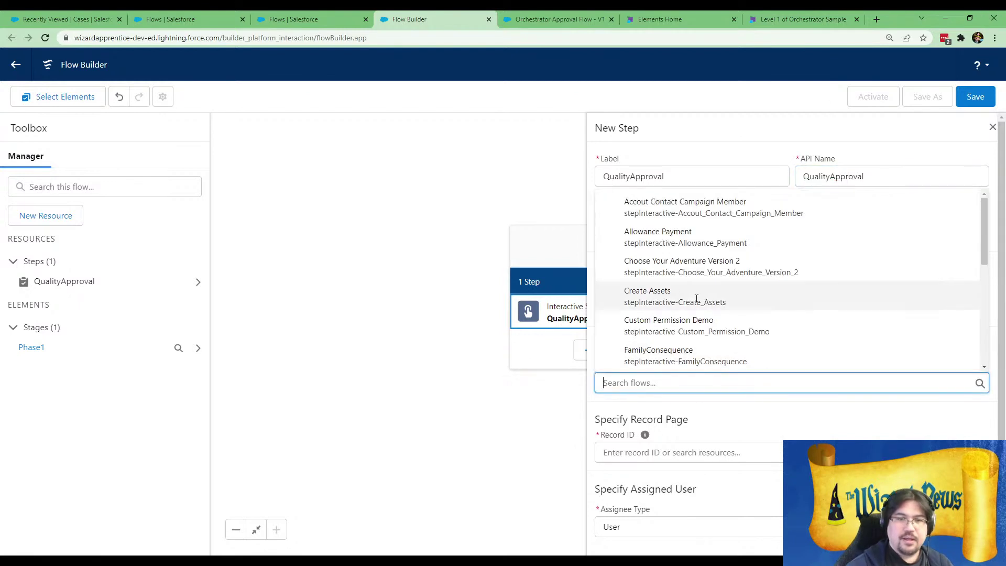
click(740, 155)
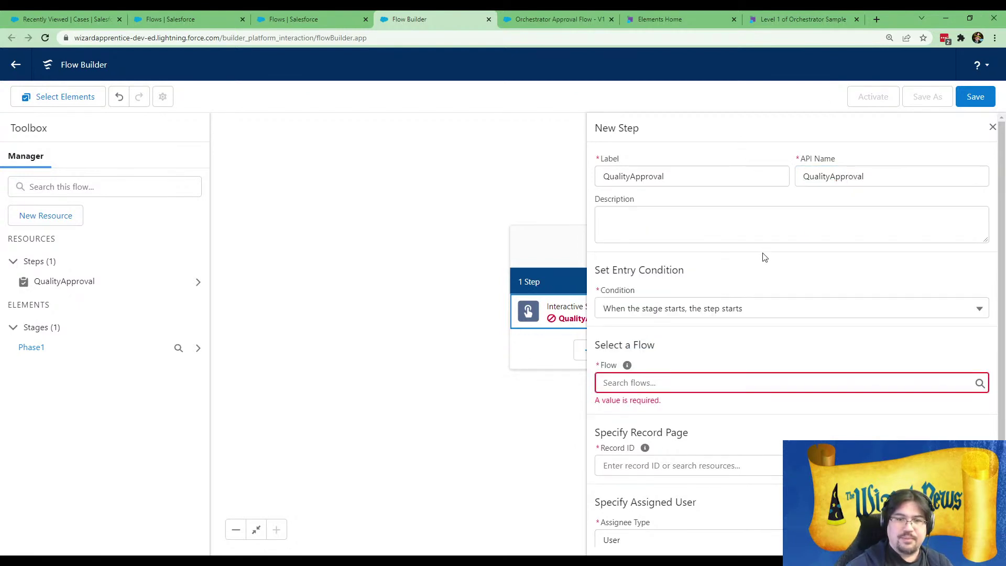
click(742, 313)
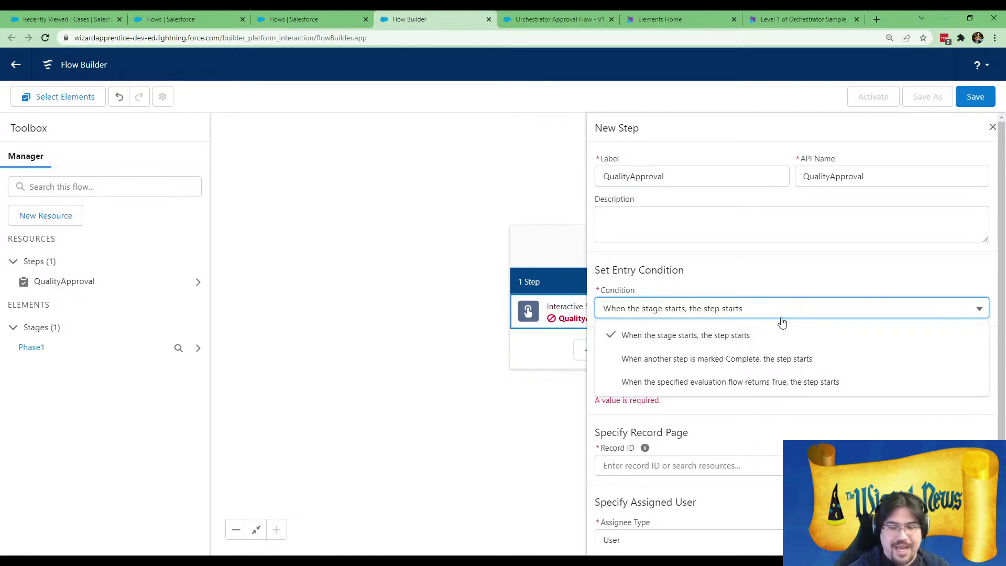
click(738, 335)
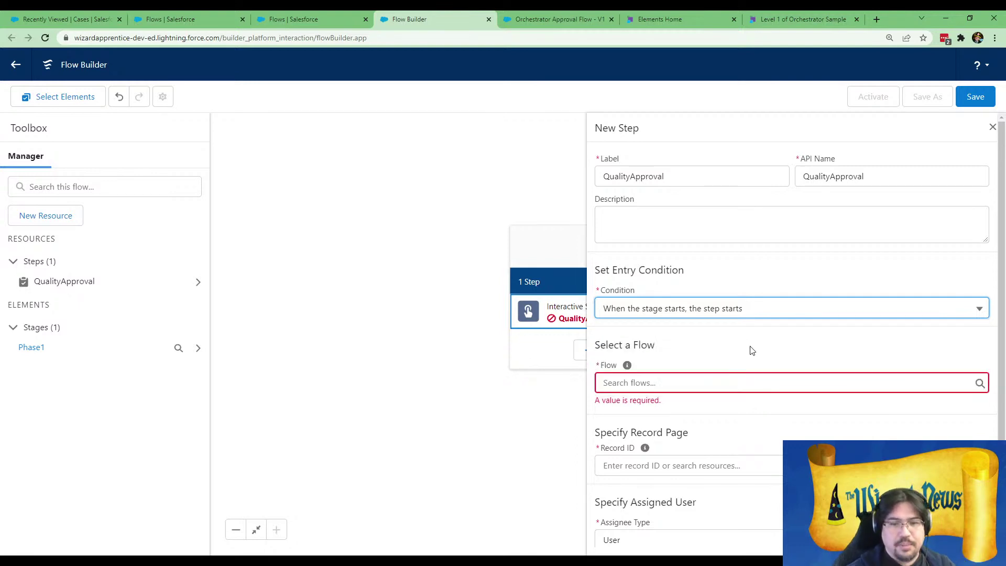
click(693, 378)
text(or)
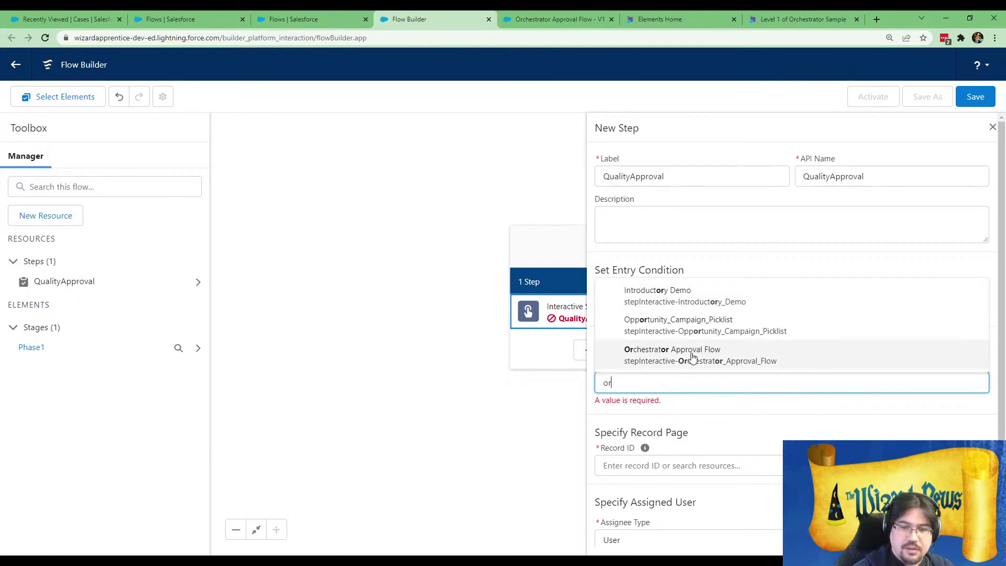
click(691, 354)
- Set the flow's Case input value to the triggering record, {!$Record}
scroll(765, 362, down, 3)
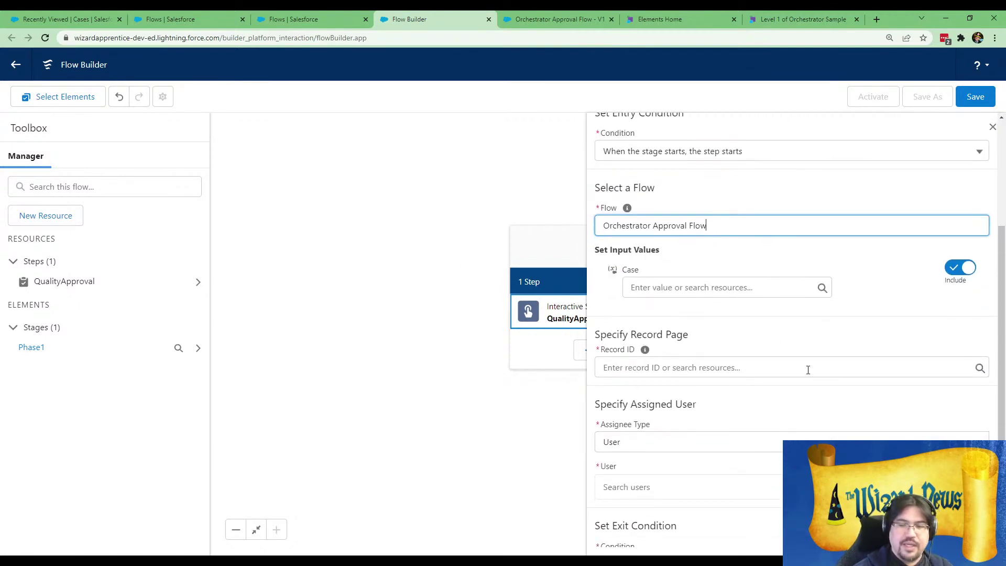
click(693, 287)
scroll(732, 439, down, 1)
scroll(731, 439, down, 3)
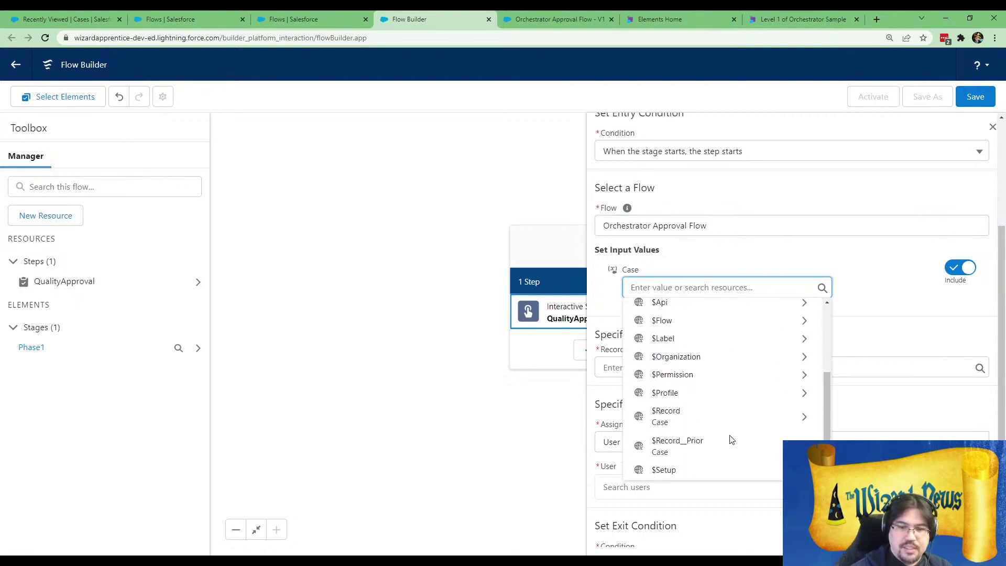
click(726, 364)
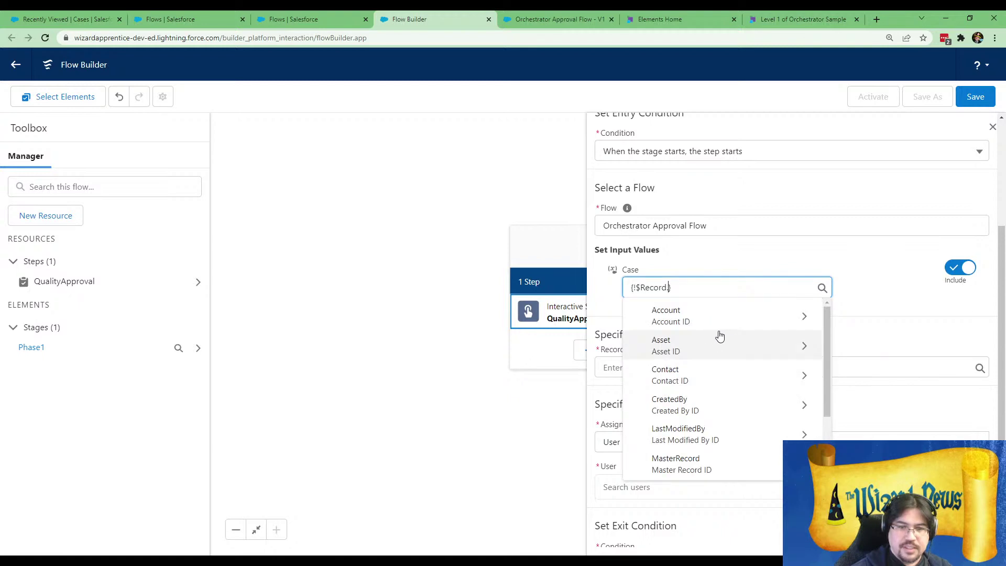
click(859, 279)
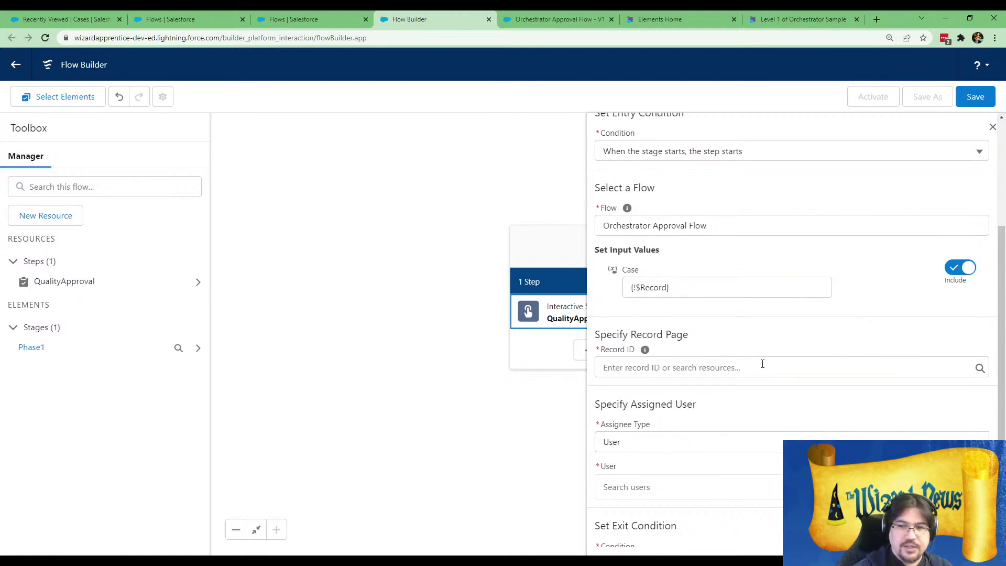
- Set the interactive step's record page Record ID to the triggering record's Case ID, $Record > Case ID
scroll(753, 355, down, 1)
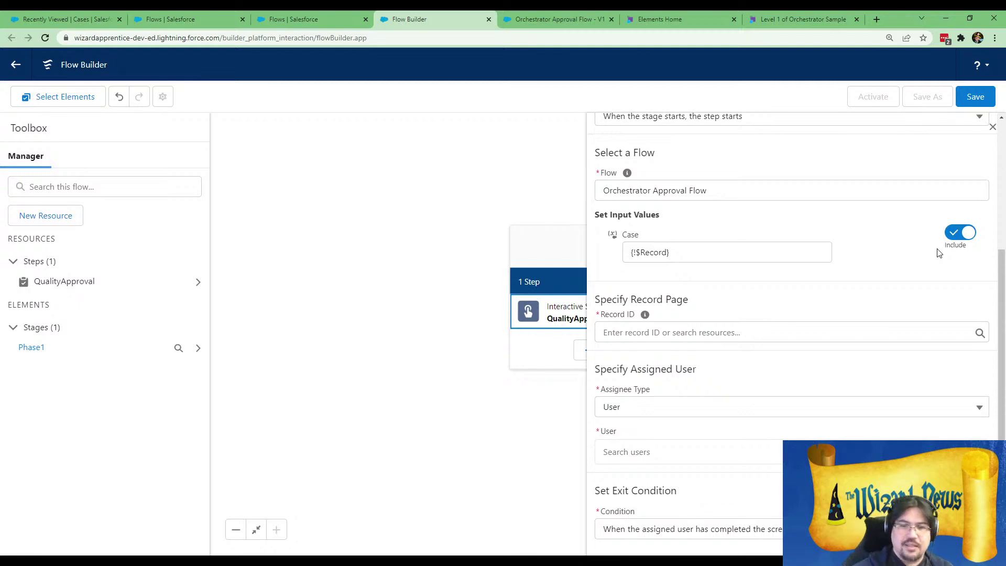
mouse_move(644, 317)
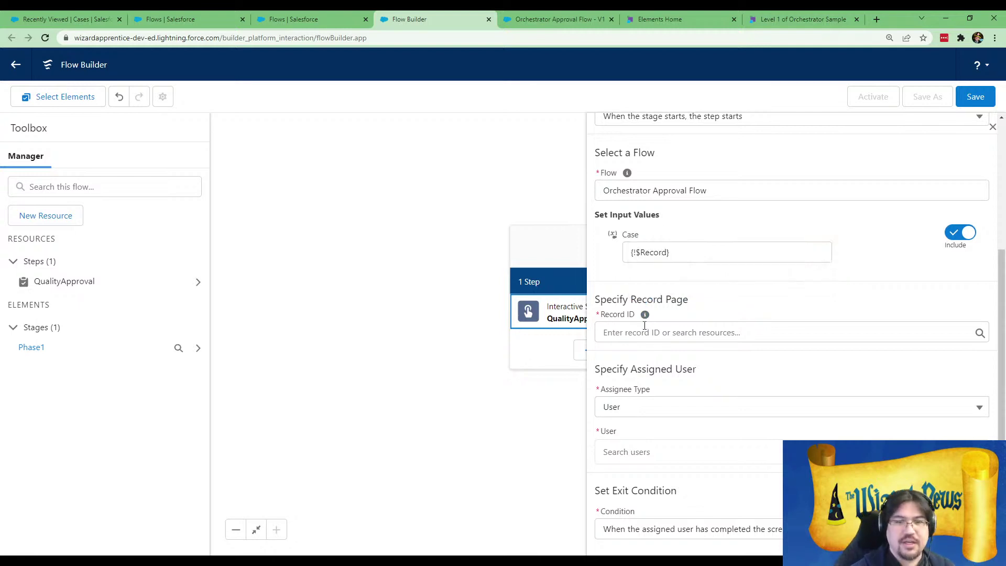
click(644, 326)
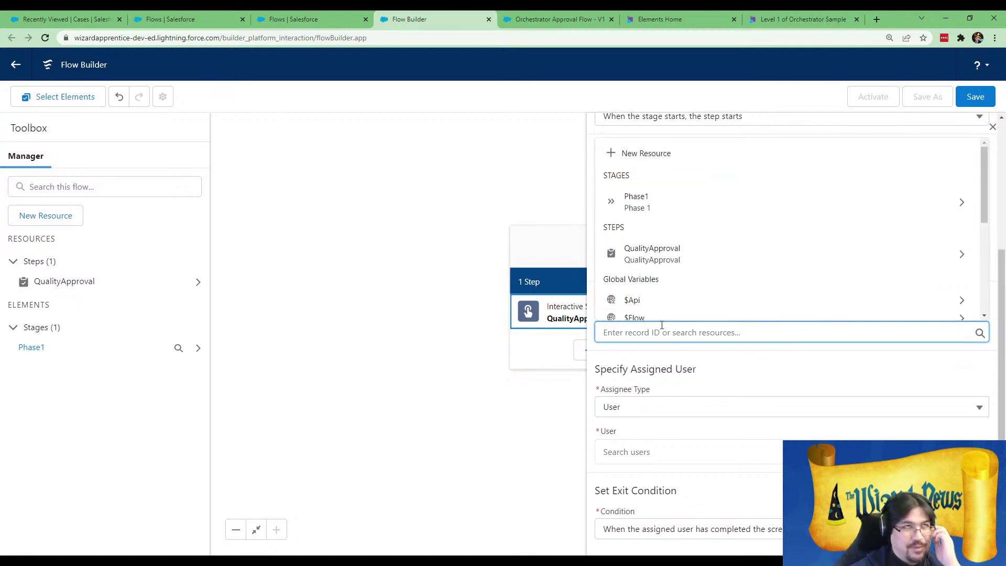
scroll(698, 284, down, 5)
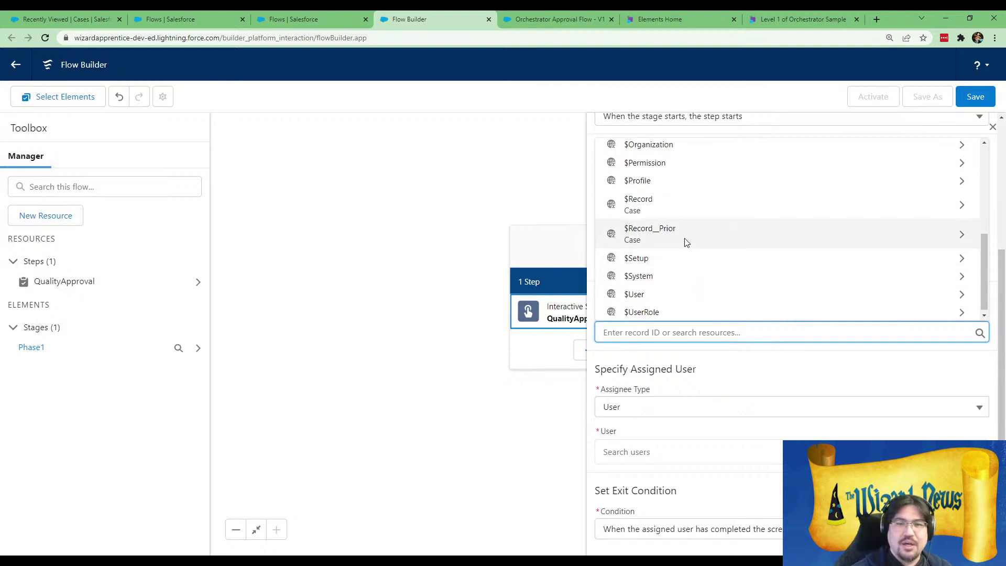
click(681, 206)
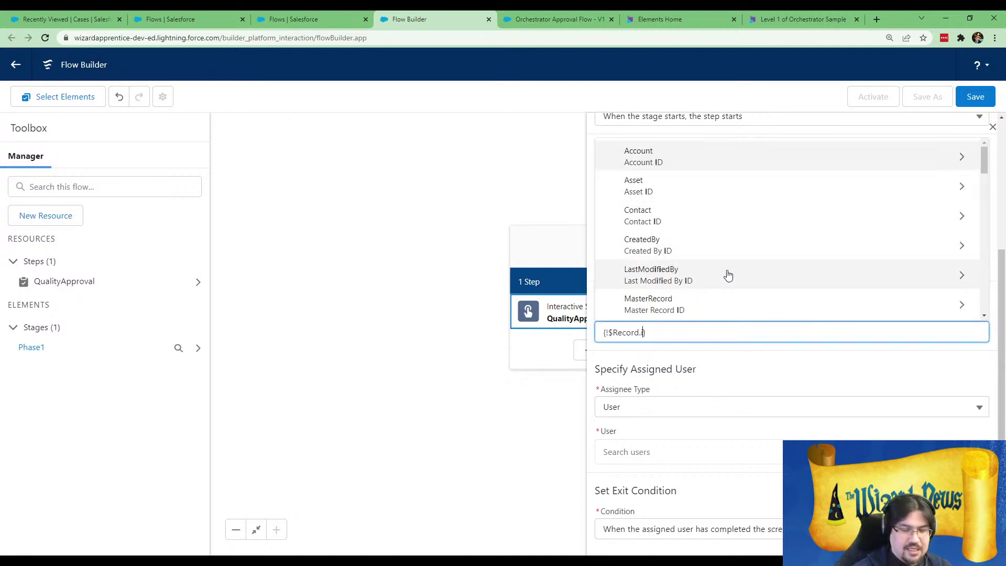
scroll(712, 267, down, 2)
text(id)
scroll(707, 265, down, 3)
click(745, 350)
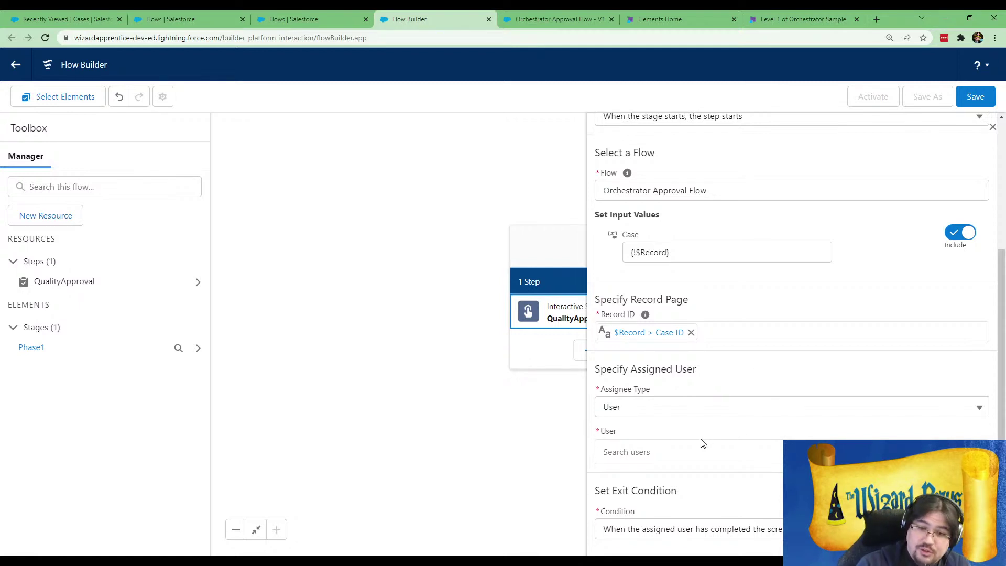
click(686, 451)
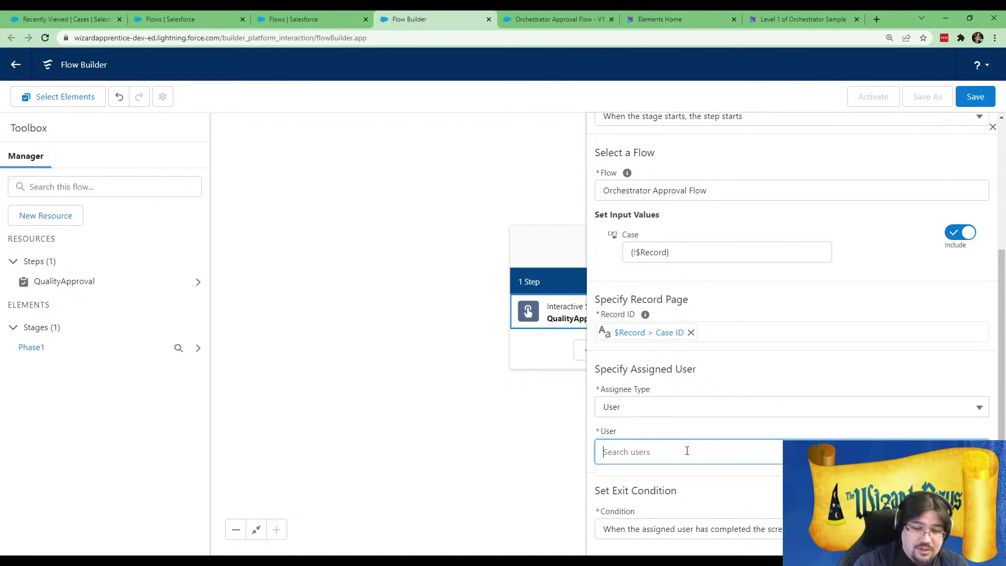
text(brian)
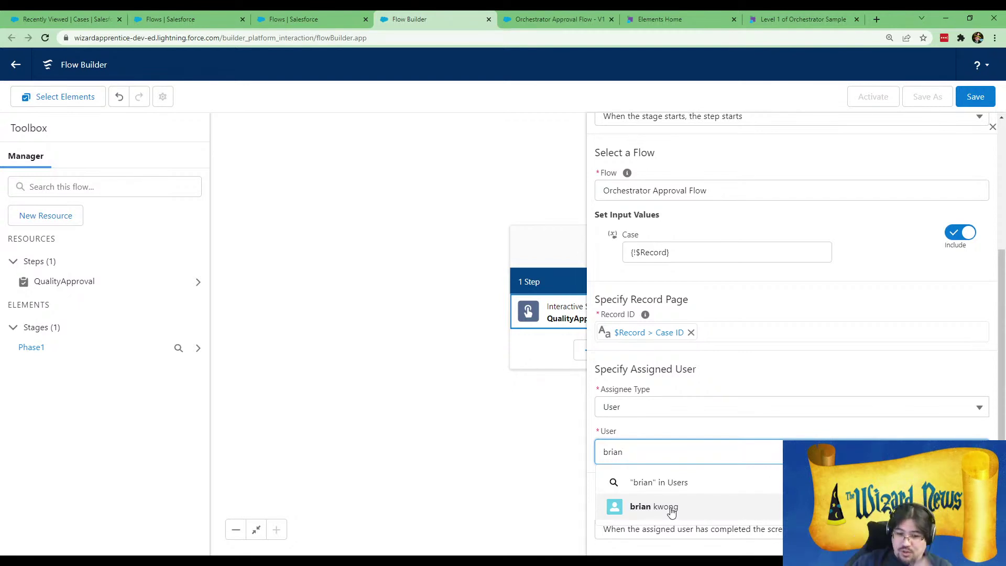
drag(644, 460, 566, 453)
key(BackSpace)
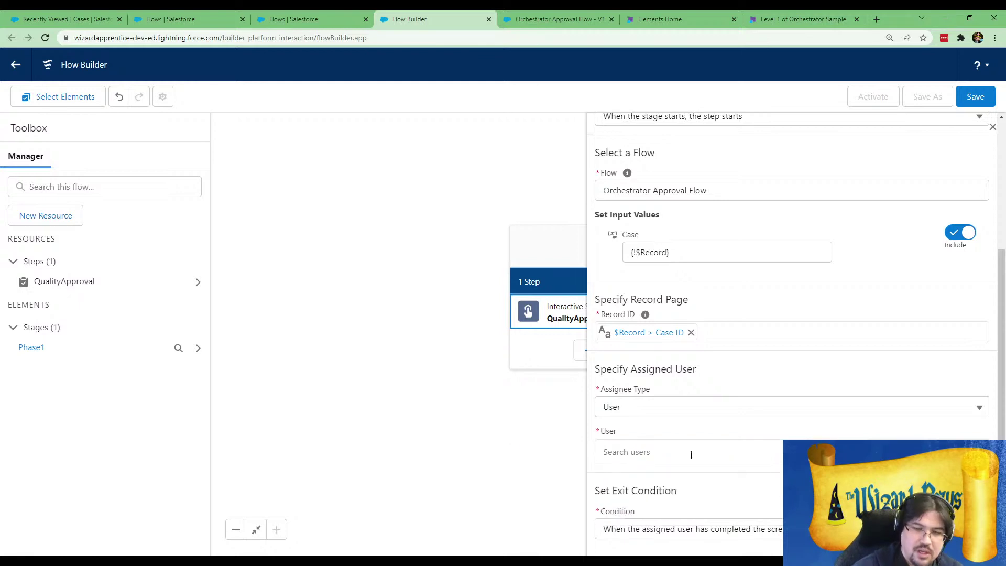
- Try the Group assignee type for the step, searching the groups for qual and engin
click(728, 409)
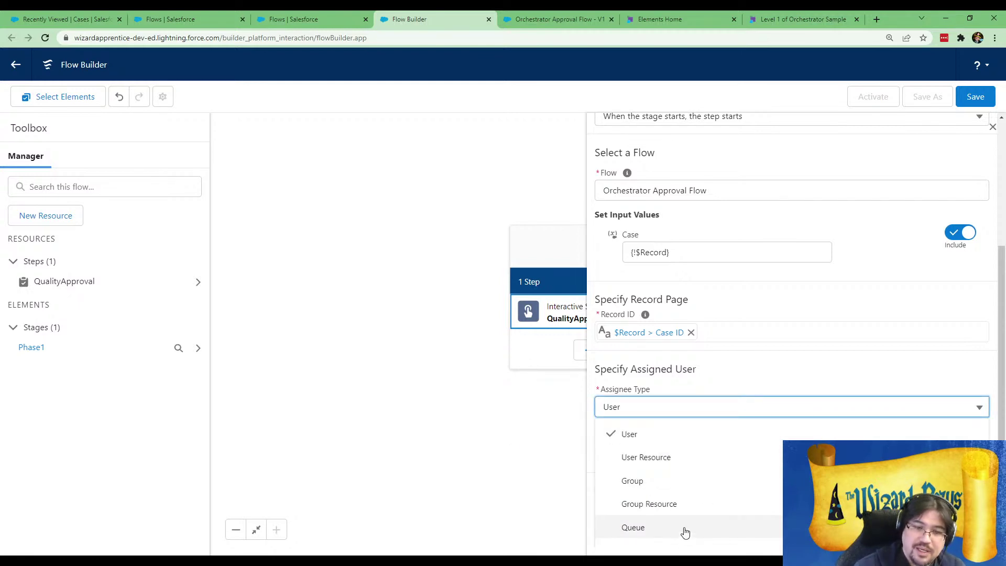
click(652, 480)
click(649, 452)
text(qual)
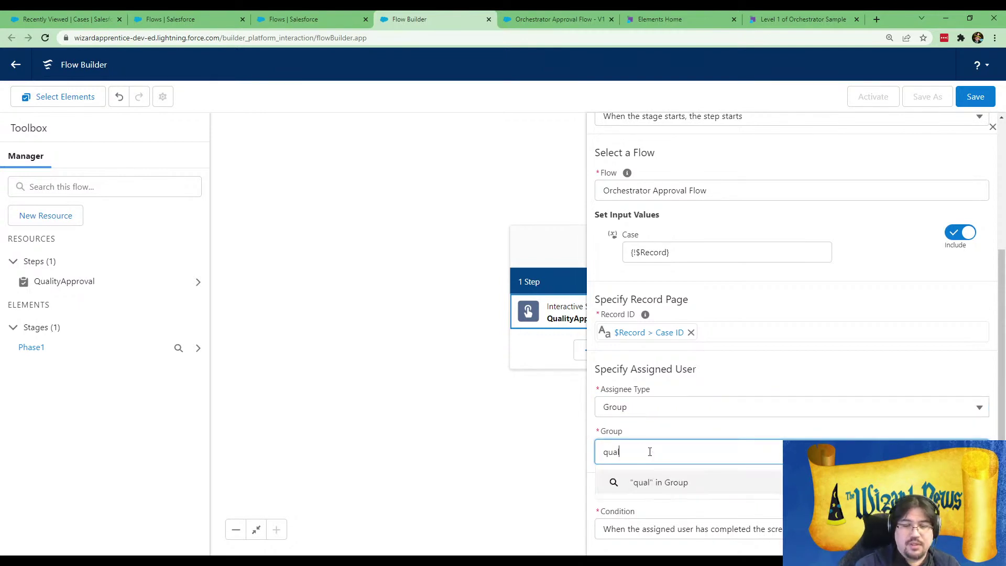
key(BackSpace)
key(BackSpace)
key(BackSpace)
key(BackSpace)
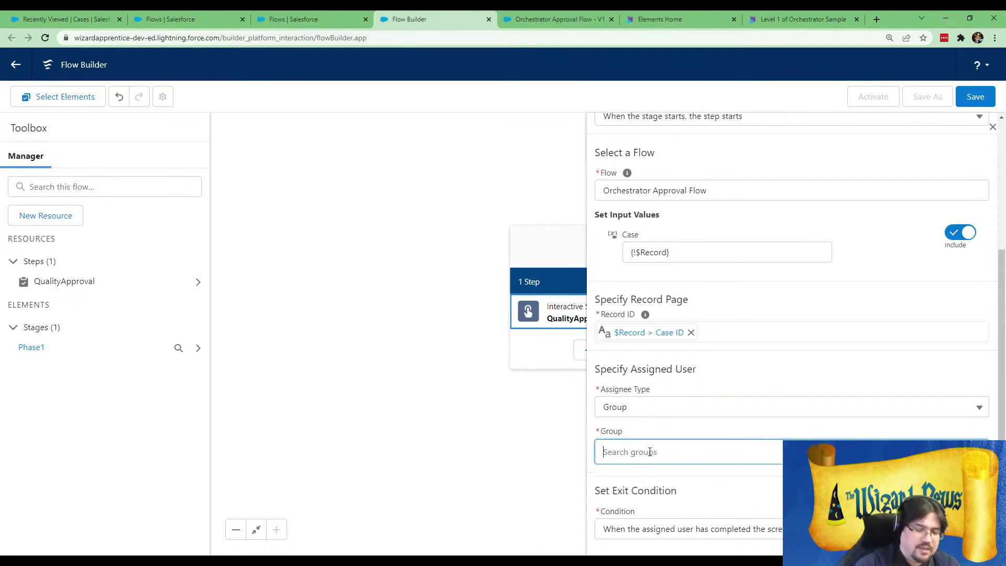
text(engin)
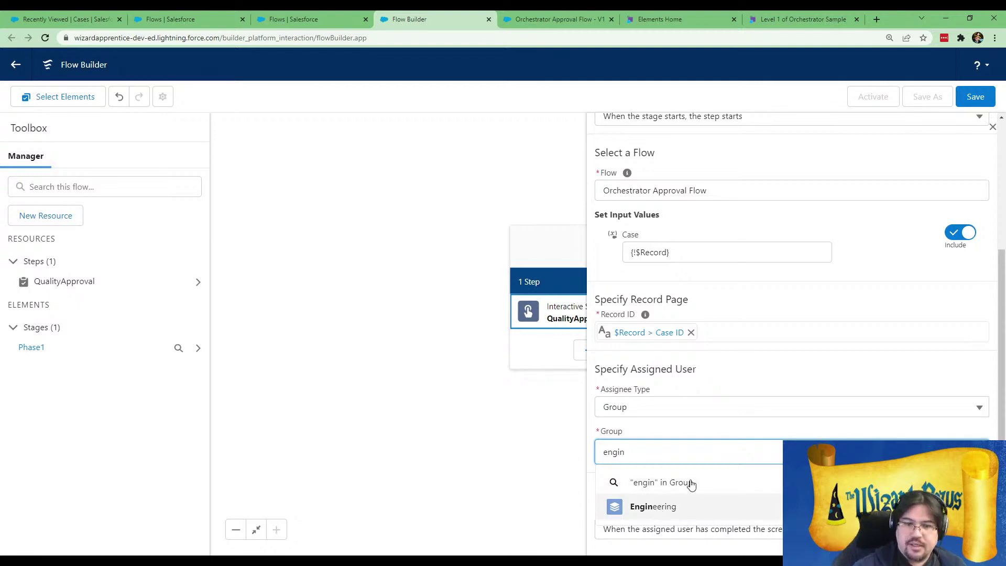
- Set the step's assignee type to Queue and assign it to the Quality queue
click(690, 412)
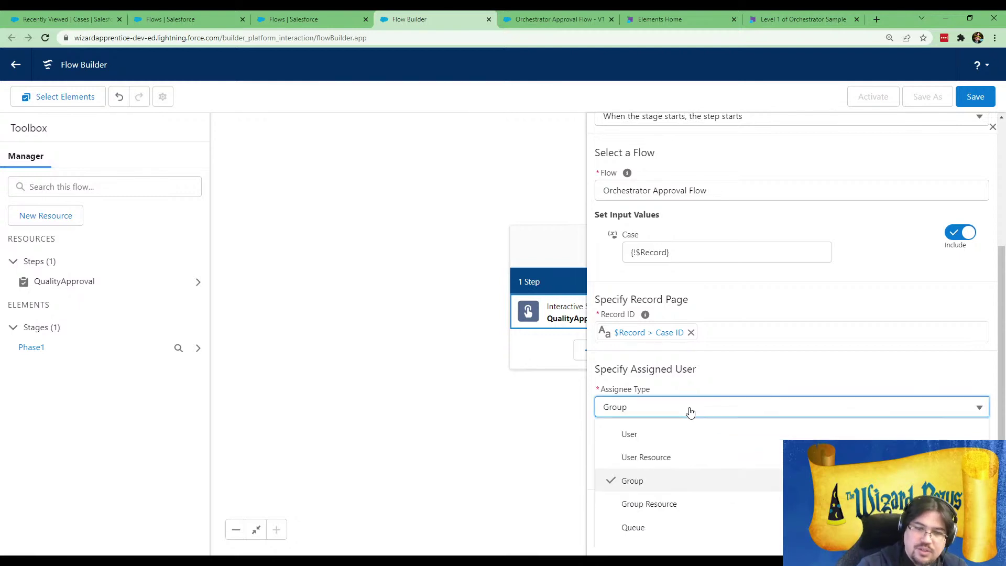
click(640, 529)
click(640, 451)
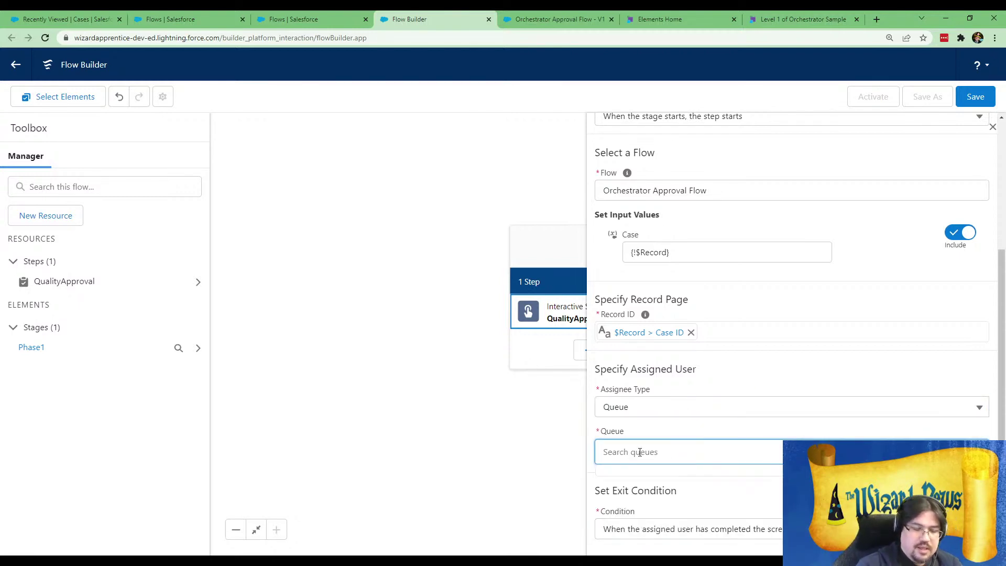
text(qualit)
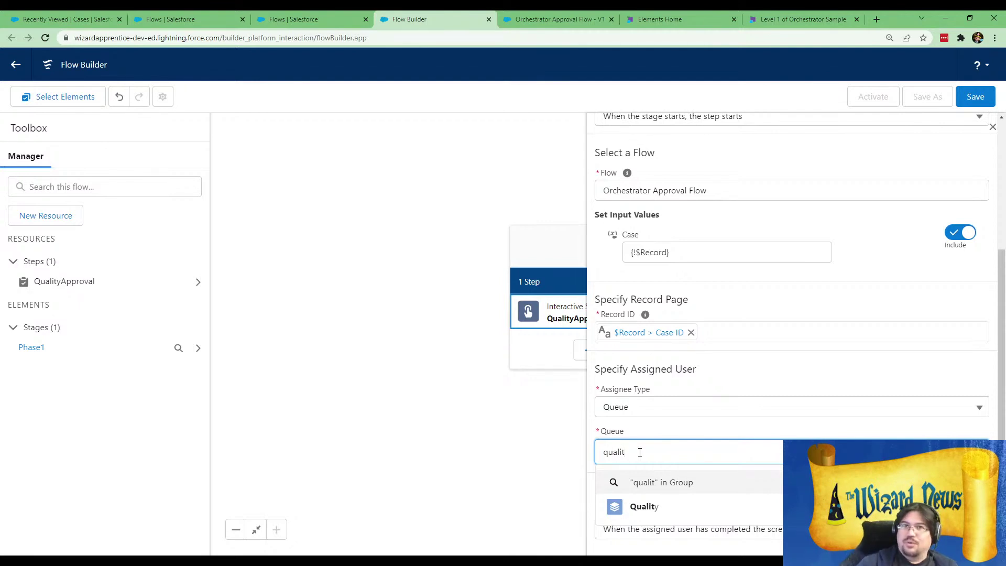
click(655, 415)
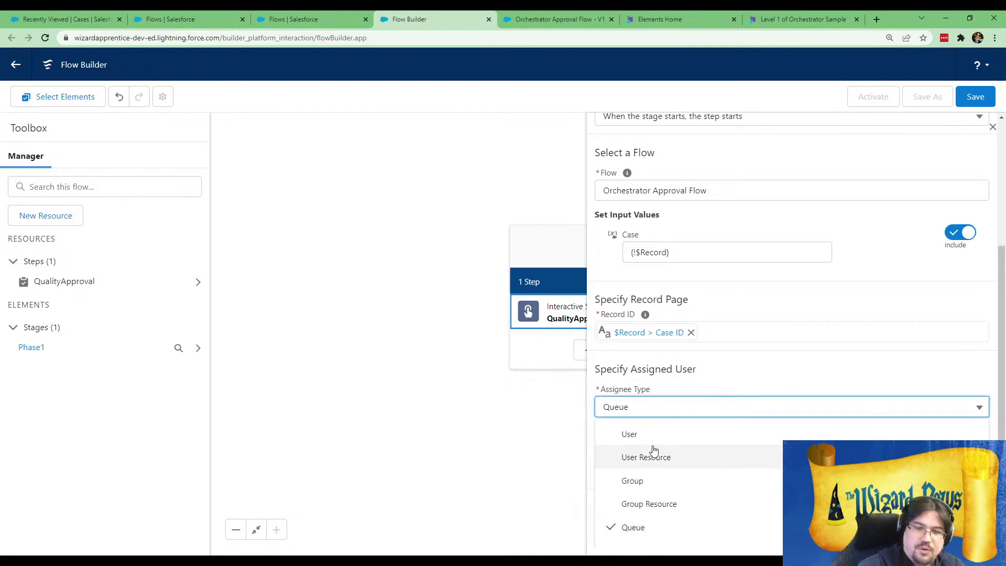
click(772, 19)
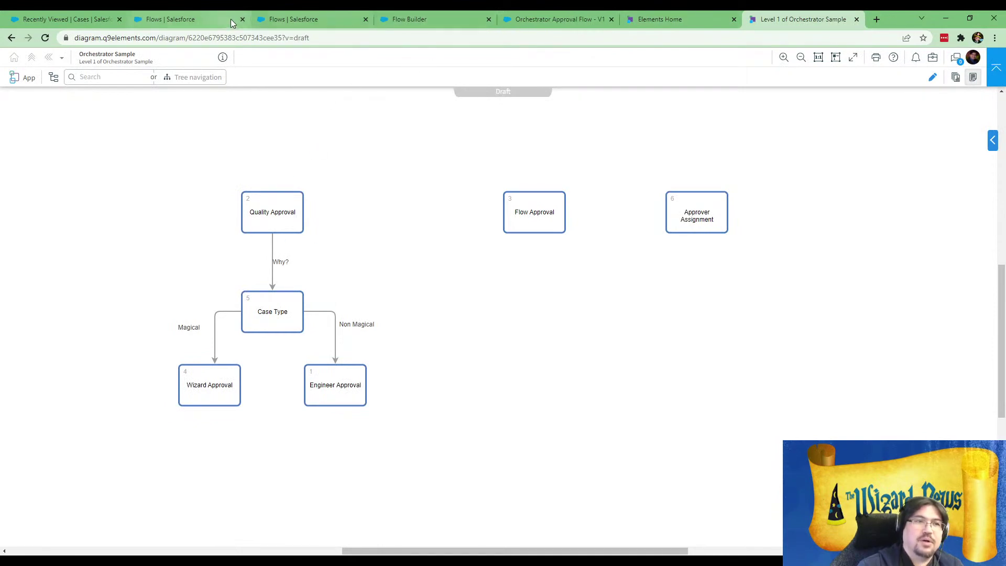
click(547, 15)
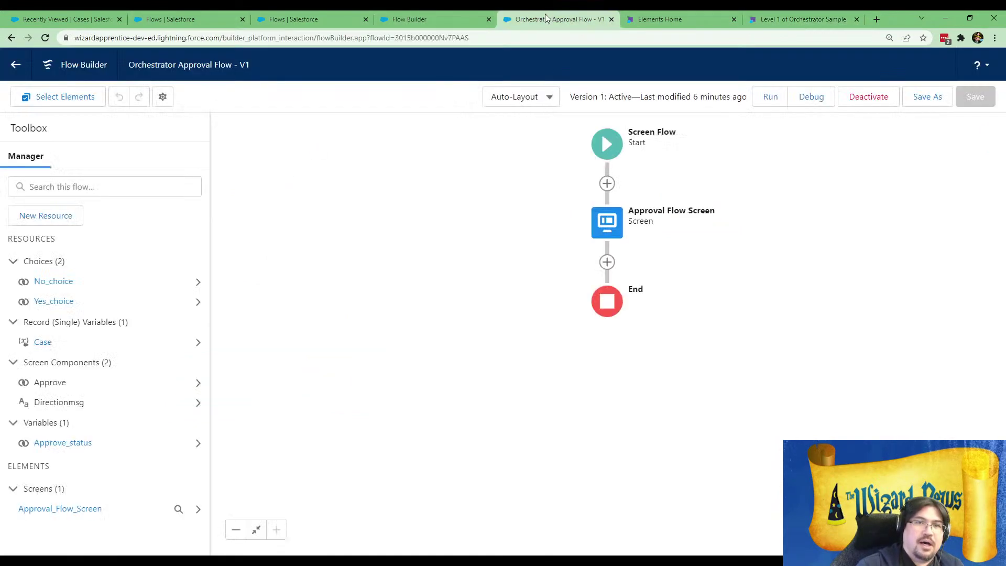
click(436, 18)
click(636, 409)
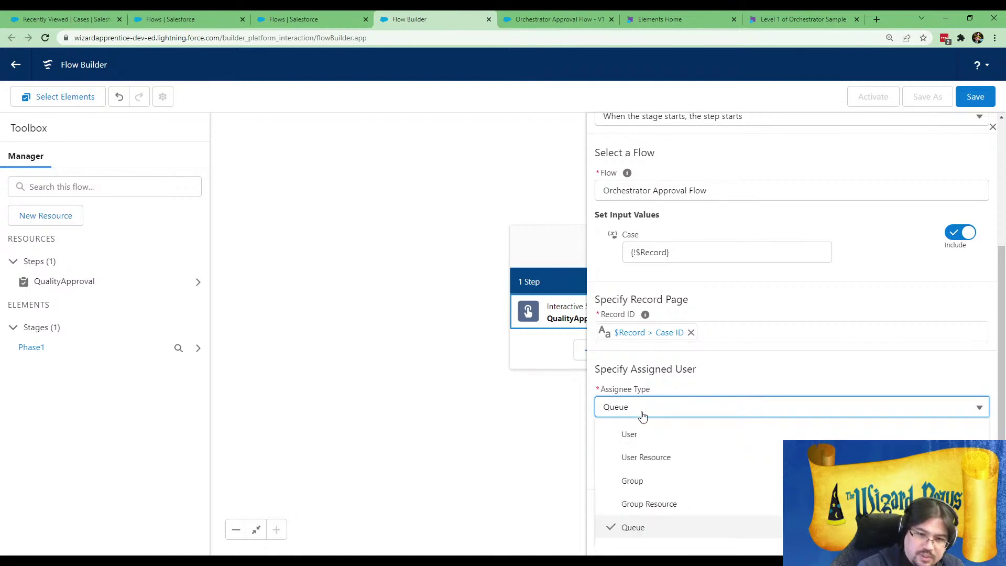
click(649, 534)
click(639, 455)
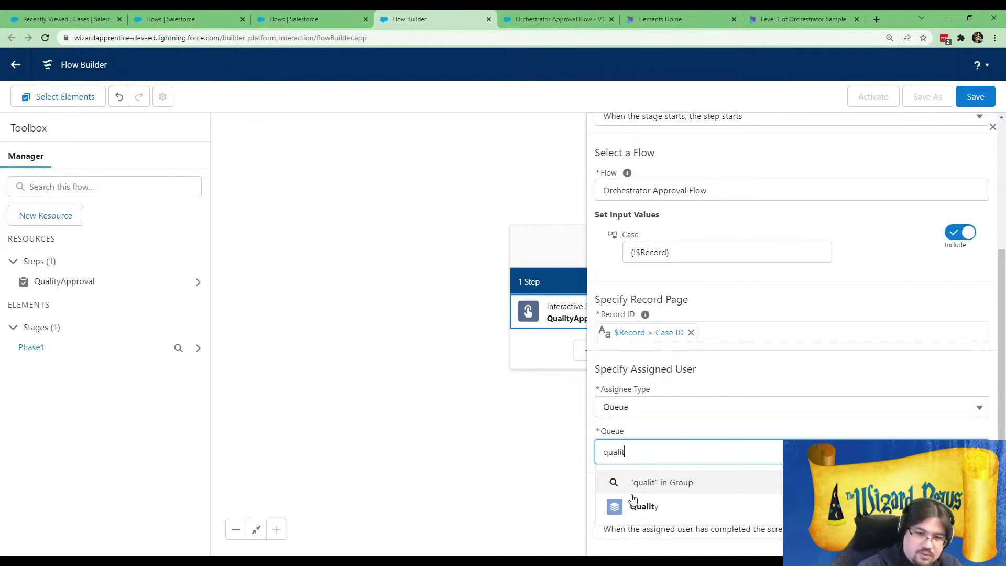
click(634, 478)
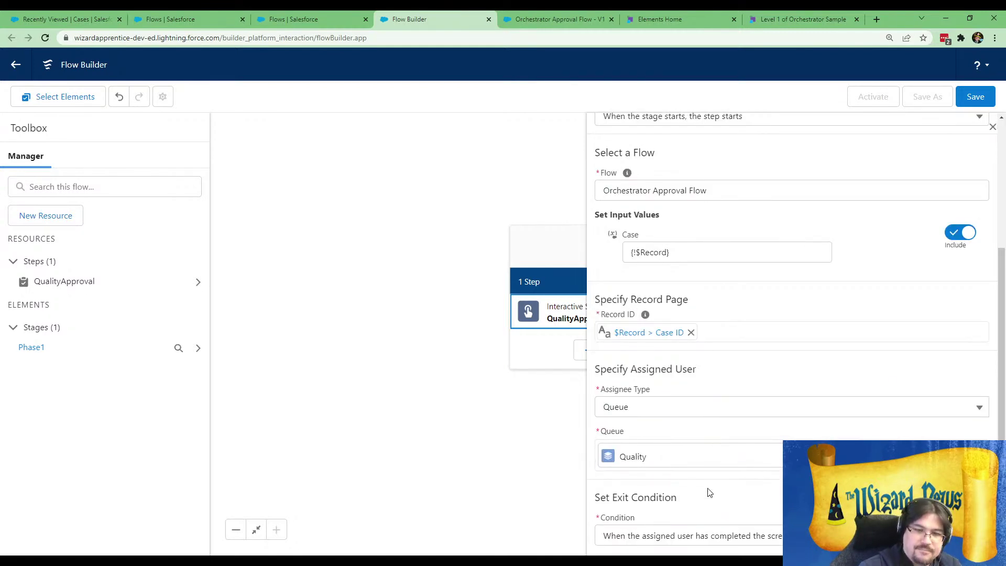
- Keep the exit condition that ends the step when the assigned user has completed the screen flow, and close the step's settings
scroll(710, 491, down, 1)
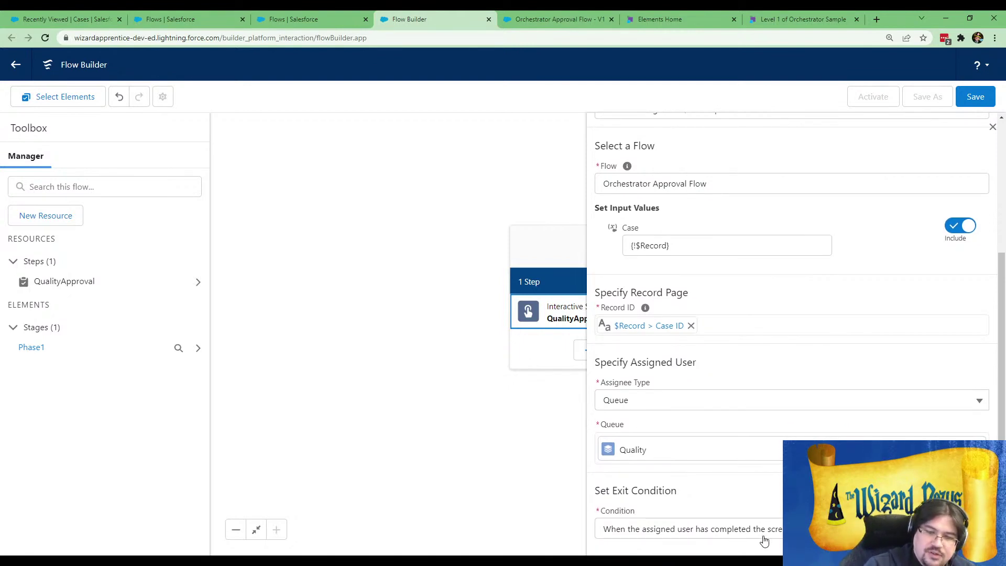
click(828, 529)
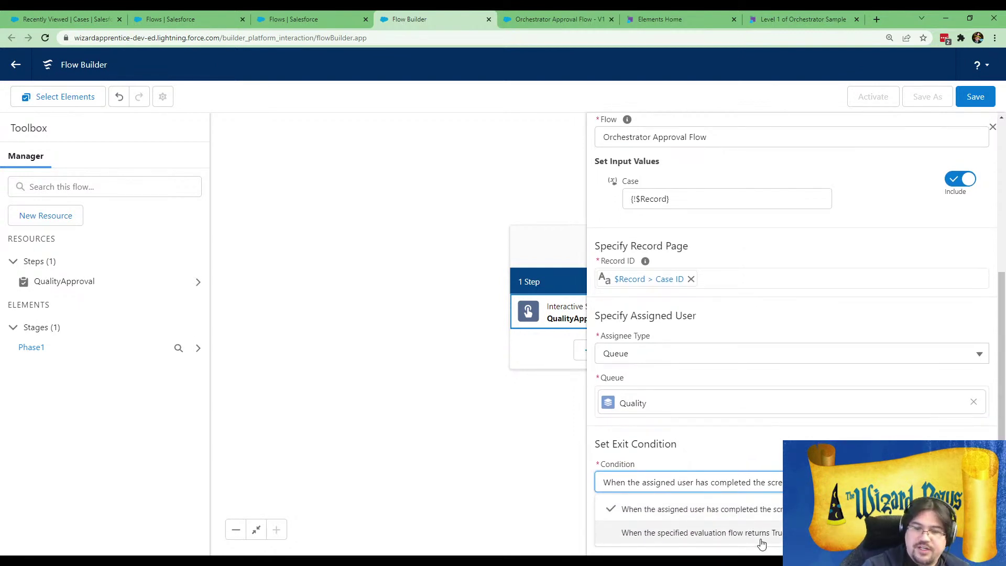
click(726, 511)
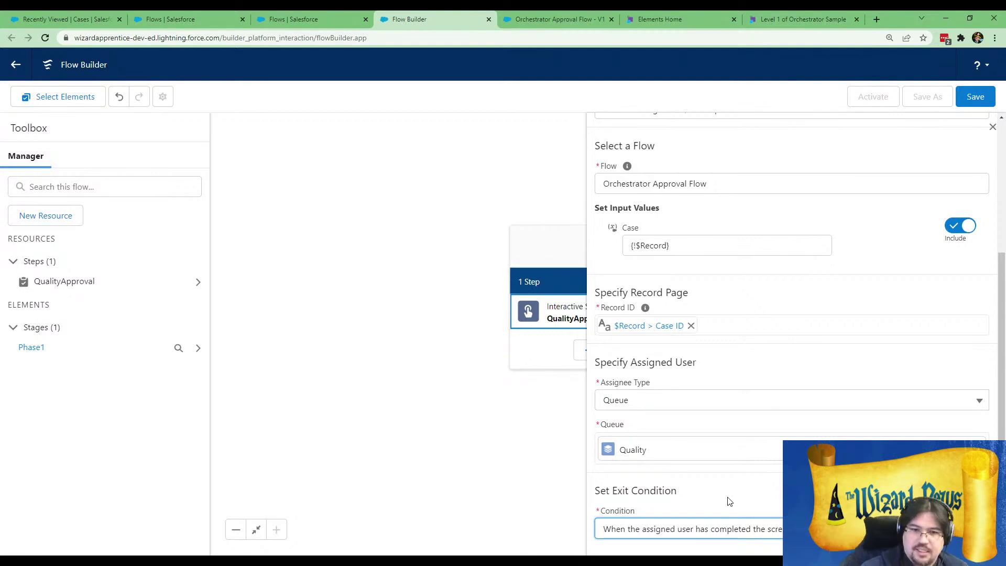
click(992, 127)
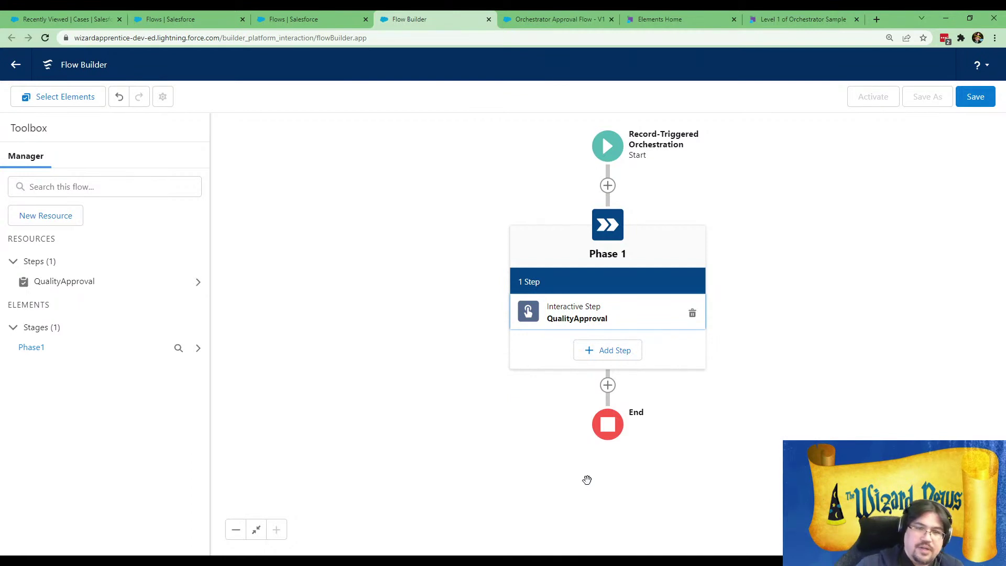
- Add a Decision element after the Phase 1 stage and label it Next Approval Group
click(782, 19)
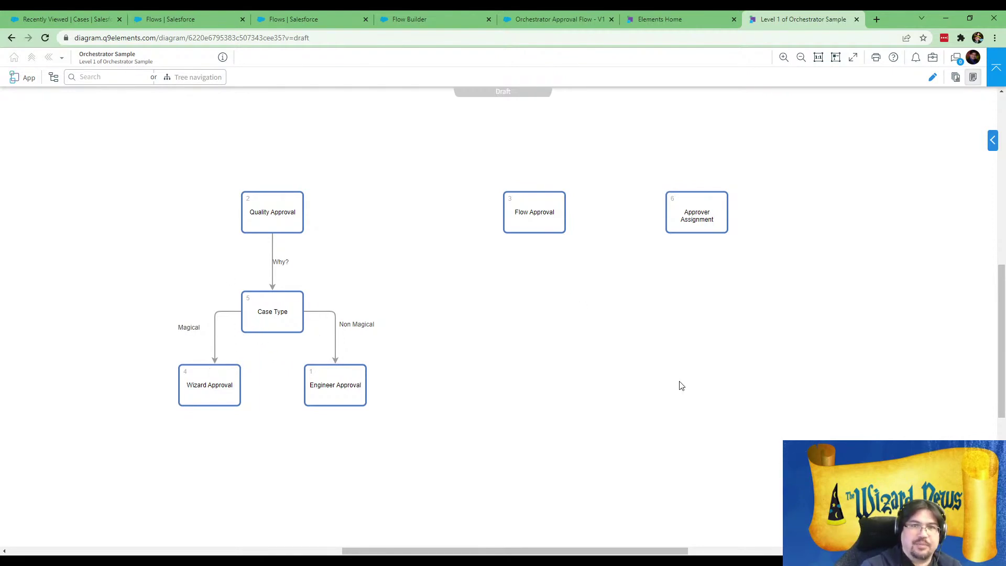
click(419, 25)
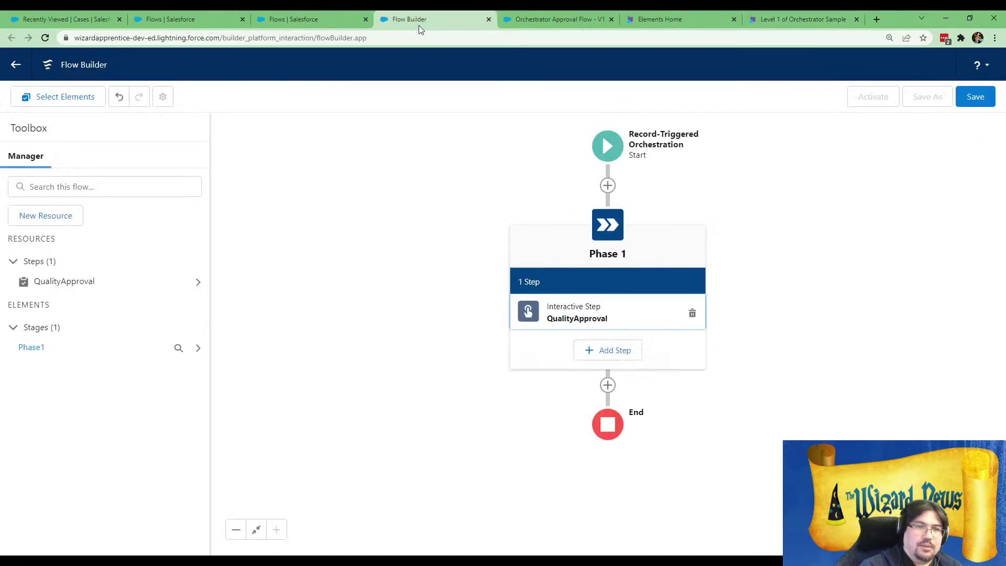
click(609, 391)
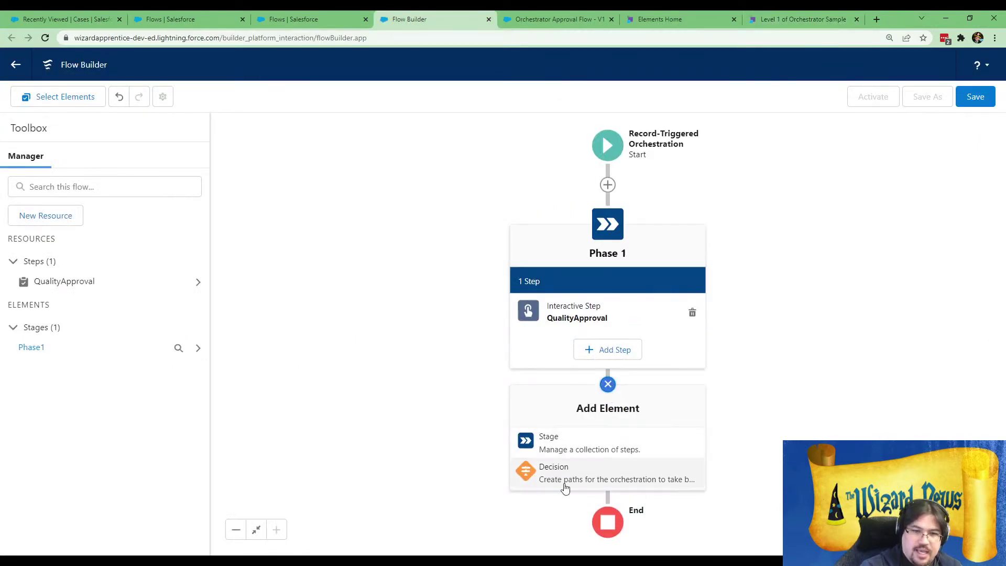
click(561, 480)
text(Next Approval Group)
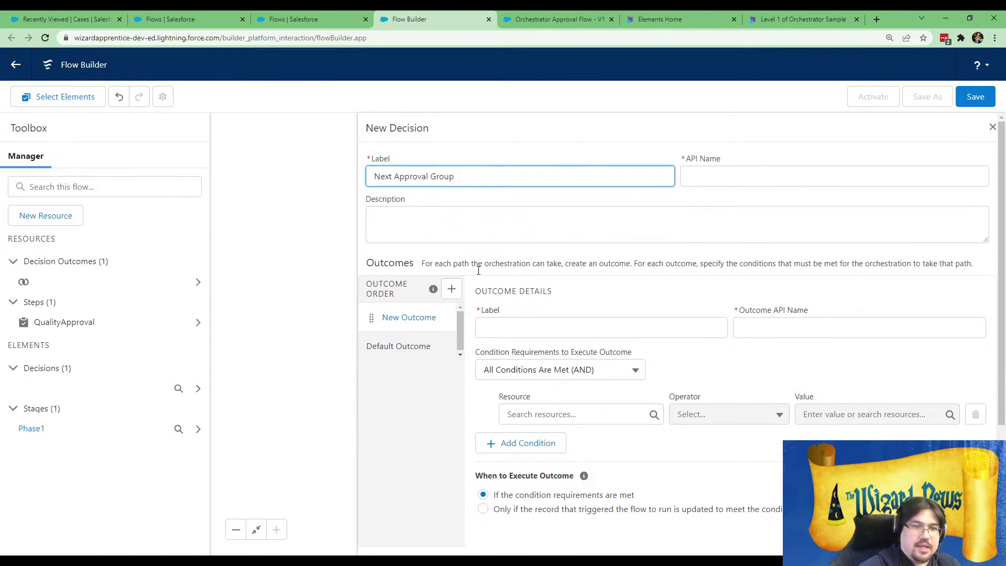
- Label the decision's first outcome Wizard, with the matching API name Wizard
click(524, 330)
text(Wizard)
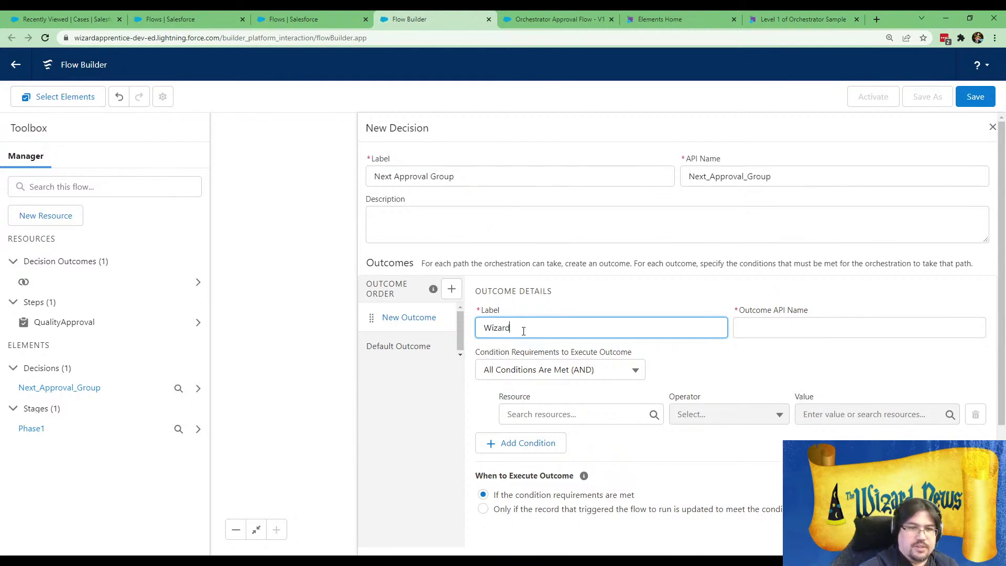
key(Tab)
- Set the Wizard outcome's condition so that the triggering record's Case Type equals Magical
click(556, 415)
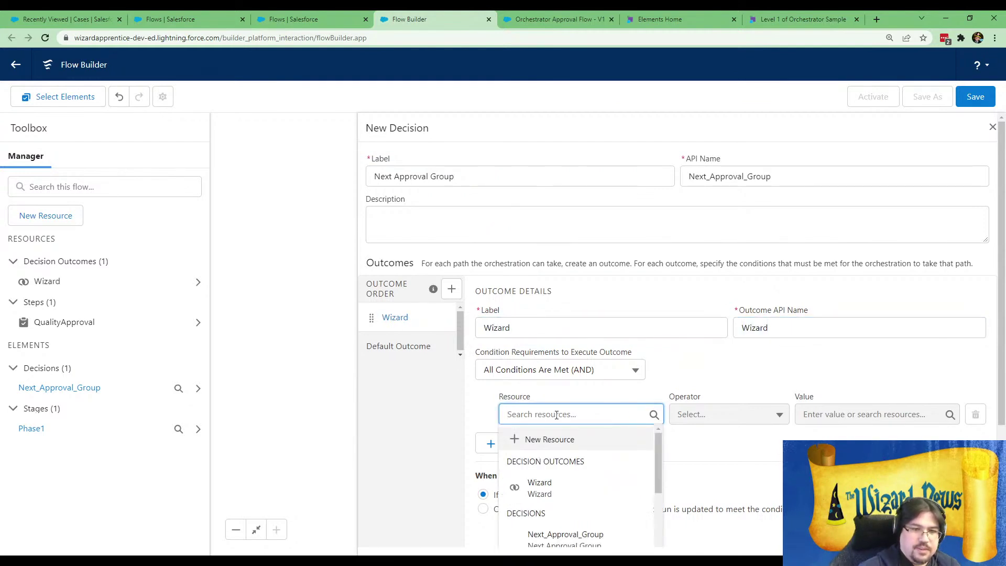
scroll(624, 469, down, 5)
scroll(625, 469, down, 8)
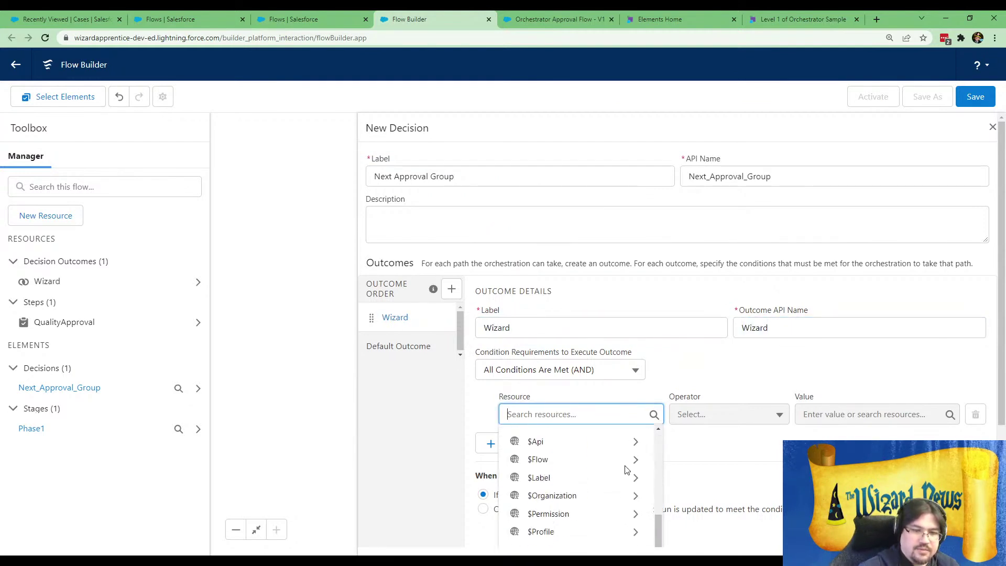
click(570, 495)
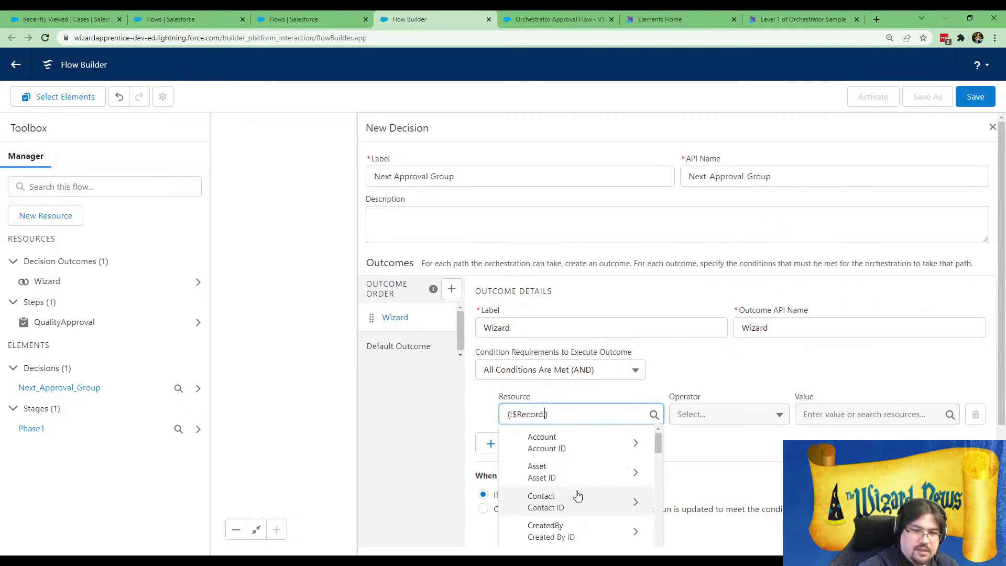
text(type)
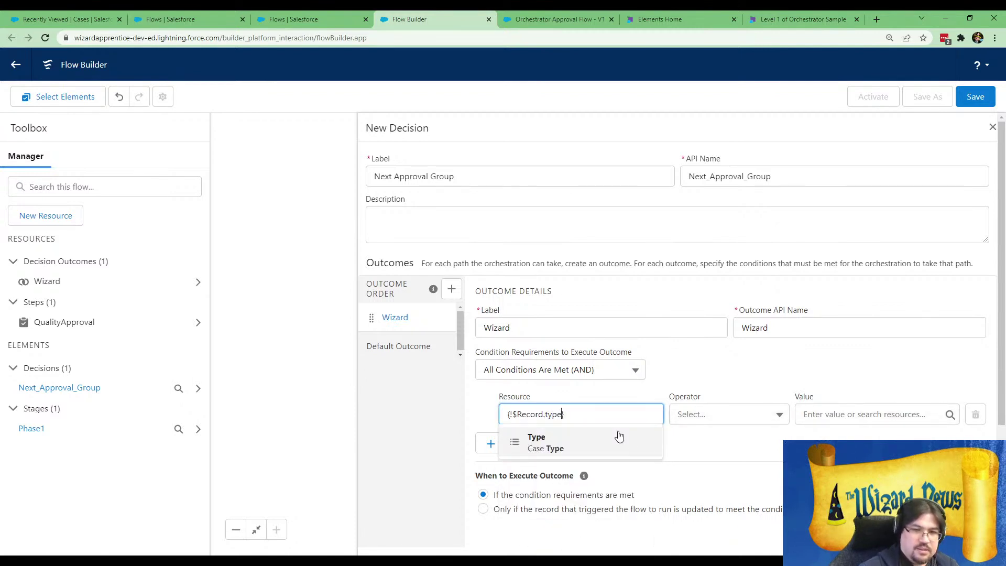
click(618, 440)
click(825, 414)
text(Magical)
click(673, 461)
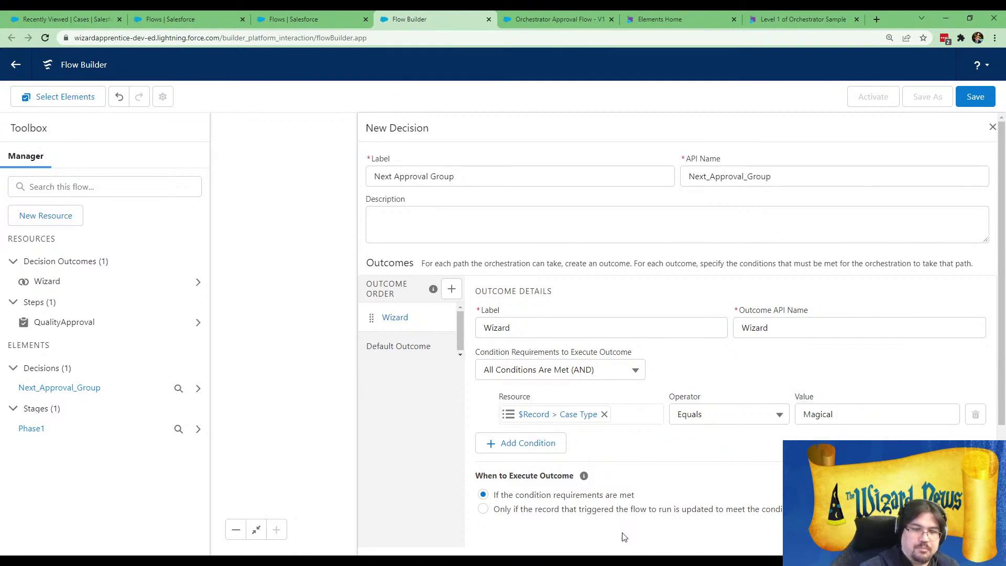
- Rename the decision's default outcome to All Others and close the decision's settings
click(407, 350)
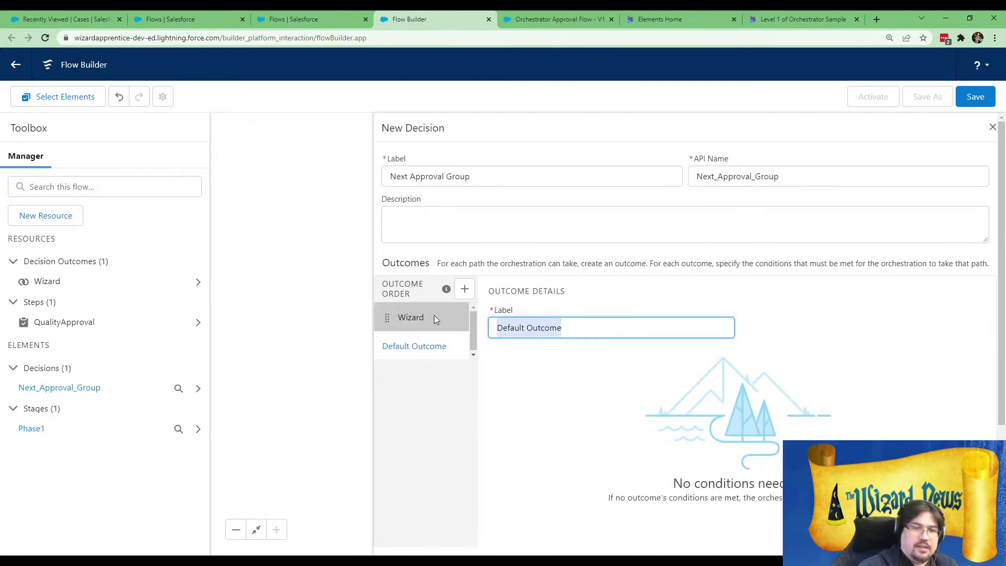
text(All Others)
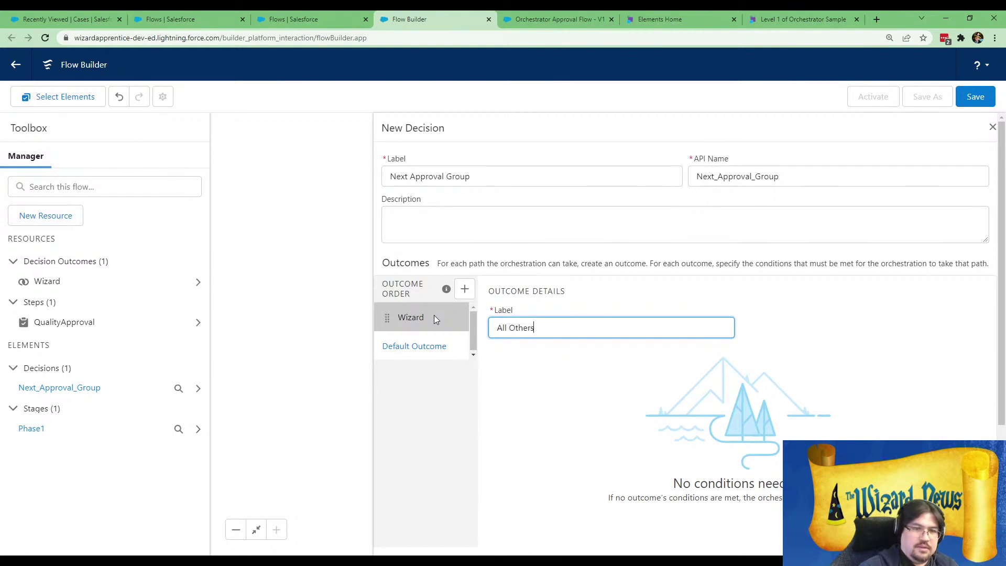
click(413, 317)
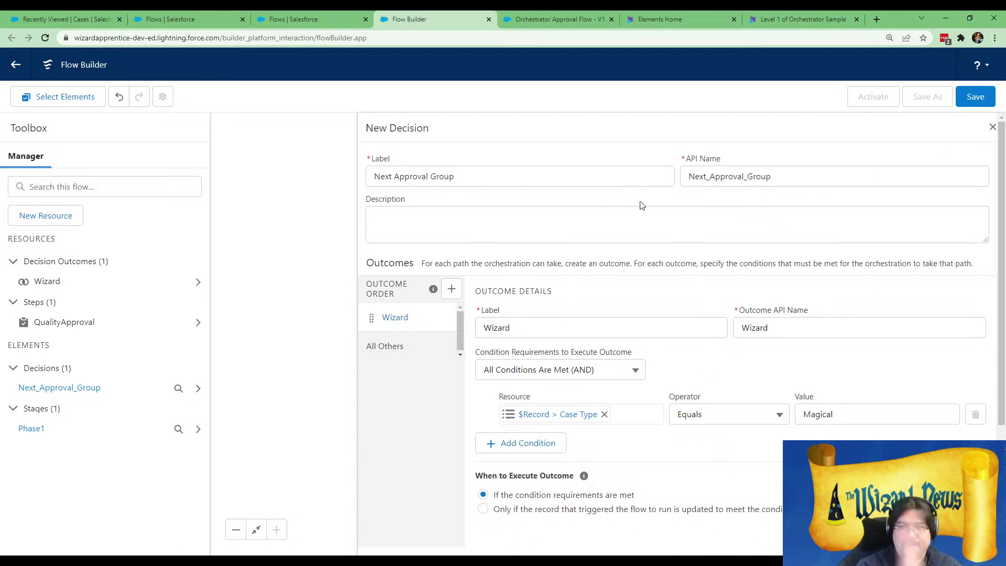
click(991, 127)
- Add a stage on the Wizard path with the label and API name WizardApproval, and close its settings
drag(786, 449, 704, 261)
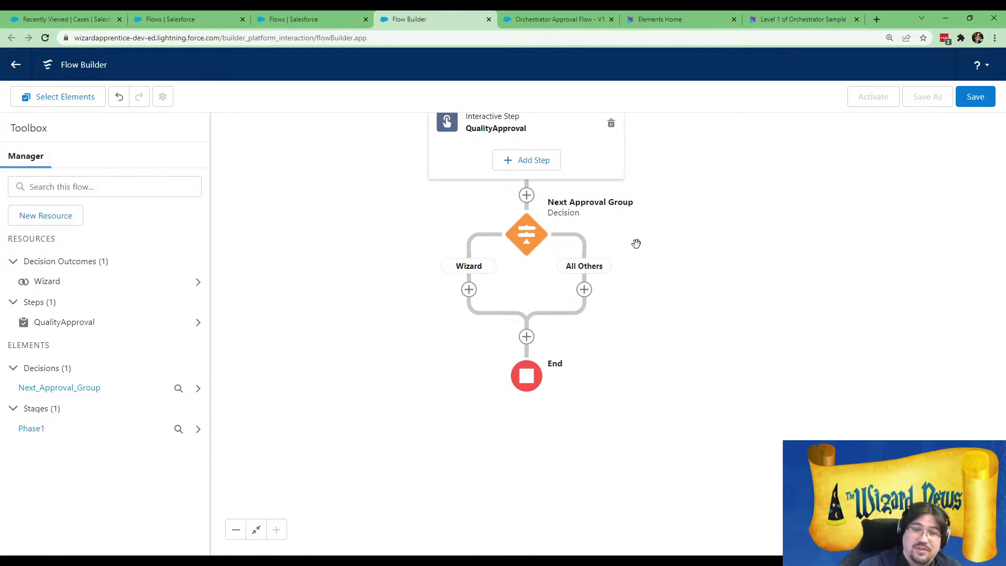
click(469, 289)
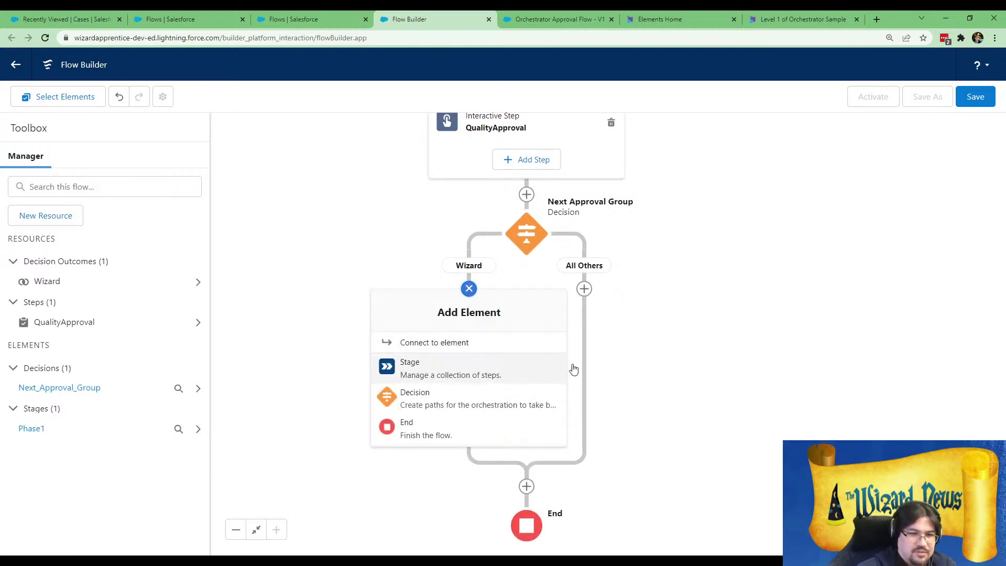
click(447, 366)
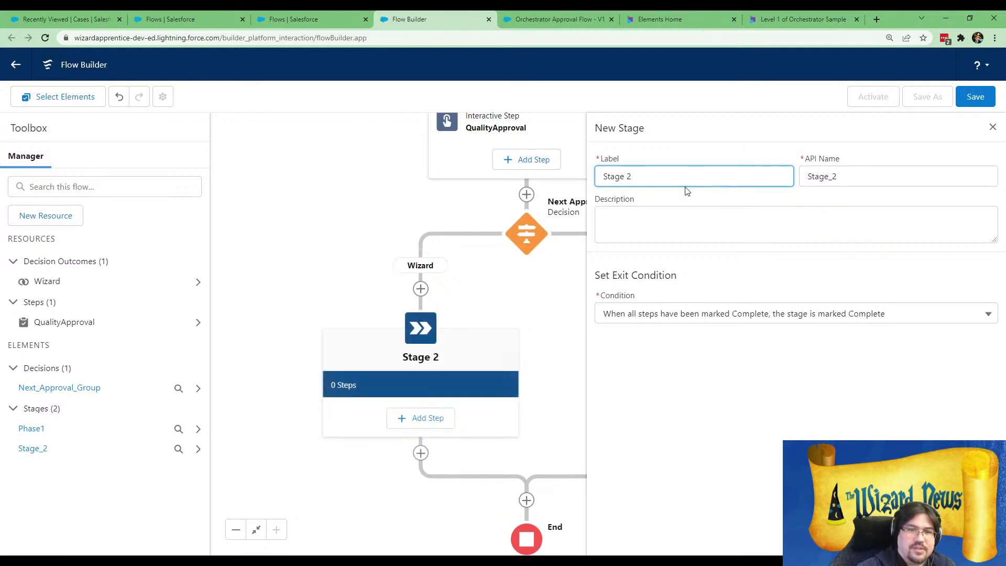
text(Wizard Approval)
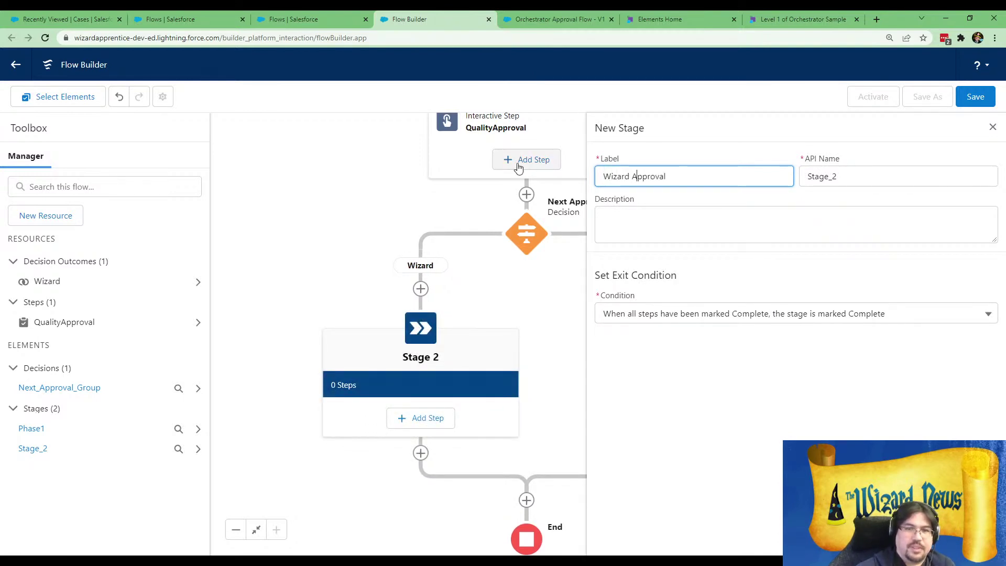
key(Delete)
key(Tab)
key(BackSpace)
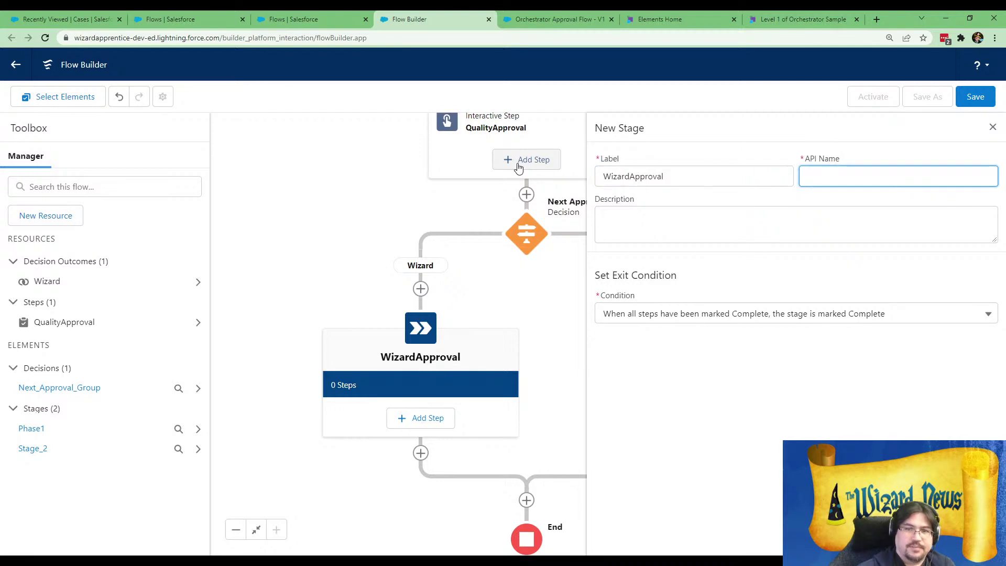
double_click(668, 176)
click(713, 359)
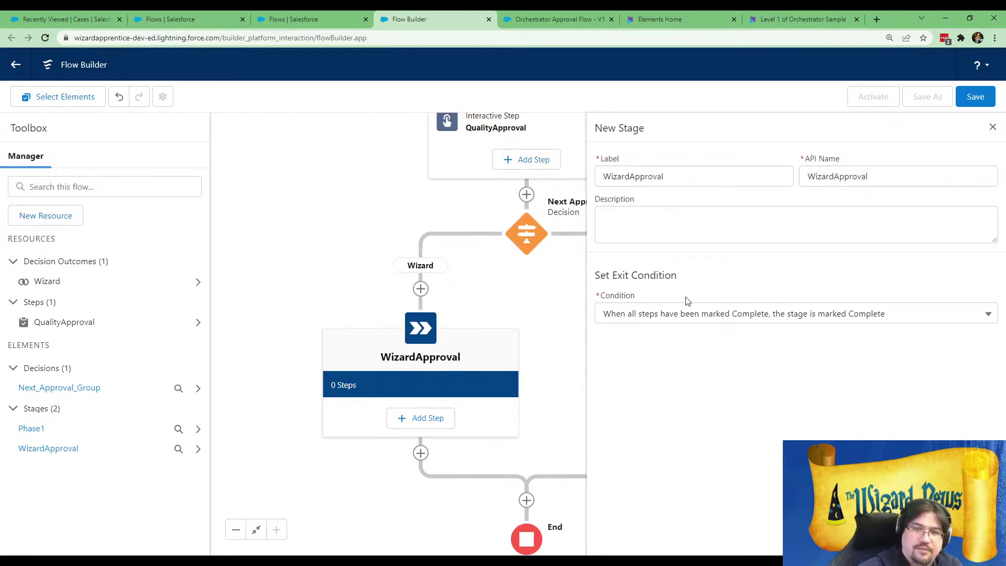
click(992, 128)
- Add a stage on the All Others path with the label and API name OtherApproval, and close its settings
click(633, 289)
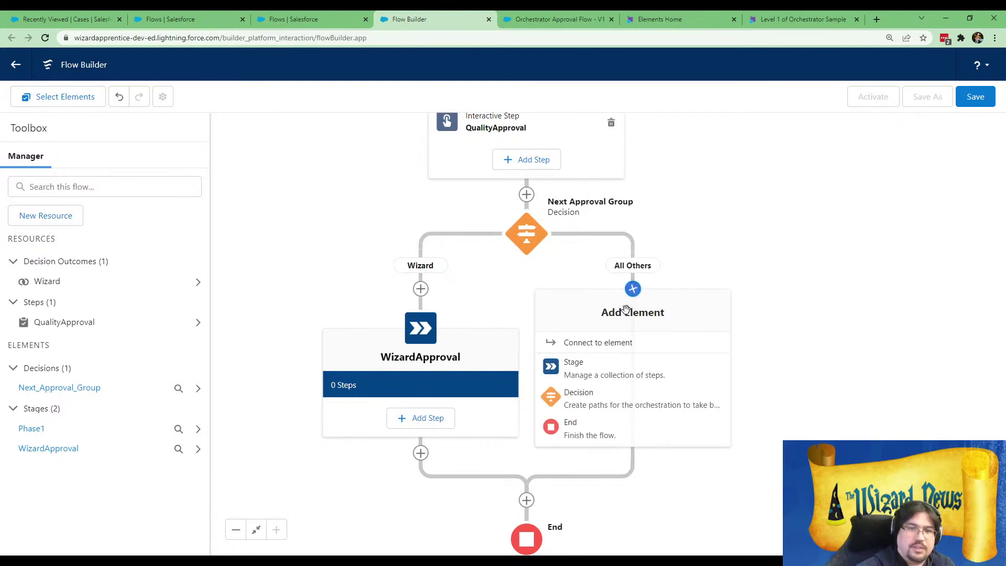
click(631, 366)
drag(647, 176, 544, 174)
text(OtherApp)
key(Tab)
key(BackSpace)
click(678, 176)
key(Tab)
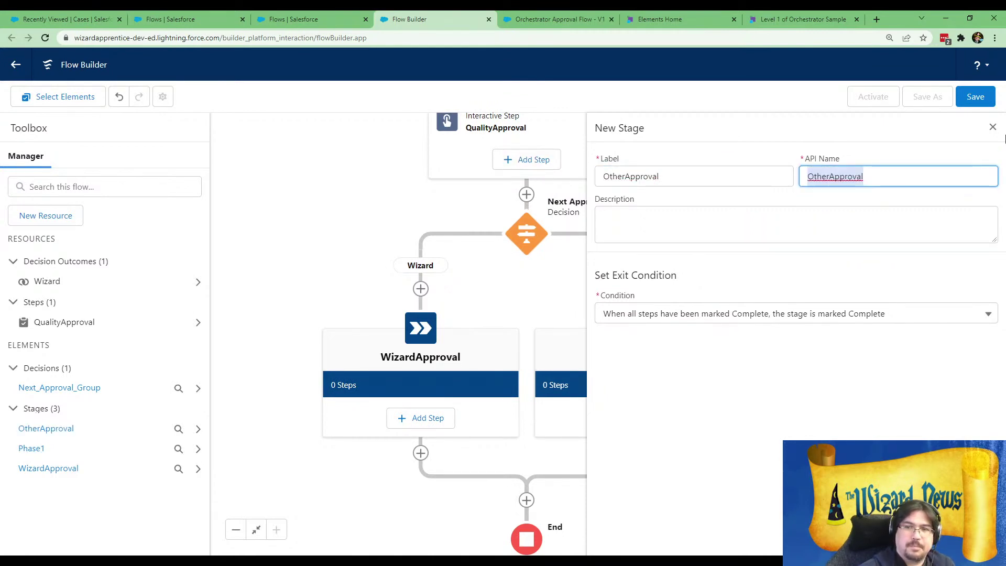
click(993, 126)
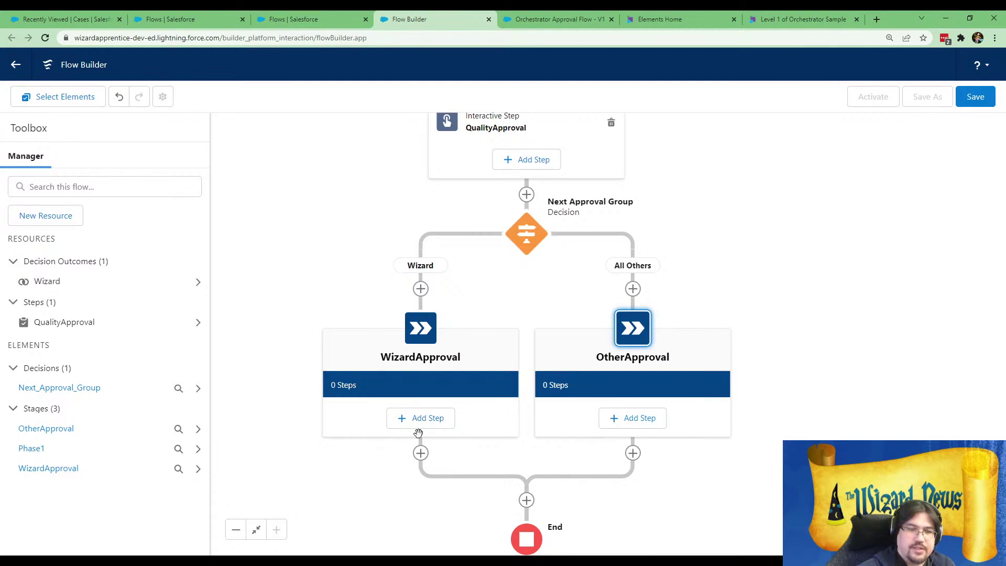
- Add an interactive step to the WizardApproval stage and label it WizardApproval Step, keeping its default API name
click(422, 425)
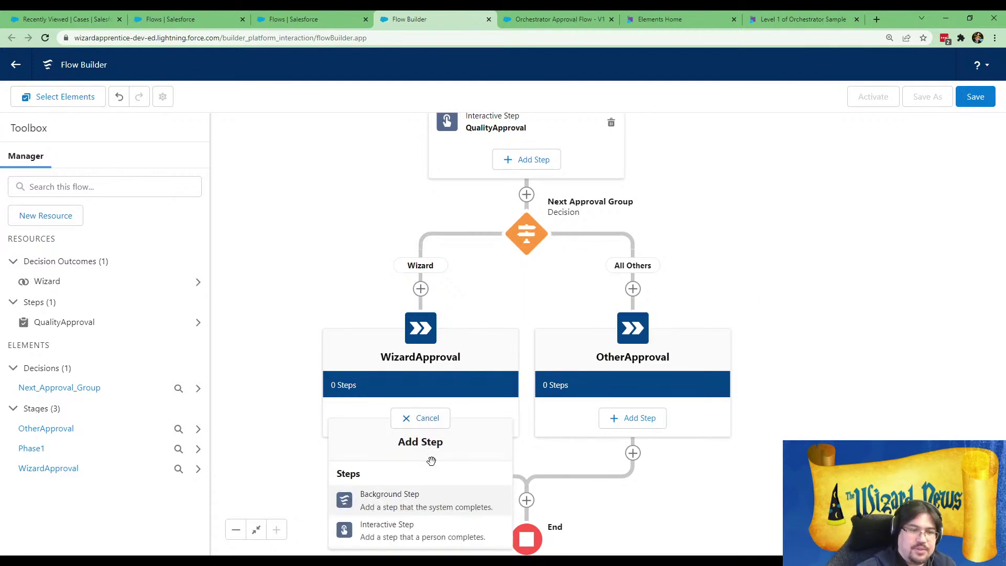
click(414, 542)
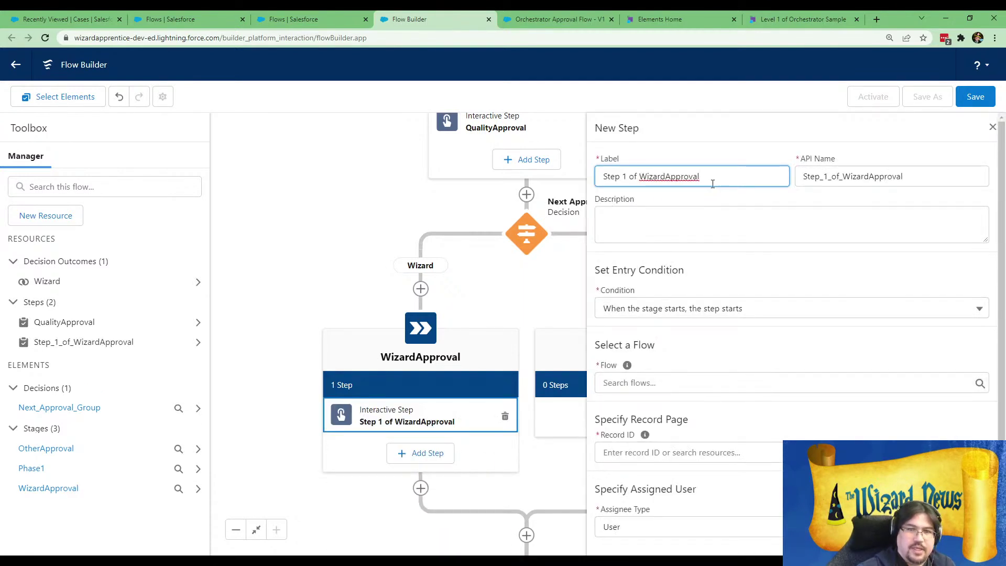
drag(636, 179, 565, 177)
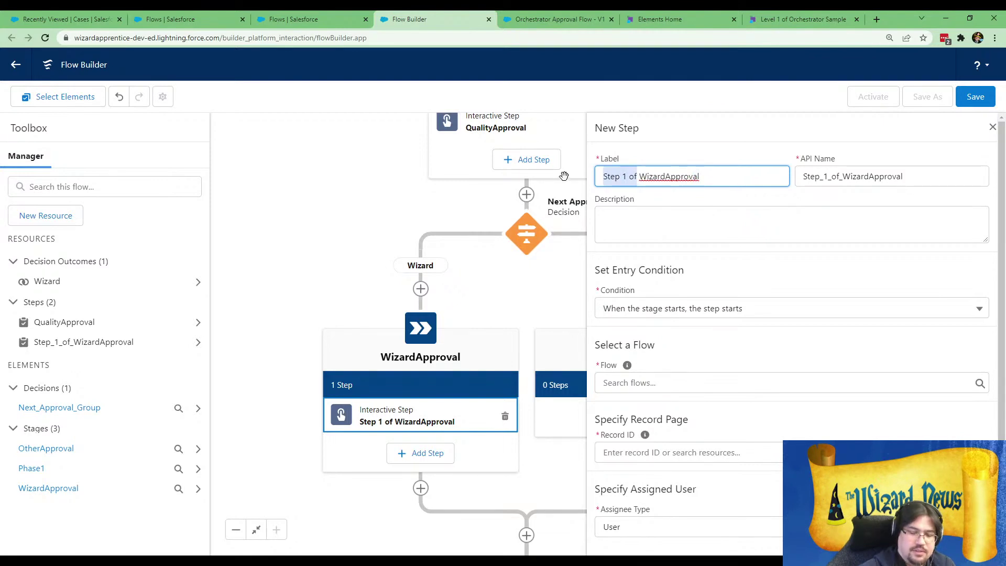
key(BackSpace)
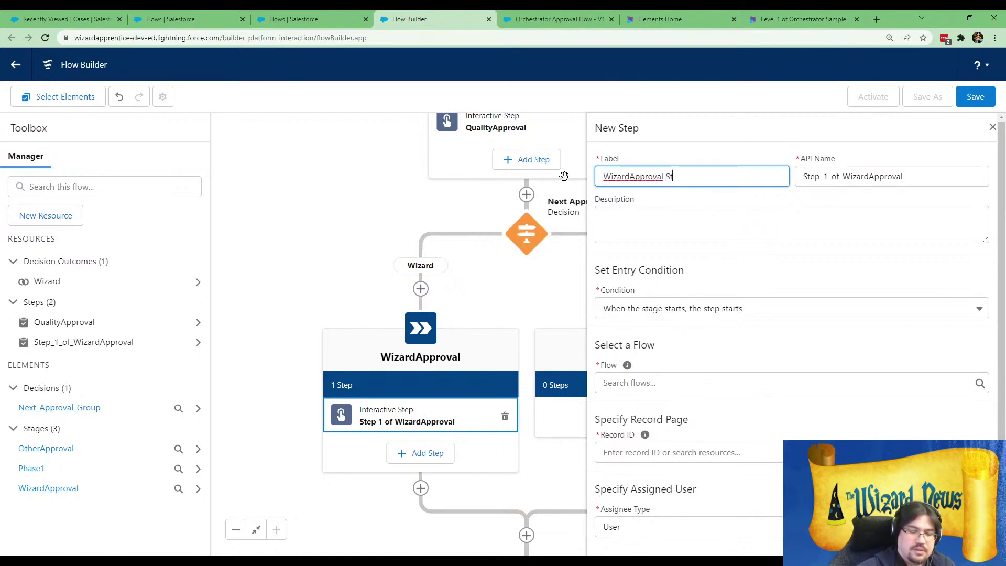
key(Tab)
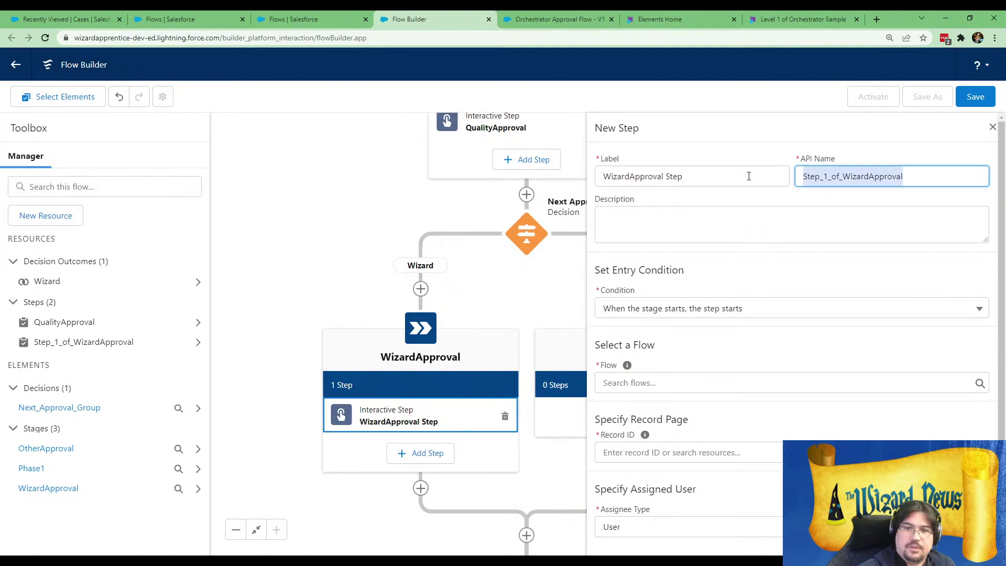
click(797, 217)
- Choose Orchestrator Approval Flow as the flow that WizardApproval Step runs
scroll(755, 231, down, 2)
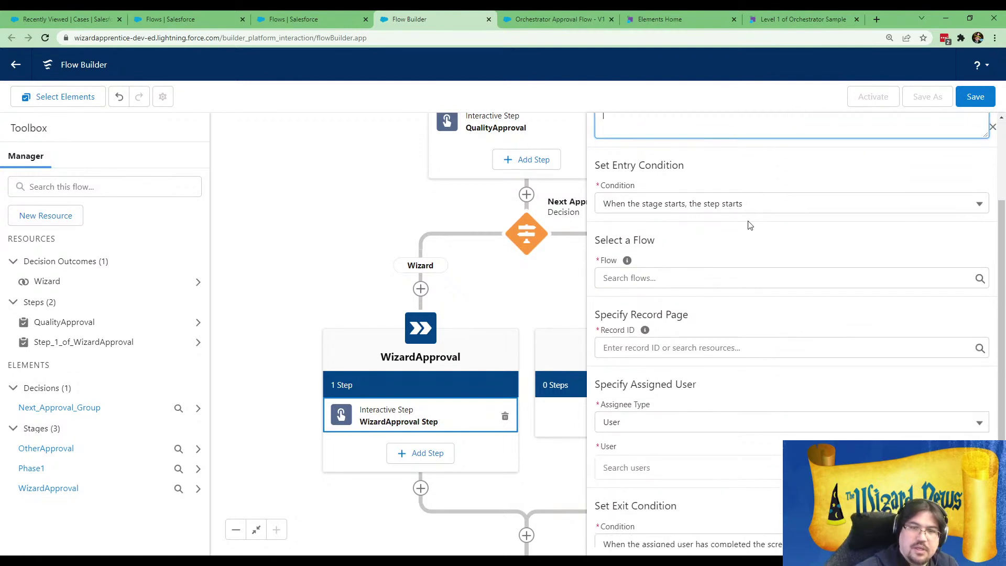
click(649, 283)
text(orch)
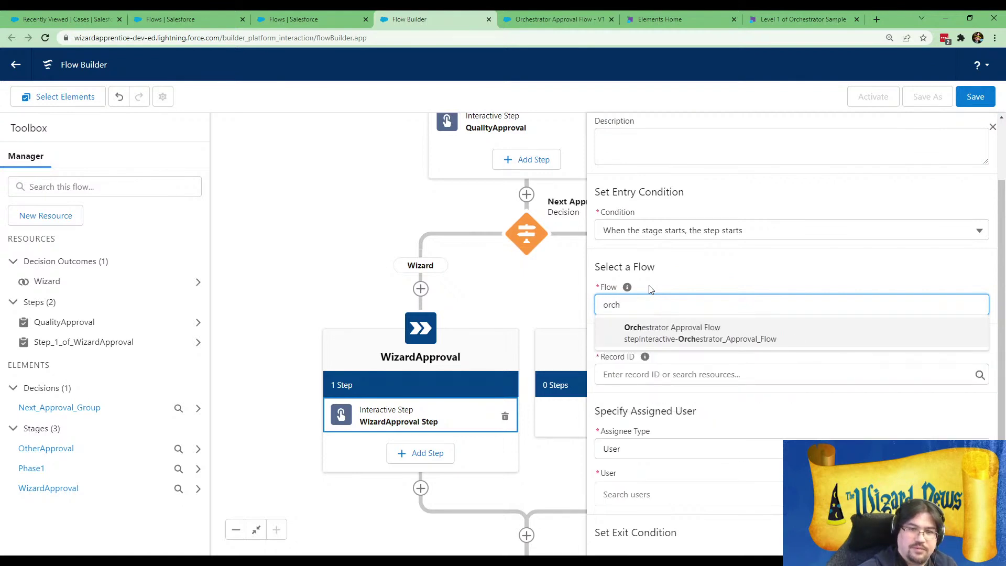
click(671, 337)
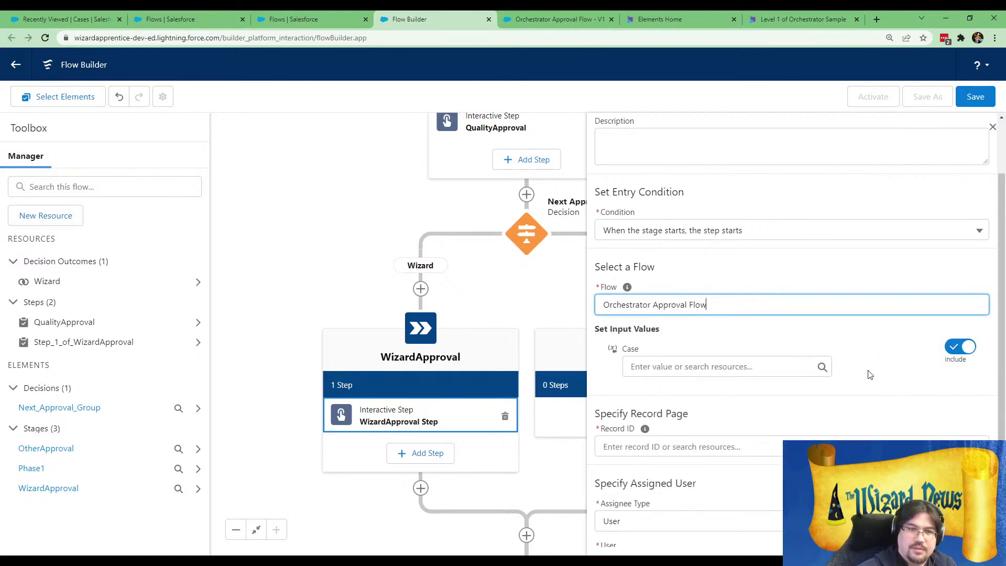
click(840, 348)
- Set the record page's Record ID for WizardApproval Step to the triggering record's Case ID
scroll(838, 348, down, 2)
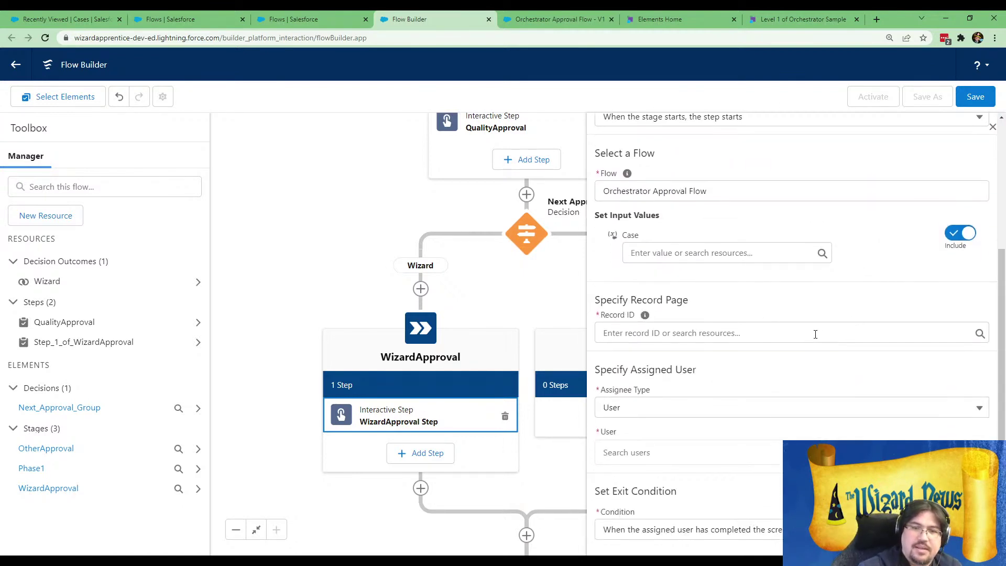
click(712, 333)
scroll(693, 312, down, 5)
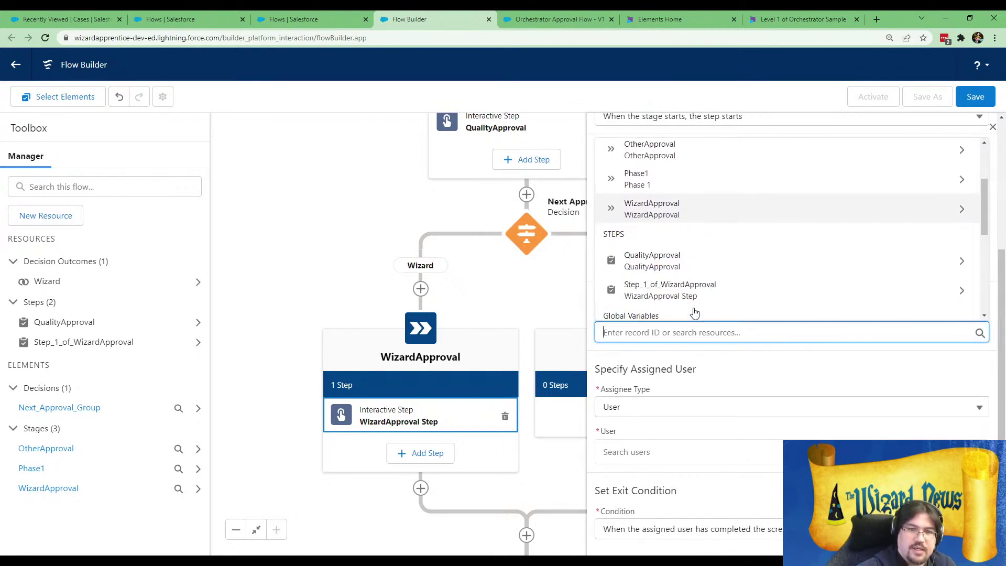
click(673, 285)
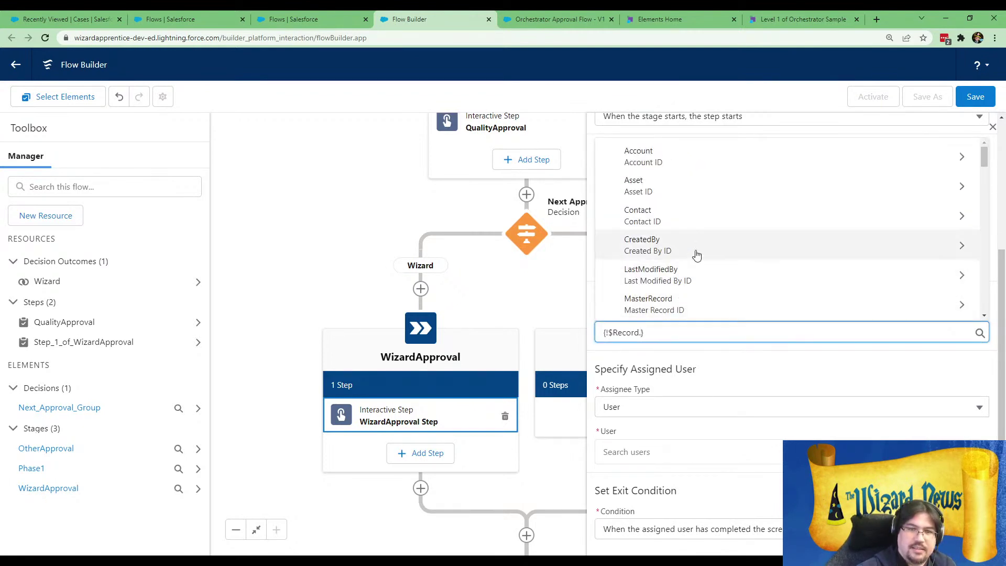
text(id)
scroll(710, 255, down, 5)
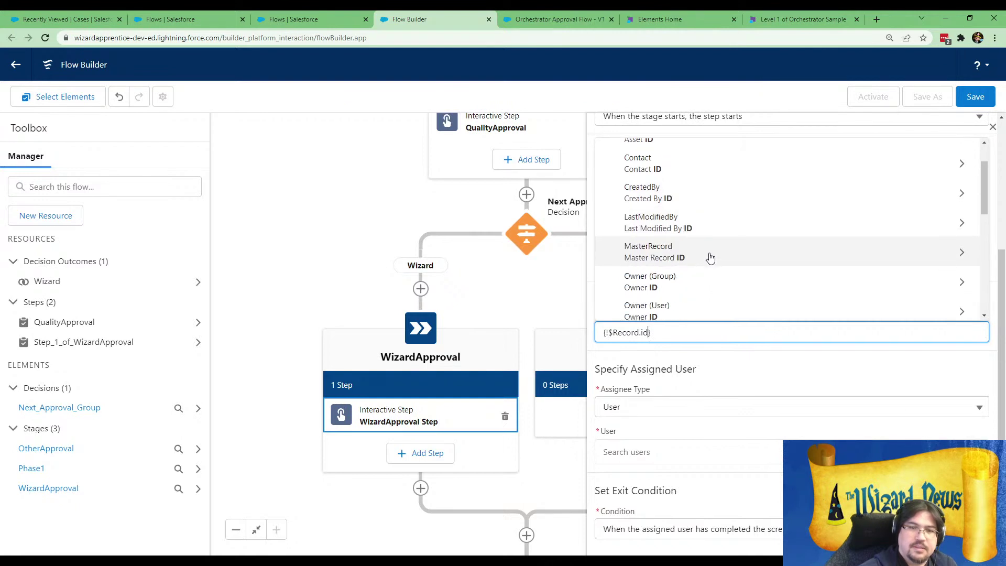
scroll(700, 269, down, 3)
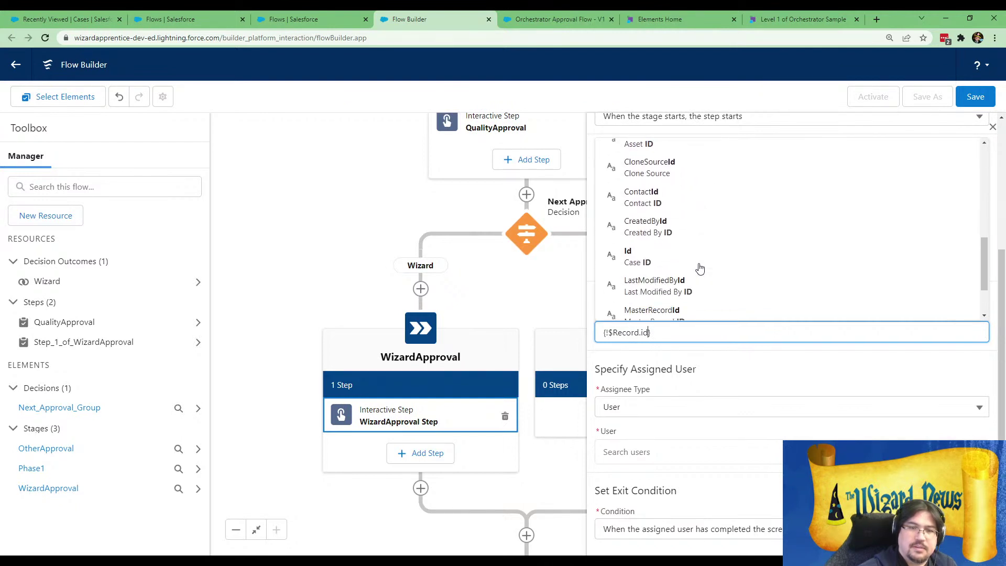
click(667, 267)
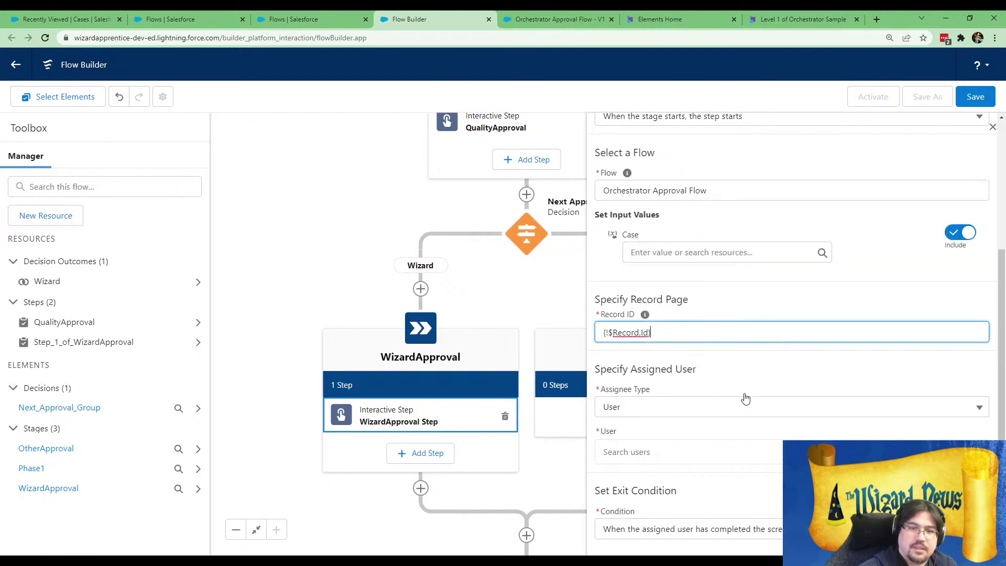
click(684, 414)
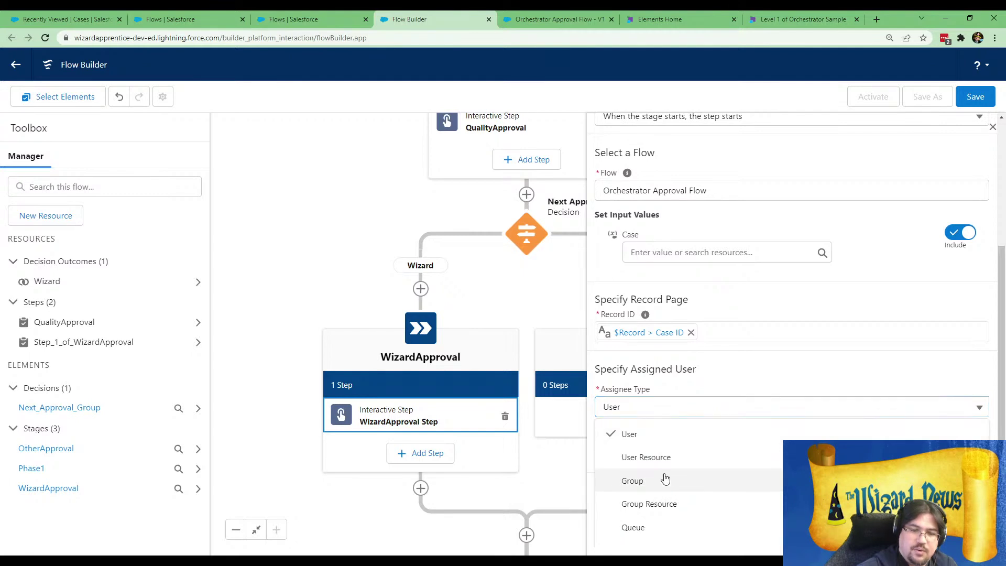
click(665, 482)
text(mag)
key(BackSpace)
key(BackSpace)
key(BackSpace)
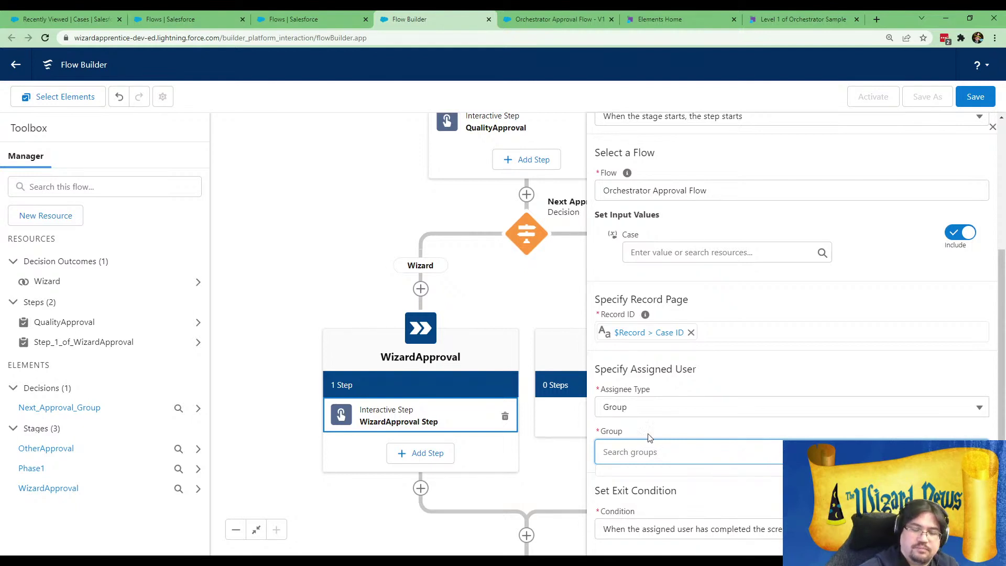
- Assign WizardApproval Step to an individual User, selecting the approver's name, and close the step's settings
click(654, 413)
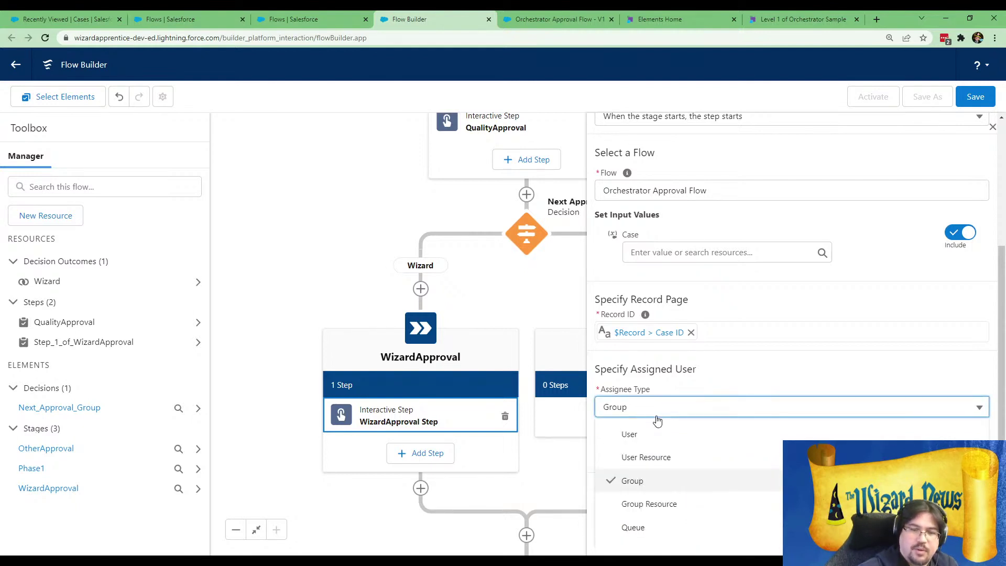
click(639, 443)
click(638, 455)
text(brian)
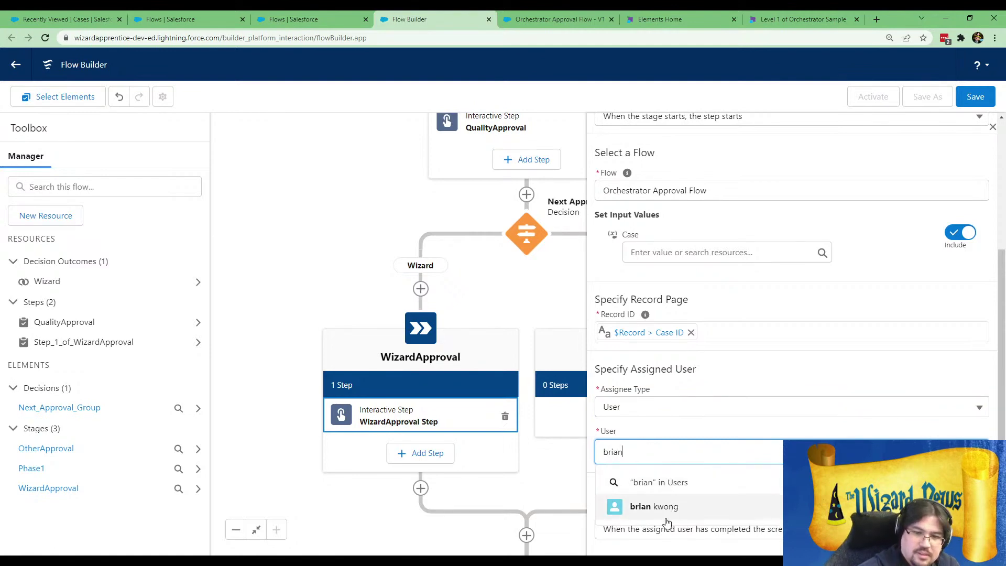
click(712, 504)
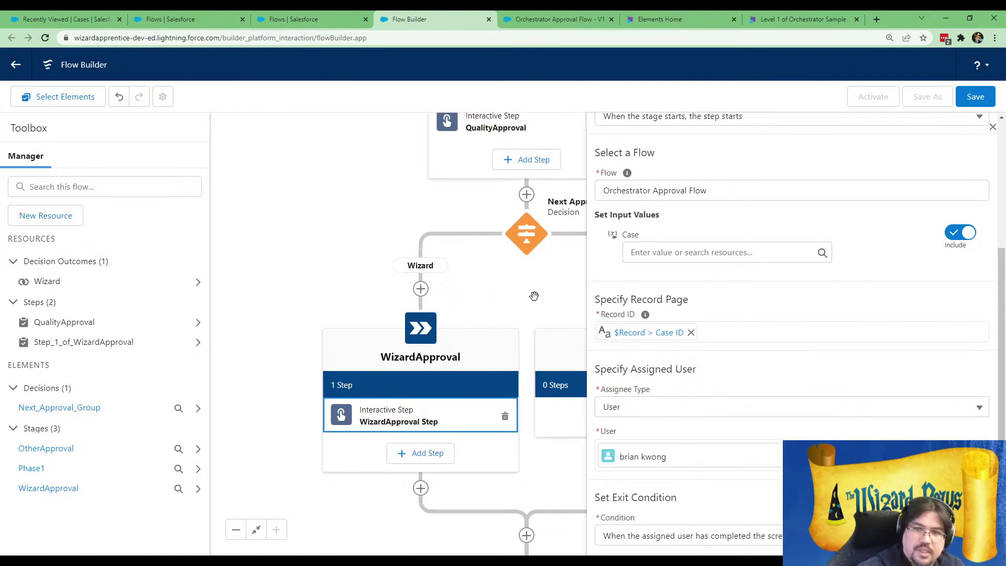
scroll(968, 210, up, 3)
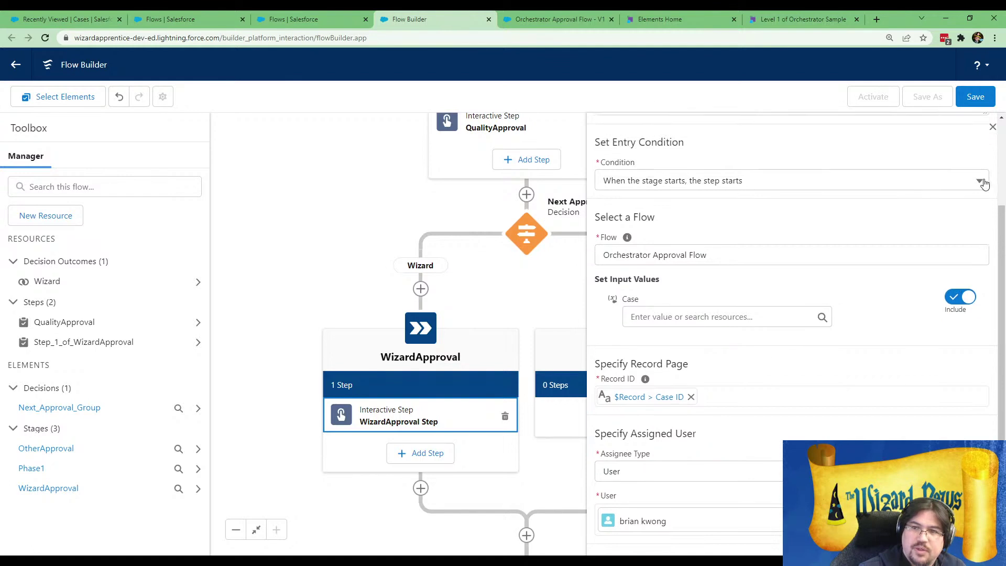
click(530, 309)
- Add an interactive step to the OtherApproval stage and label it OtherApproval step, keeping its default API name
click(632, 417)
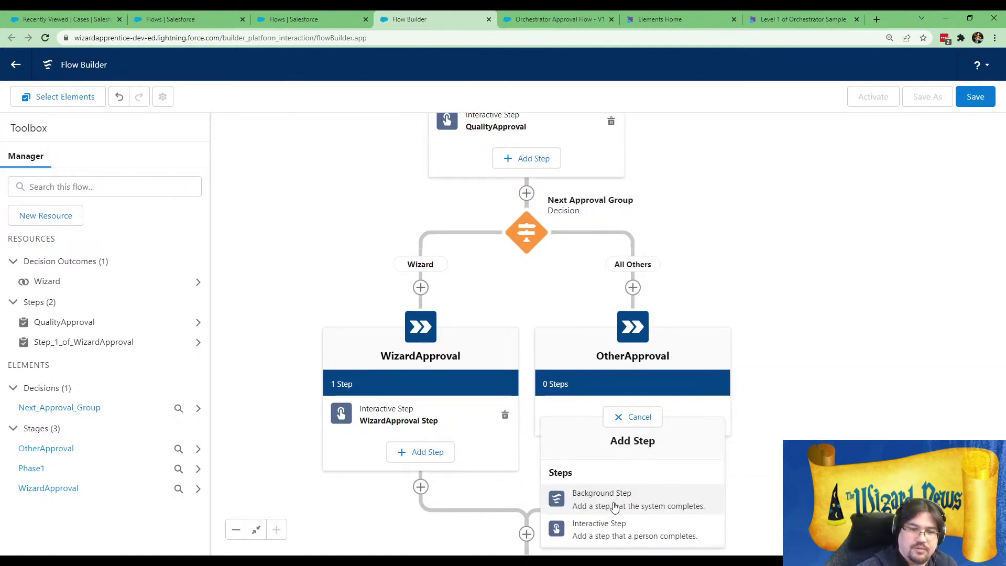
click(606, 530)
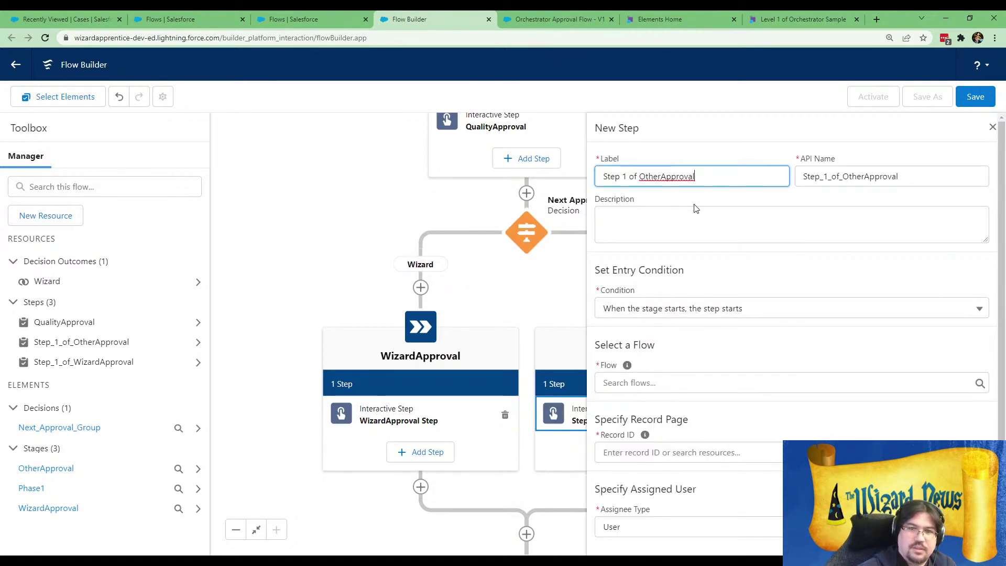
drag(639, 176, 452, 176)
key(BackSpace)
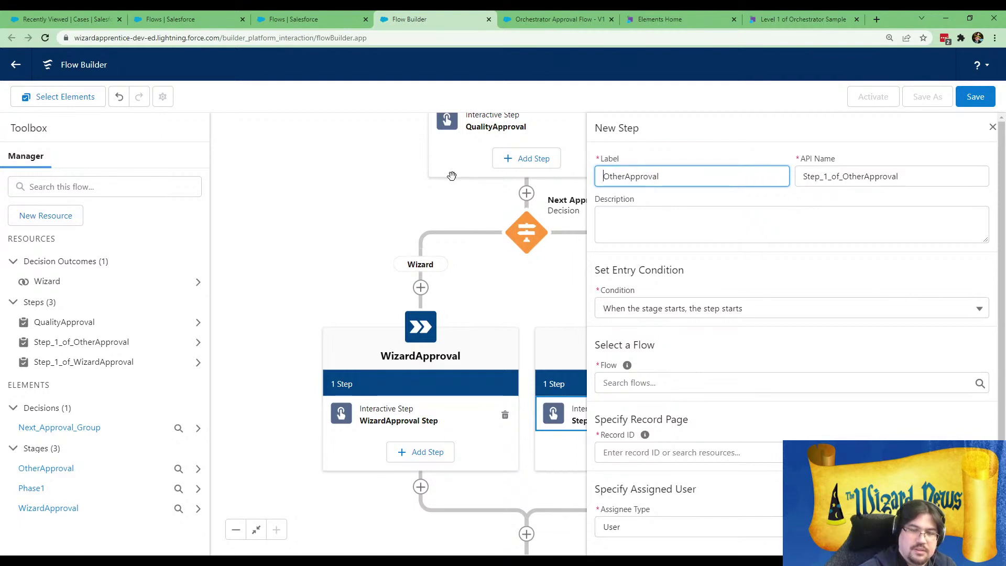
click(678, 182)
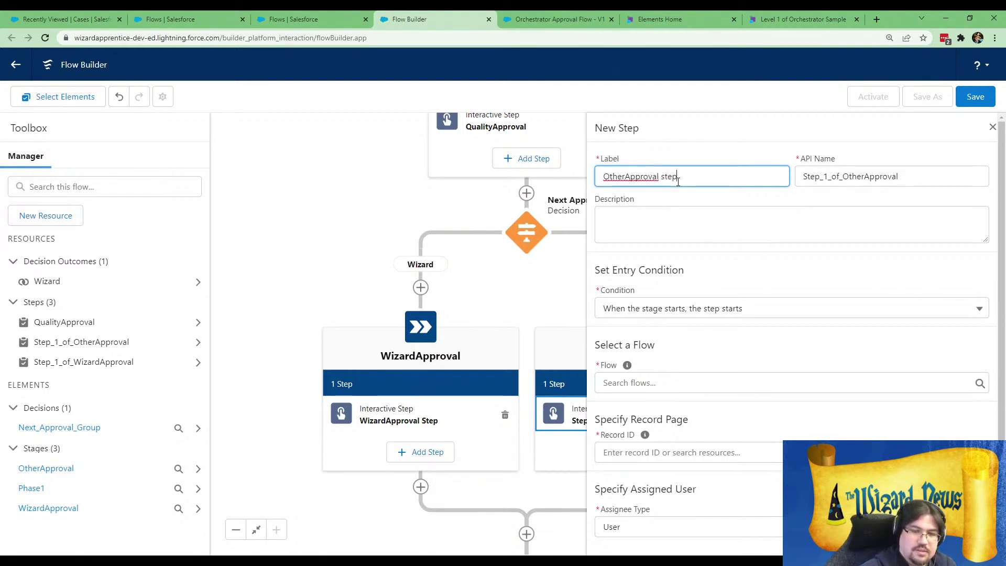
text(step)
key(Tab)
- Choose Orchestrator Approval Flow as the flow for OtherApproval step and set its Case input to {!$Record}
click(667, 376)
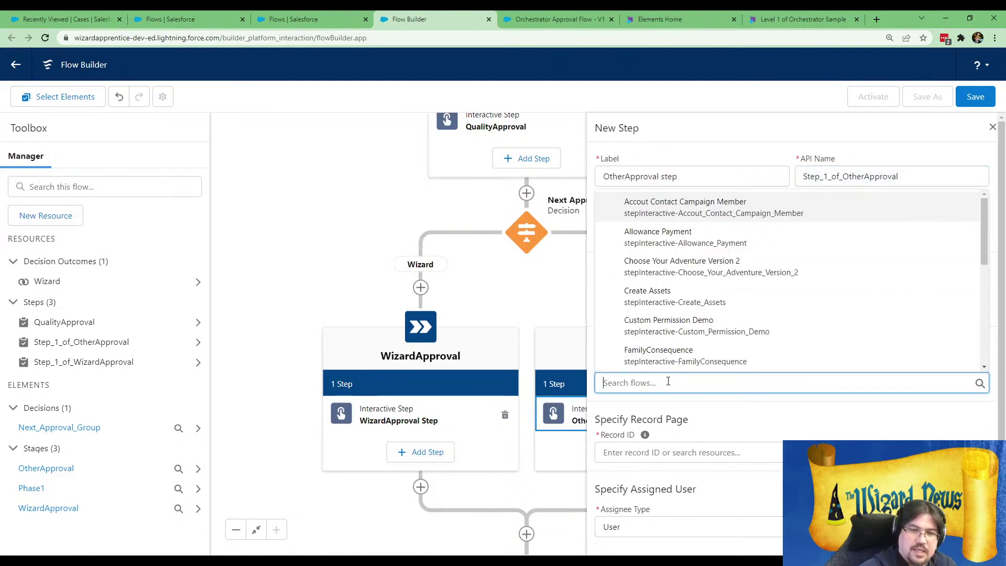
text(orch)
click(684, 359)
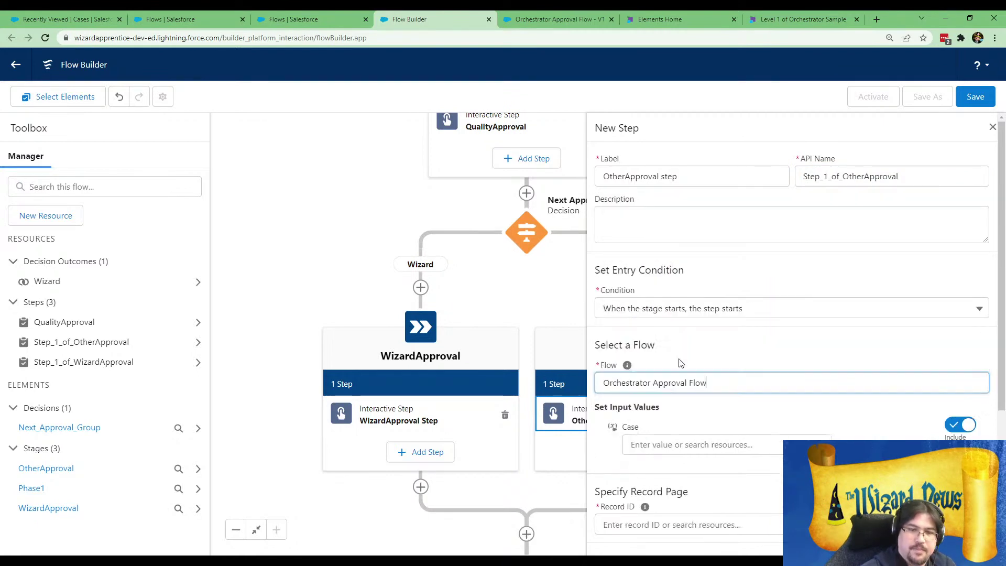
click(636, 443)
scroll(696, 356, down, 2)
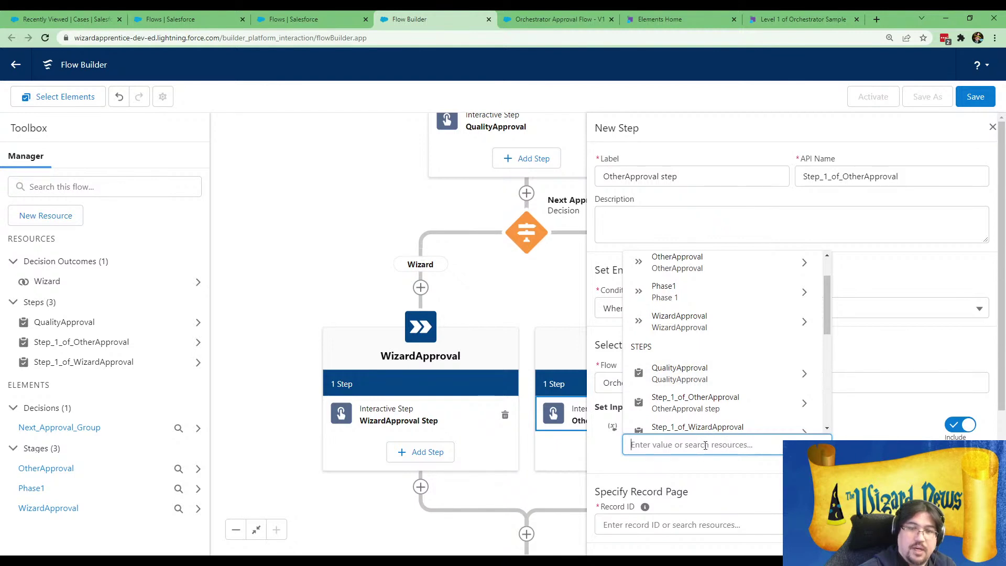
scroll(681, 395, down, 3)
click(678, 389)
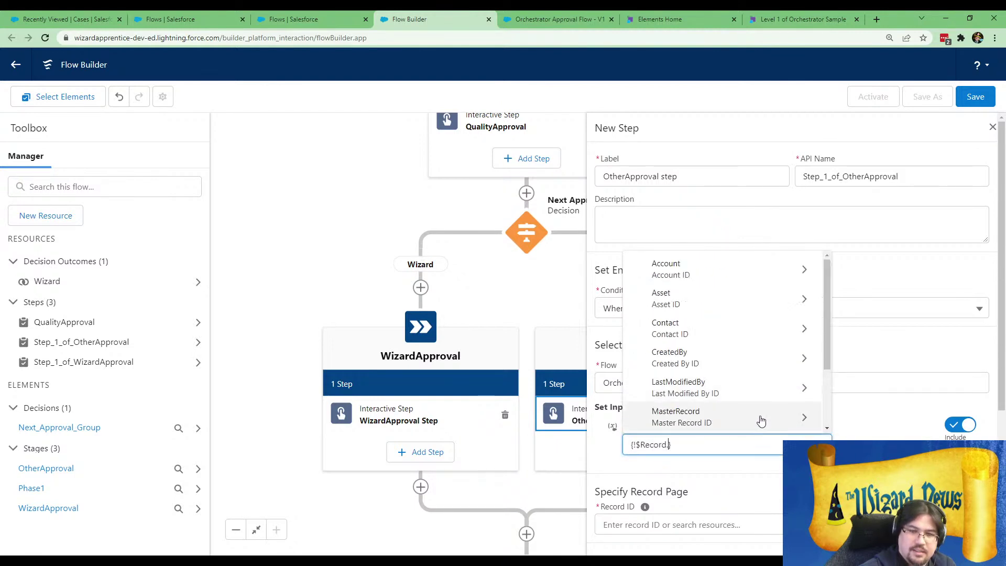
key(BackSpace)
click(891, 429)
- Set the record page's Record ID for OtherApproval step to the triggering record's Case ID
scroll(749, 431, down, 3)
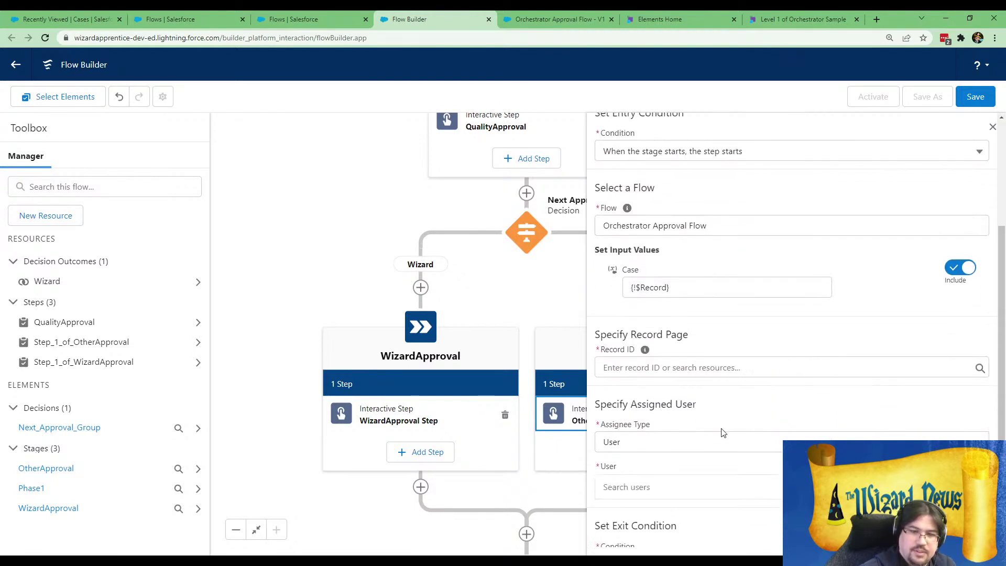
click(670, 370)
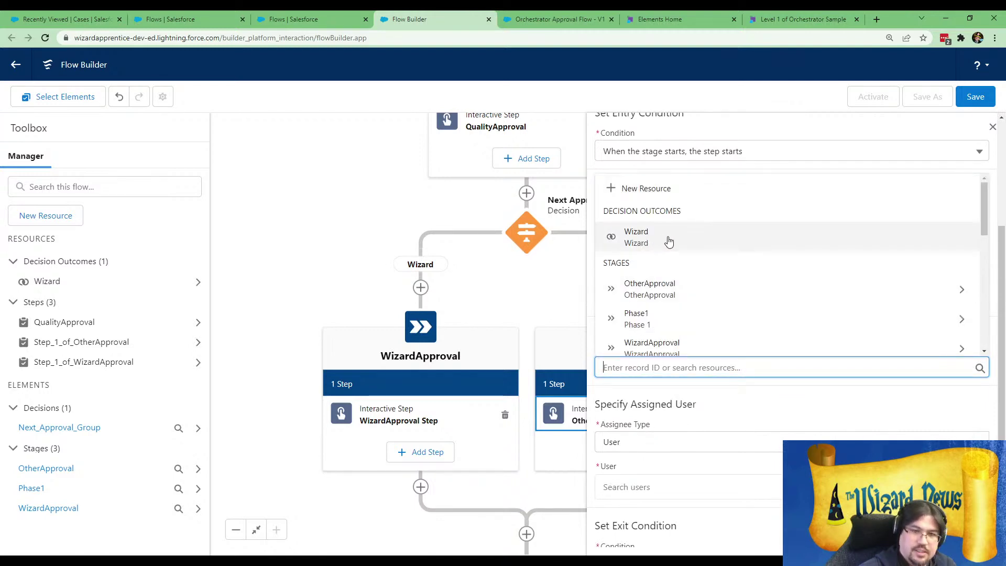
scroll(679, 299, down, 5)
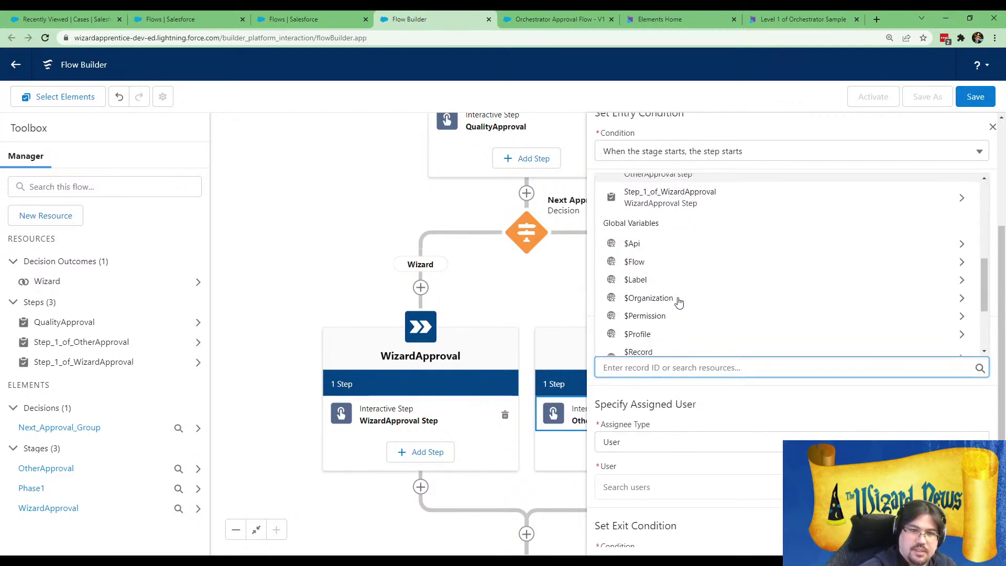
click(640, 350)
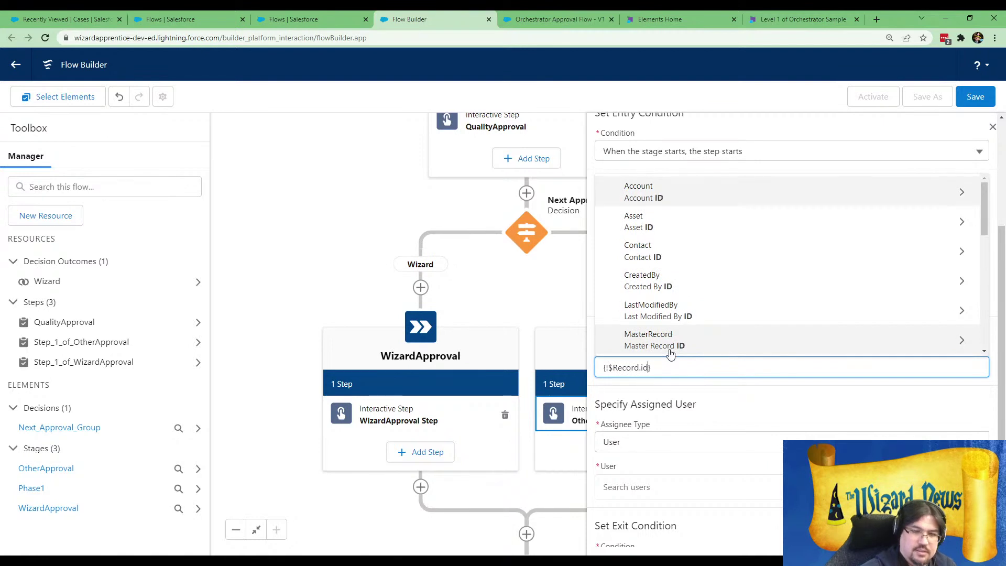
text(id)
scroll(656, 309, down, 3)
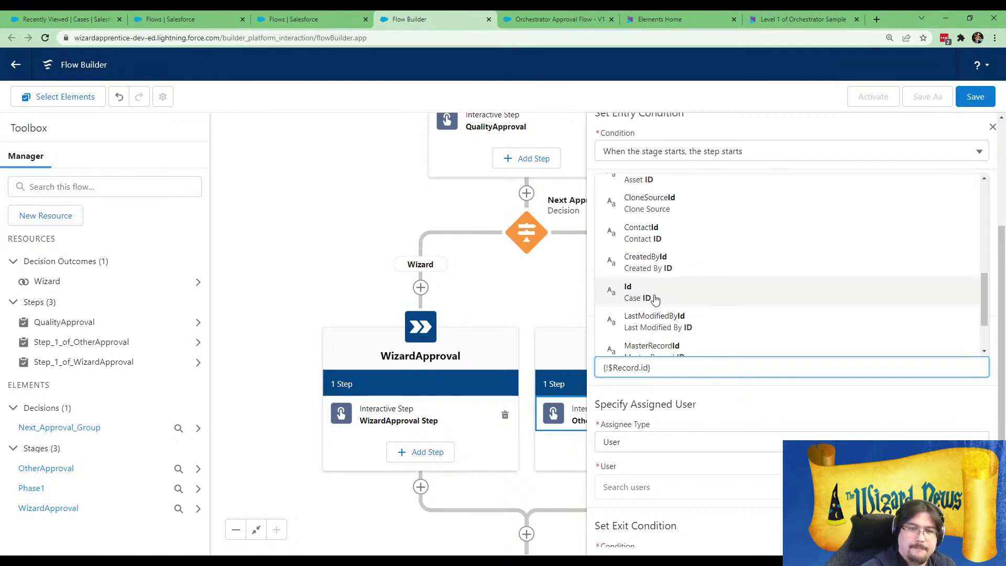
click(653, 296)
- Assign OtherApproval step to the Engineering group and close the step's settings
scroll(739, 413, down, 1)
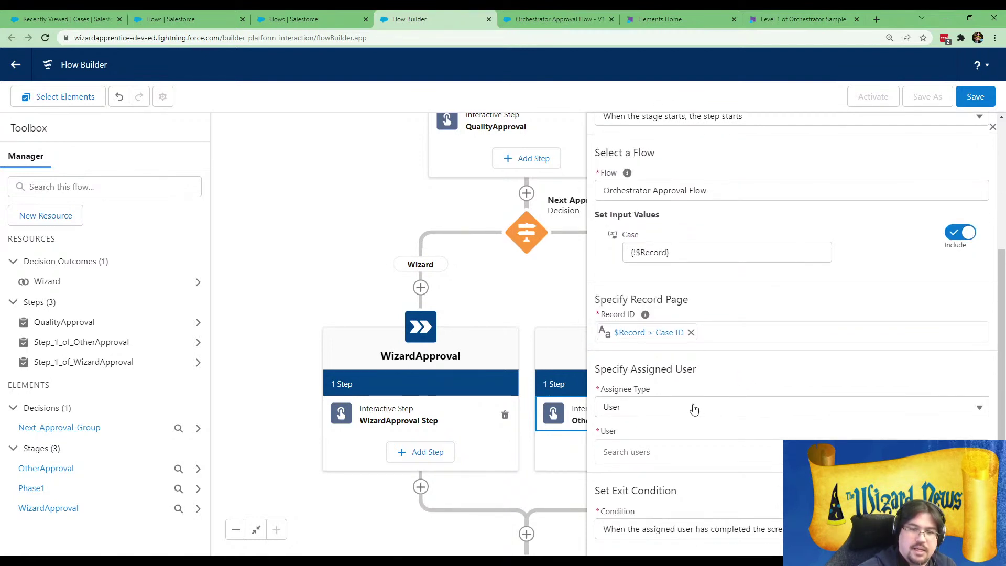
click(691, 408)
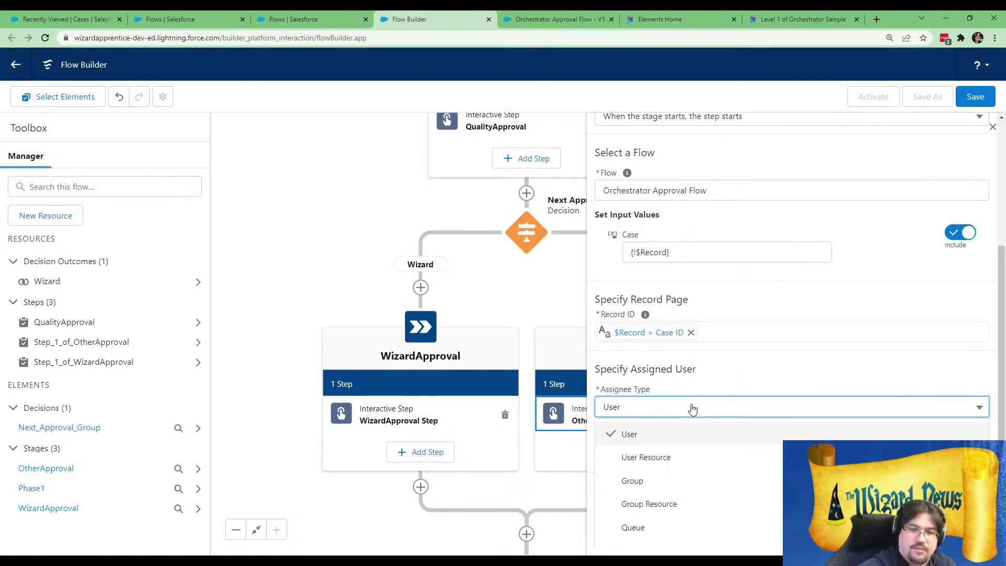
click(675, 479)
click(627, 450)
text(enginee)
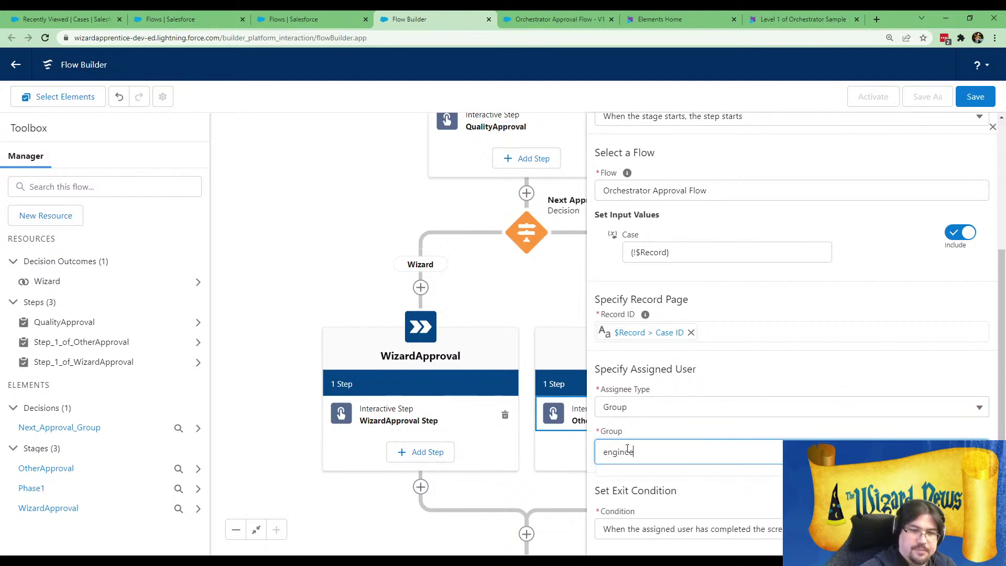
click(636, 508)
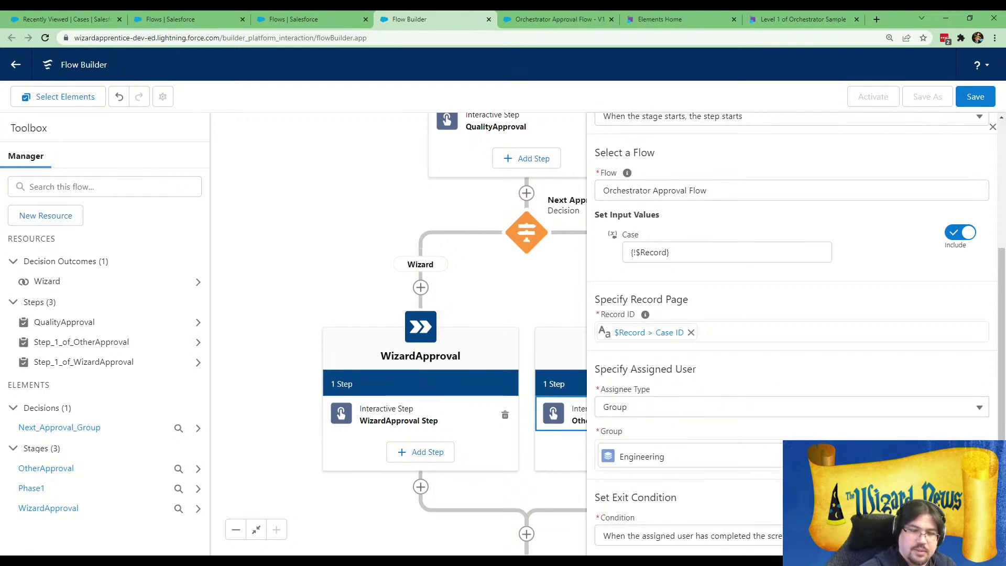
click(235, 292)
- Reopen WizardApproval Step, set its flow's Case input to {!$Record}, and close the settings
click(398, 416)
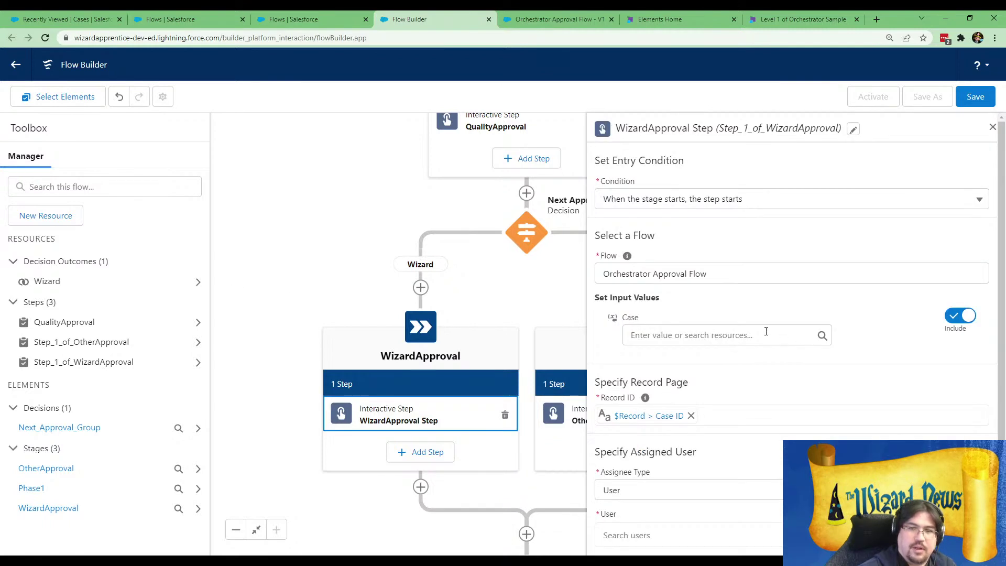
click(783, 334)
scroll(728, 301, down, 5)
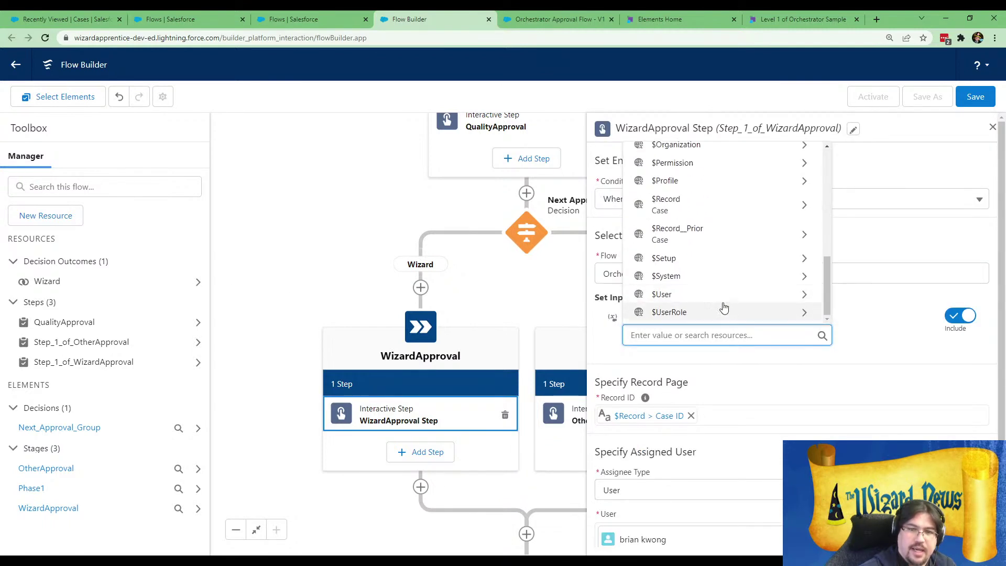
scroll(723, 298, down, 2)
scroll(719, 305, up, 2)
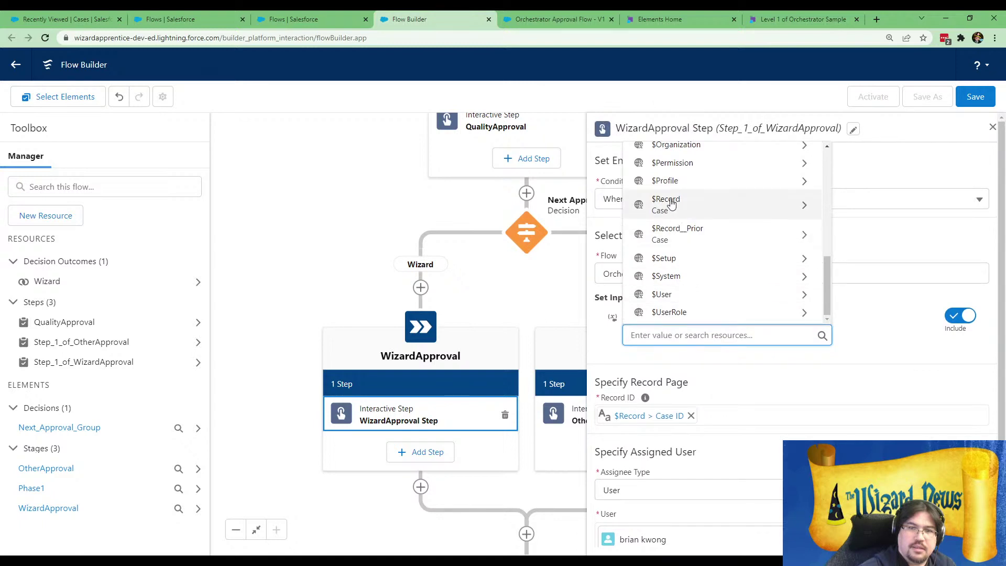
click(697, 204)
key(BackSpace)
click(857, 346)
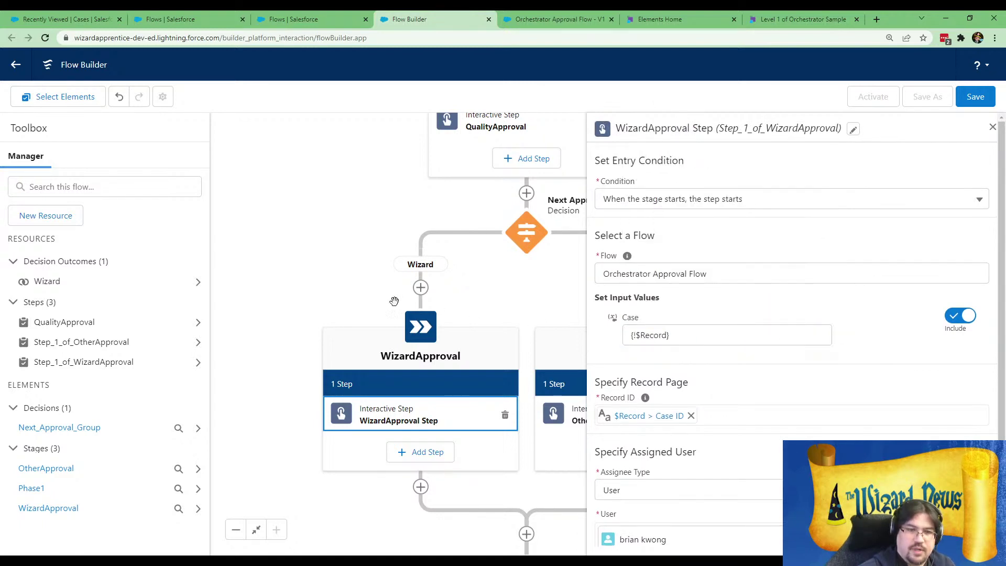
click(304, 279)
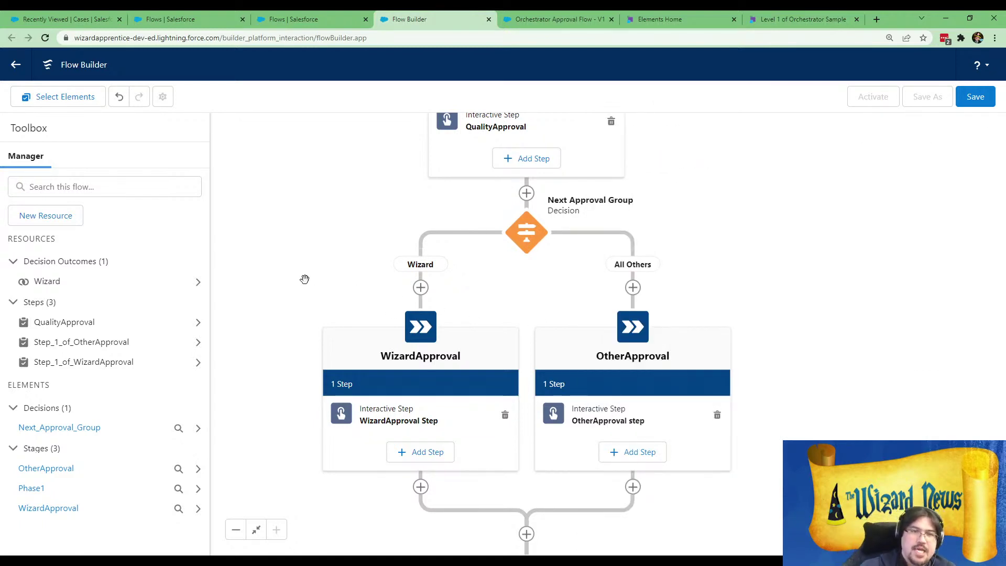
- Add an outcome with the label and API name Rejected to the Next Approval Group decision
drag(305, 279, 305, 355)
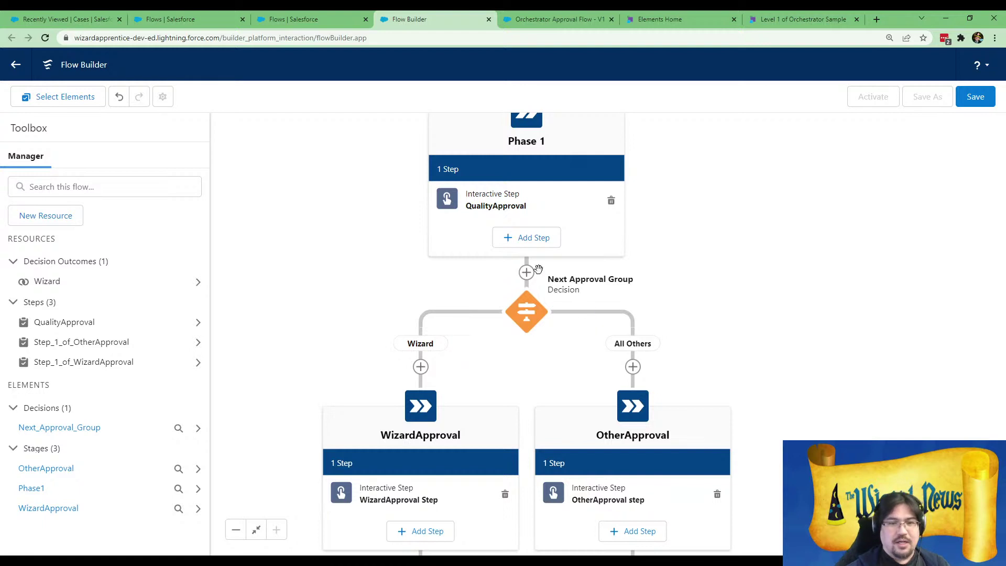
click(530, 317)
click(518, 454)
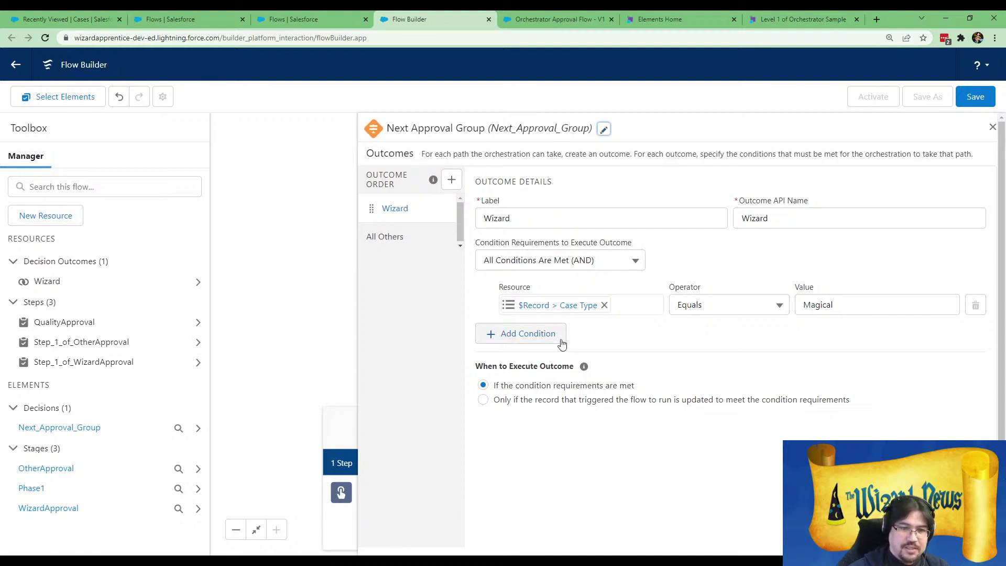
click(452, 179)
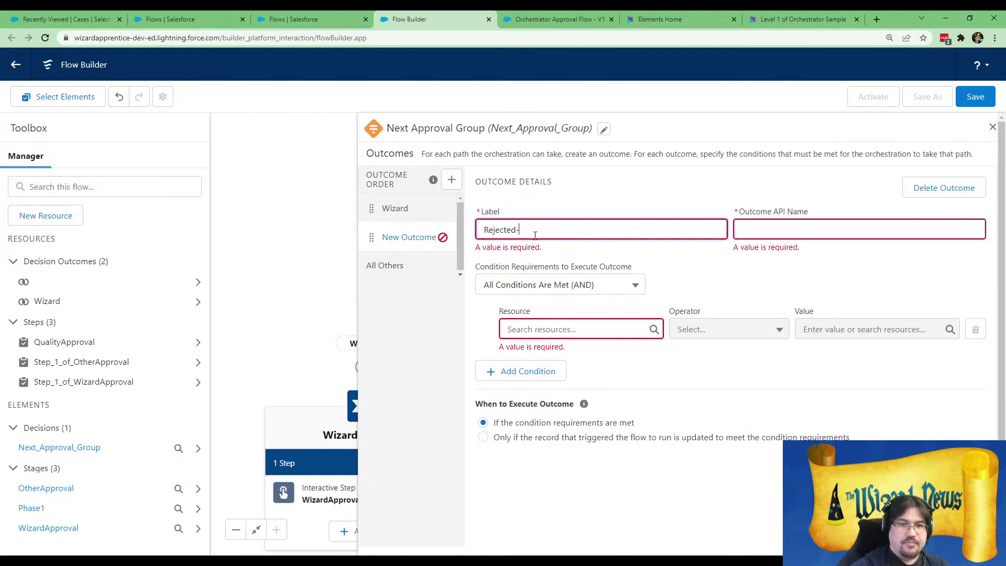
text(Rejected)
key(Tab)
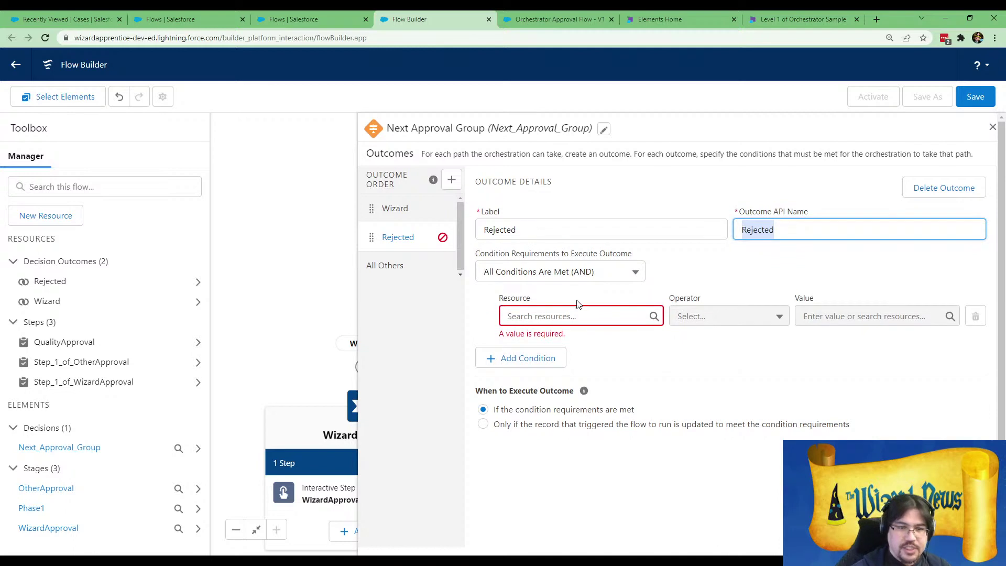
- Set the Rejected outcome's condition resource to the Approve_status output of the QualityApproval step
click(579, 315)
drag(654, 353, 652, 392)
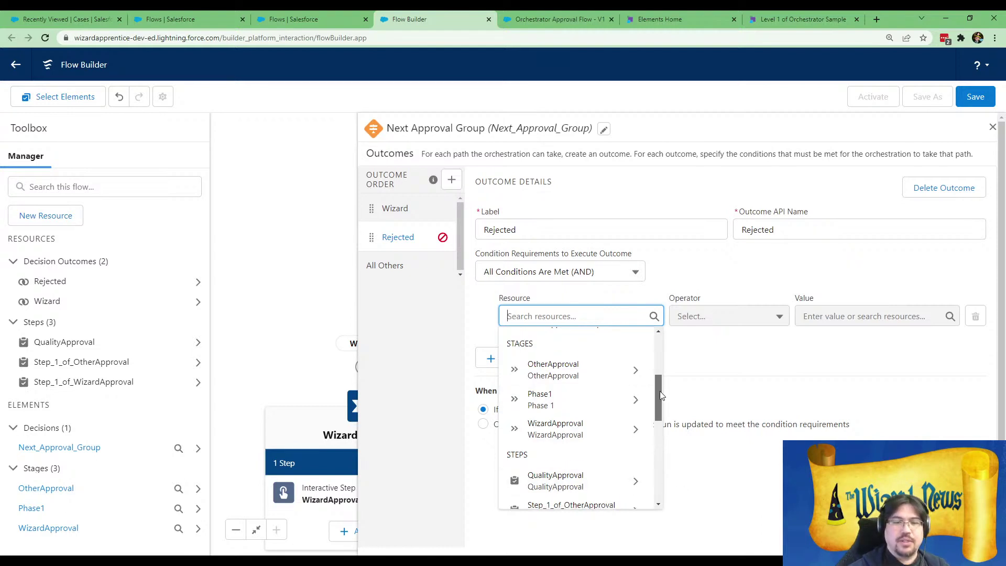
drag(658, 390, 655, 404)
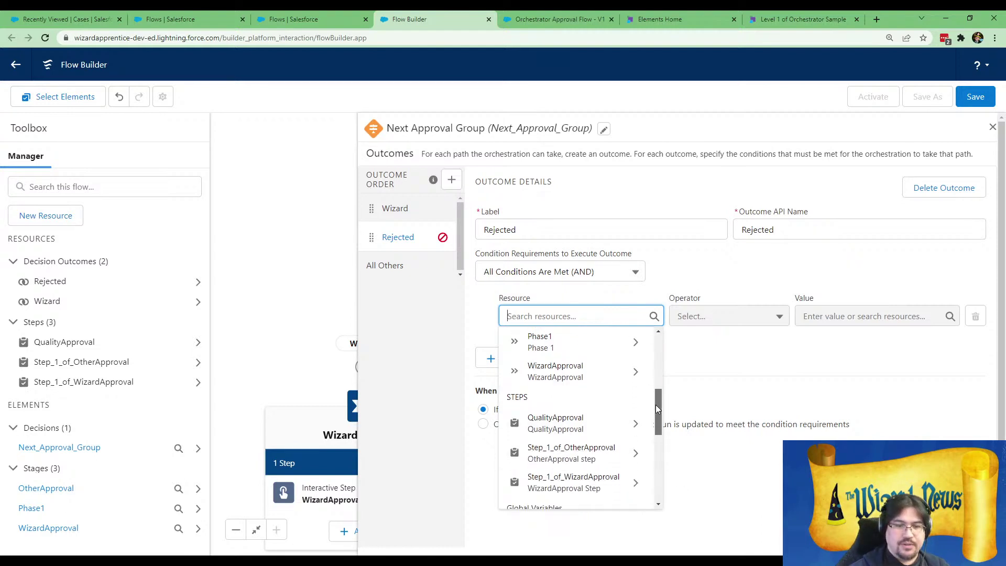
click(636, 424)
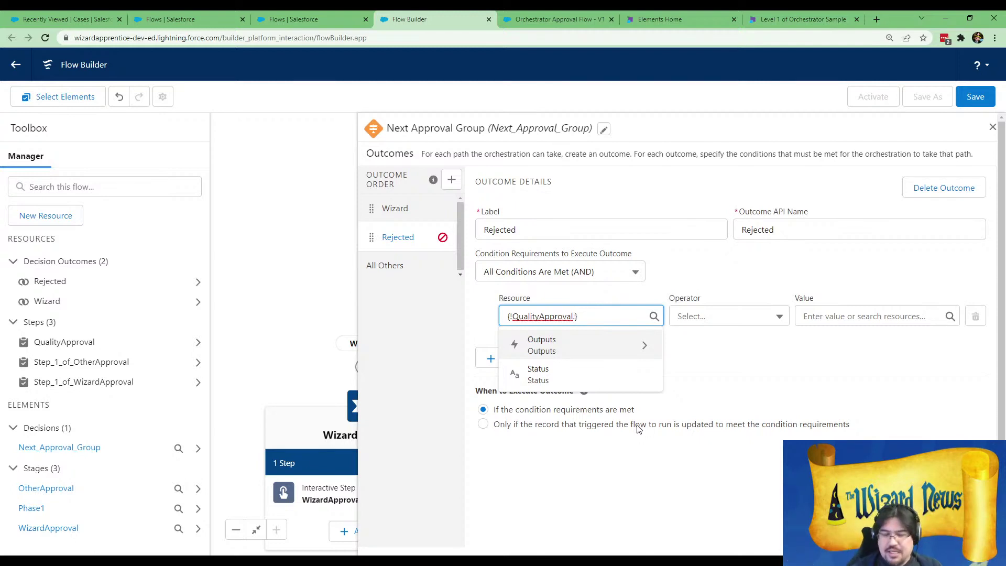
click(622, 354)
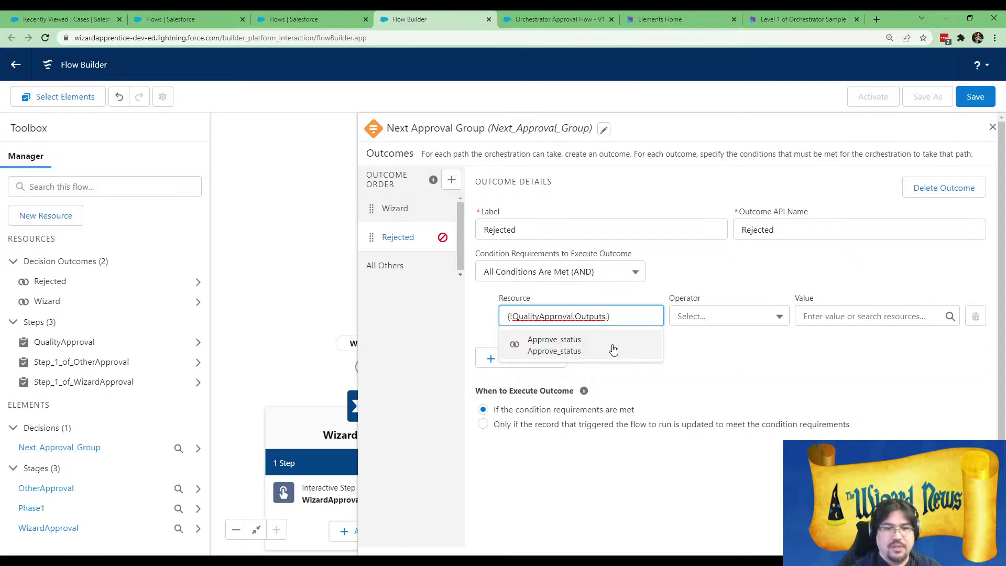
click(597, 345)
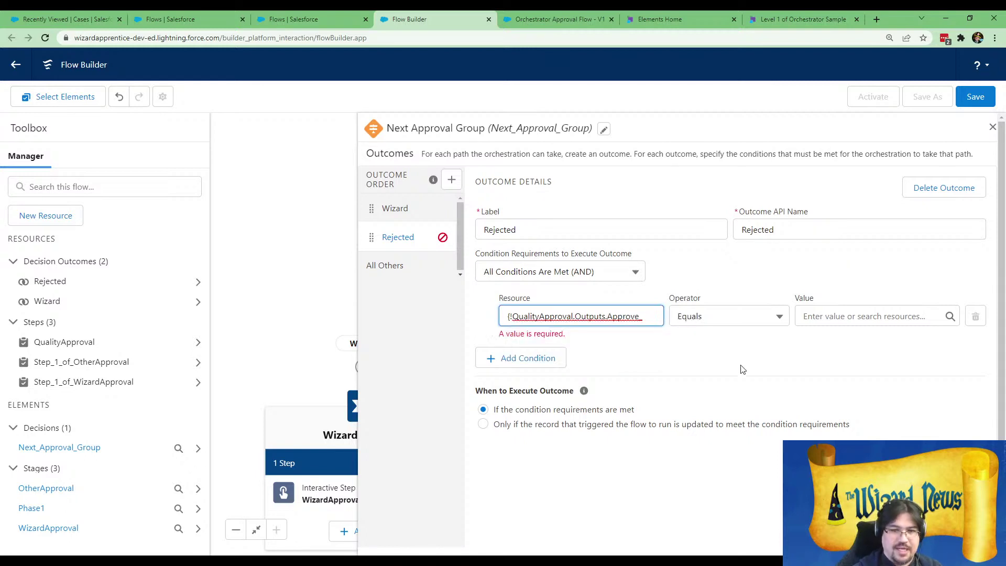
- Complete the Rejected outcome's condition so the approval status equals the global constant False
click(848, 319)
text(false)
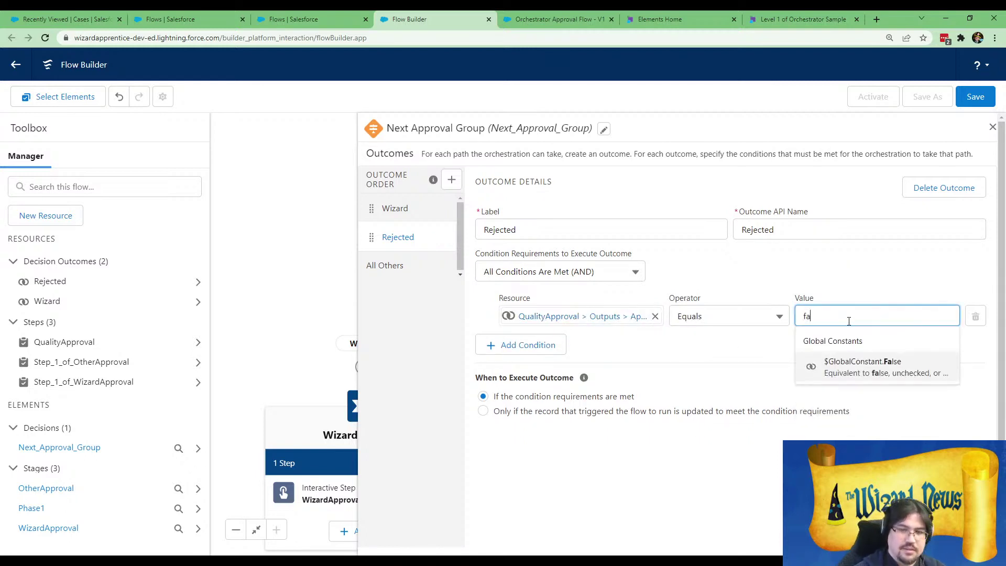
click(856, 363)
click(759, 352)
- Add a second condition to the Wizard outcome requiring QualityApproval's Approve_status output to equal the global constant True
click(401, 220)
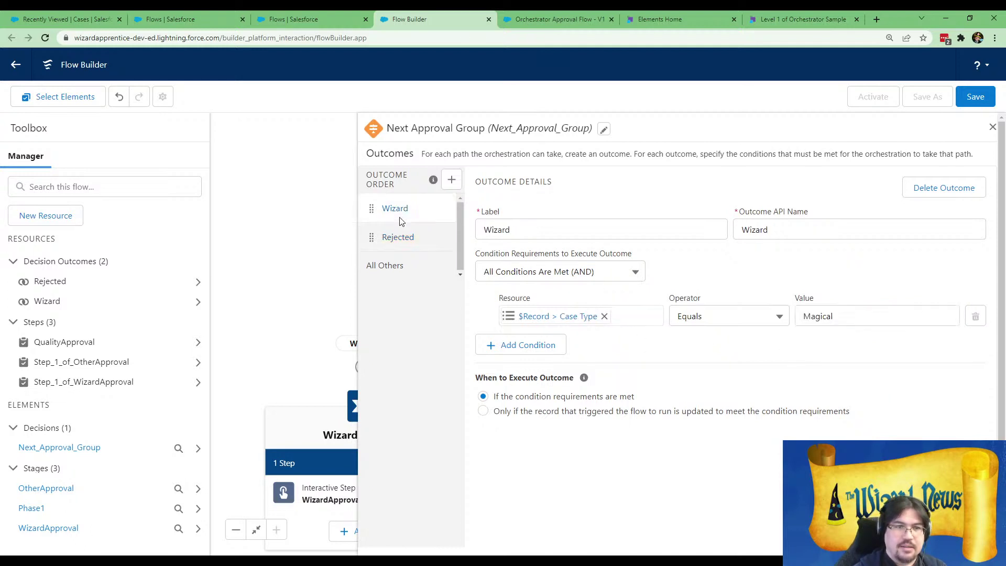
click(545, 345)
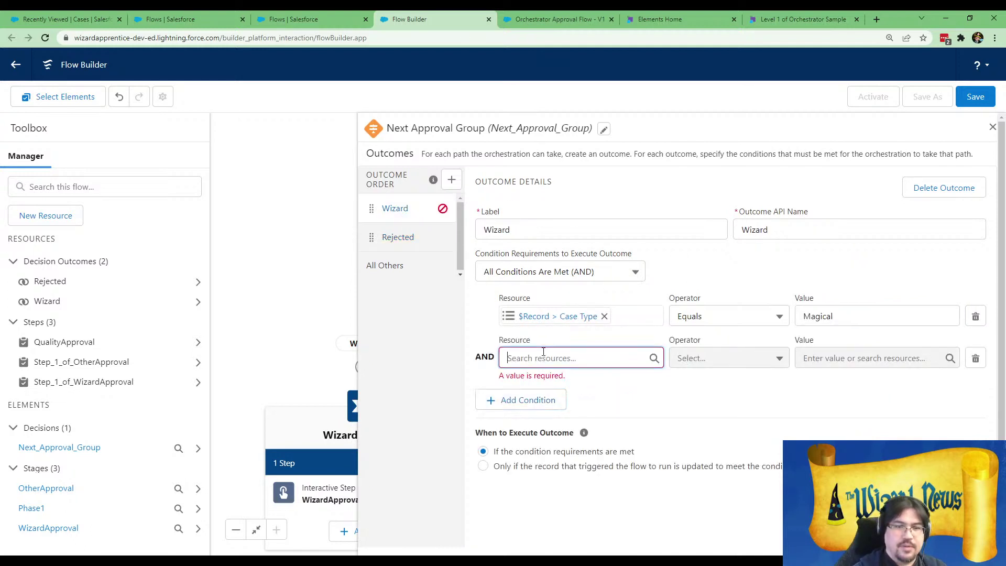
click(548, 358)
scroll(568, 408, down, 4)
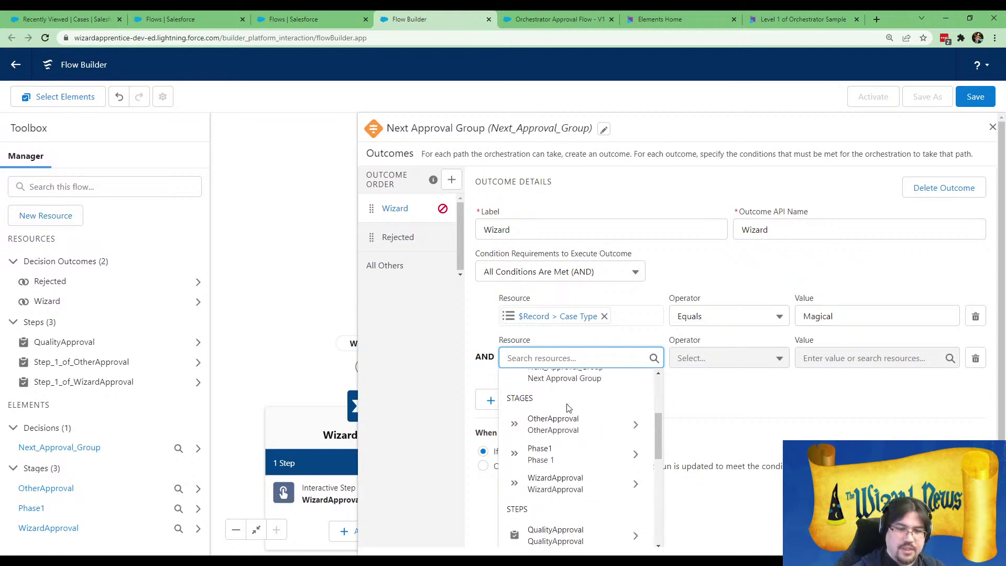
click(620, 416)
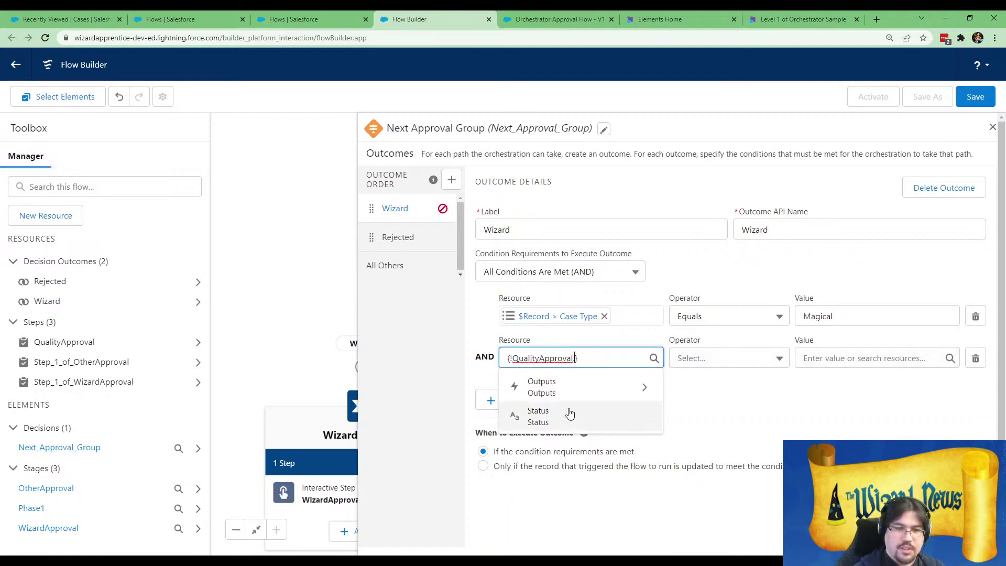
click(604, 393)
click(580, 395)
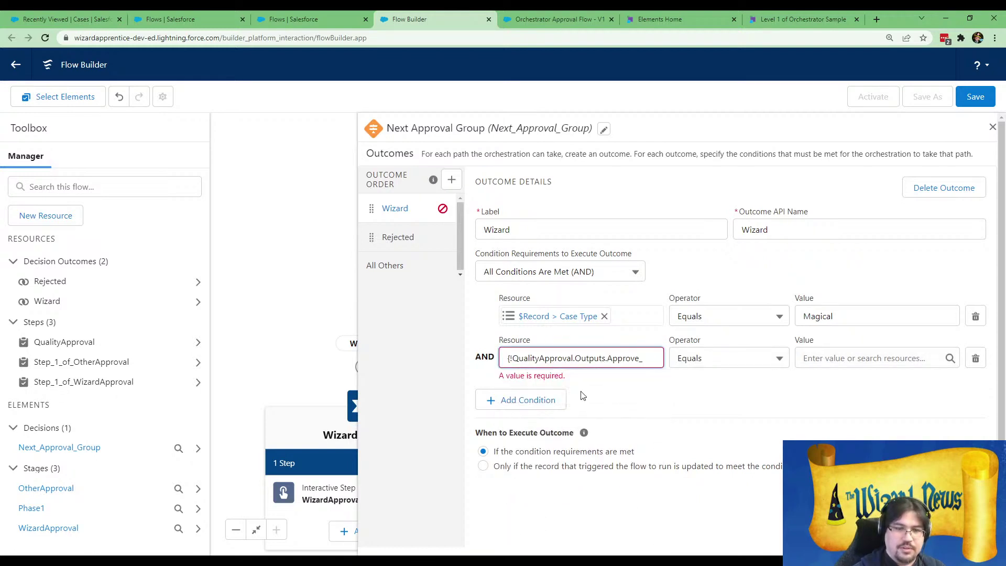
click(806, 357)
text(tr)
click(816, 407)
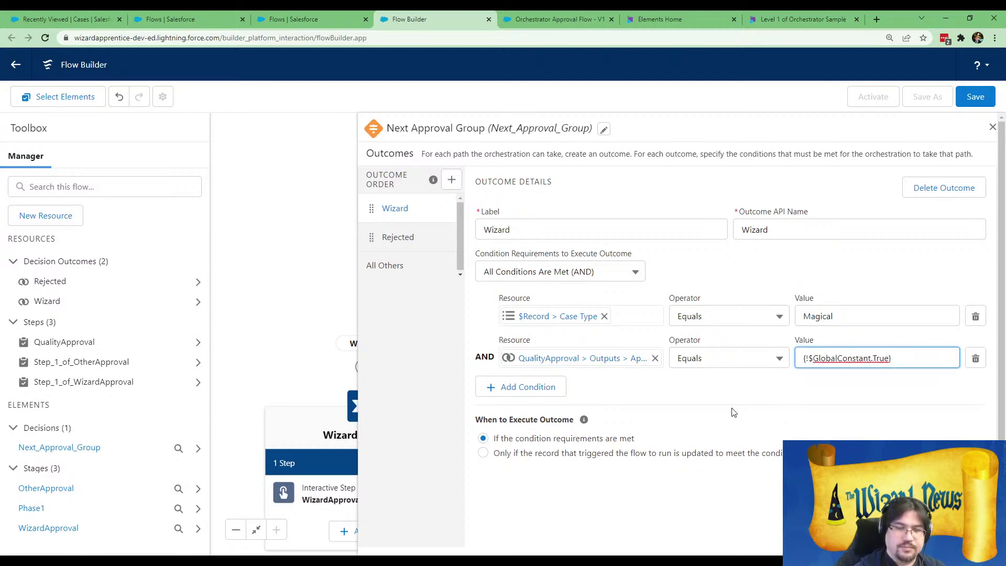
click(692, 402)
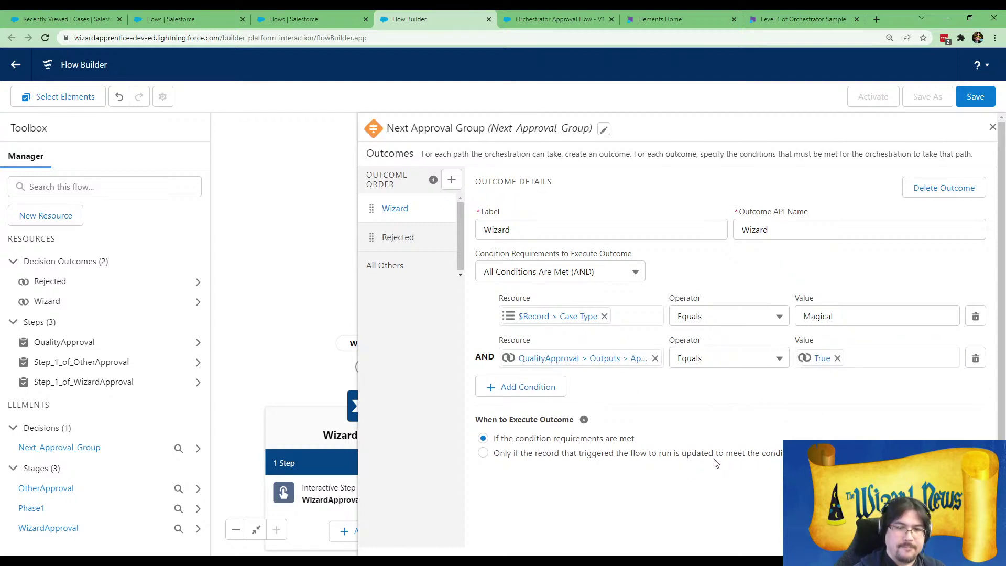
drag(647, 450, 641, 450)
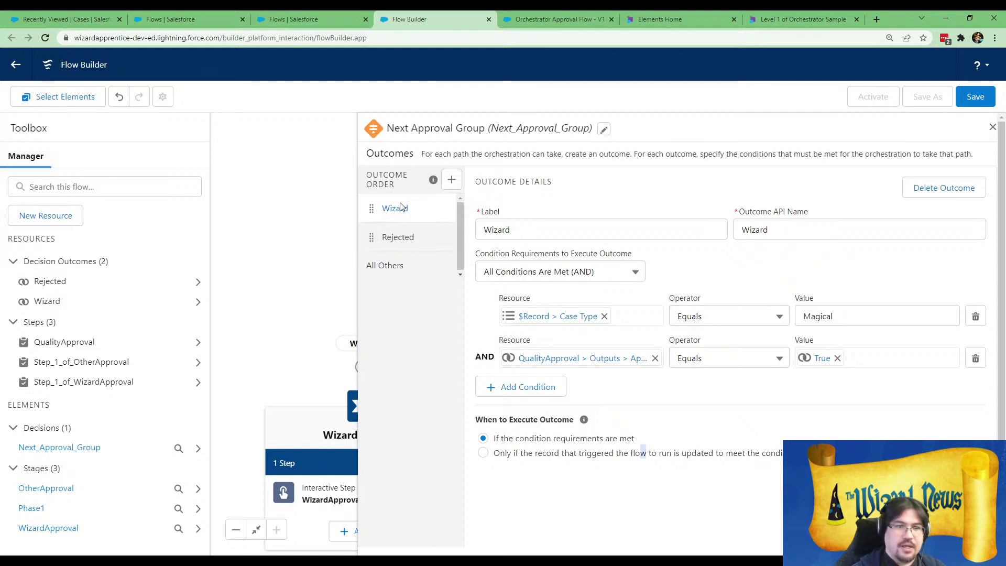
- Move the Rejected outcome ahead of Wizard in the outcome order and close the decision's settings
drag(368, 239, 377, 210)
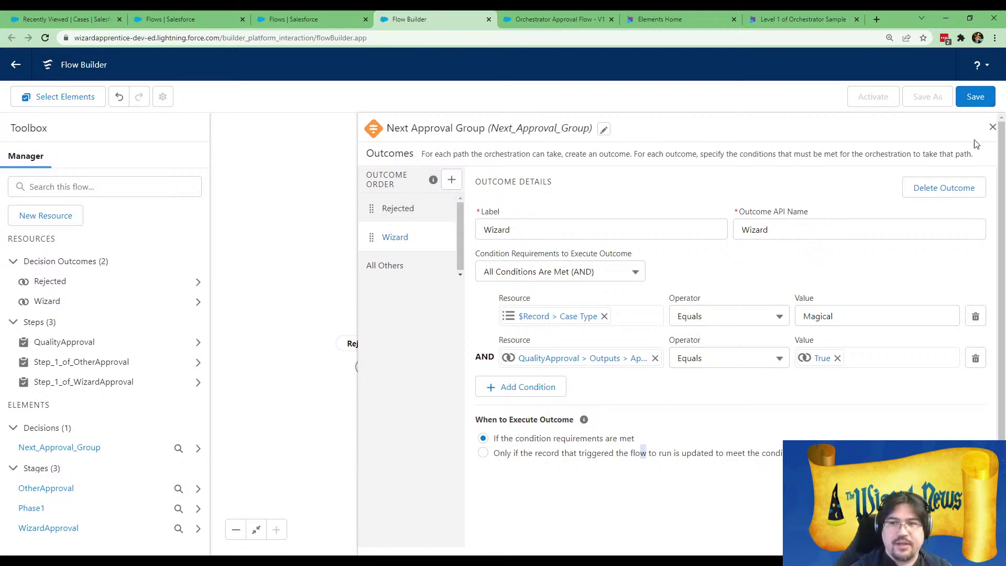
click(991, 129)
drag(878, 341, 859, 223)
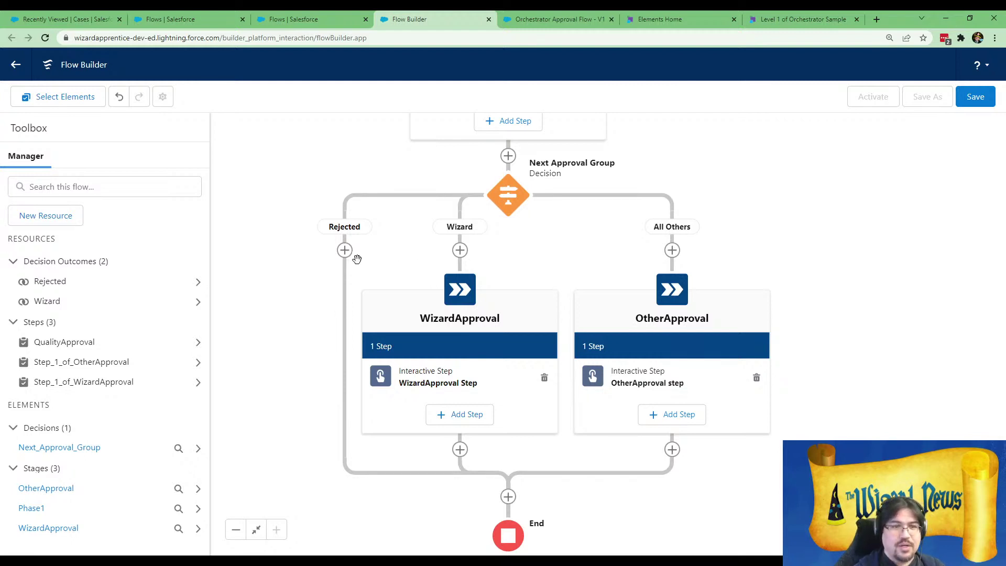
drag(789, 203, 807, 316)
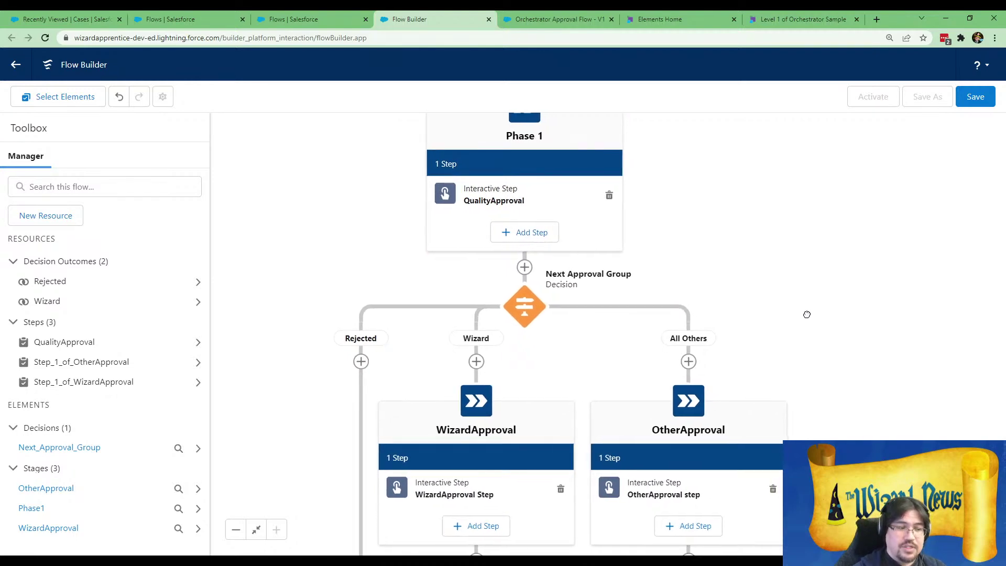
- Save the orchestration with the label and API name OrchestratorFlow plus a short description, and activate it
click(974, 98)
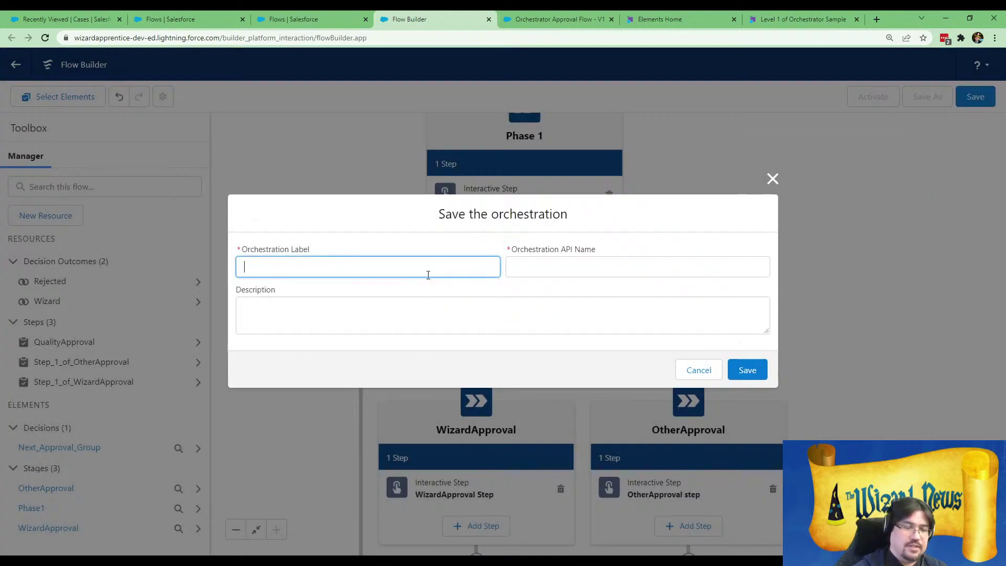
text(OrchestratorFlo)
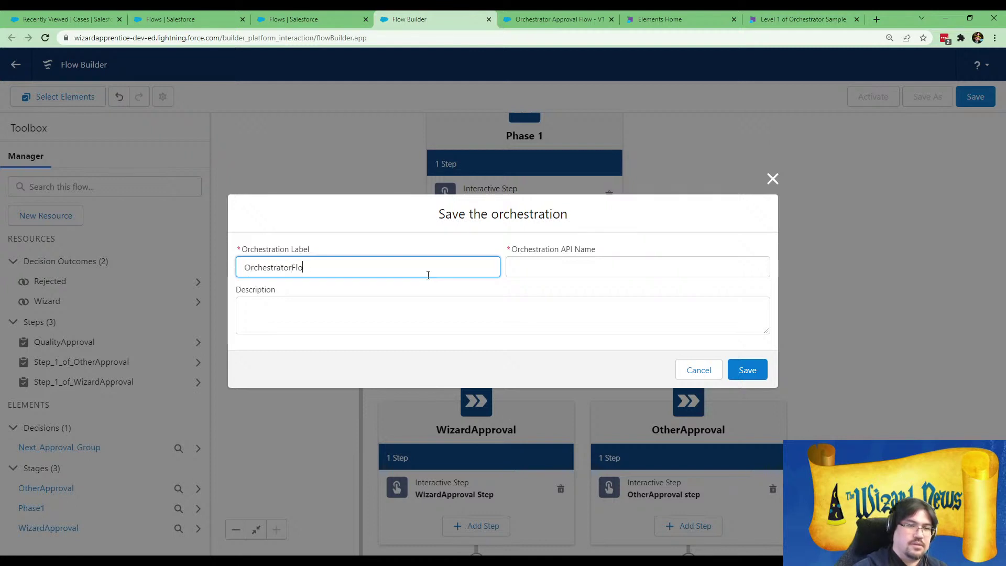
key(Tab)
key(Tab)
text(Samp)
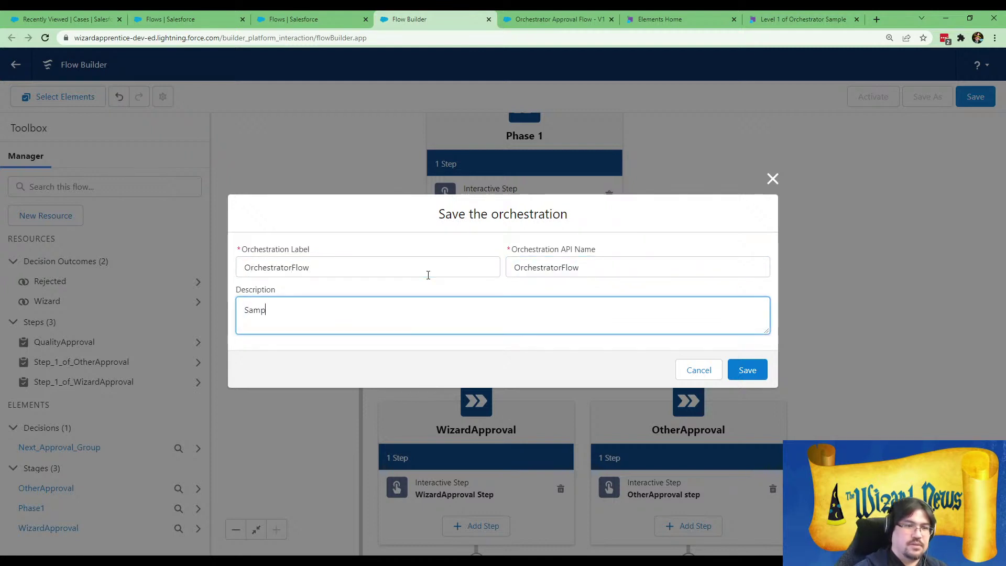
click(755, 369)
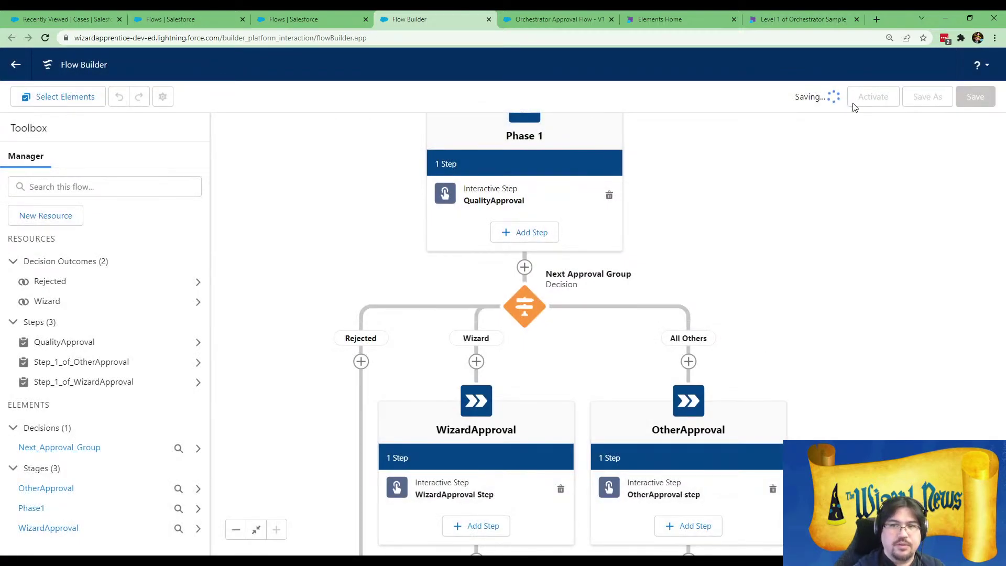
click(950, 129)
click(873, 97)
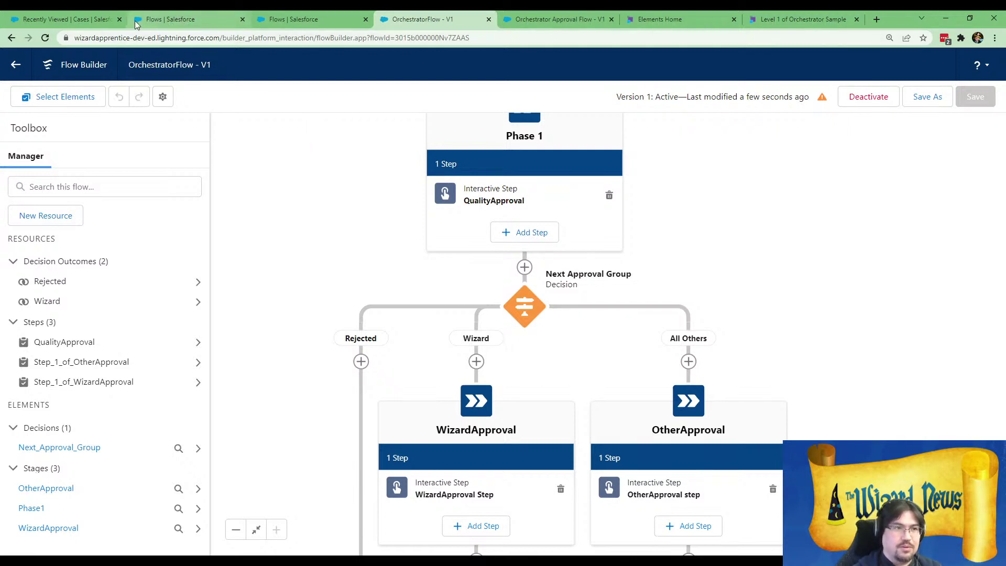
- Open the Magical - Demo Example case and edit its record page in Lightning App Builder
click(69, 18)
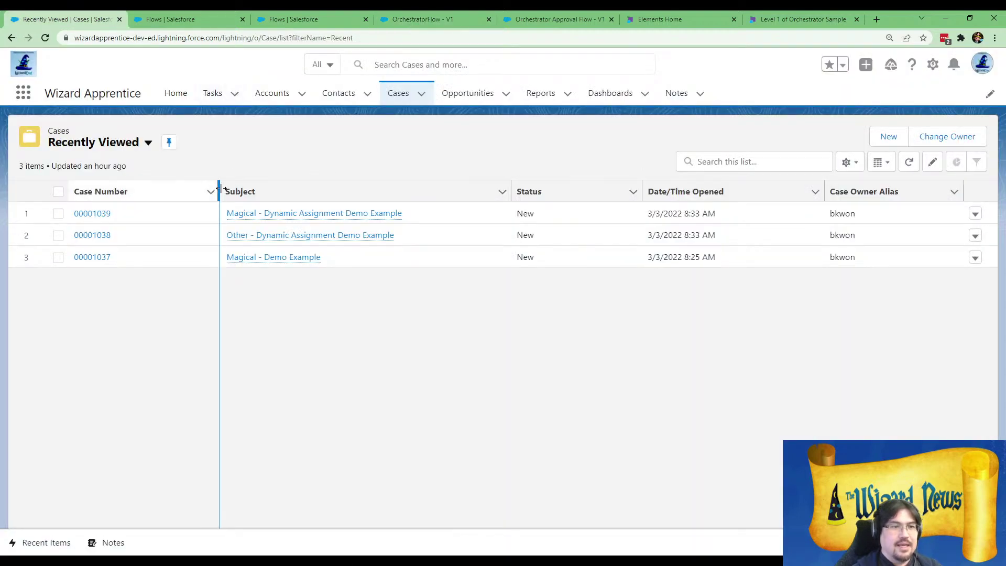
click(97, 262)
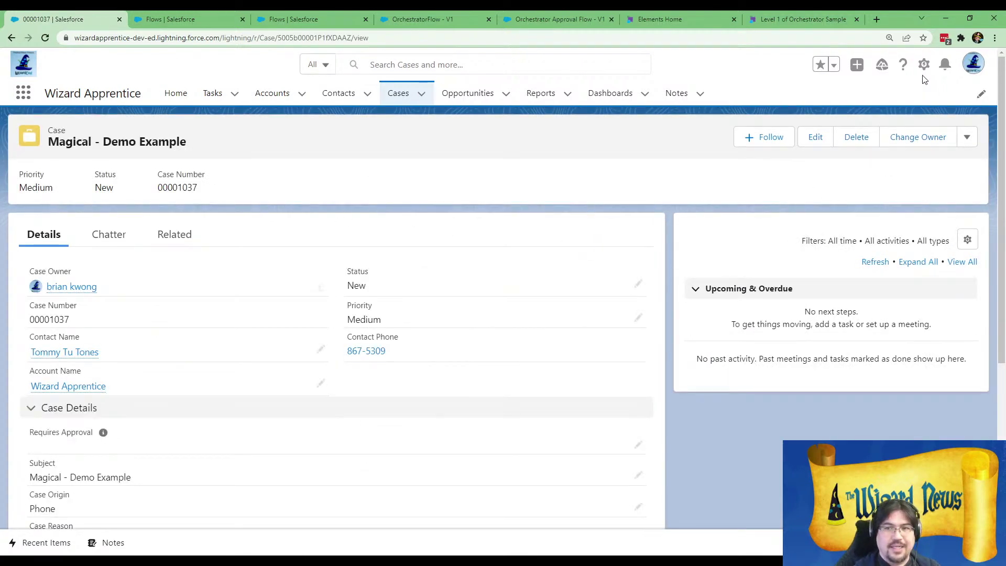
click(923, 64)
click(853, 158)
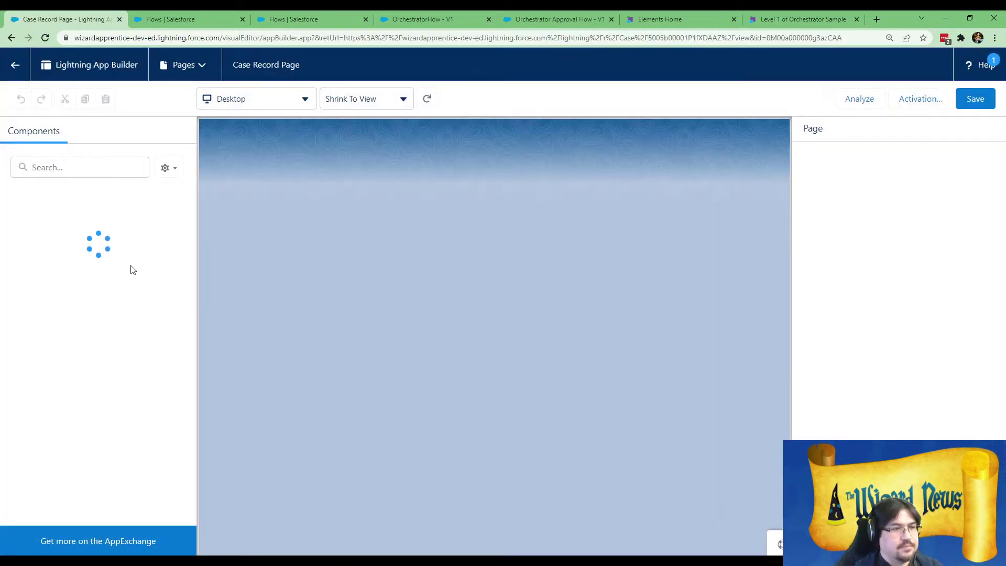
- Place the Orchestrator Work Guide component directly below the case highlights panel and dismiss the release notes
scroll(118, 271, down, 1)
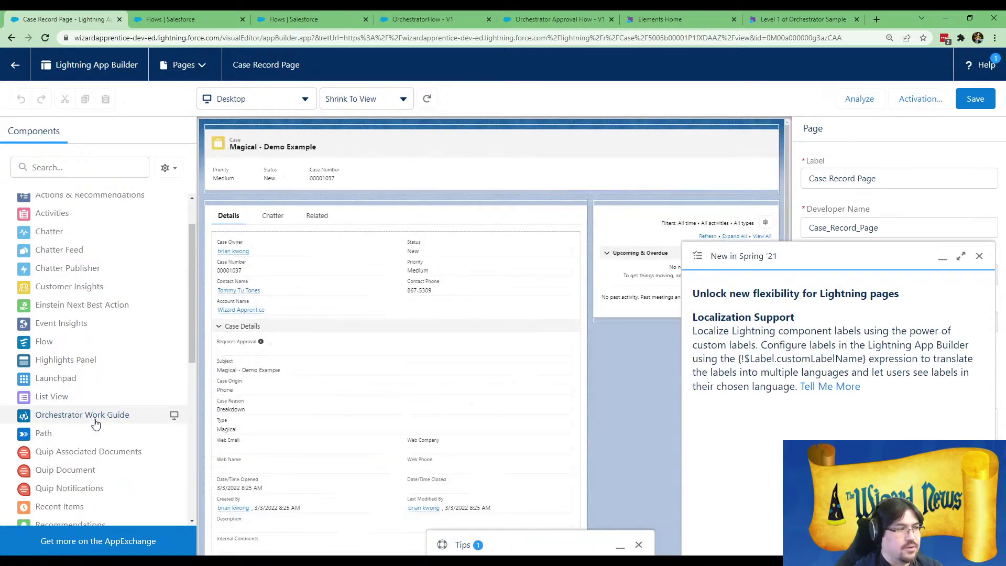
mouse_move(95, 423)
mouse_down()
mouse_move(220, 393)
mouse_move(370, 247)
mouse_move(374, 195)
mouse_move(393, 199)
mouse_up()
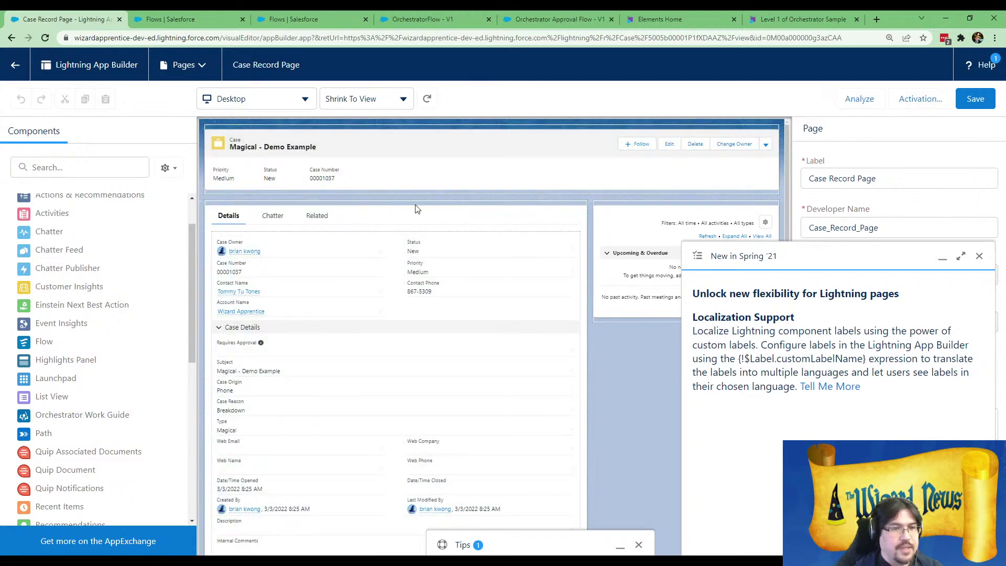
drag(84, 415, 308, 199)
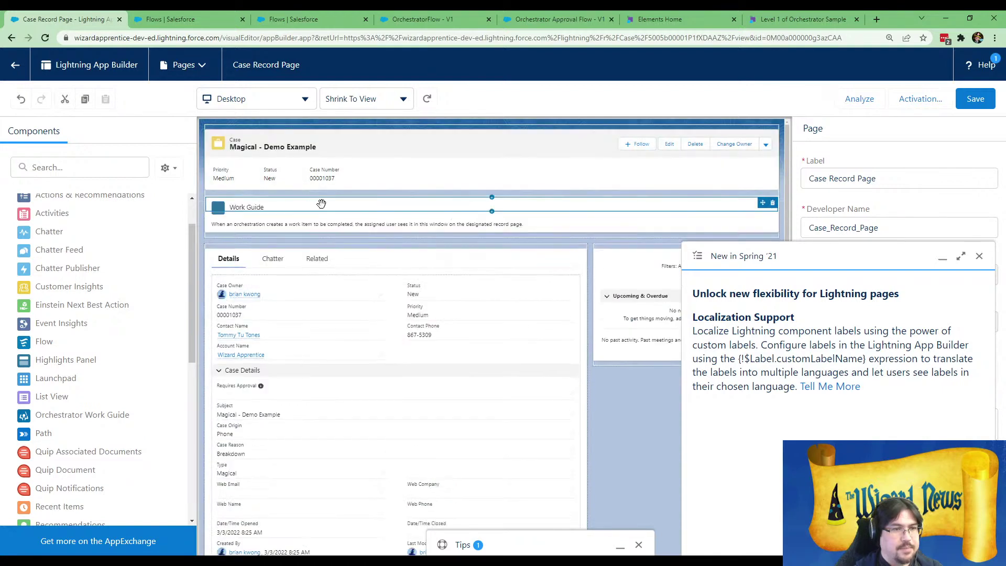
click(979, 255)
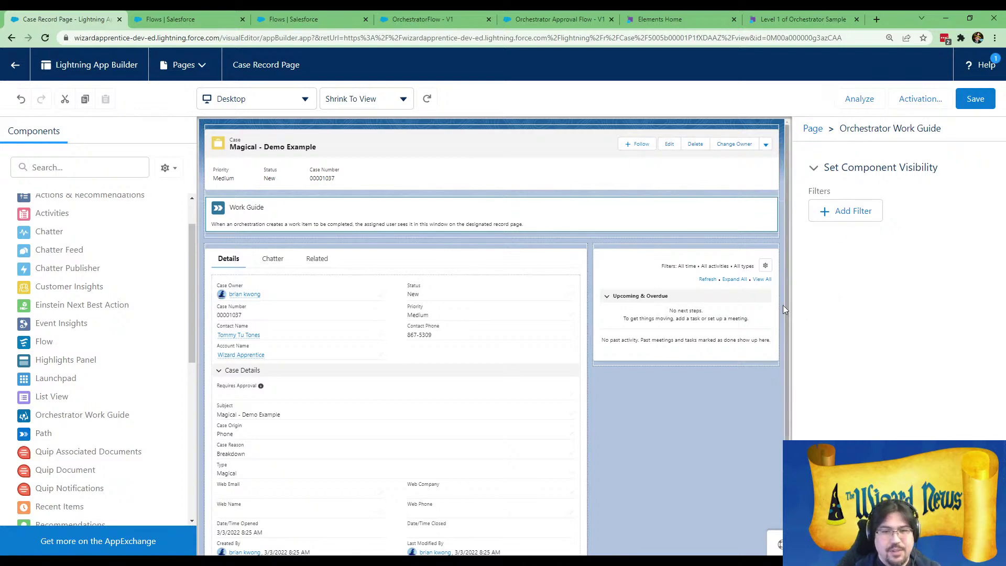
- Add a visibility filter to the Work Guide component so it shows when Requires Approval equals Yes
click(851, 212)
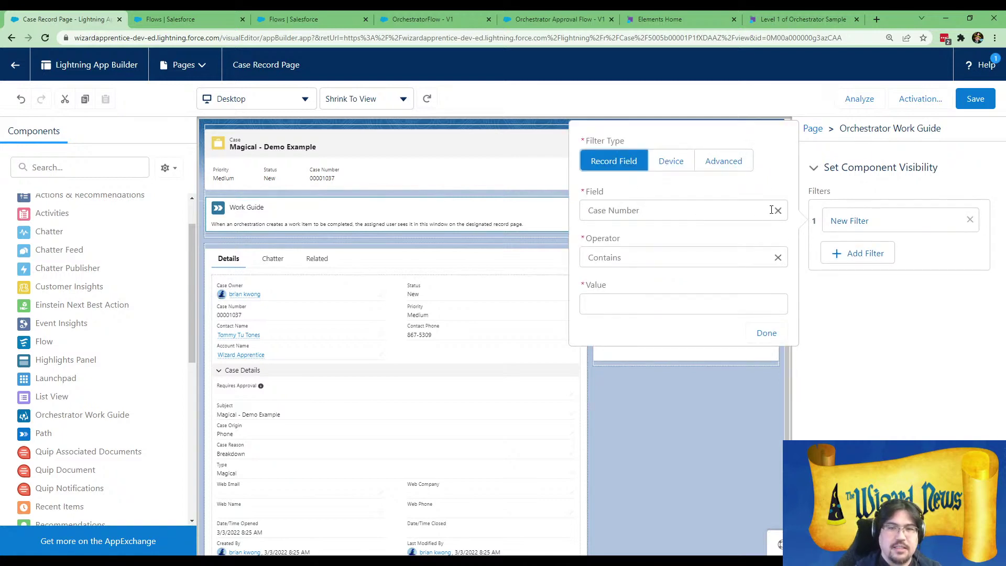
click(754, 210)
text(approval)
click(658, 234)
click(691, 258)
click(665, 283)
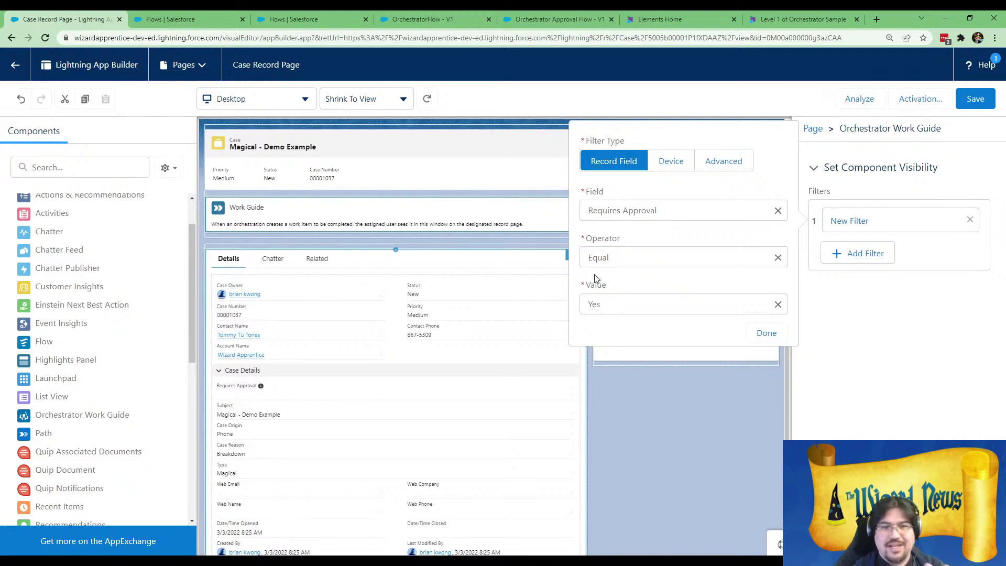
click(766, 340)
- Save the Case Record Page, dismiss the activation settings, and return to the case record
click(975, 98)
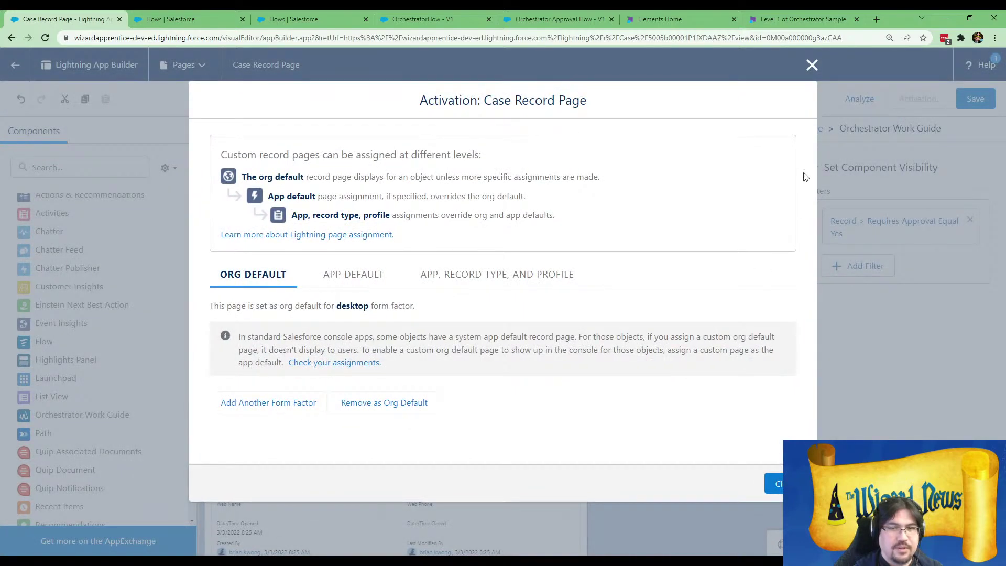
click(811, 63)
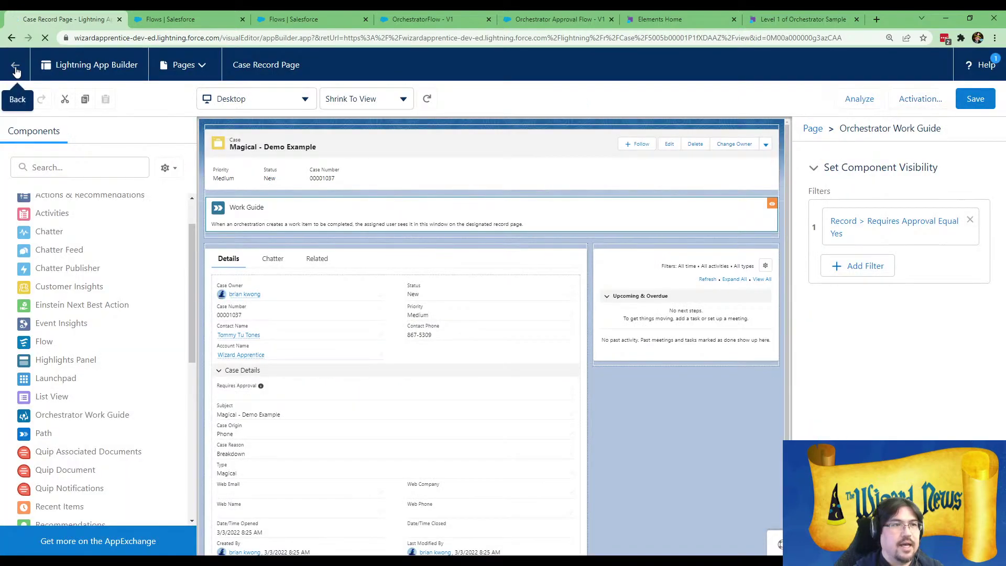
click(15, 65)
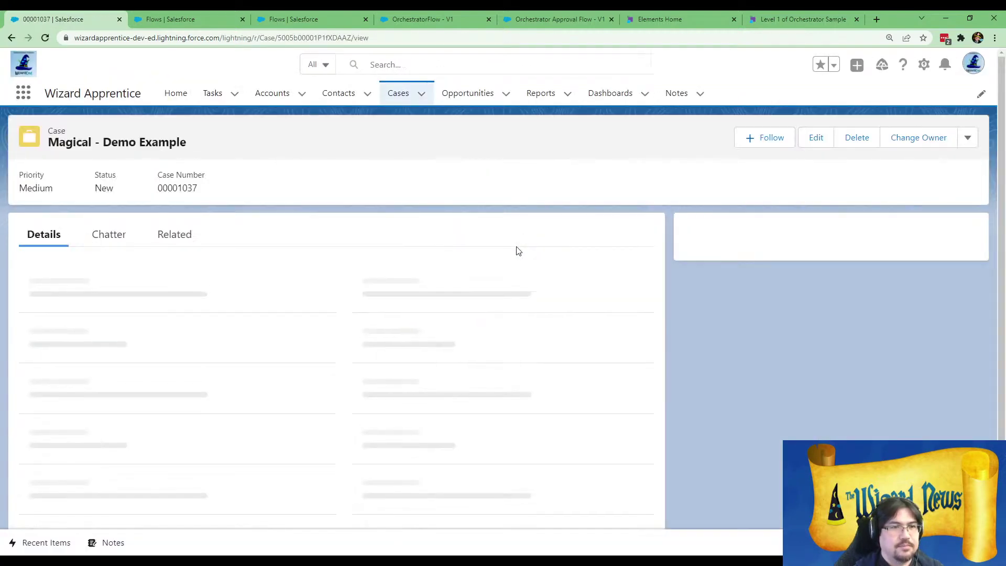
- Set Requires Approval to Yes on the Magical - Demo Example case and save the record
scroll(508, 330, down, 2)
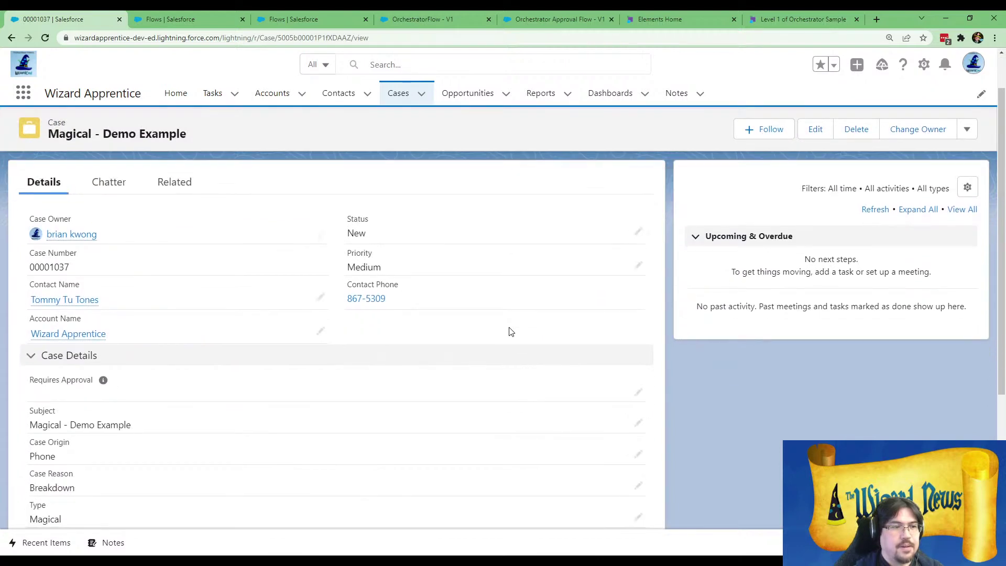
scroll(511, 332, up, 2)
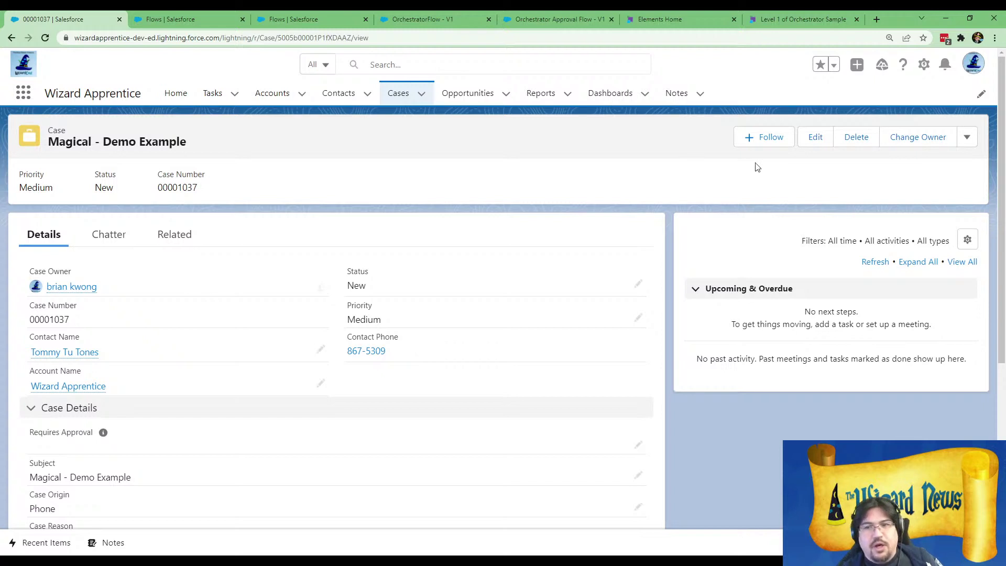
scroll(298, 293, down, 1)
drag(32, 379, 94, 384)
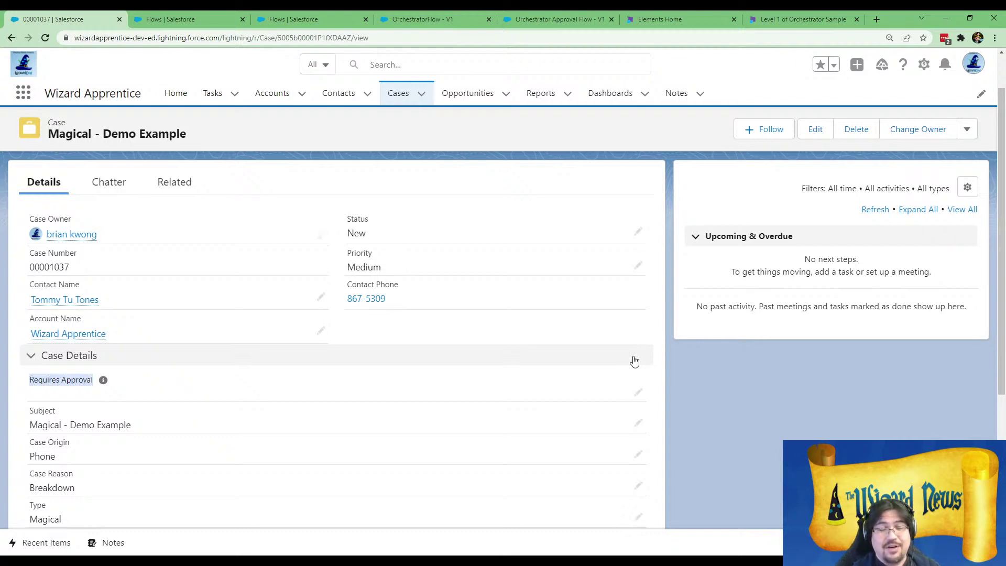
click(639, 393)
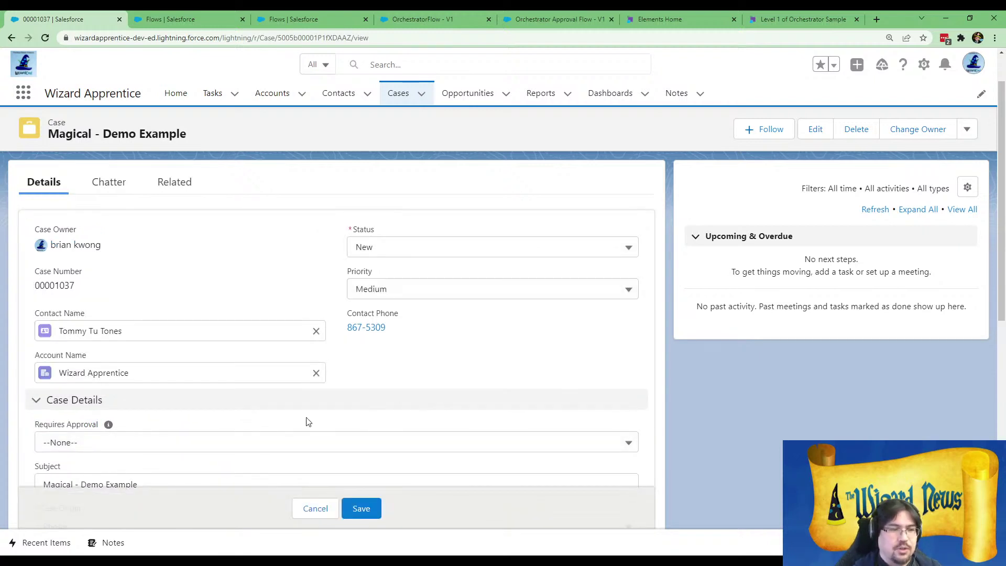
click(241, 441)
click(160, 487)
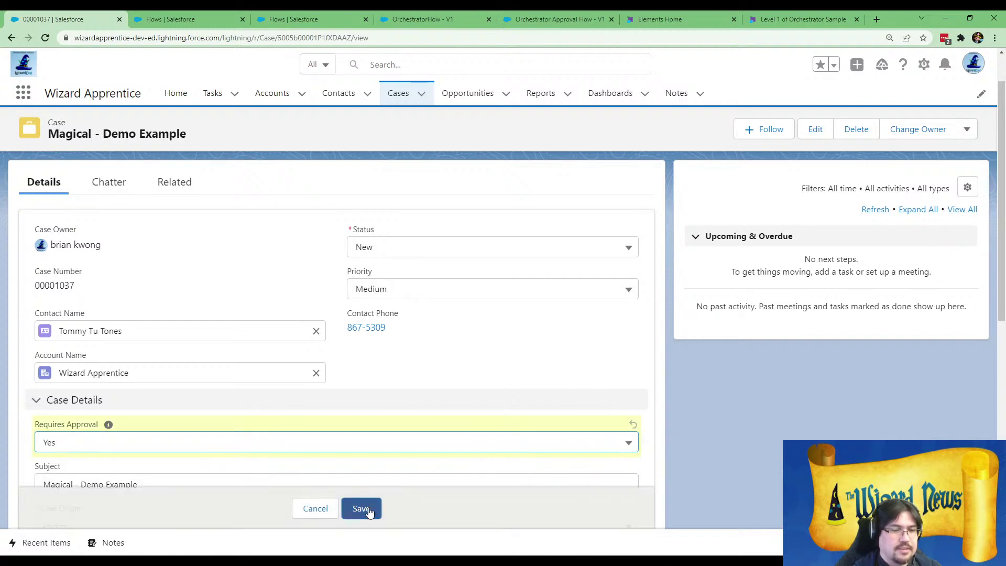
click(360, 508)
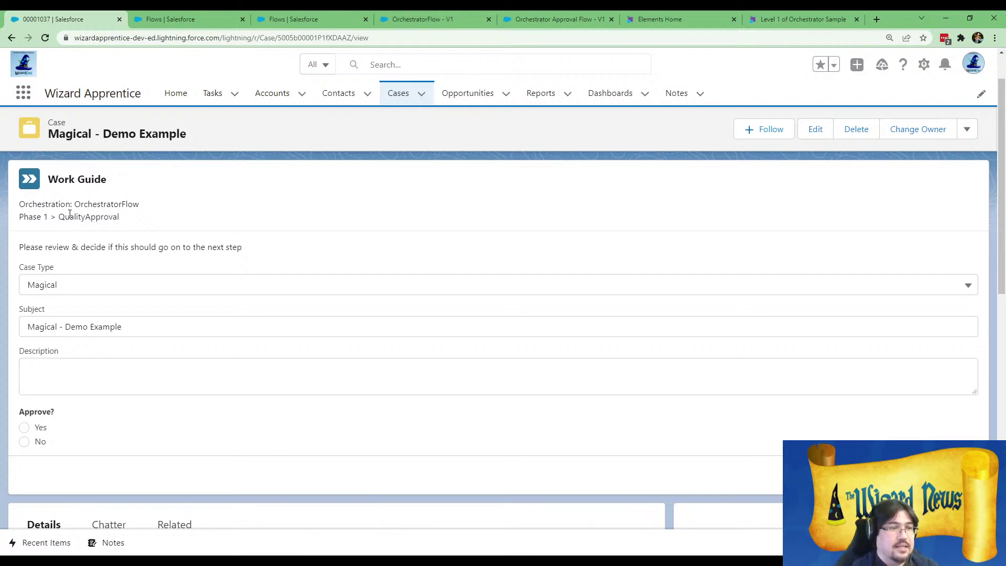
- Complete the QualityApproval work item in the case's Work Guide, answering Yes to the Approve? question
drag(77, 206, 150, 203)
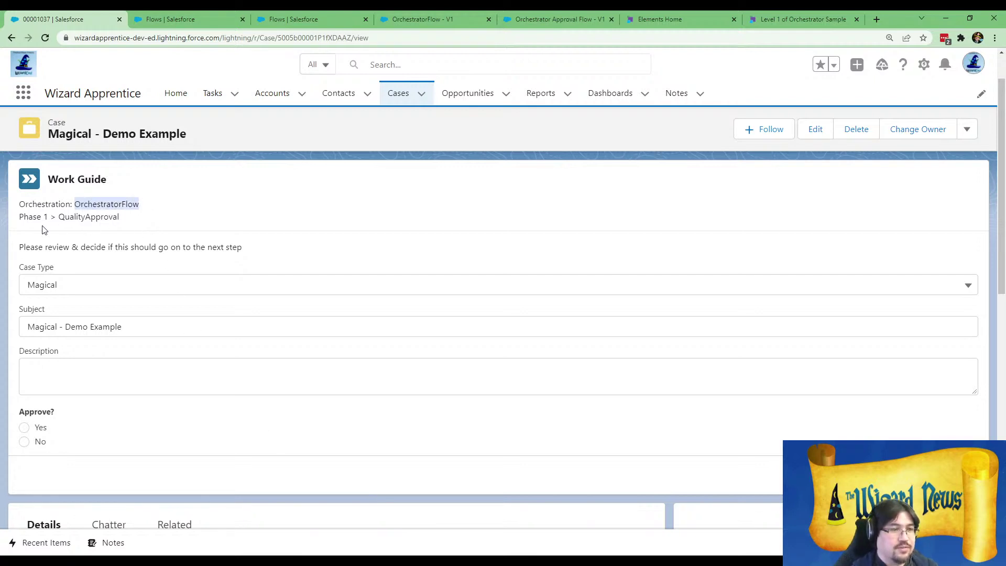
click(22, 219)
drag(22, 219, 130, 218)
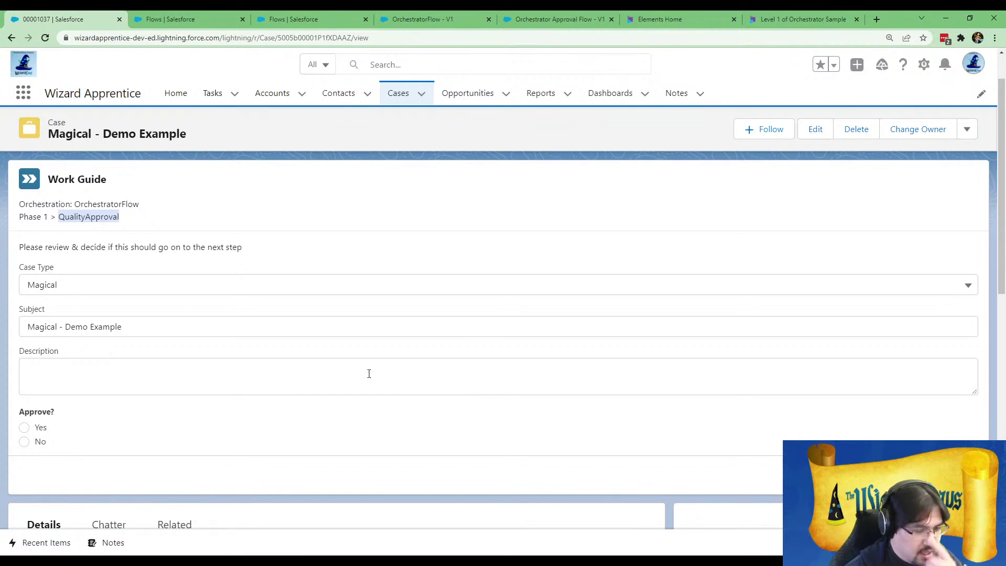
click(220, 372)
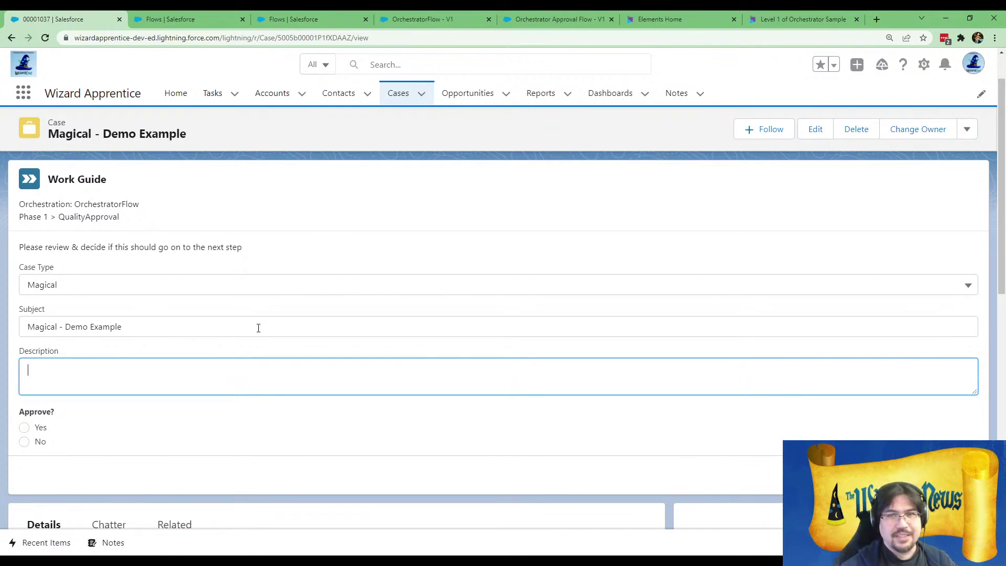
click(25, 427)
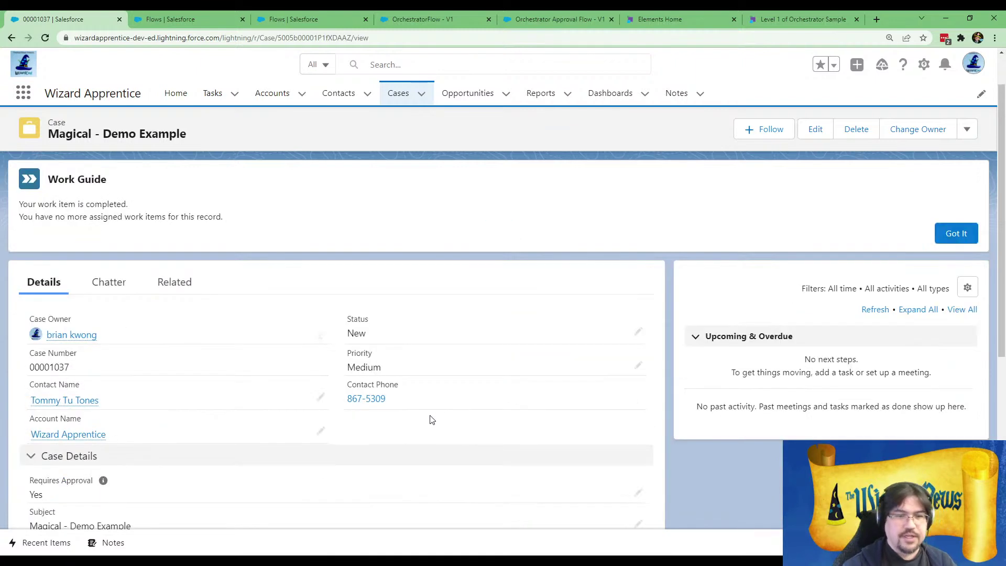
drag(21, 211, 200, 252)
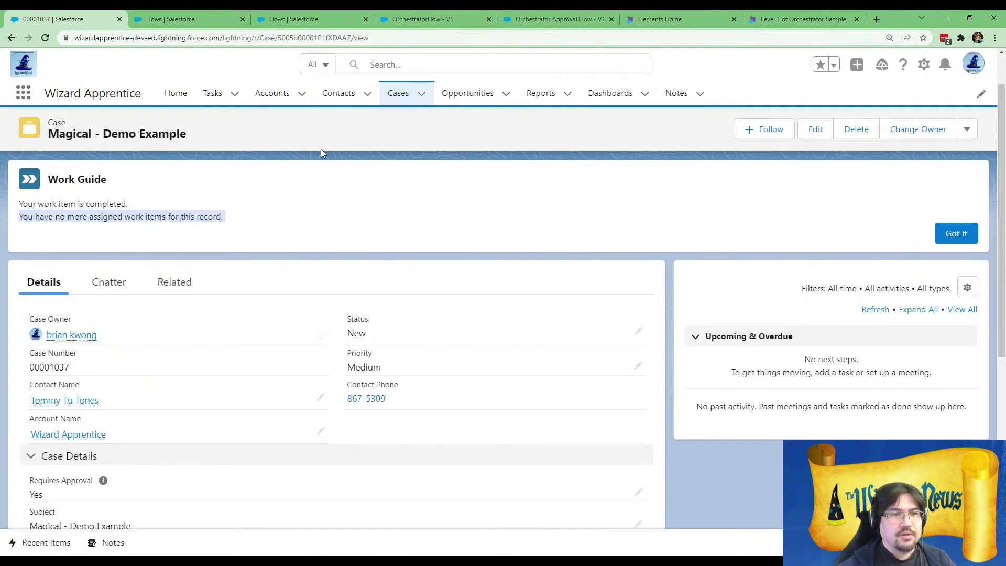
- Search the app launcher for "orch" to find the orchestration items
click(19, 97)
text(orch)
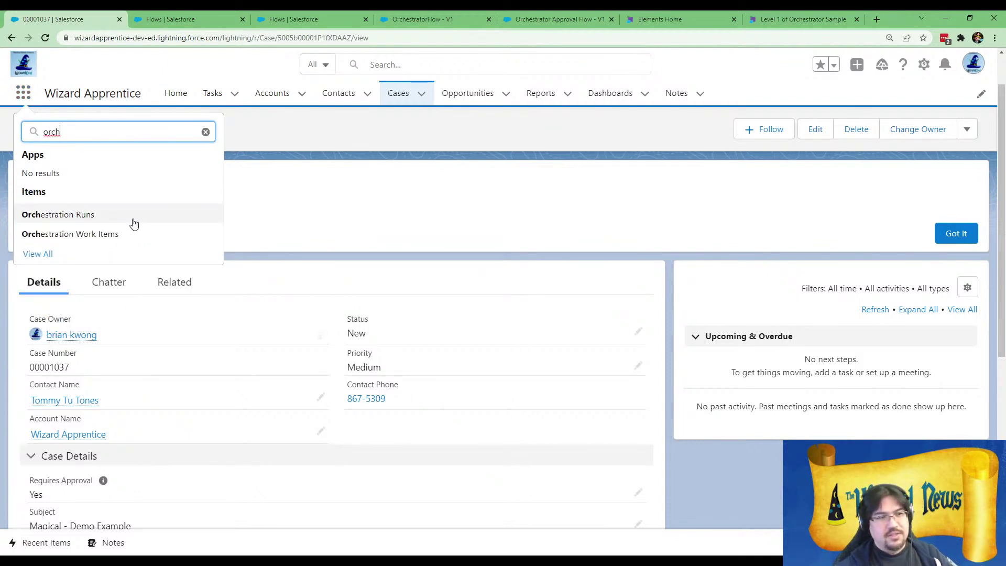
- Open the Orchestration Runs object with the All Orchestration Runs list view and open the in-progress run
click(133, 222)
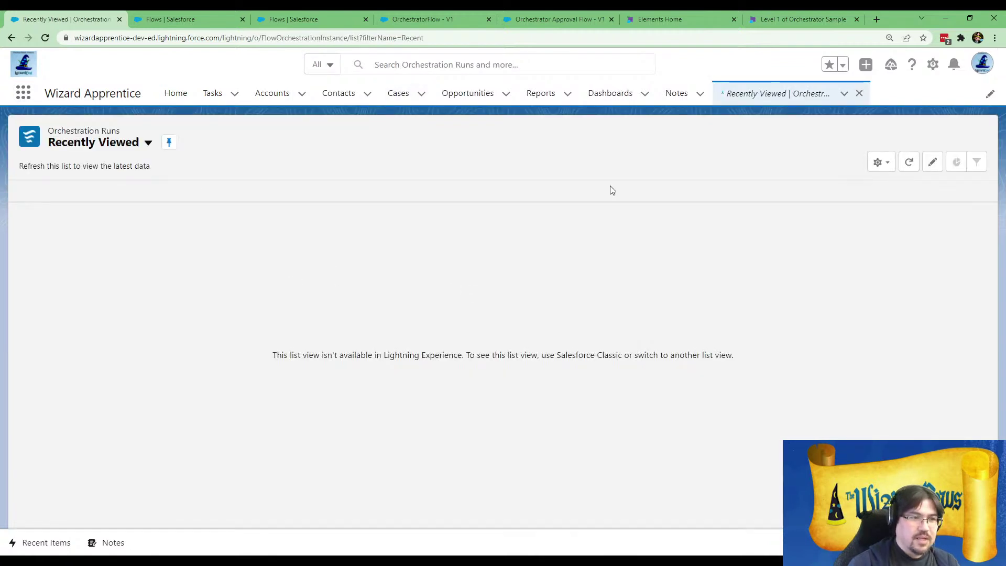
click(149, 142)
click(133, 186)
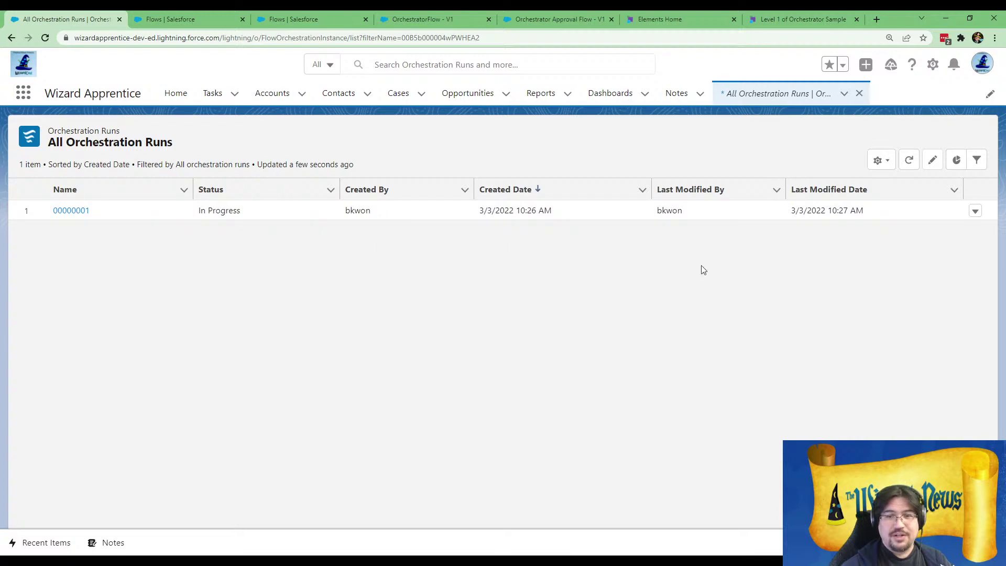
click(79, 211)
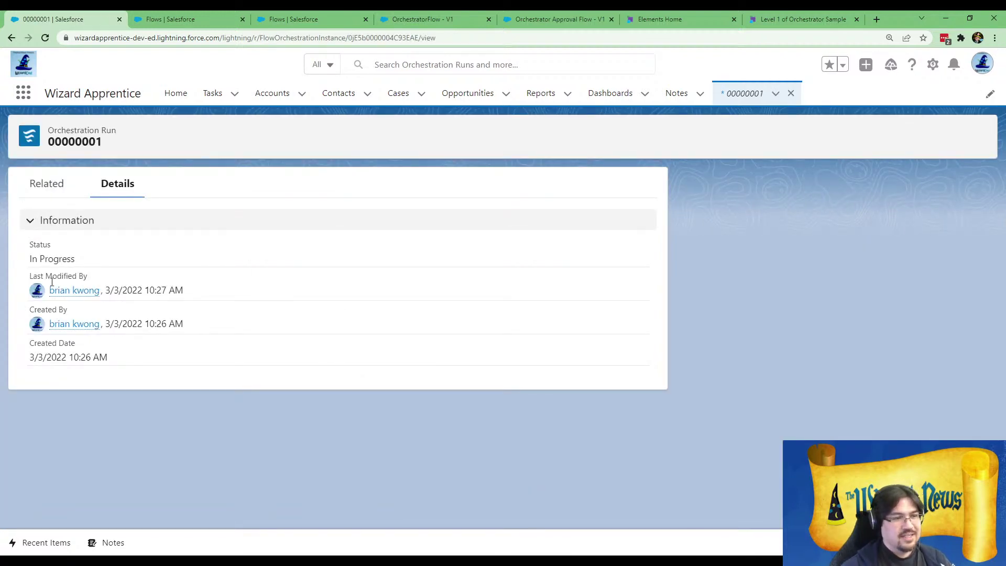
- Examine the run's details and its related stage runs, step runs and run history
click(47, 184)
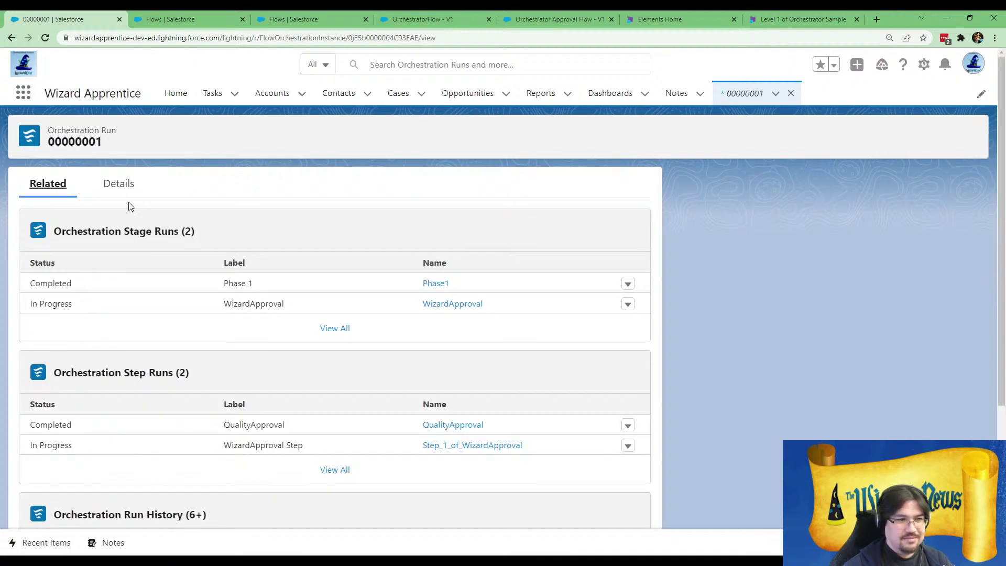
click(120, 186)
click(72, 187)
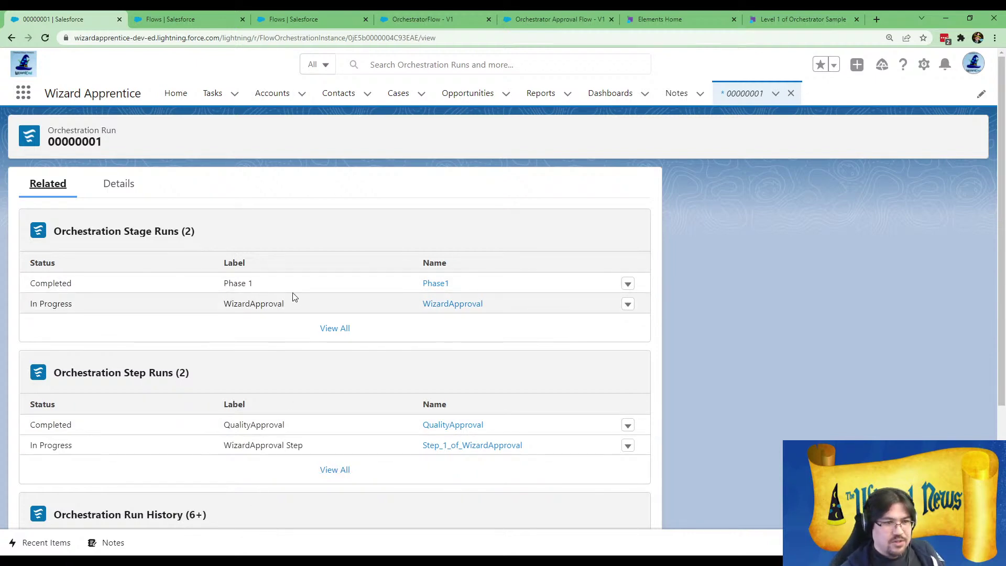
drag(220, 287, 301, 311)
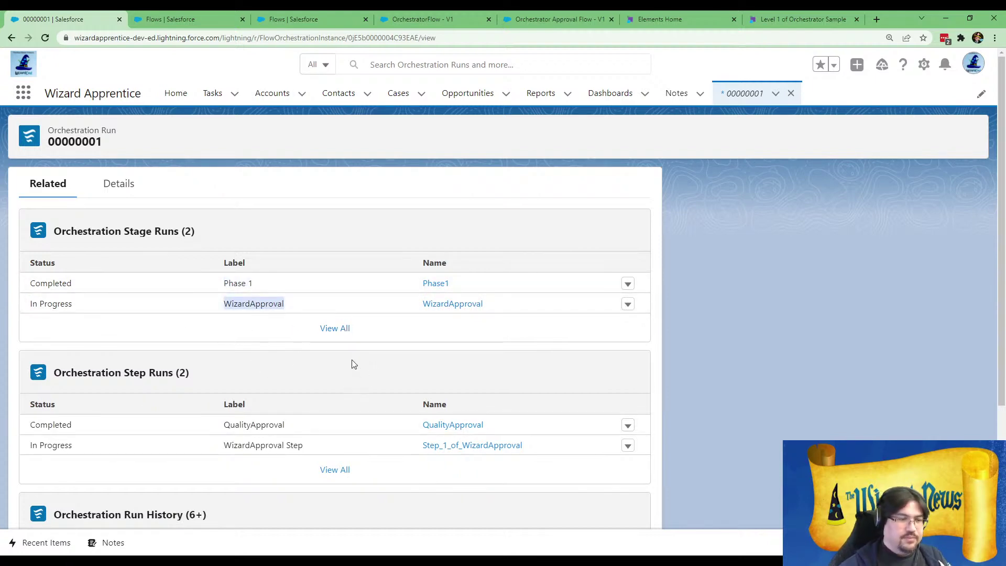
scroll(355, 365, down, 3)
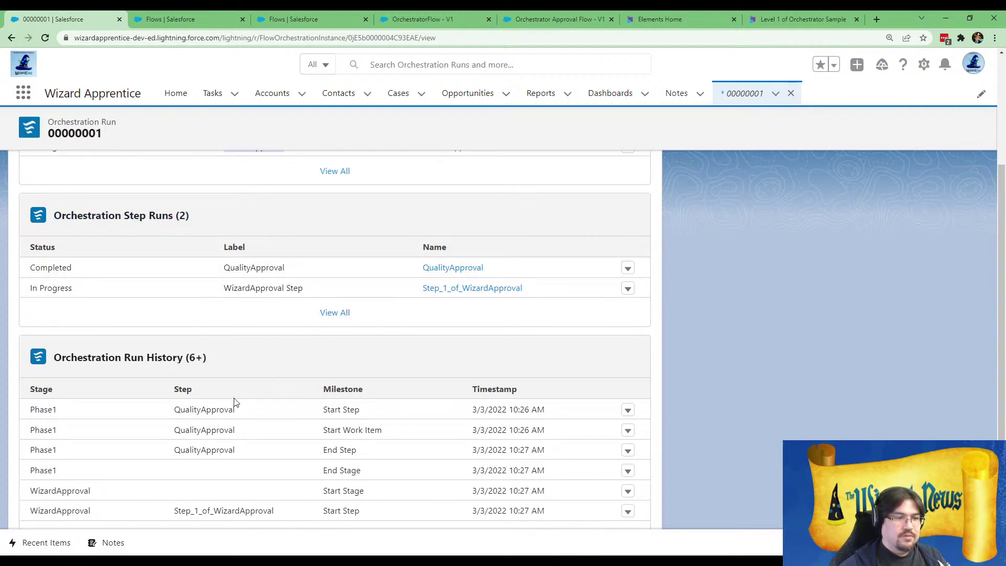
scroll(233, 398, down, 1)
scroll(377, 422, up, 5)
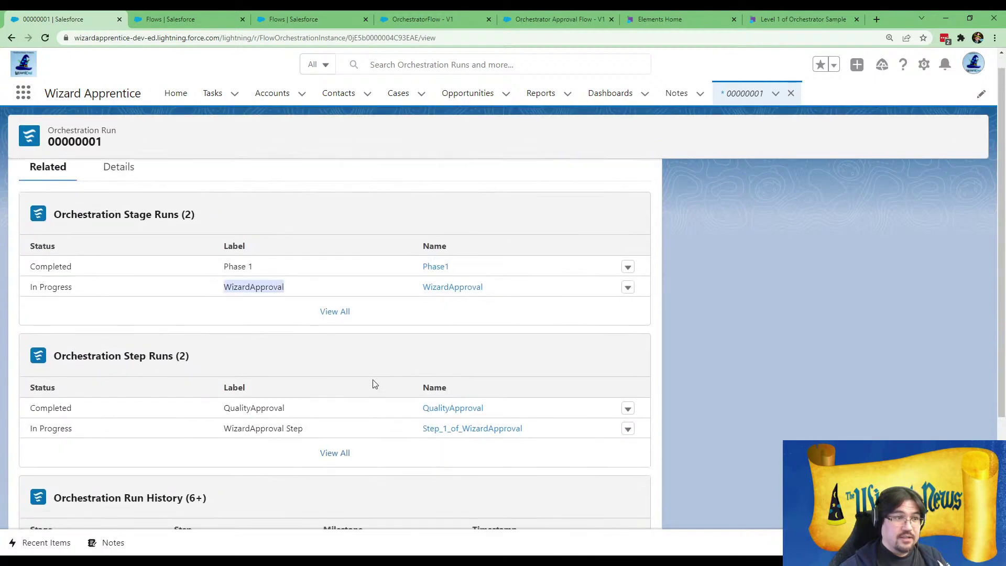
- Find the Orchestration Work Items object by searching for "orc" and show its All Work Items list view
click(23, 93)
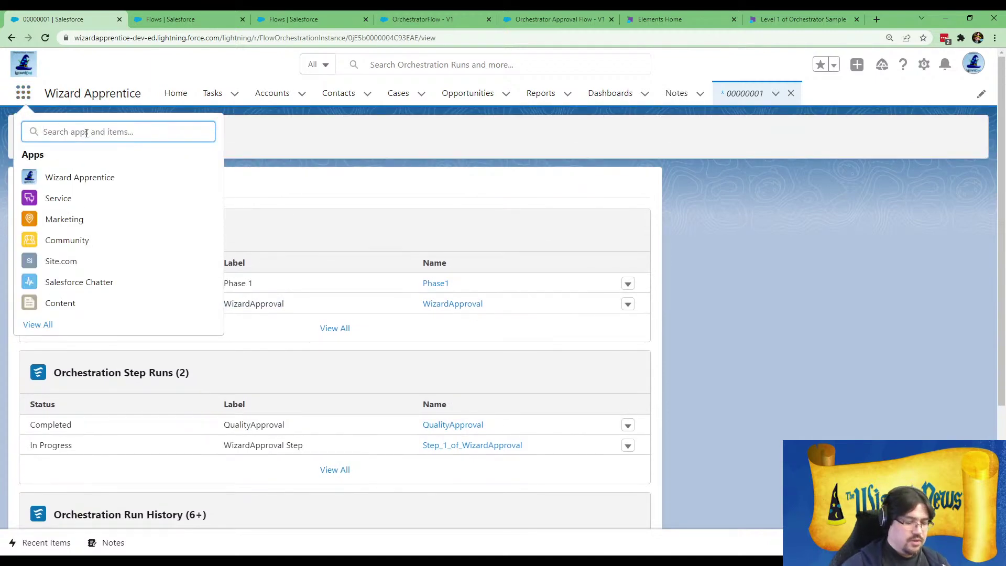
text(orh)
key(BackSpace)
text(c)
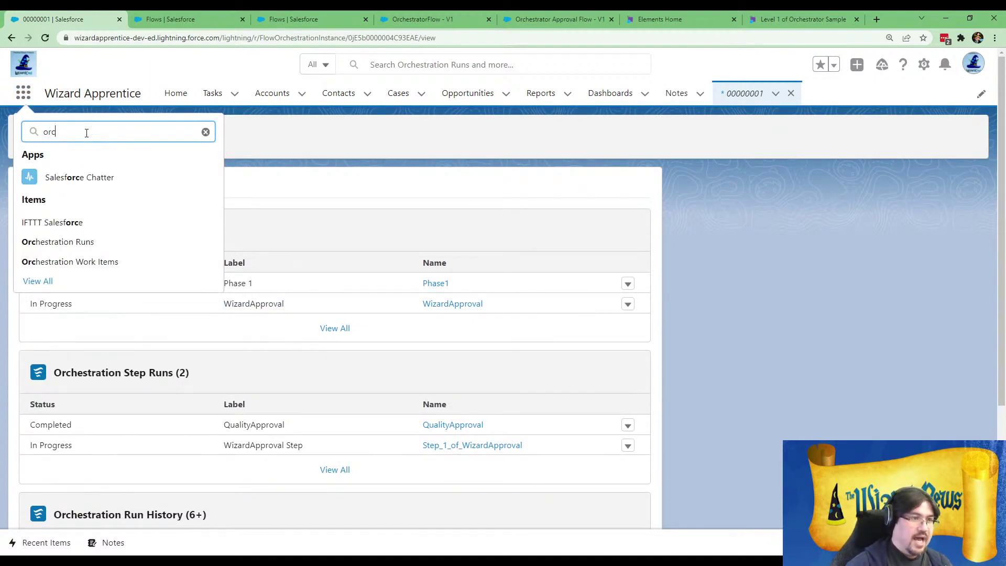
click(153, 259)
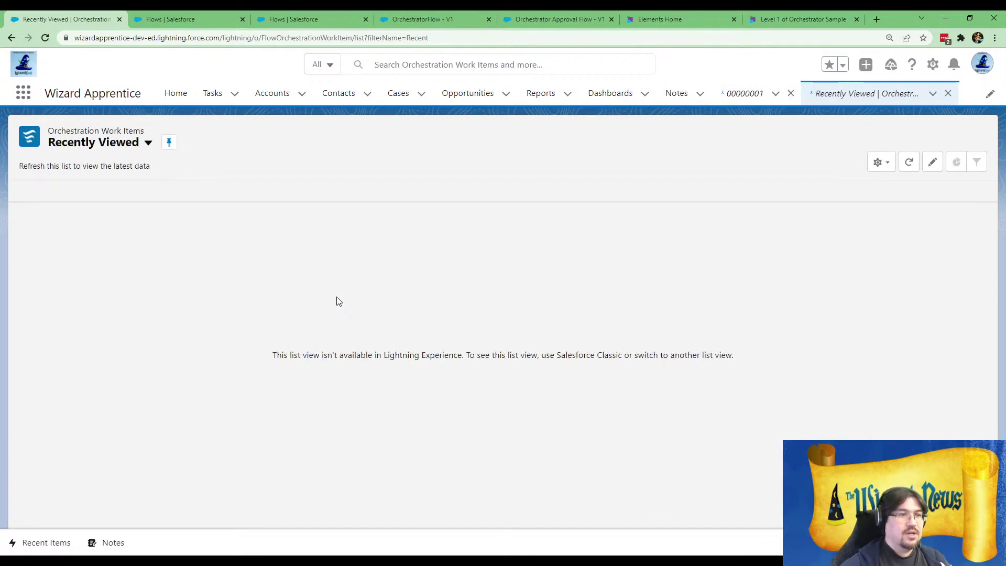
click(148, 142)
click(110, 210)
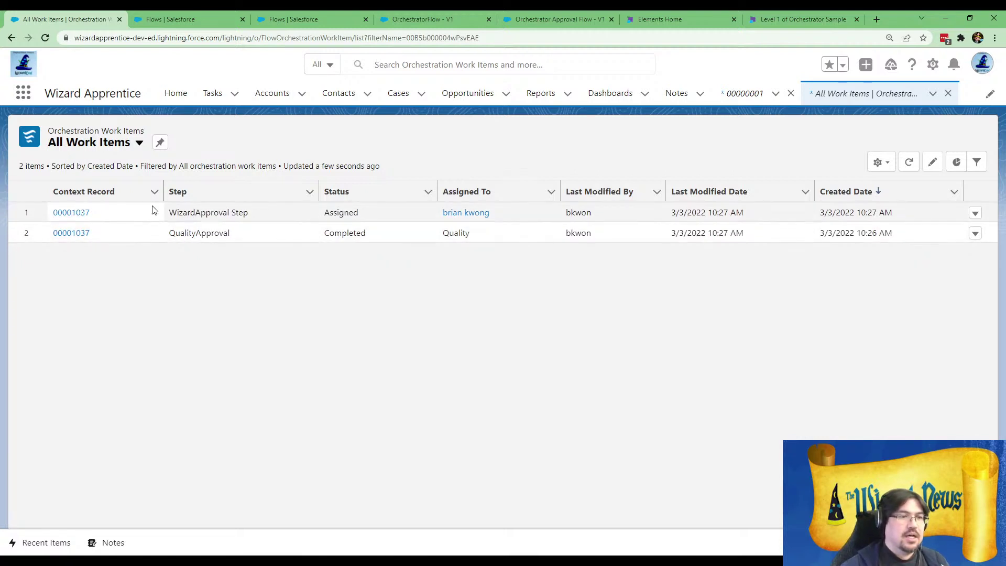
- Review the step, status and assignee of the QualityApproval and WizardApproval Step work items
drag(161, 231, 469, 236)
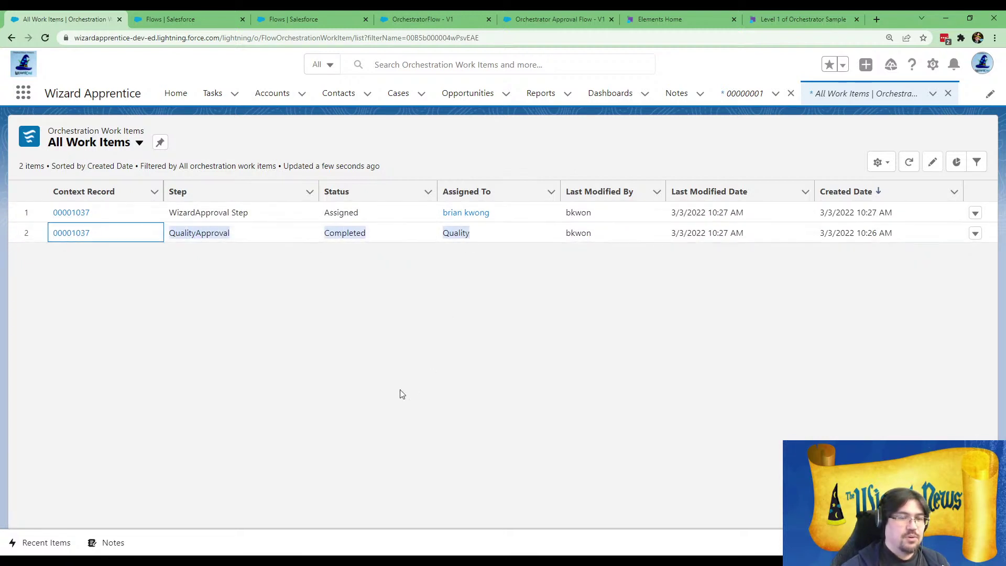
drag(178, 212, 503, 219)
click(464, 329)
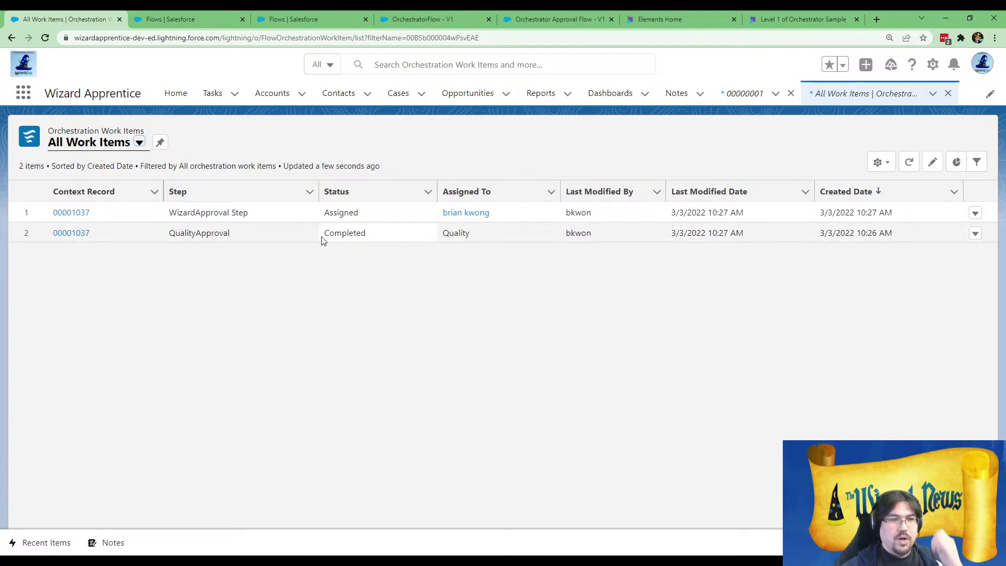
drag(325, 233, 368, 234)
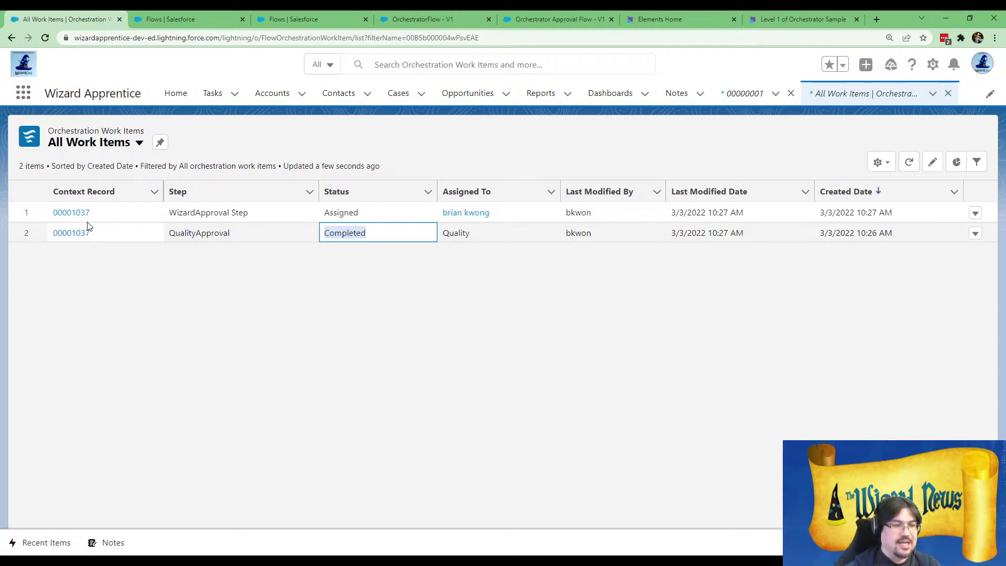
- Open the case linked to the QualityApproval work item and complete its WizardApproval step with Approve set to Yes
click(78, 233)
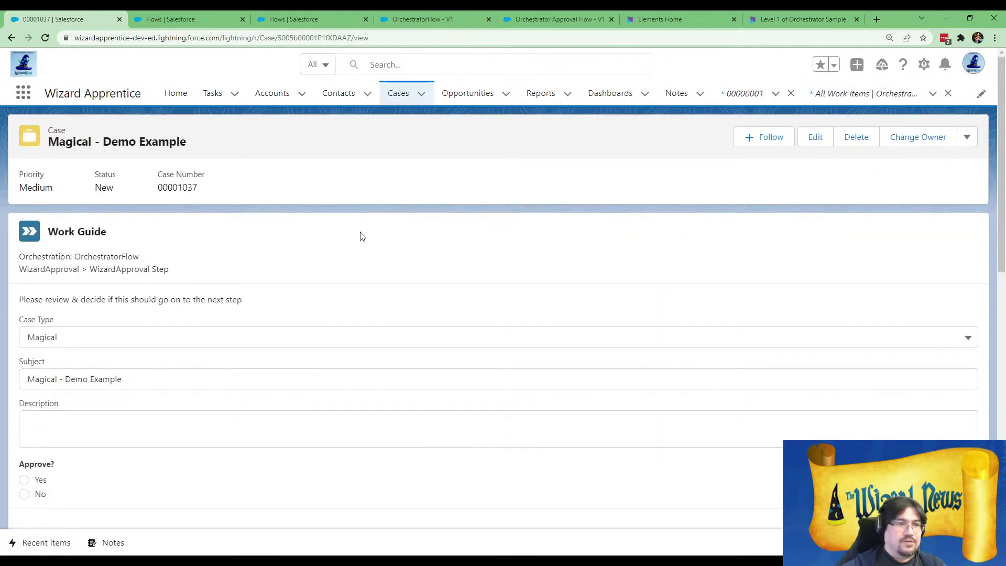
scroll(359, 235, down, 1)
scroll(337, 234, up, 1)
scroll(286, 240, down, 3)
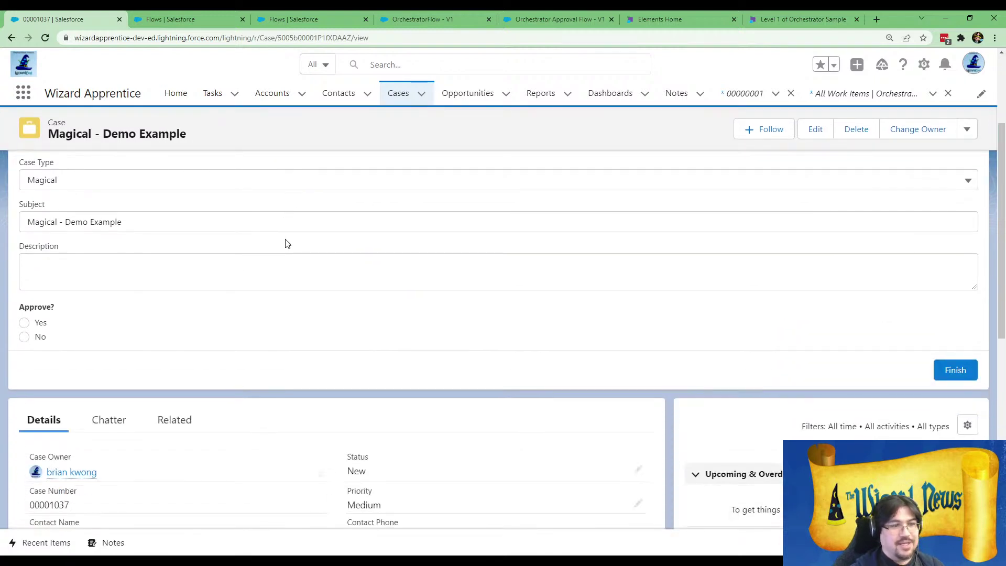
click(24, 326)
click(953, 370)
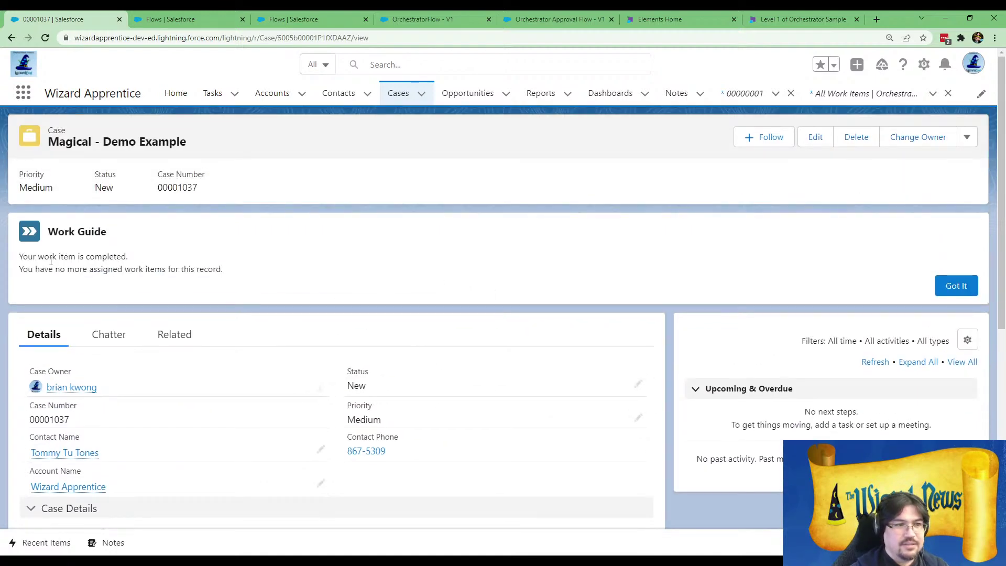
drag(51, 260, 235, 275)
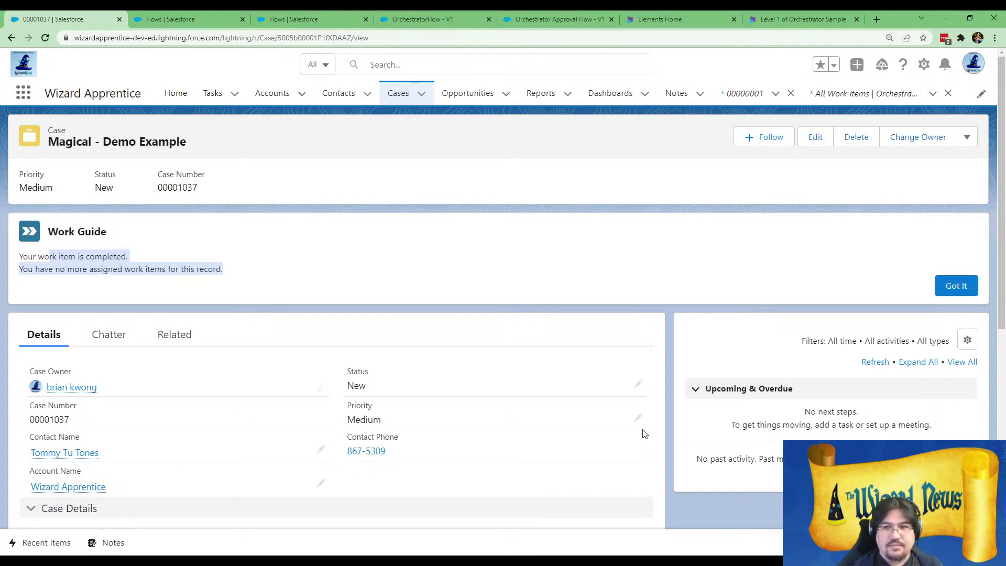
click(955, 285)
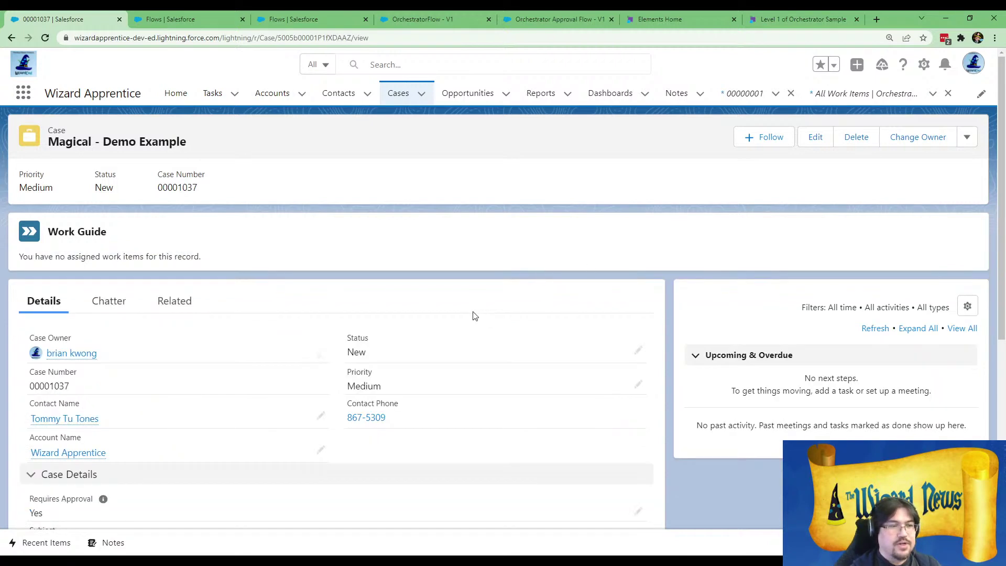
- Return to Orchestration Work Items and show the All Work Items list view to check the statuses after the approval
click(23, 94)
text(orch)
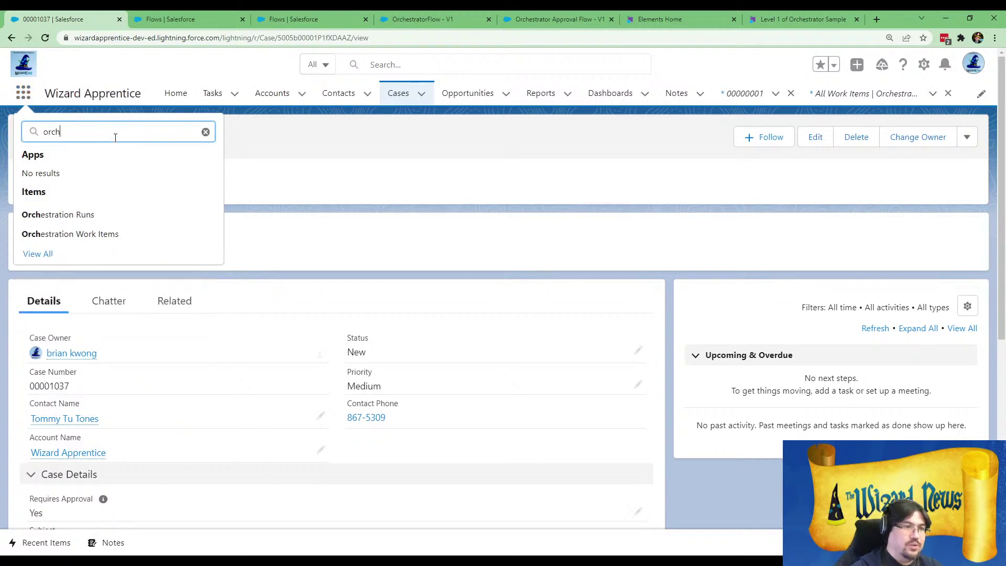
click(79, 233)
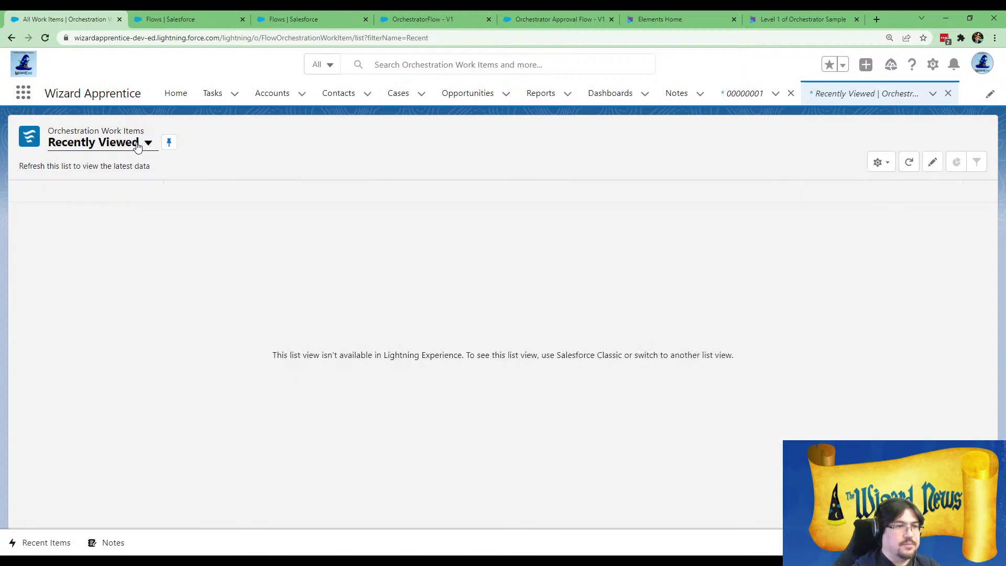
click(139, 145)
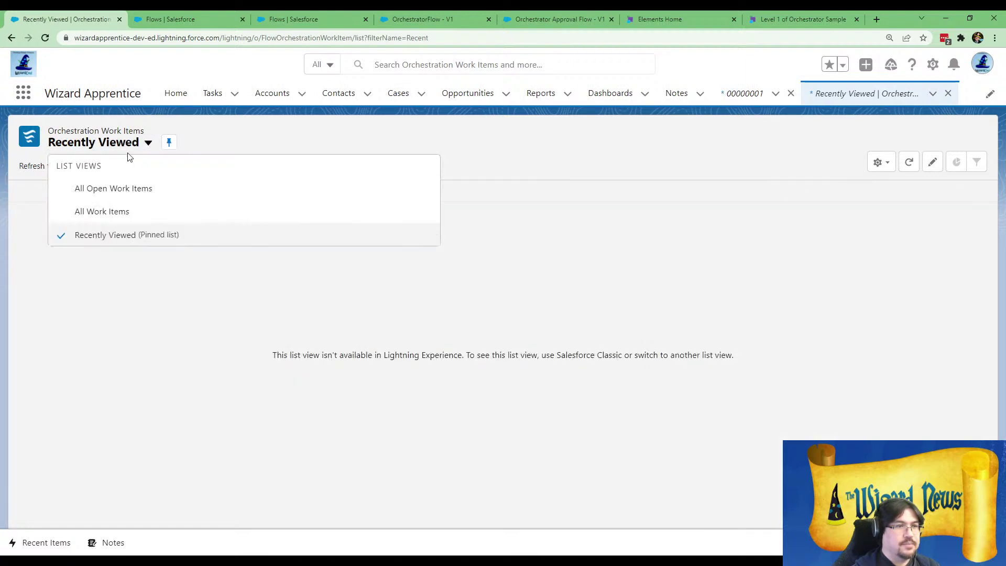
click(94, 211)
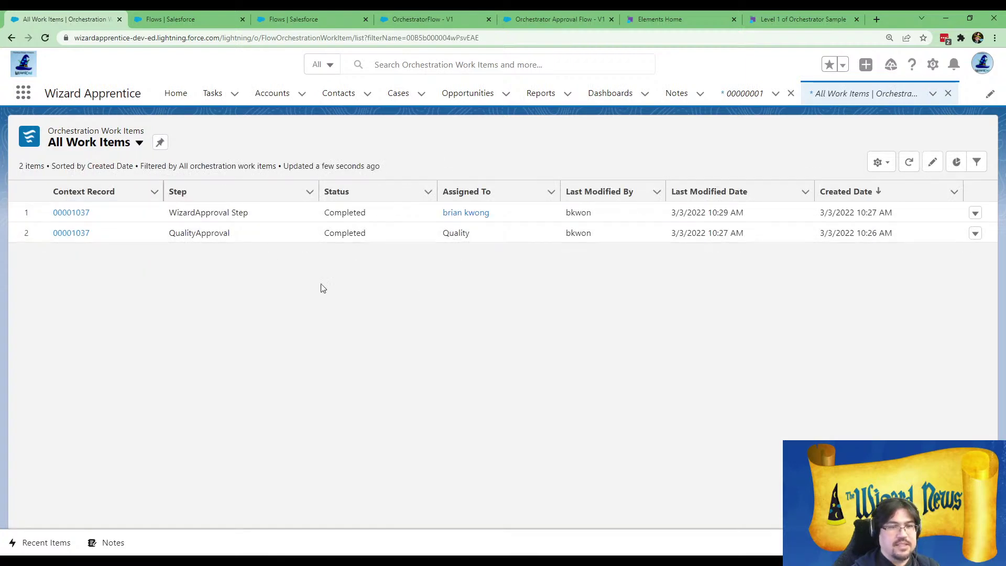
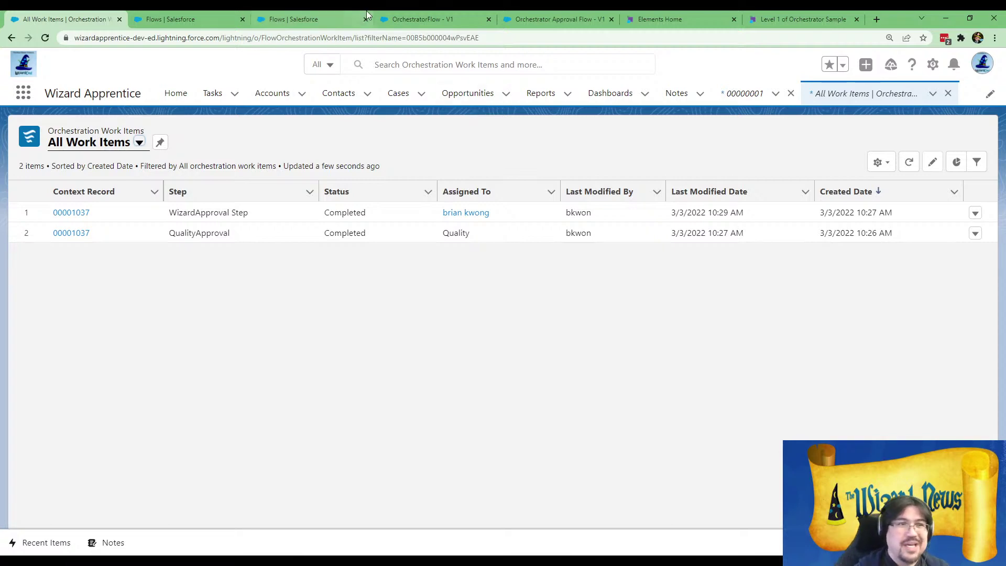
- Switch to OrchestratorFlow in Flow Builder and examine the Phase 1 stage, the Next Approval Group decision and its branches
click(335, 19)
click(435, 19)
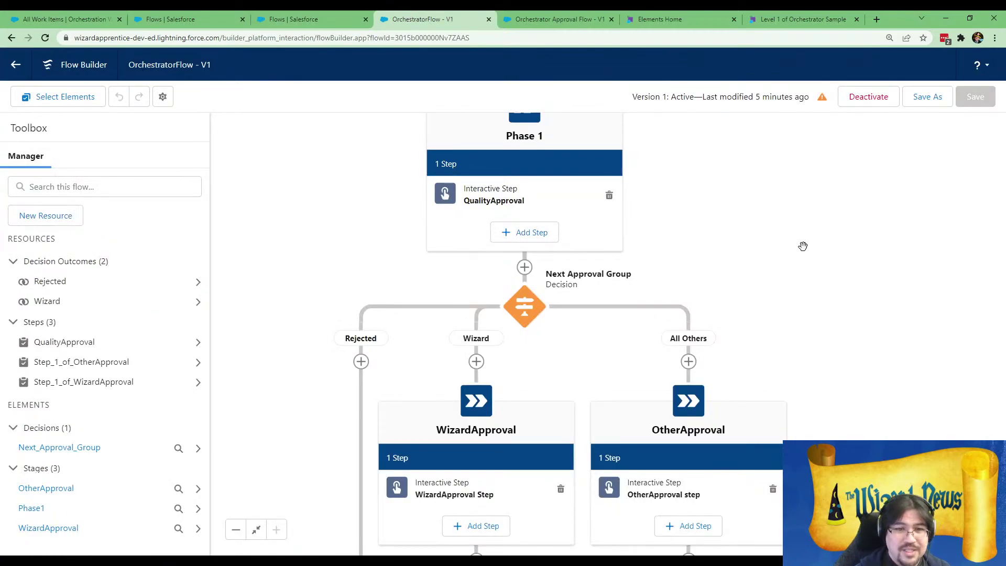
drag(738, 245, 791, 341)
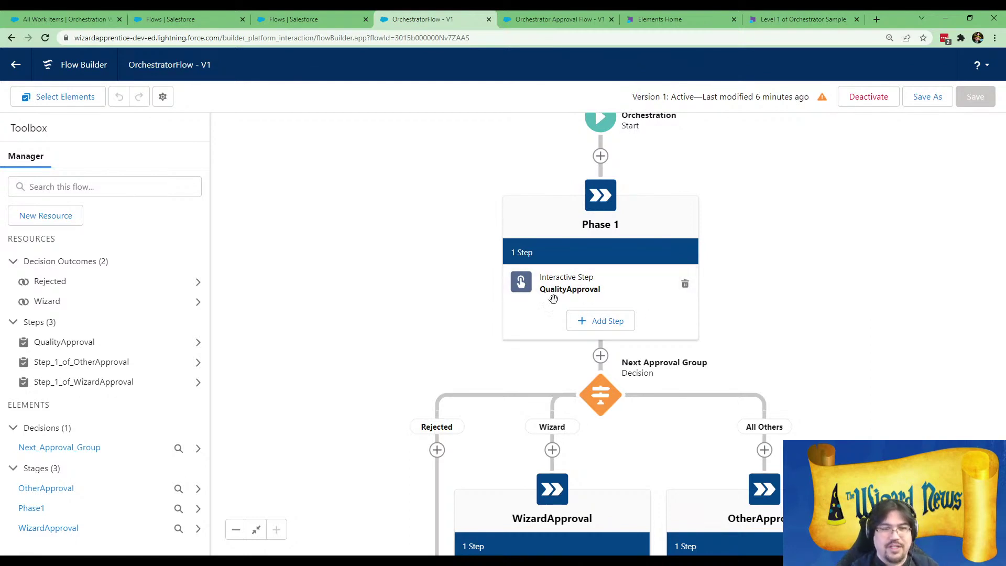
drag(852, 404, 761, 343)
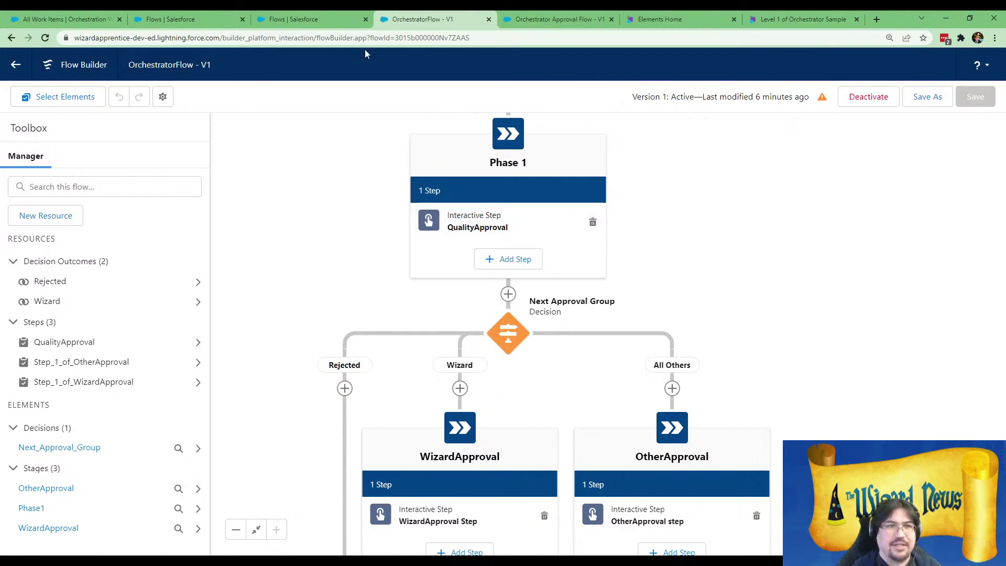
- In Setup, search for "custom", open Custom Metadata Types and manage the records of Orchestrator Assignment
click(209, 16)
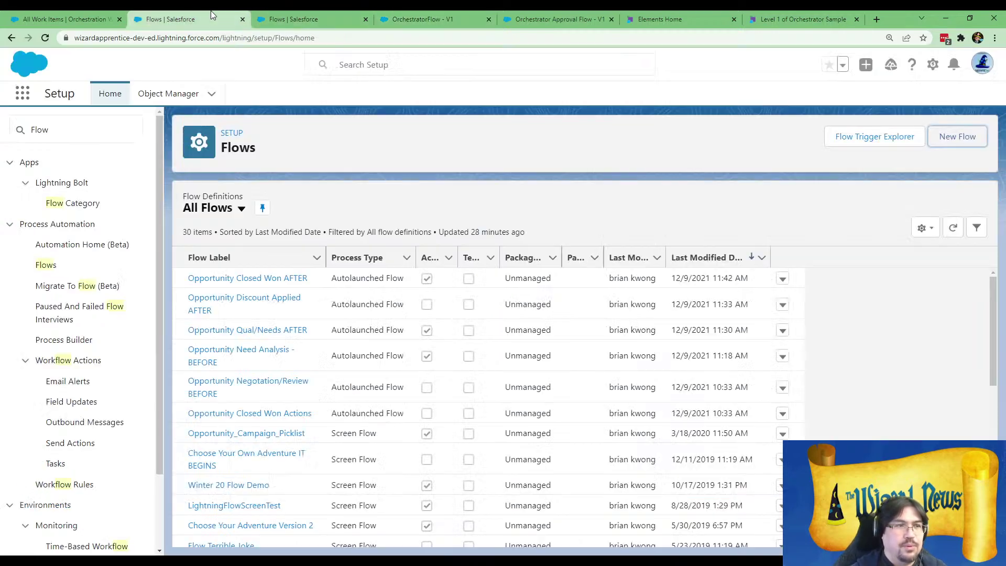
double_click(58, 126)
text(c)
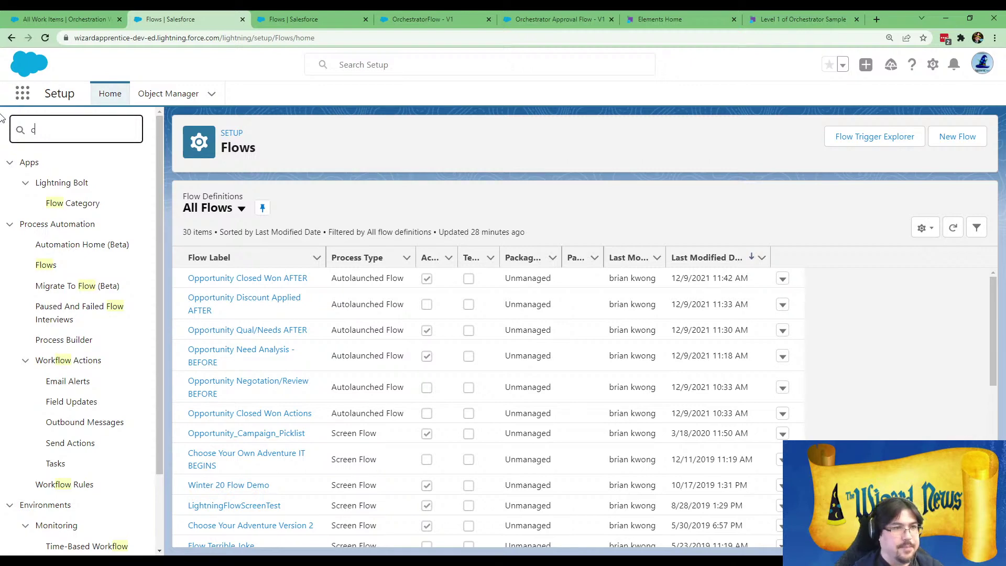
text(ustom)
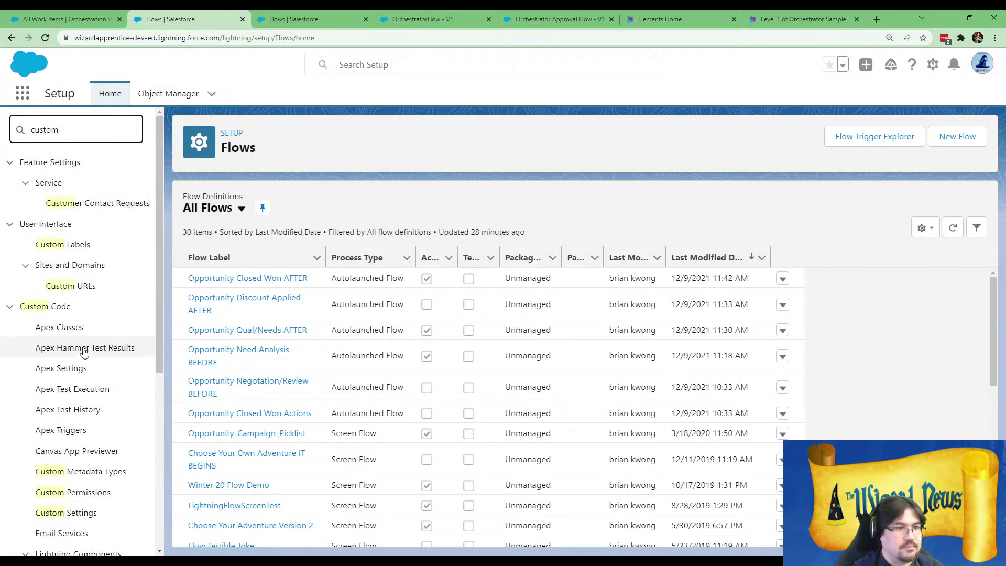
click(78, 471)
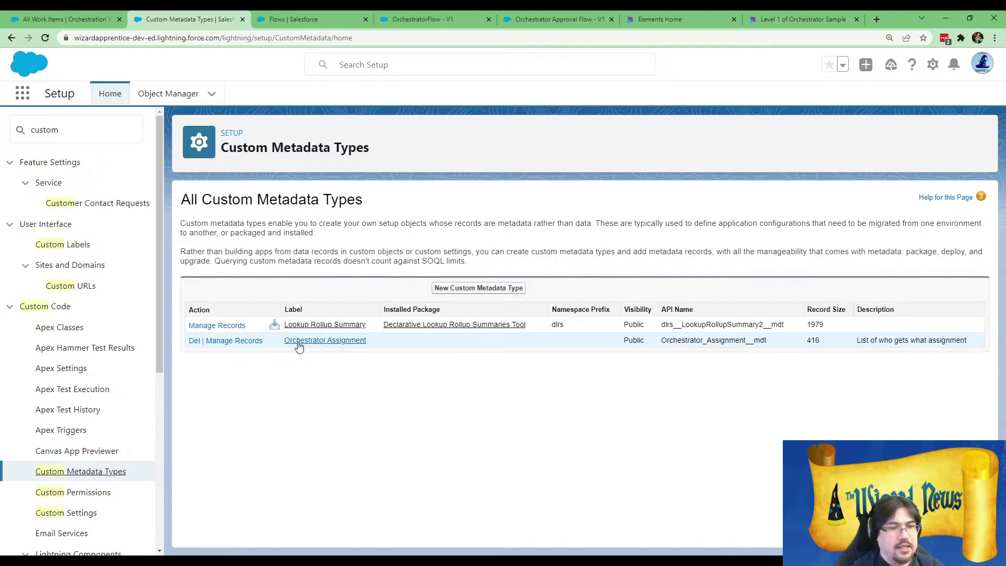
click(242, 341)
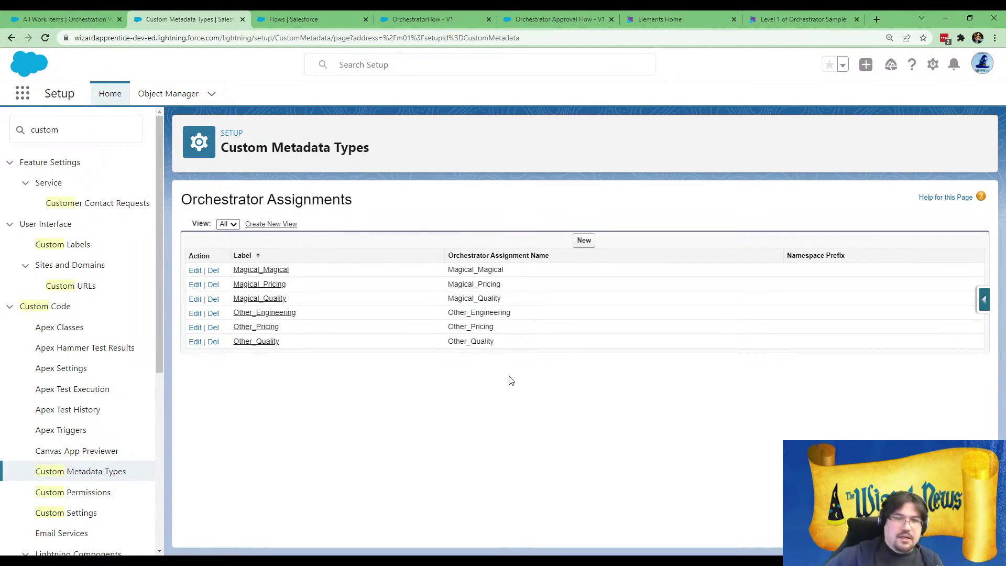
- Start a new Orchestrator Assignments list view named "all" and add Department and Type to its displayed fields
click(255, 224)
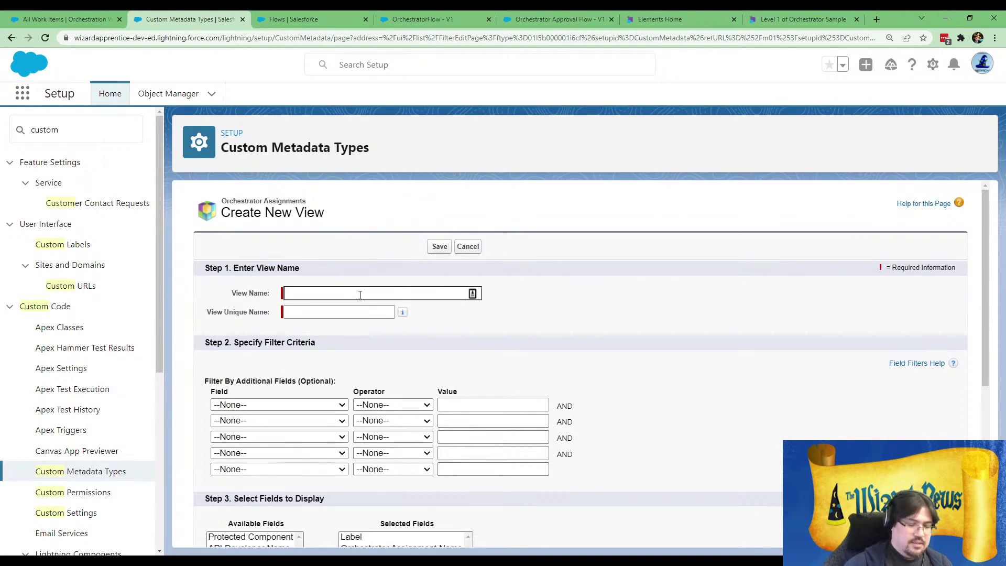
text(all)
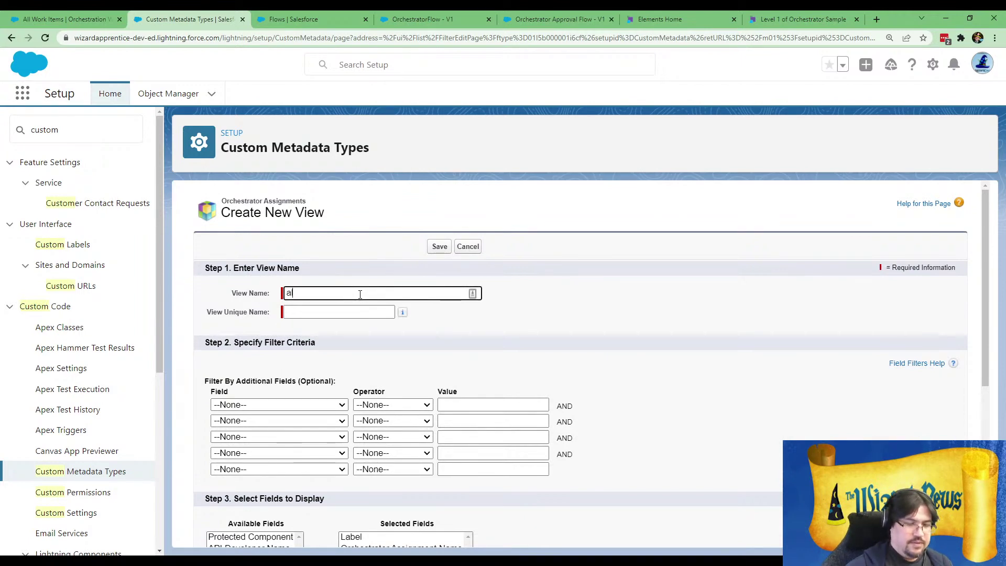
key(Tab)
scroll(566, 360, down, 3)
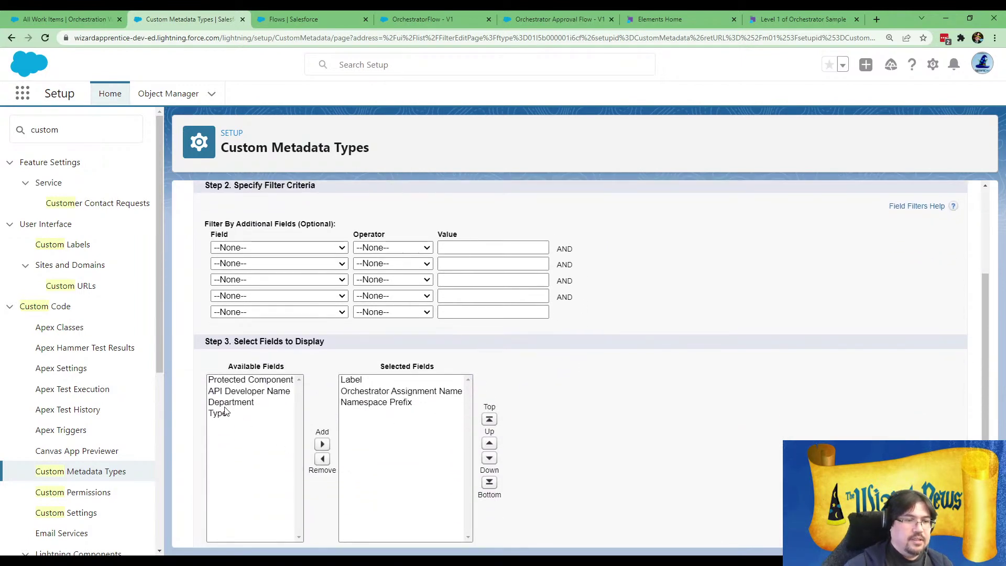
drag(227, 404, 220, 417)
click(322, 444)
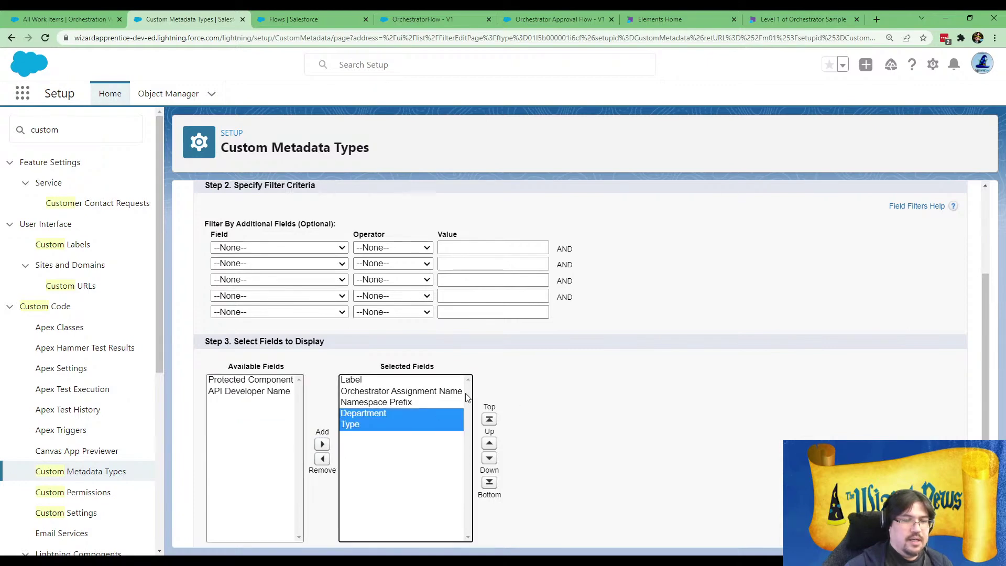
- Remove Namespace Prefix from the view's fields, move Orchestrator Assignment Name to the end, and save the view
click(406, 402)
click(322, 458)
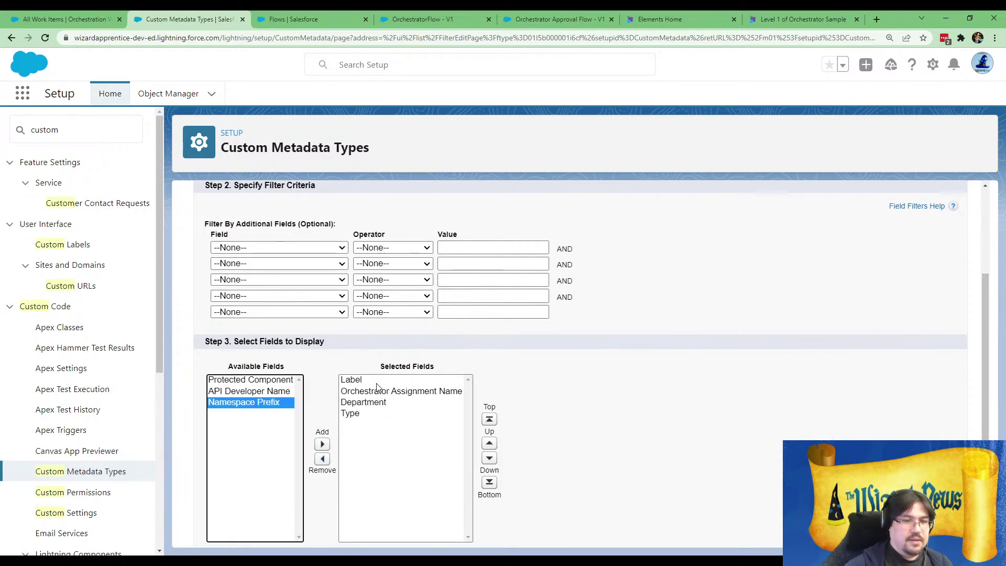
click(377, 391)
scroll(576, 471, down, 2)
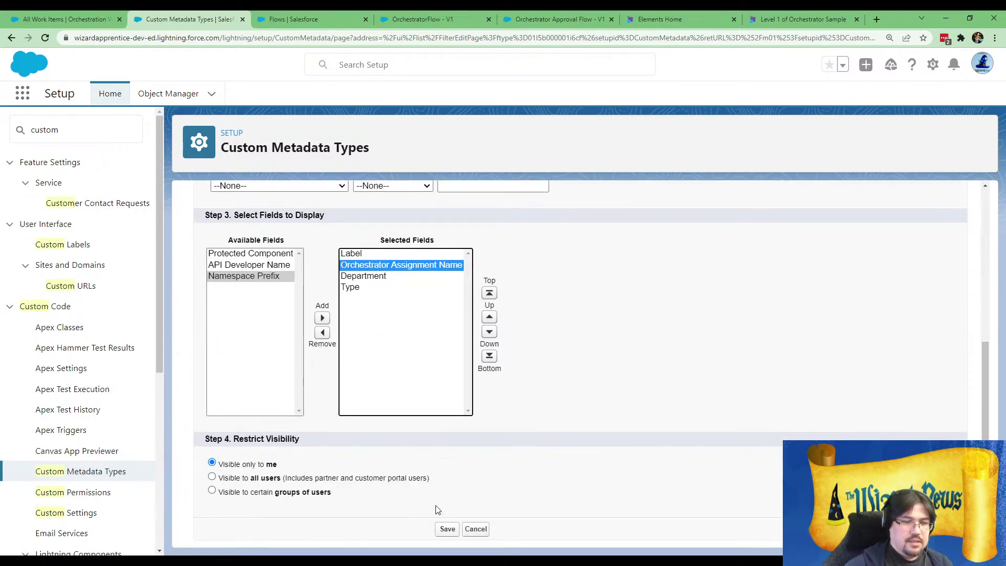
click(490, 356)
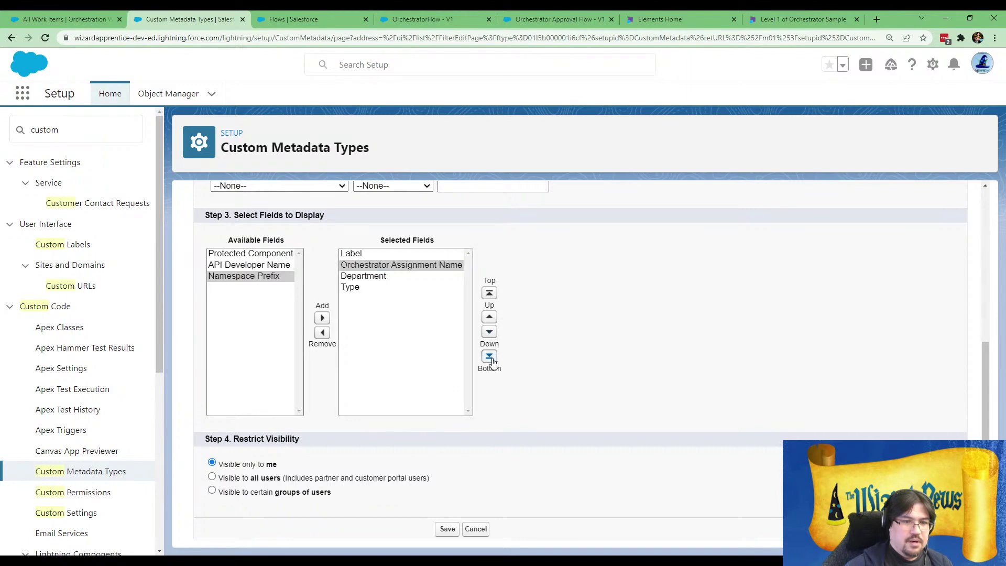
click(447, 529)
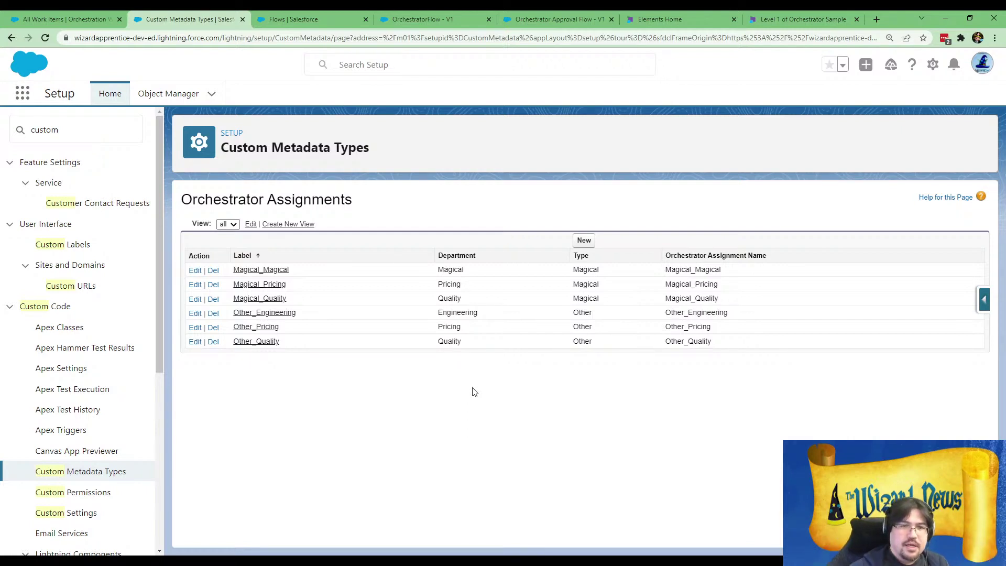
- Open the Magical_Magical assignment for editing, examine its API Developer Name value, and leave it without saving
click(195, 271)
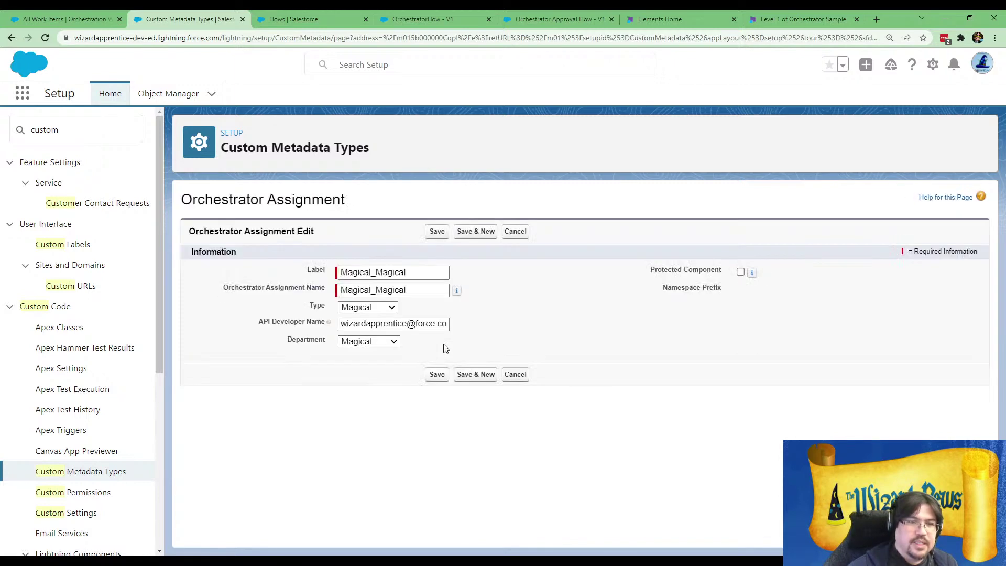
drag(341, 326, 489, 333)
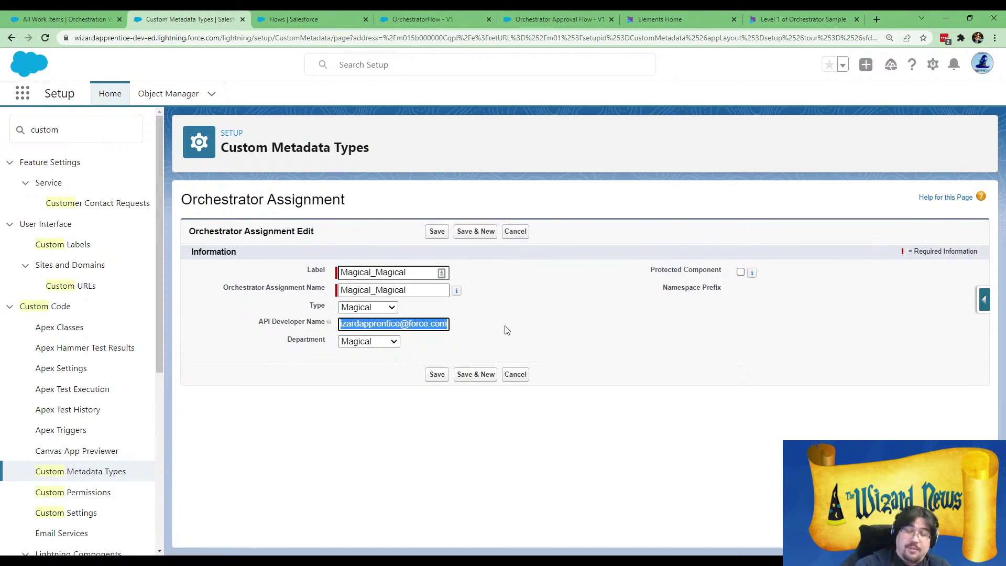
click(507, 330)
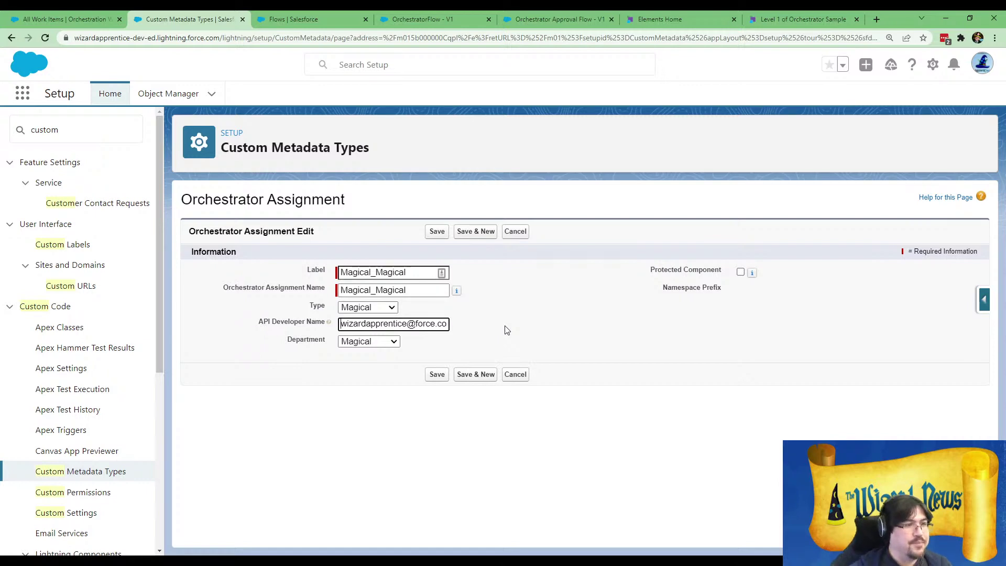
click(515, 232)
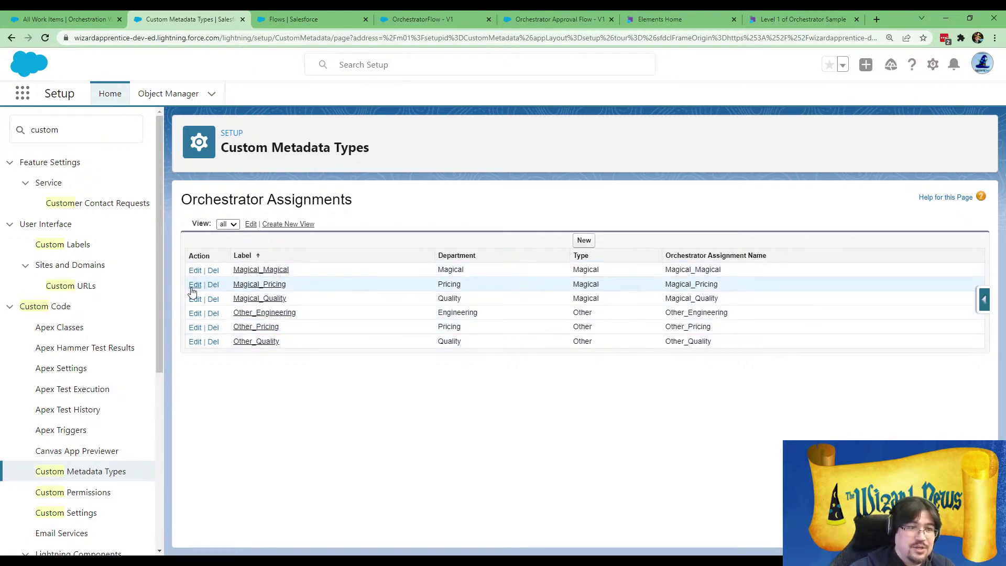
- Inspect the Magical_Pricing assignment record, followed by the API Developer Name value of Magical_Quality
click(193, 286)
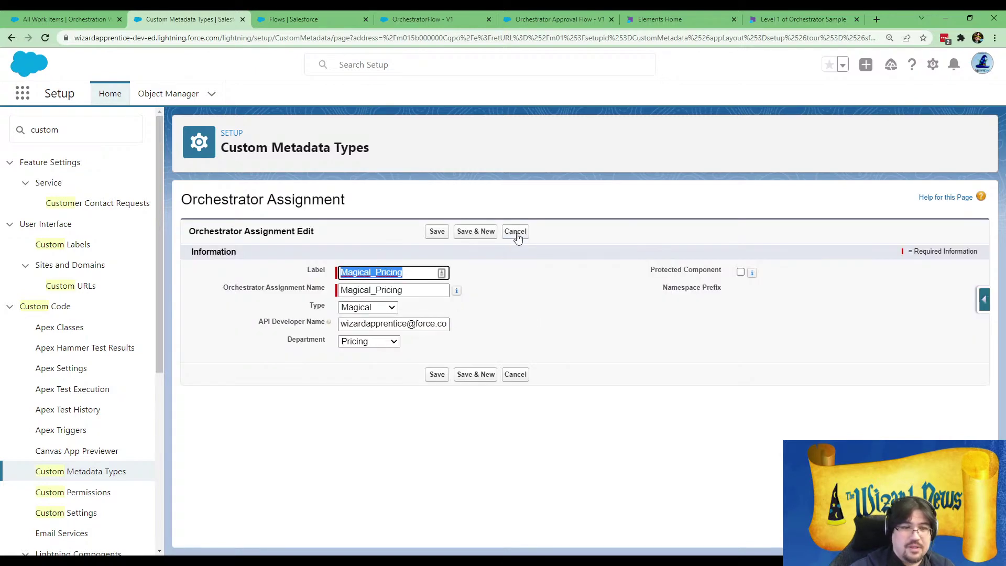
click(515, 232)
click(192, 299)
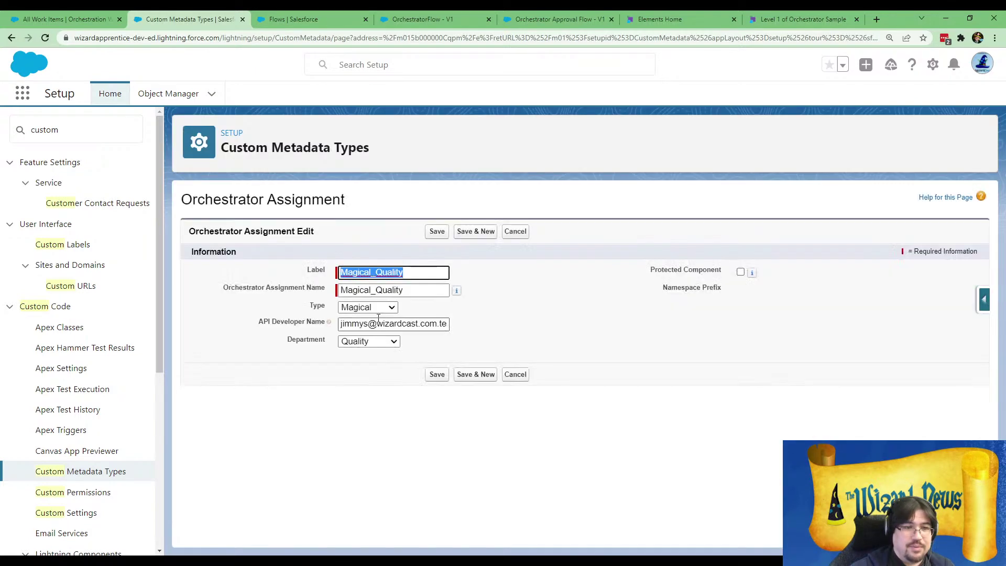
drag(341, 325, 540, 332)
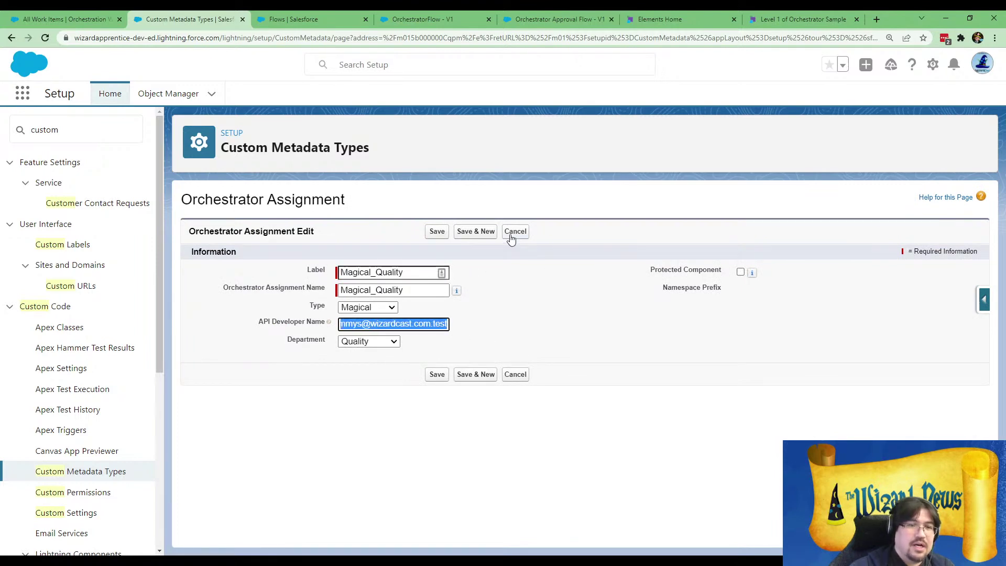
- Search Setup for "public" and bring up Public Groups in a separate browser tab
click(47, 130)
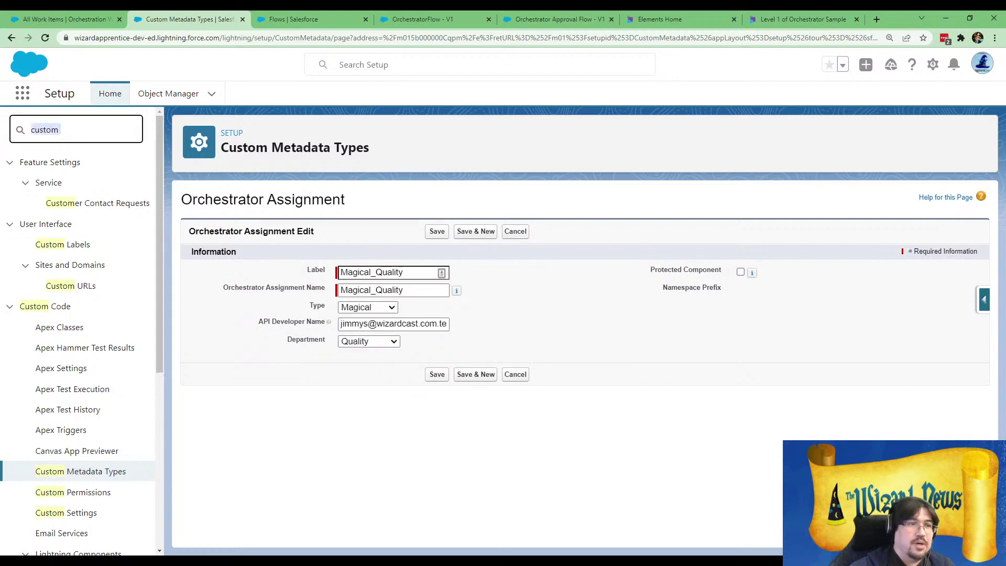
text(public)
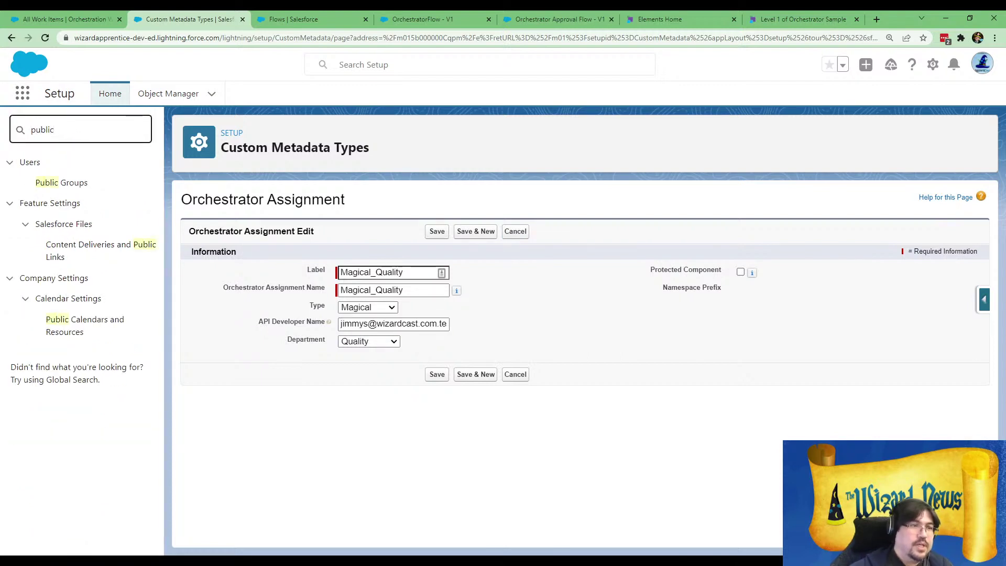
middle_click(73, 184)
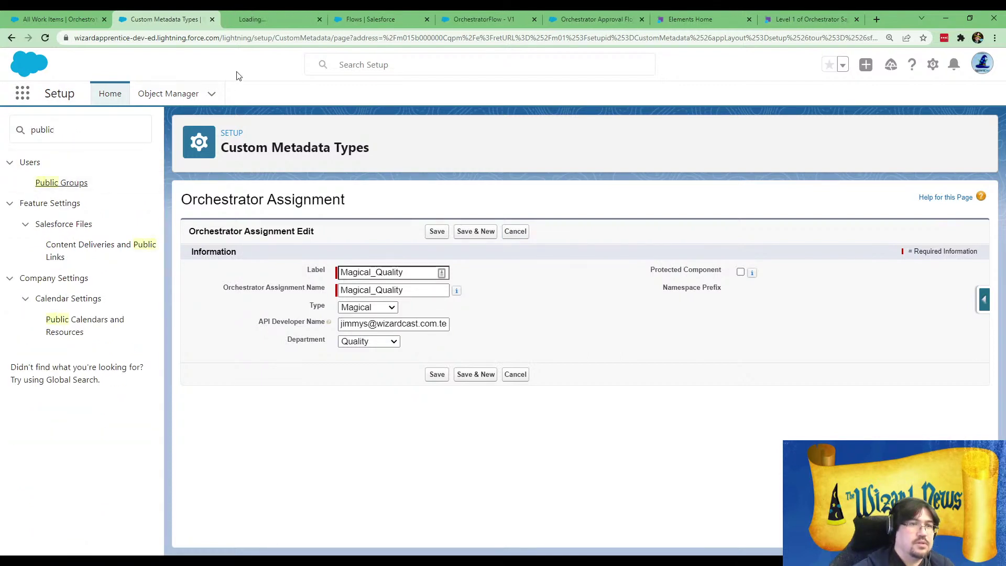
click(264, 20)
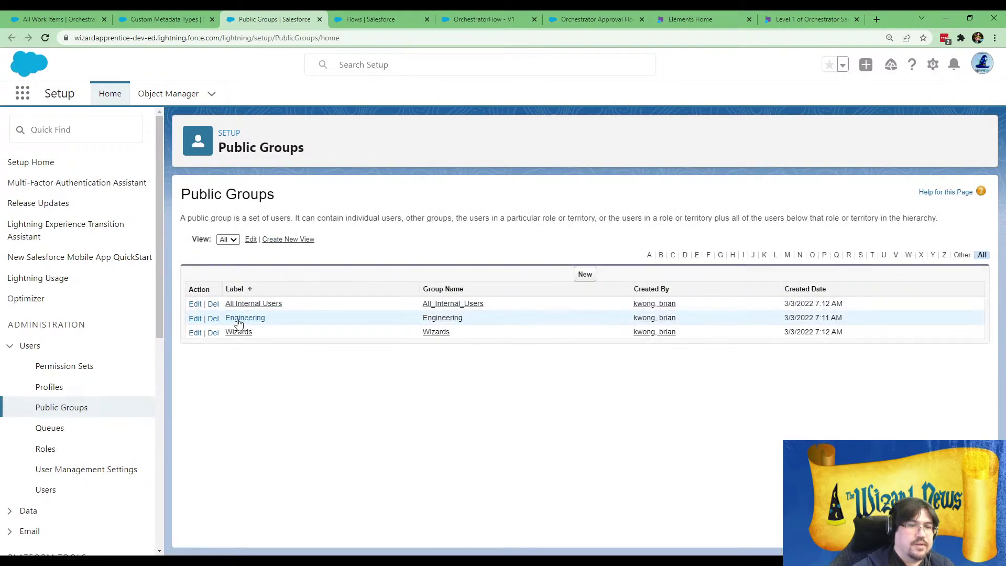
- Open the Engineering public group, examine its label and group name in edit mode, and leave without saving
click(245, 318)
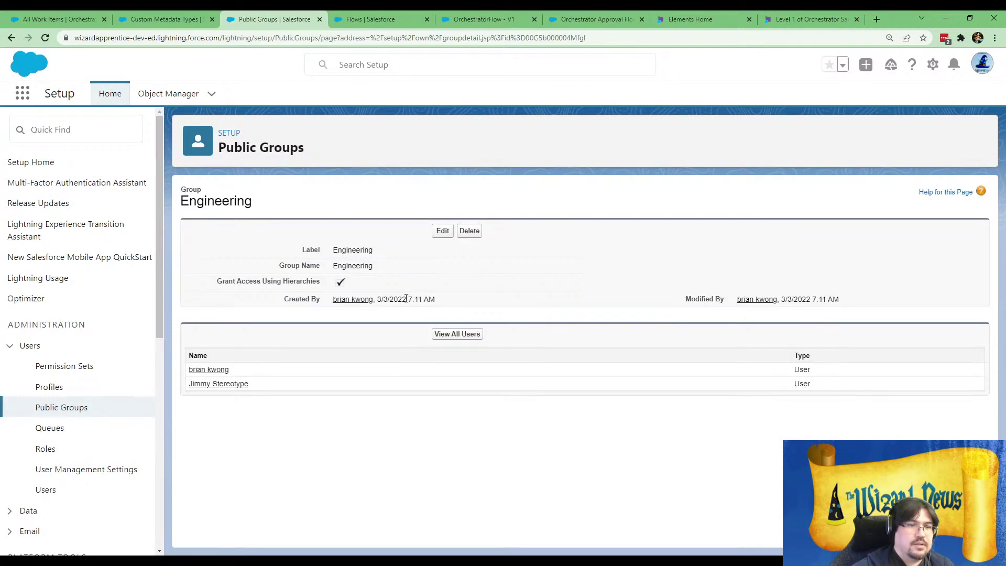
click(442, 231)
drag(281, 291, 322, 293)
mouse_move(355, 313)
drag(298, 270, 355, 268)
click(464, 231)
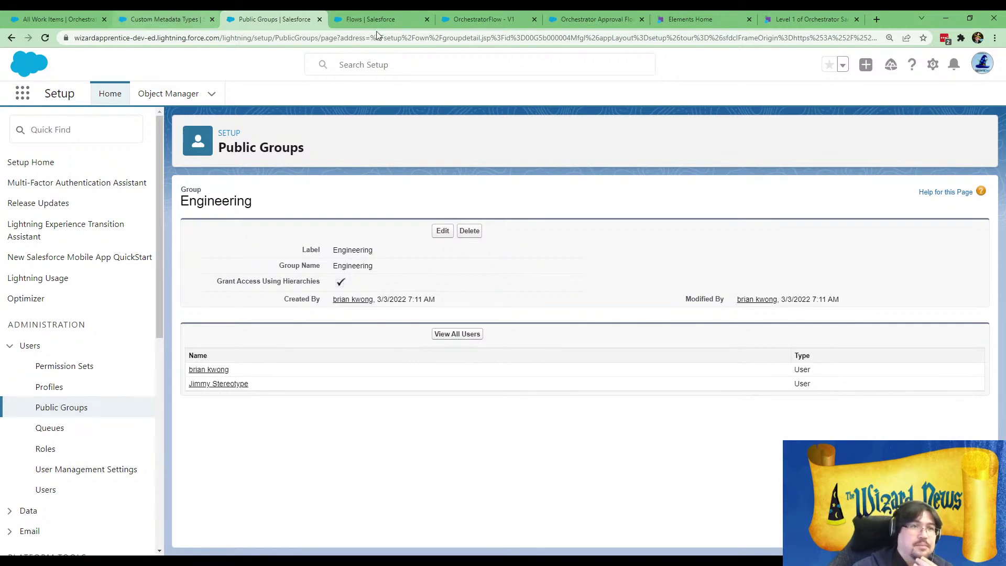
- Glance at OrchestratorFlow, then cancel the Magical_Quality edit and review the Department values in the Orchestrator Assignments list
click(487, 19)
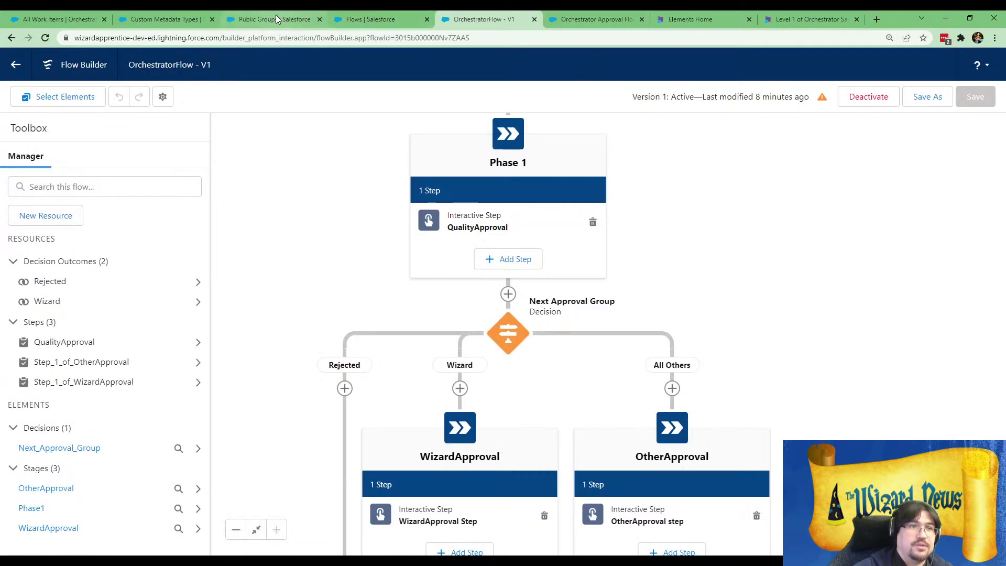
click(183, 19)
click(522, 379)
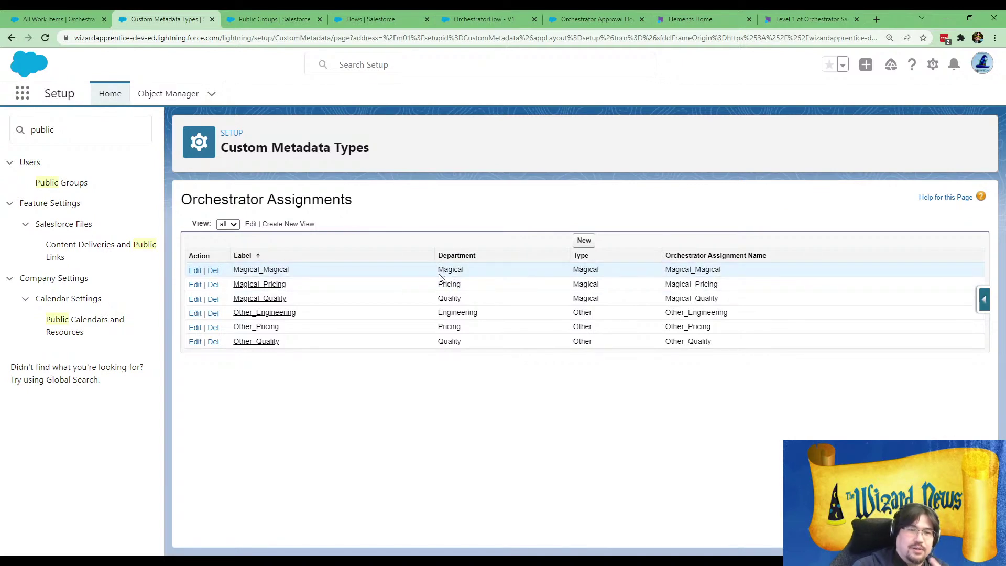
drag(437, 270, 461, 284)
click(456, 304)
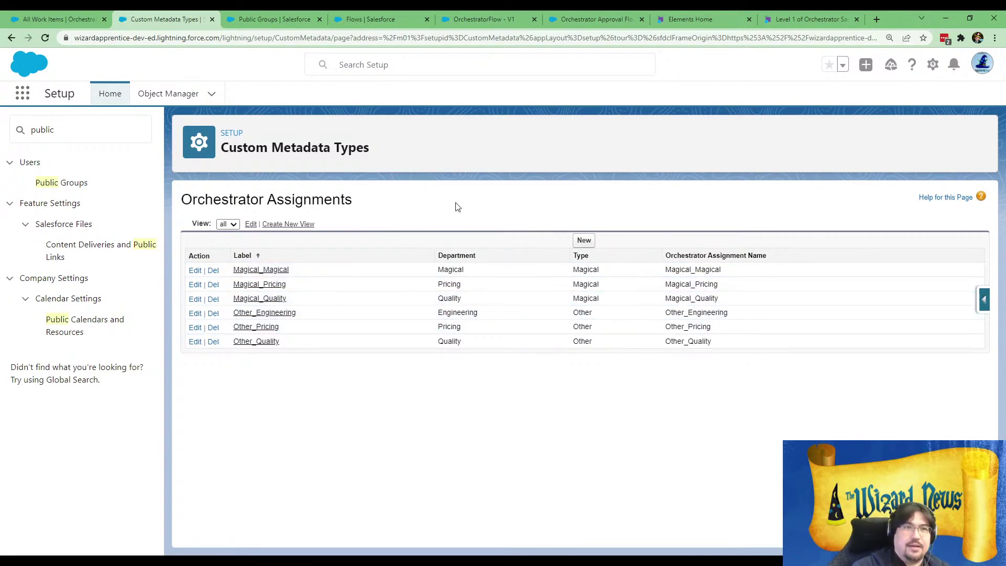
- From the Flows page in Setup, create a new Autolaunched Flow (No Trigger)
click(344, 20)
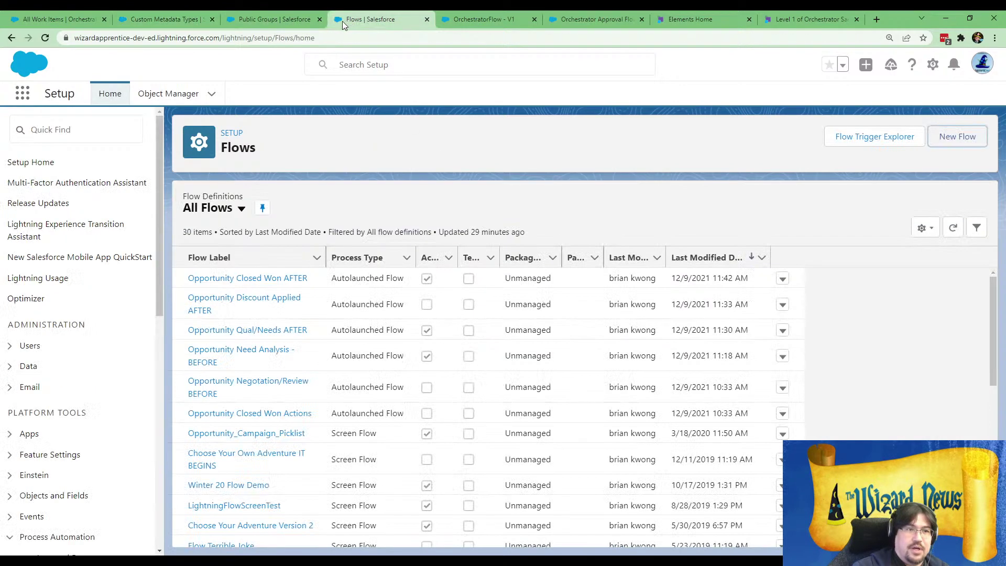
click(954, 134)
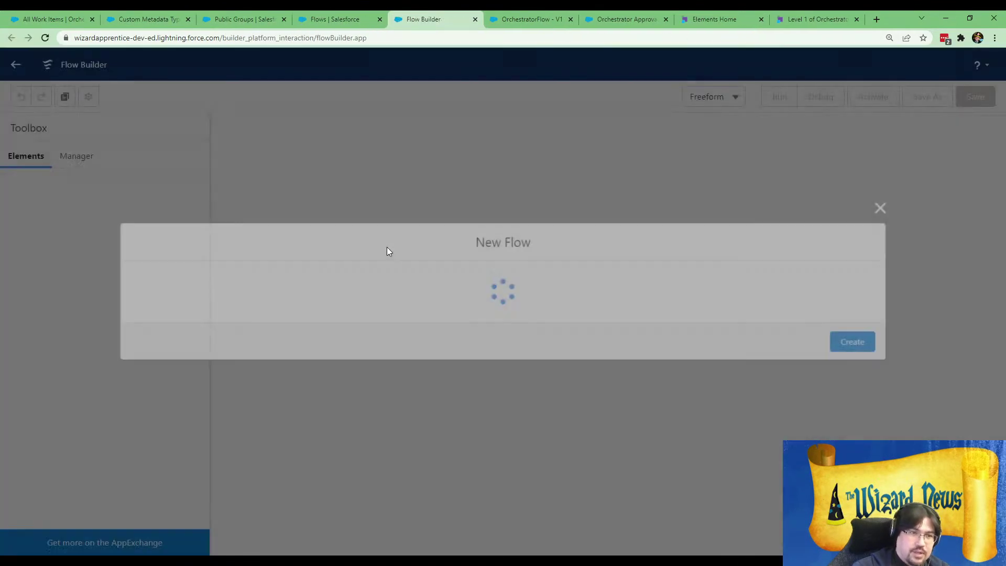
click(316, 252)
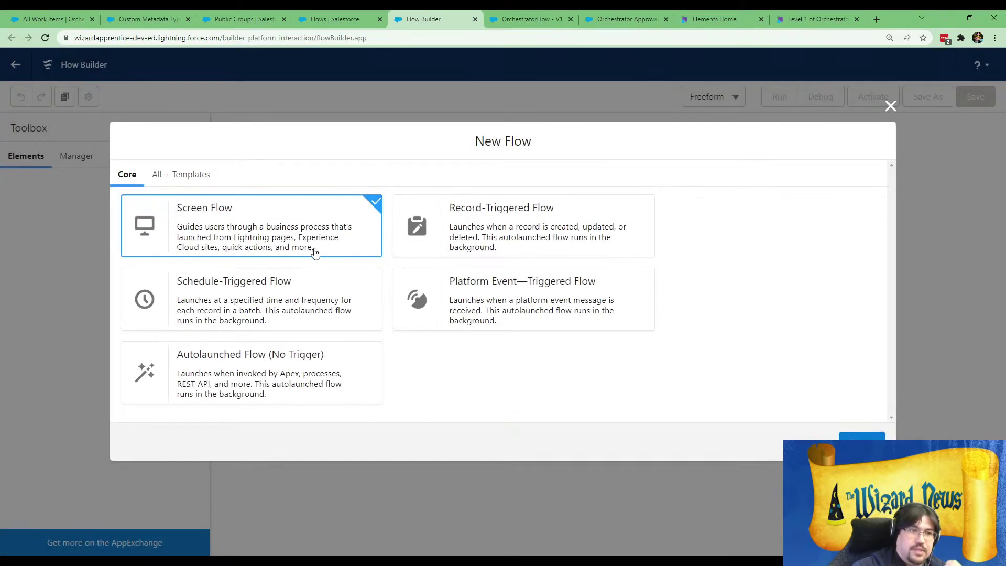
click(271, 364)
click(860, 438)
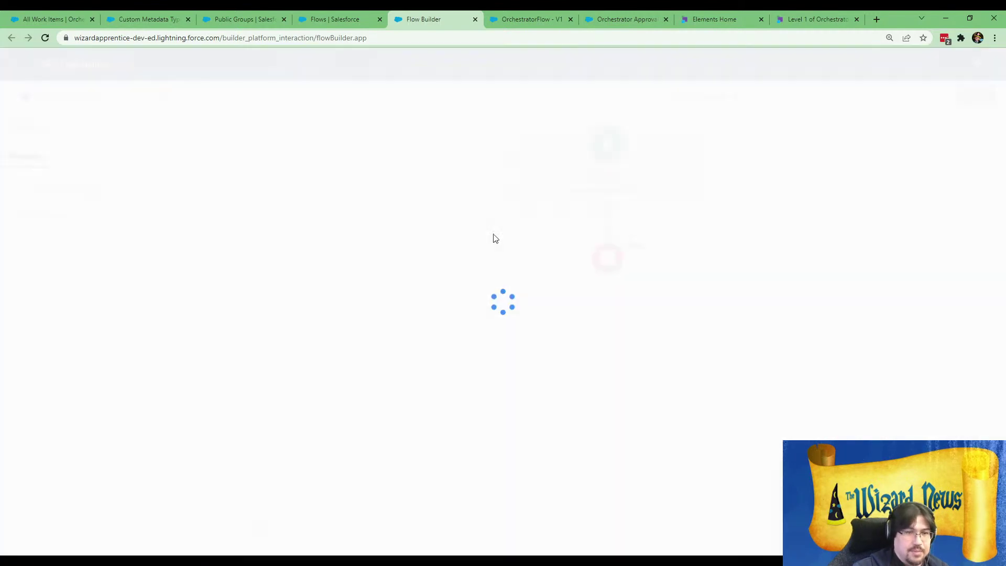
- Add a Get Records element between the Start and End of the new flow
click(608, 219)
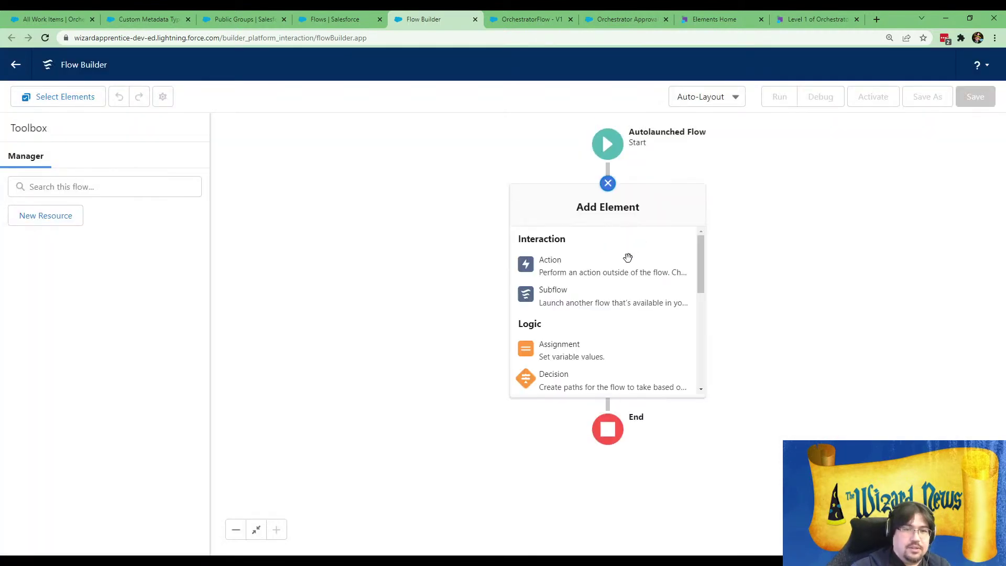
scroll(617, 304, down, 3)
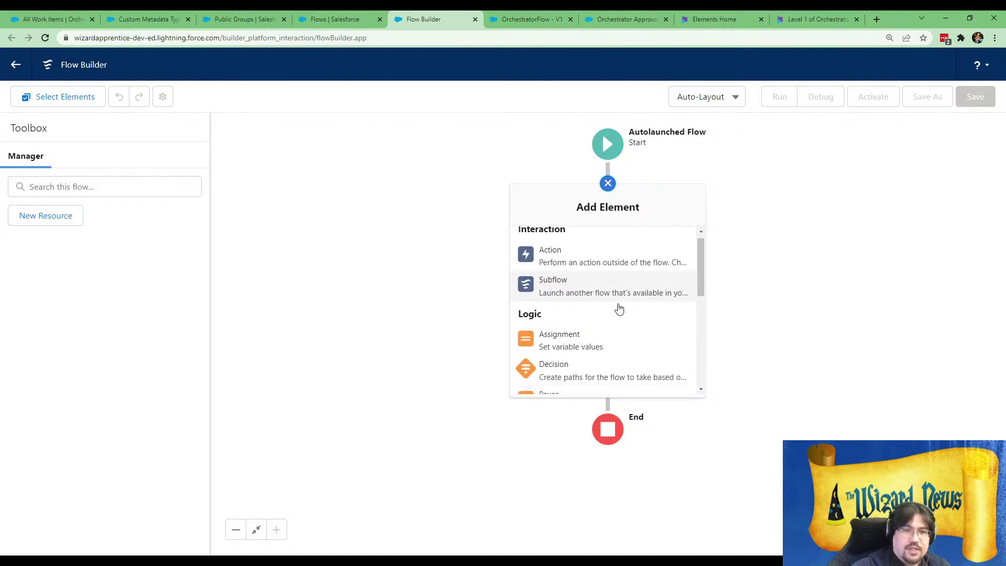
scroll(615, 309, up, 2)
scroll(579, 321, down, 4)
scroll(573, 341, down, 2)
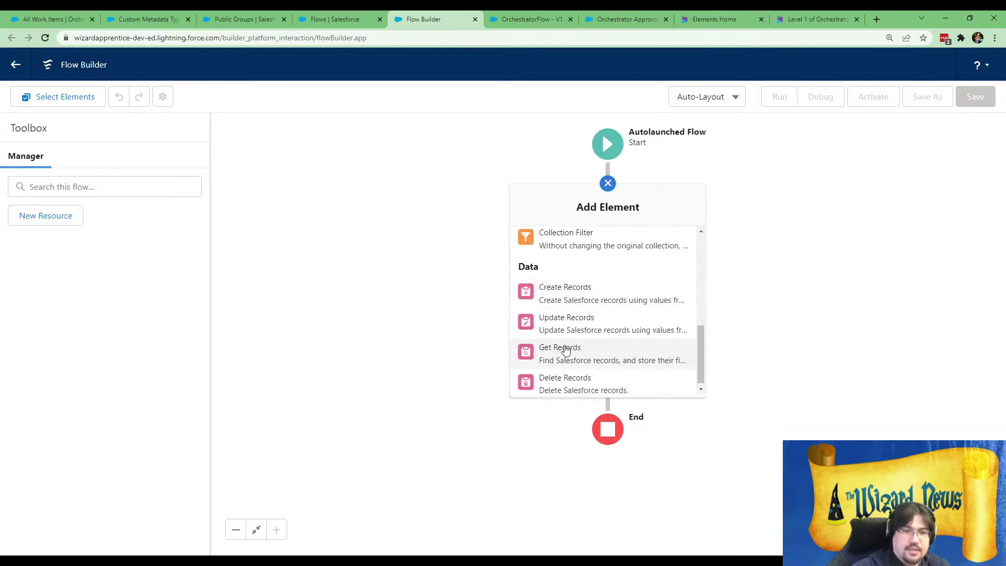
click(557, 353)
- Label the Get Records element Assignments and set its object to Orchestrator Assignment
text(App)
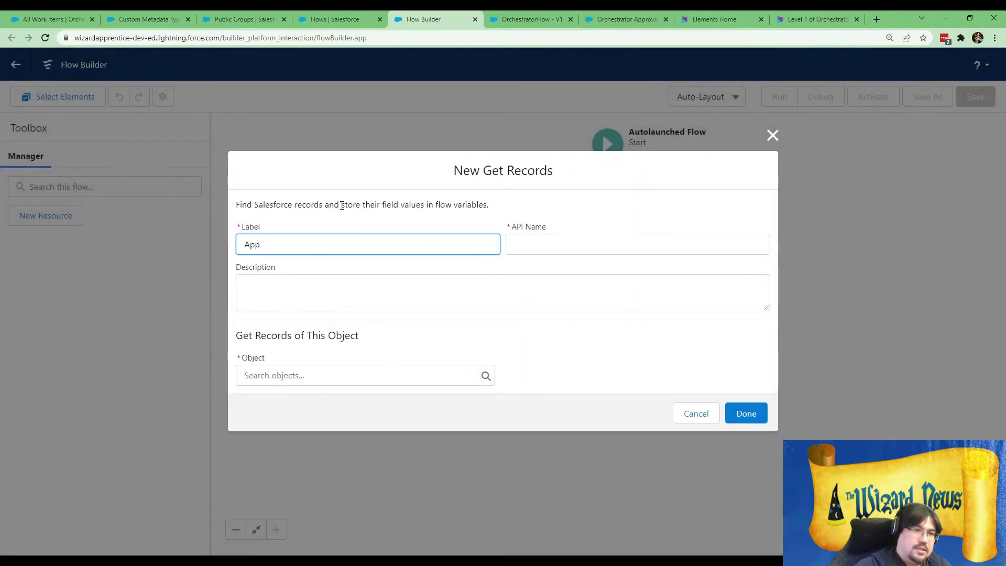
text(rovssigna)
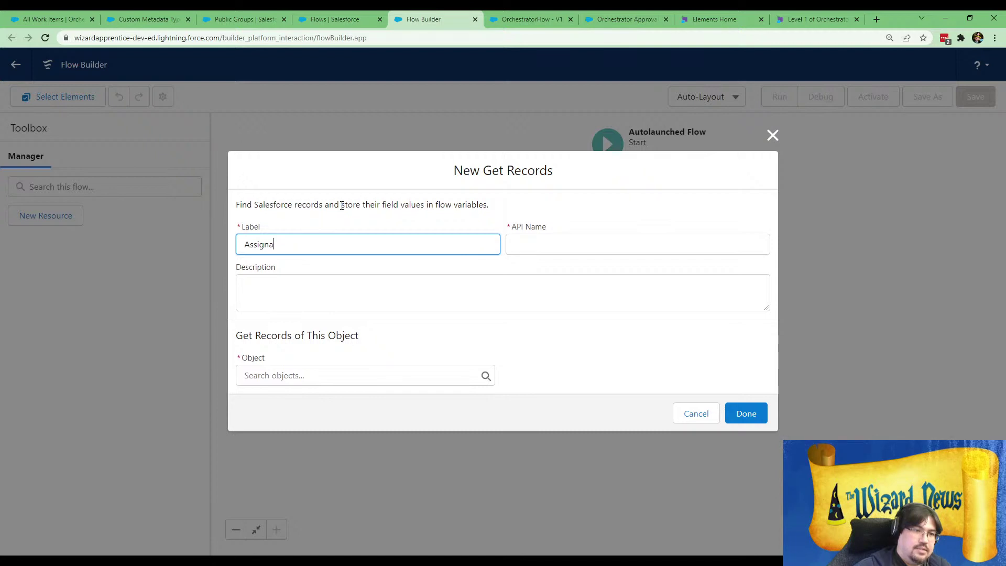
key(Tab)
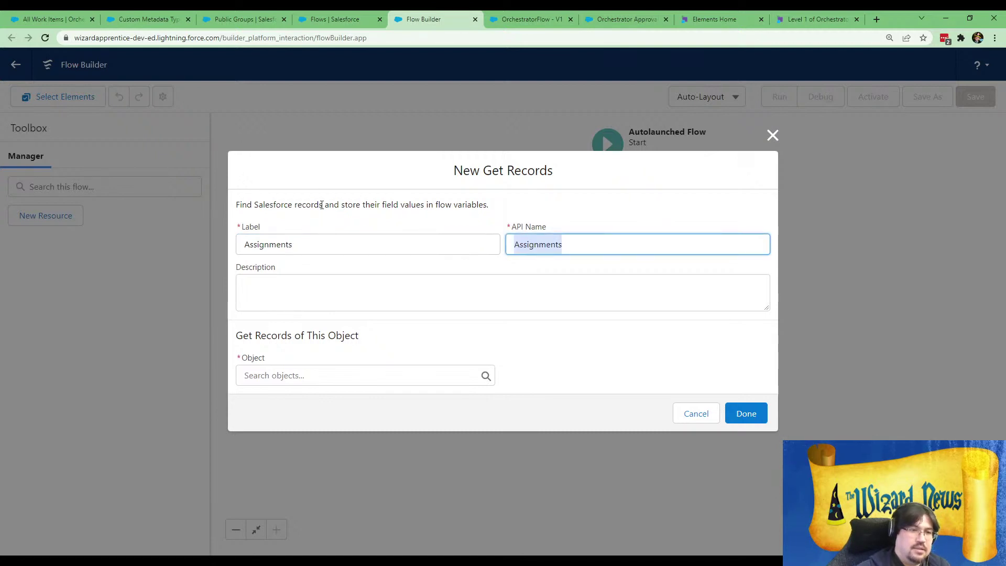
click(319, 375)
text(orchest)
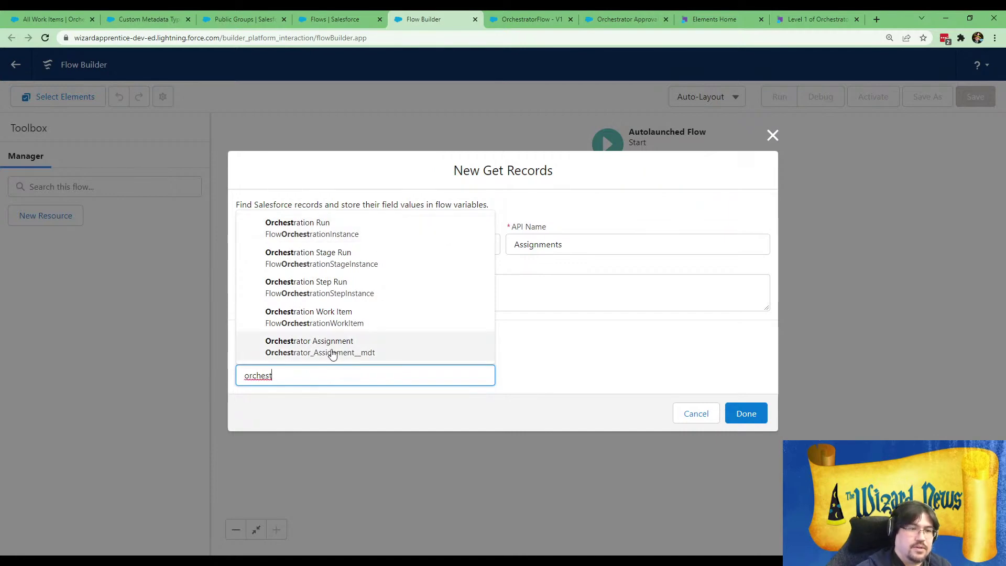
click(332, 349)
click(335, 427)
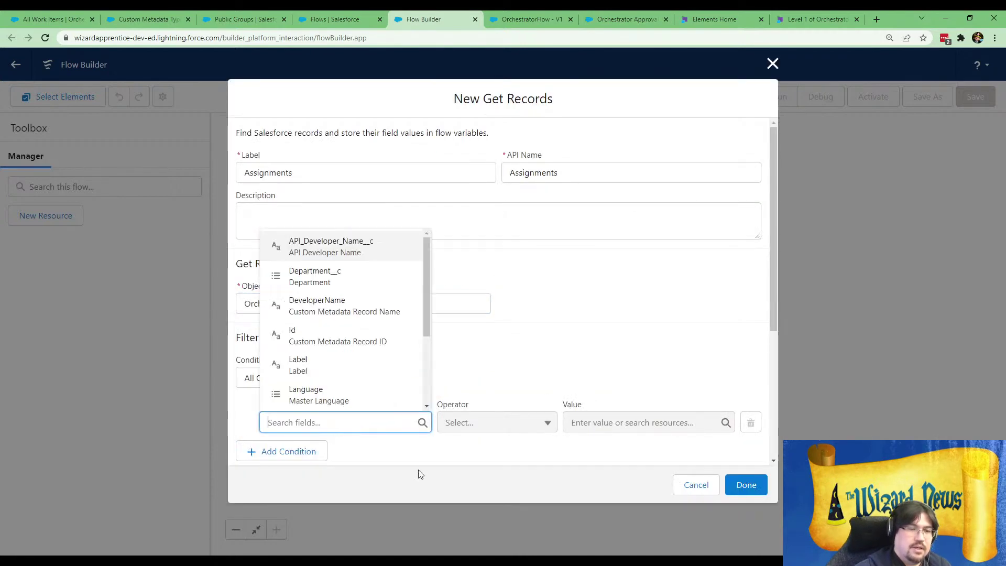
click(416, 463)
click(380, 376)
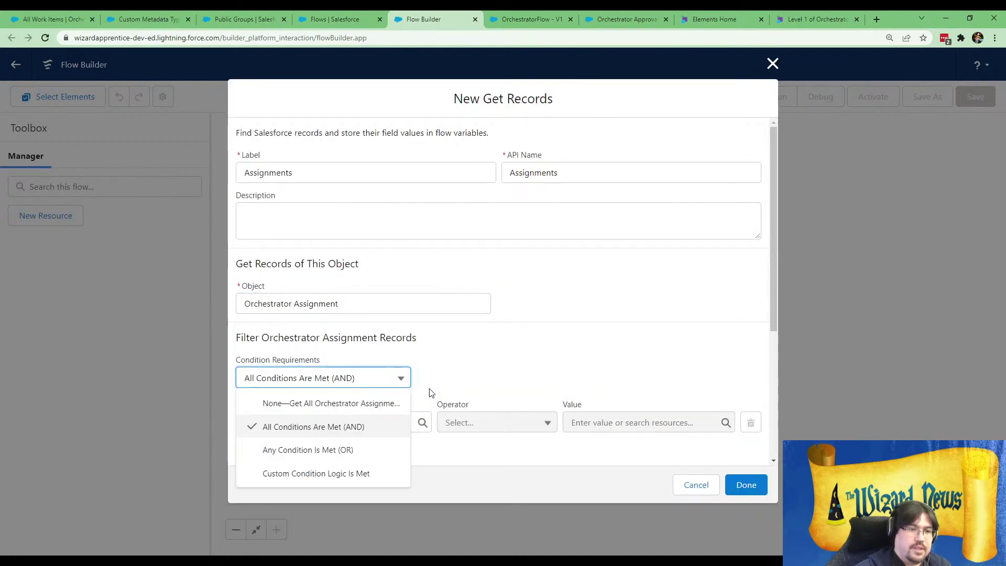
click(388, 409)
scroll(545, 362, down, 3)
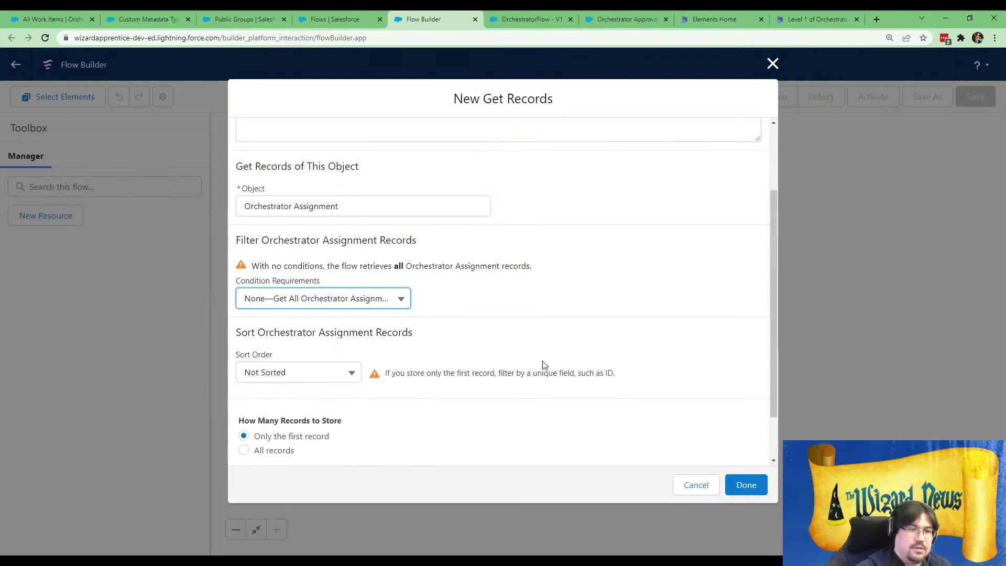
click(399, 241)
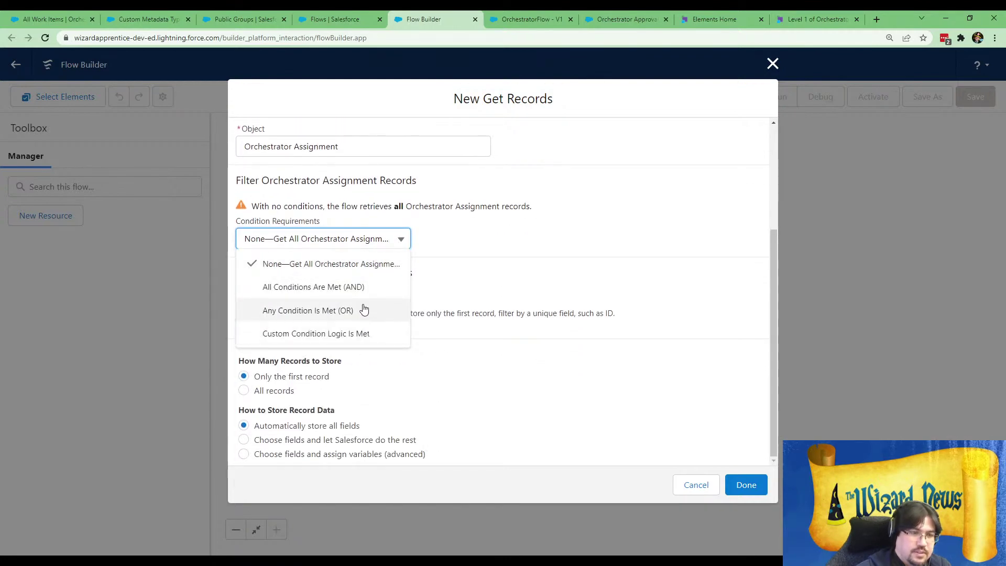
click(340, 289)
- Start the Orchestrator Assignment filter condition with the Type__c field and the Equals operator
click(326, 265)
text(t)
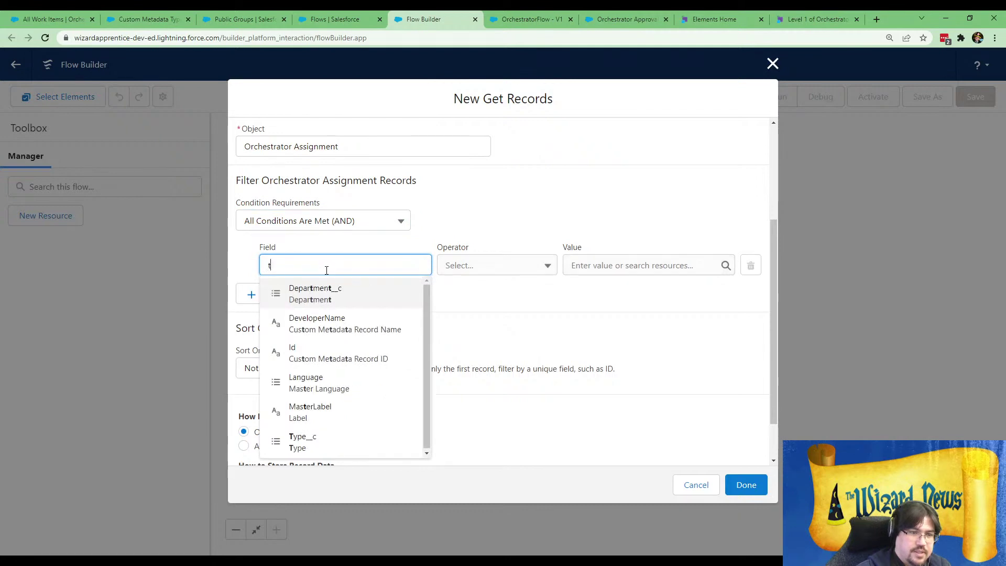
text(yp)
click(328, 288)
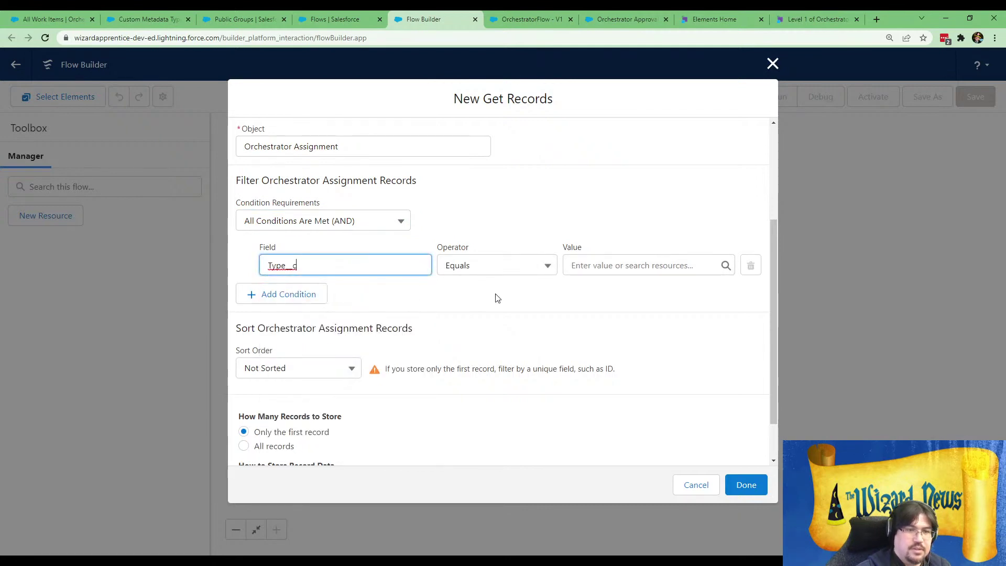
- From the condition's value, start a new resource of type Variable with the API name Case
click(591, 265)
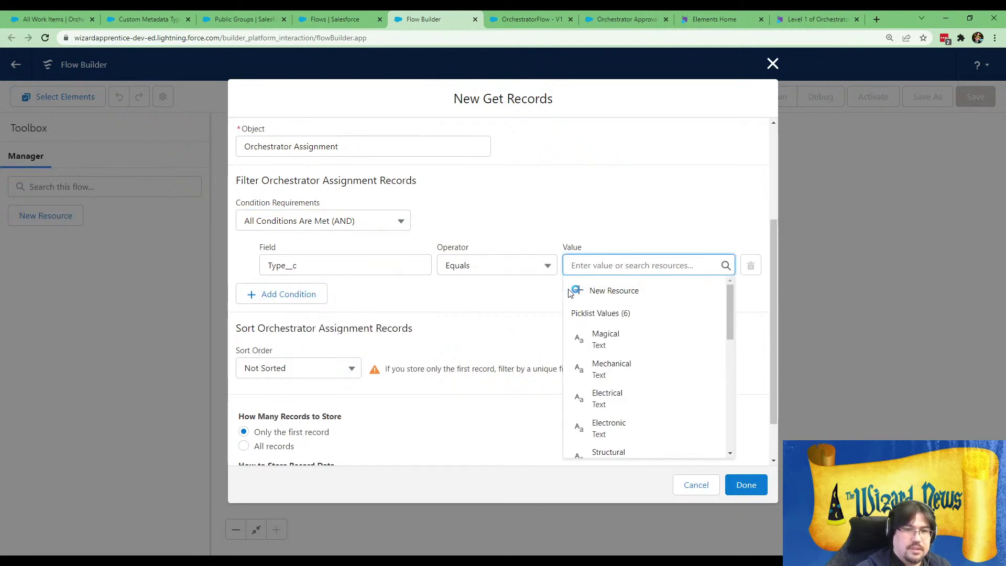
scroll(608, 345, down, 5)
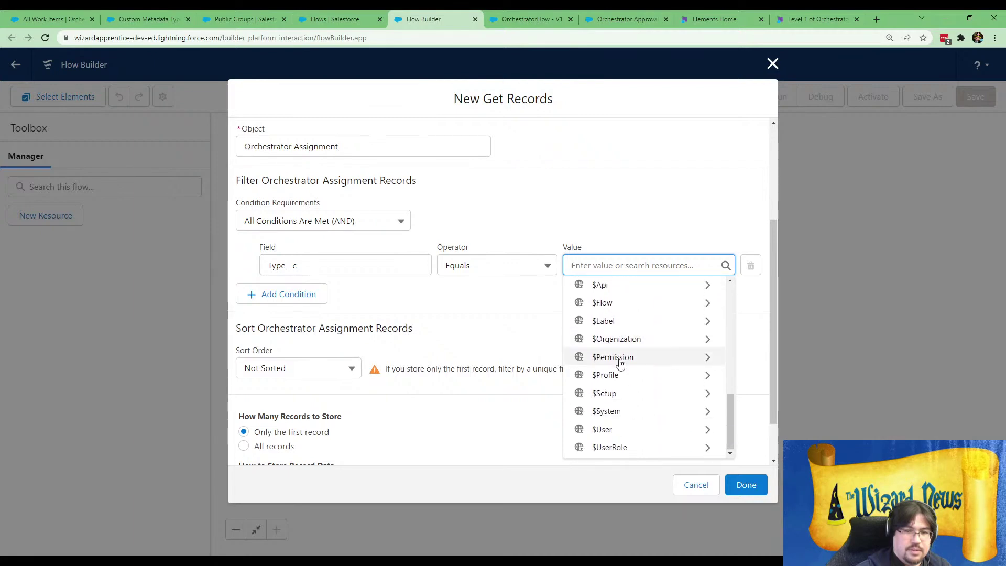
scroll(627, 369, up, 6)
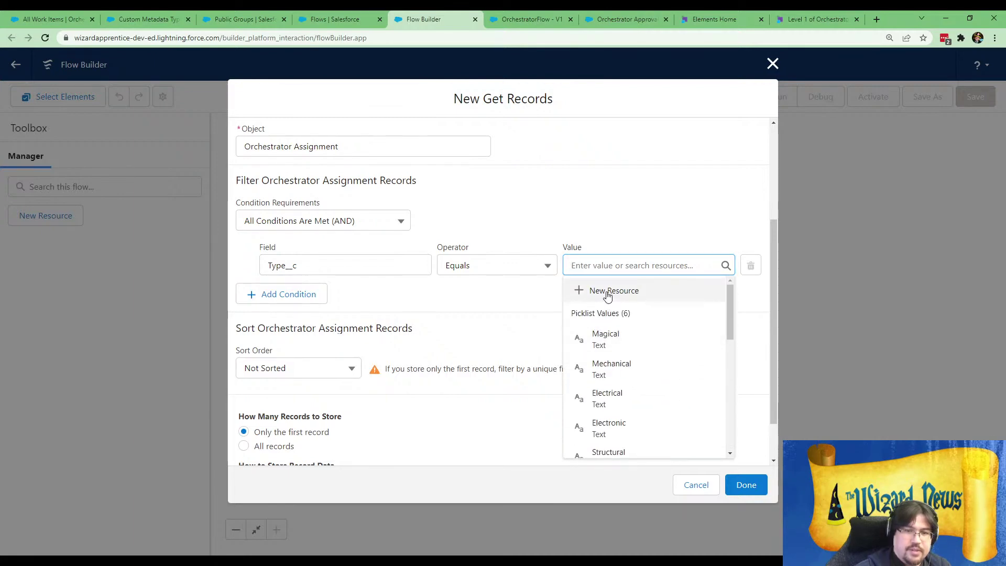
click(609, 293)
click(288, 247)
click(319, 271)
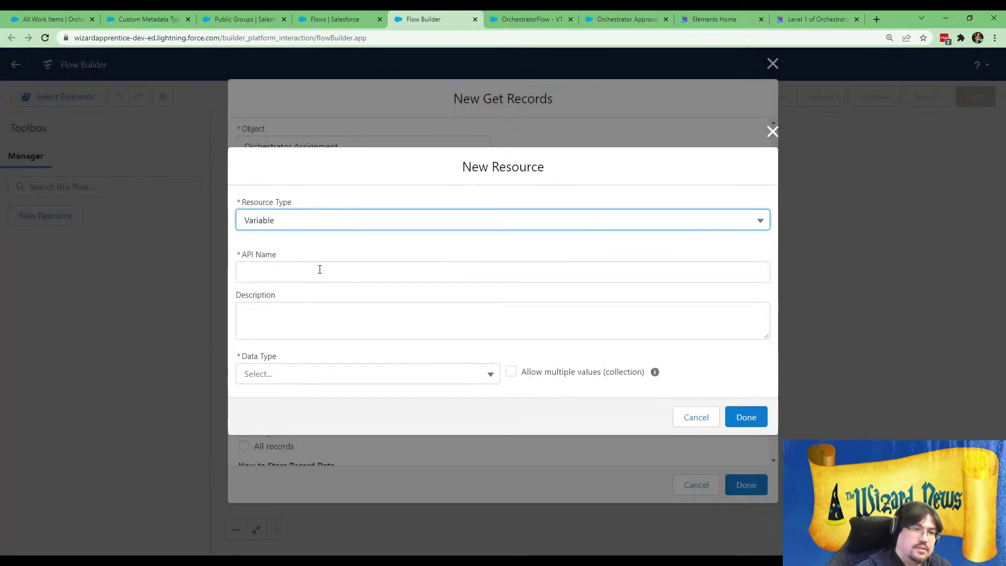
click(290, 270)
text(Case)
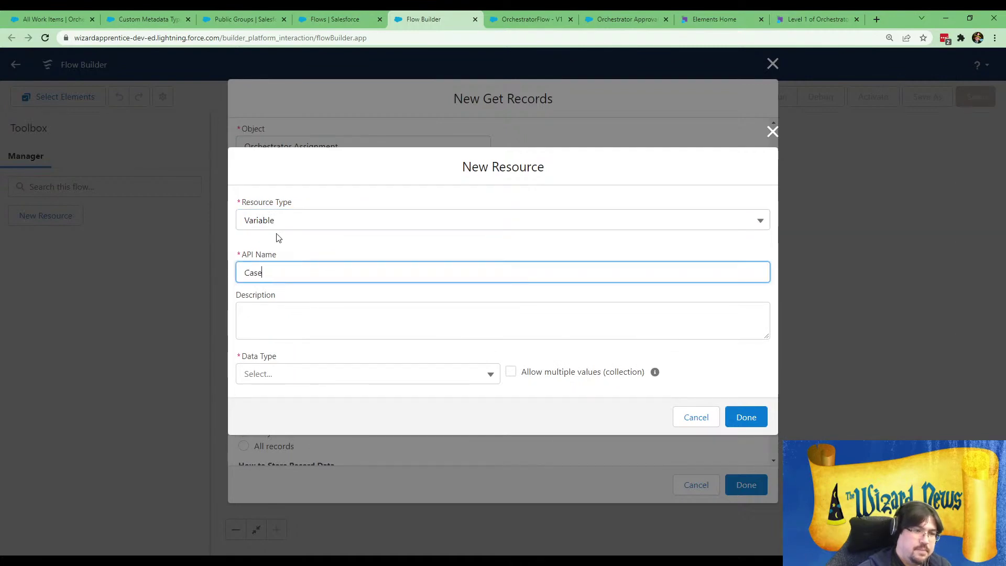
- Give the Case variable the Record data type and the Case object, make it available for input, and finish creating it
click(314, 369)
click(314, 216)
click(300, 377)
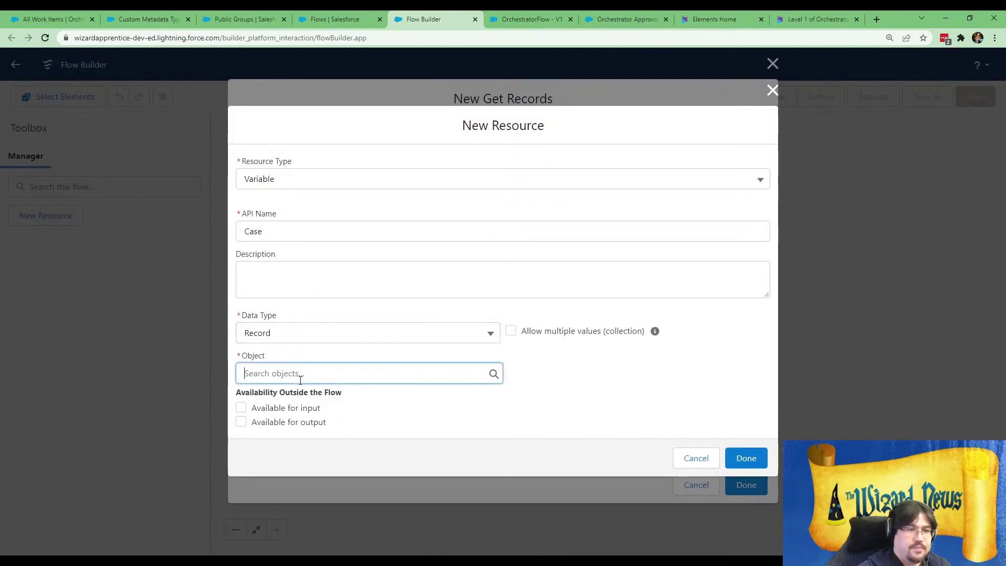
text(case)
click(283, 323)
click(242, 409)
click(739, 458)
- Set the Type__c condition's value to the Case variable's Case Type field
click(592, 424)
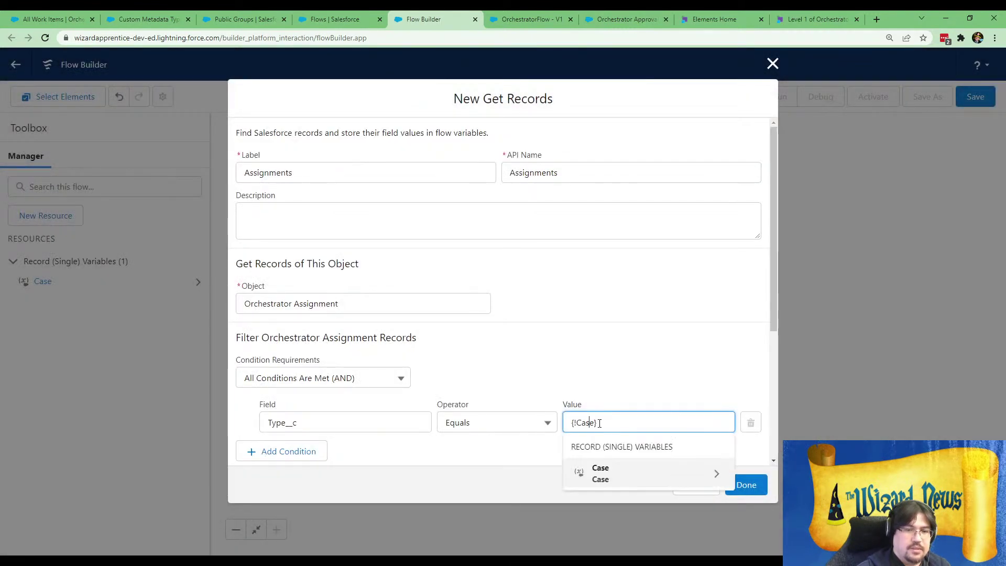
text(.typ)
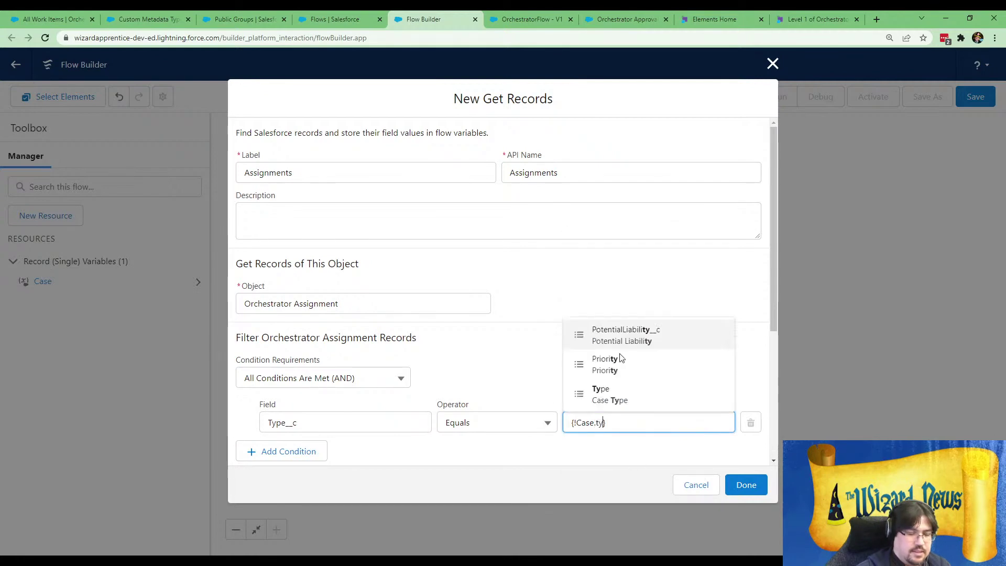
text(e)
click(617, 401)
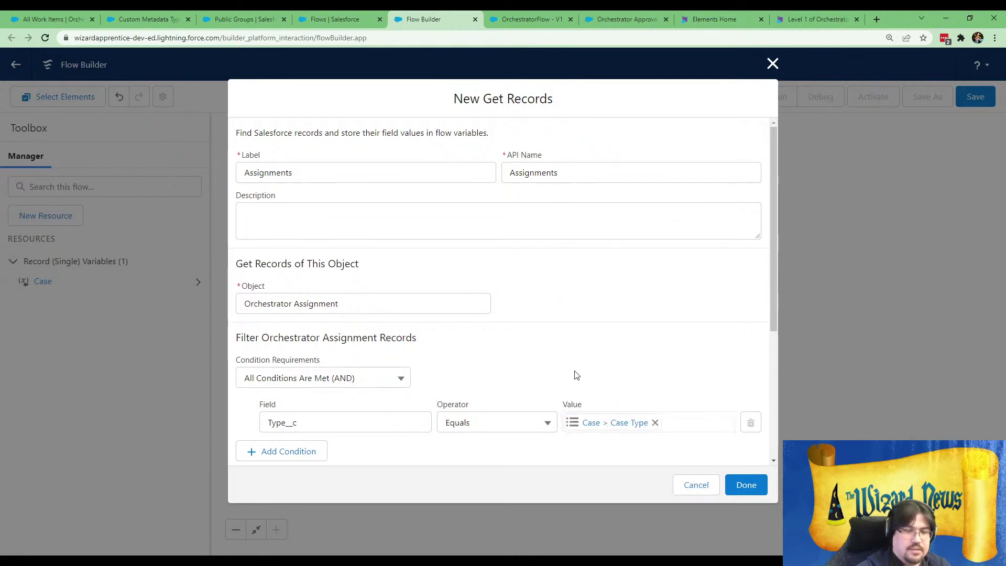
- Make the Assignments lookup store all records and finish the Get Records element
scroll(637, 364, down, 3)
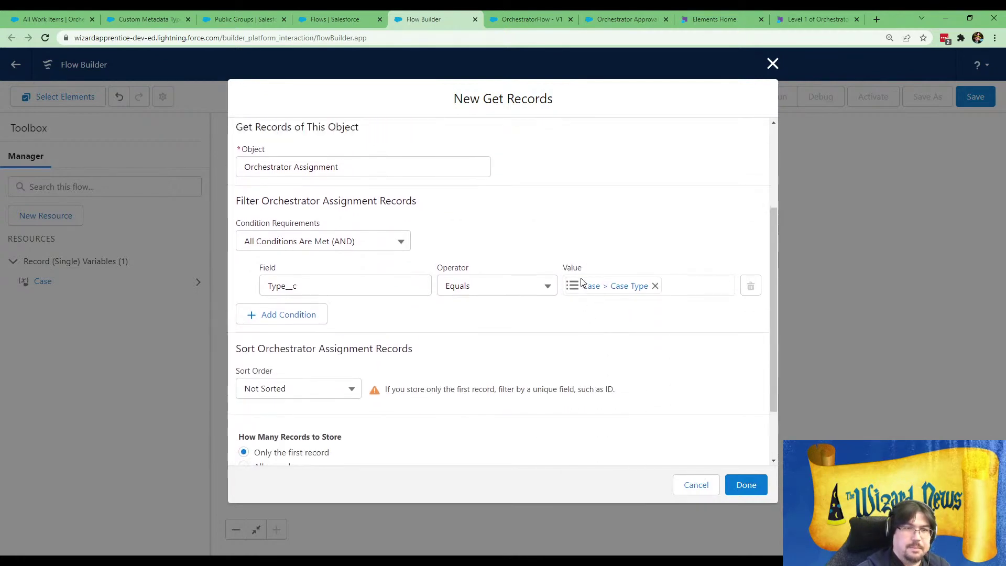
scroll(612, 386, up, 2)
scroll(611, 386, down, 3)
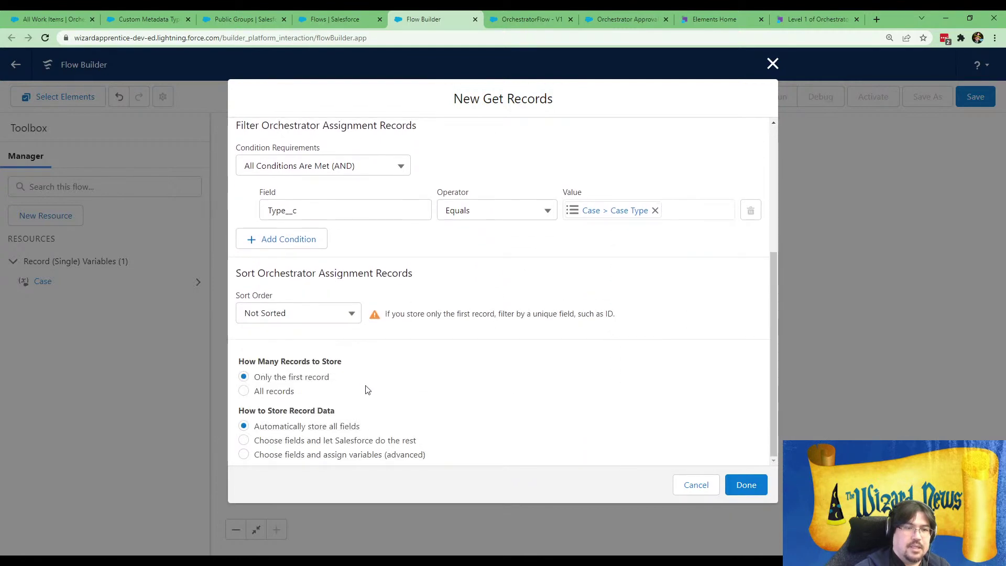
click(245, 392)
click(747, 493)
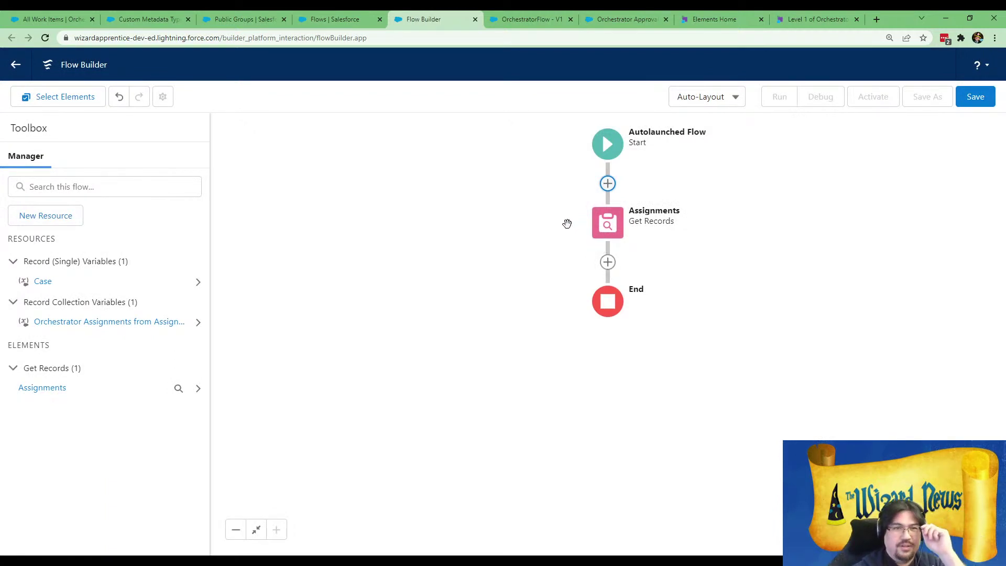
click(607, 262)
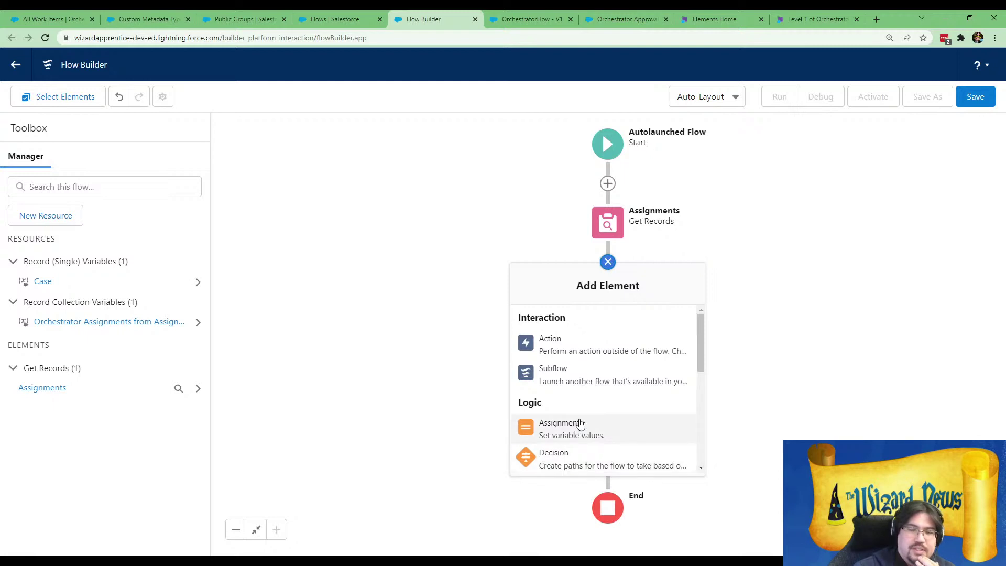
scroll(579, 422, down, 2)
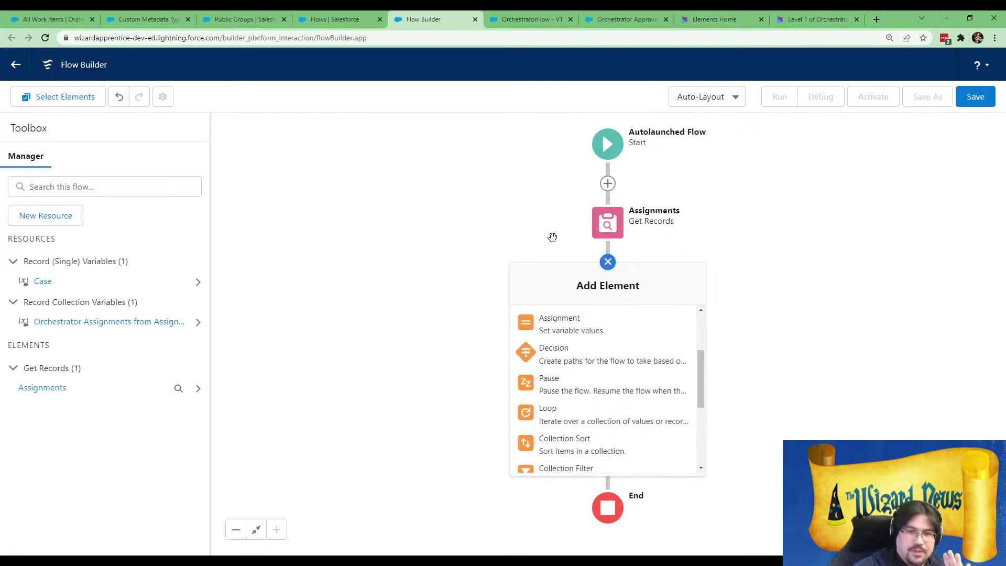
click(519, 225)
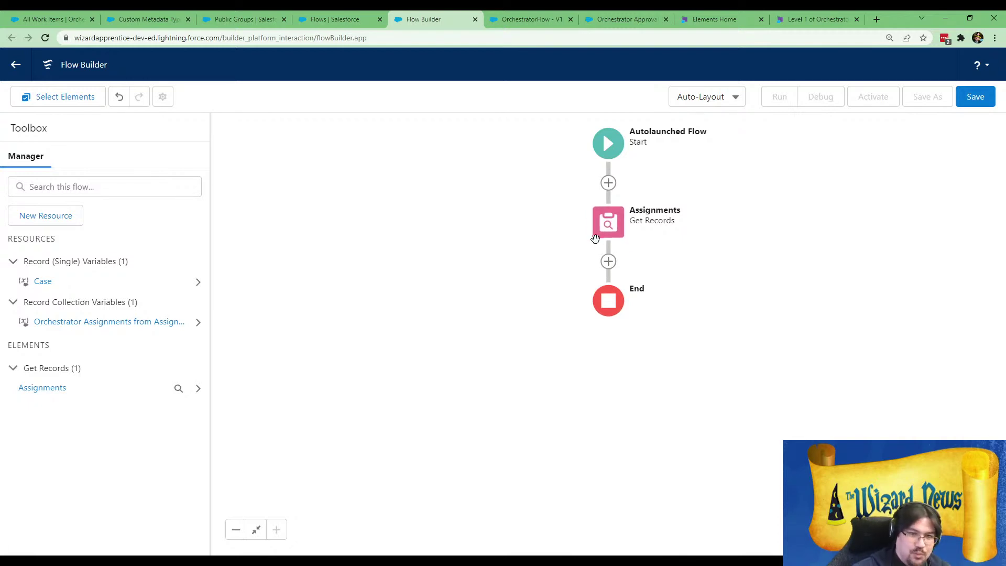
- Add a Loop named LoopAssignments after Assignments that iterates over the Orchestrator Assignments collection from the lookup
click(607, 262)
scroll(631, 417, down, 2)
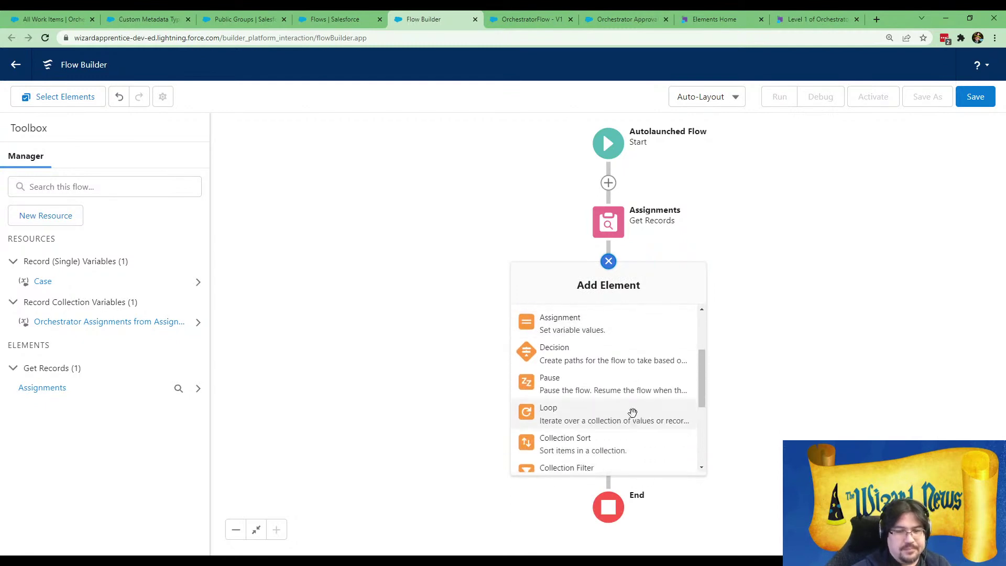
click(600, 421)
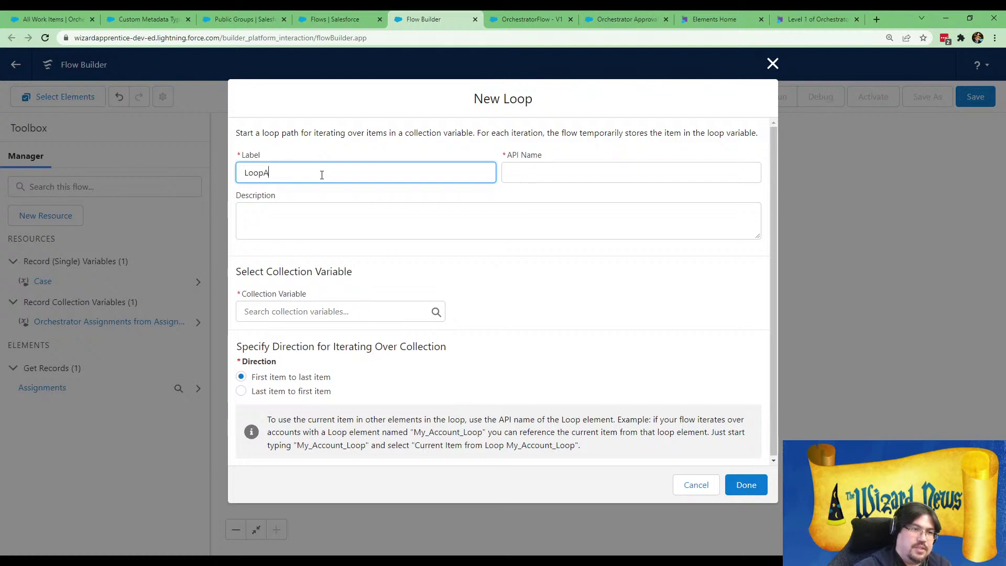
key(Tab)
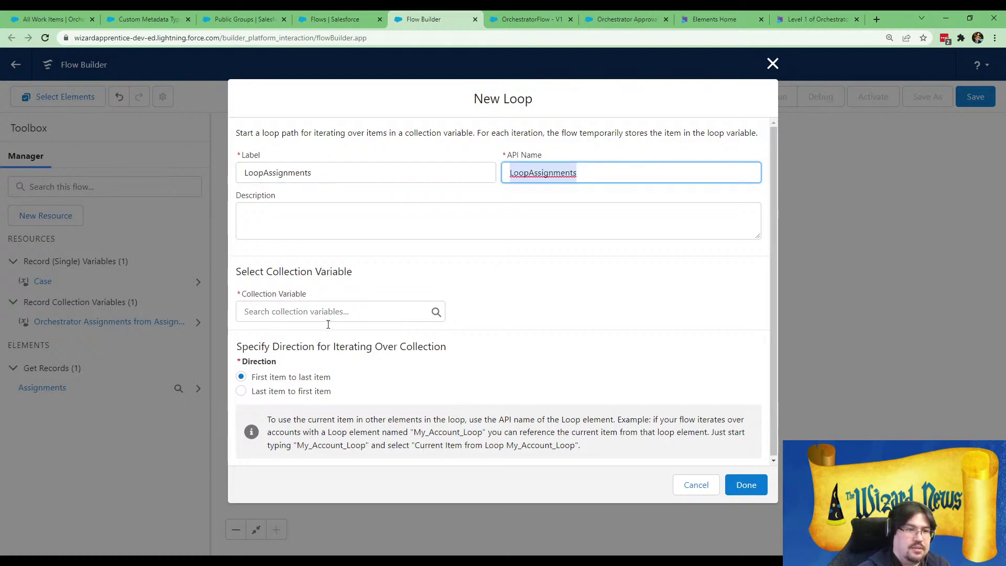
click(319, 311)
click(357, 382)
click(730, 484)
- Add a Decision element labelled AssigneeType on the loop's For Each path and go to its first outcome's label
click(608, 355)
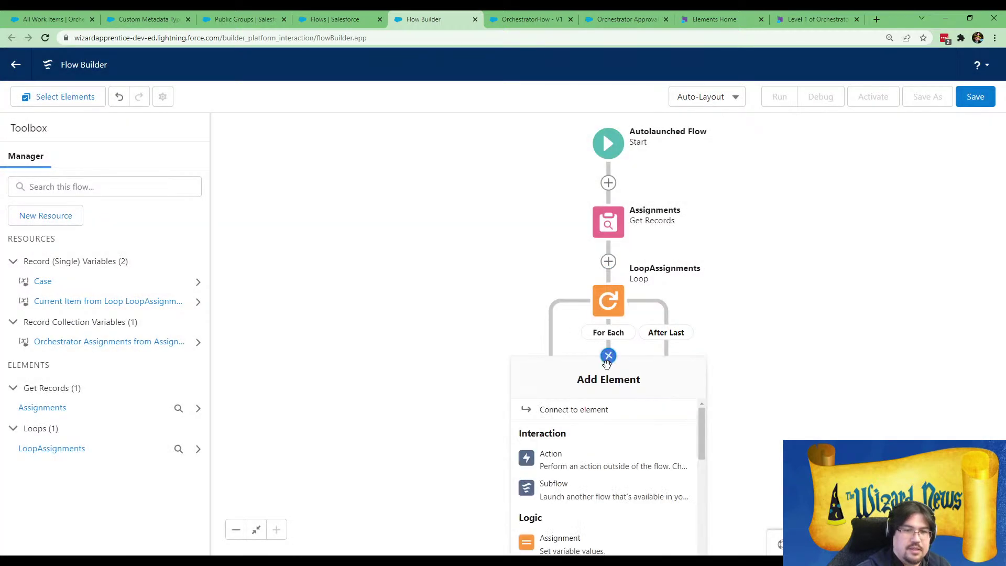
scroll(595, 457, down, 3)
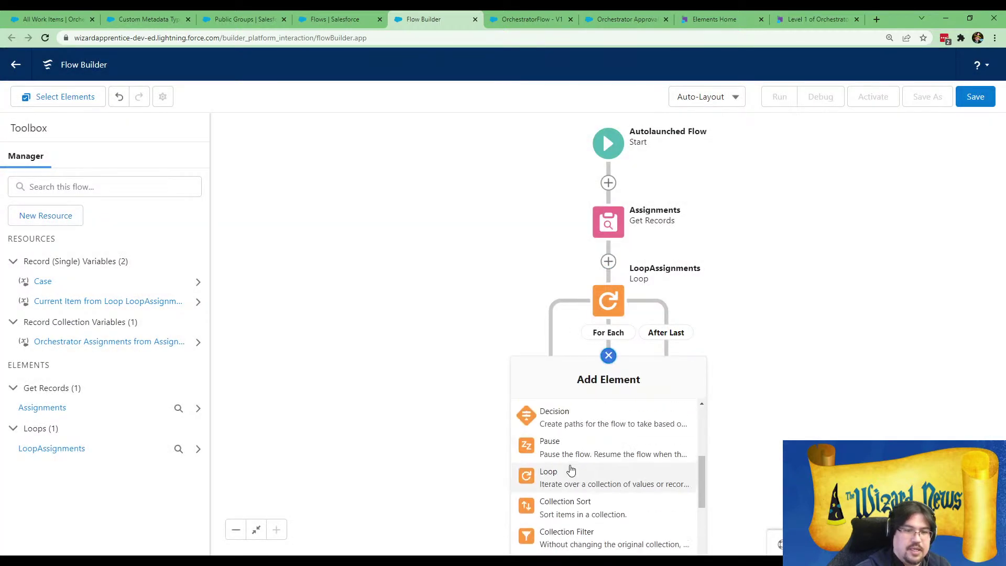
click(575, 417)
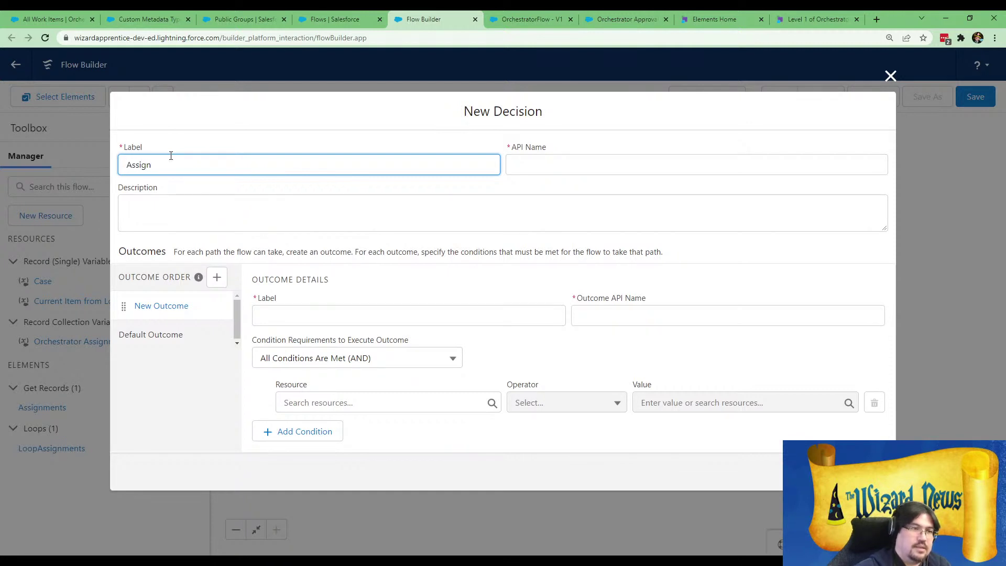
key(Tab)
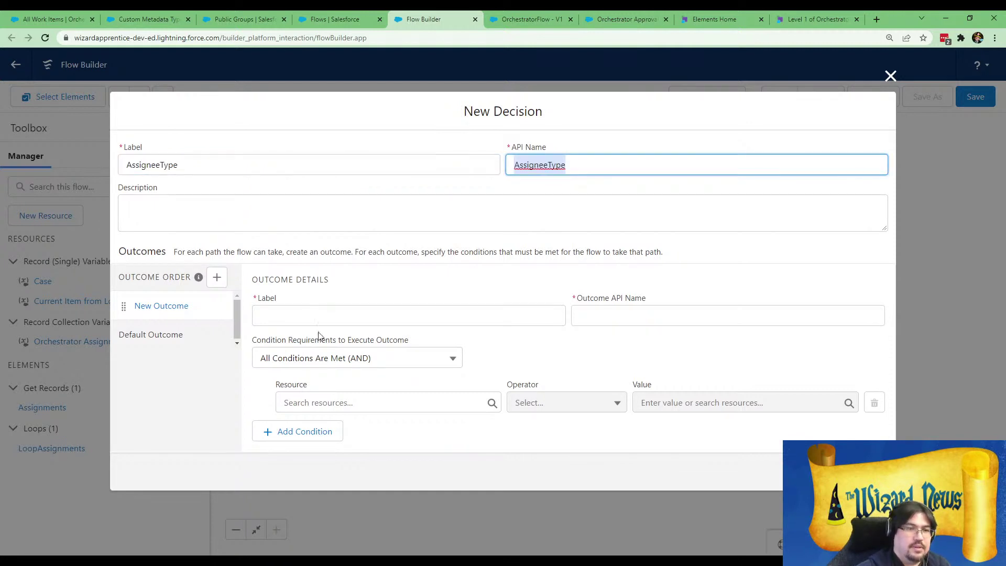
click(297, 316)
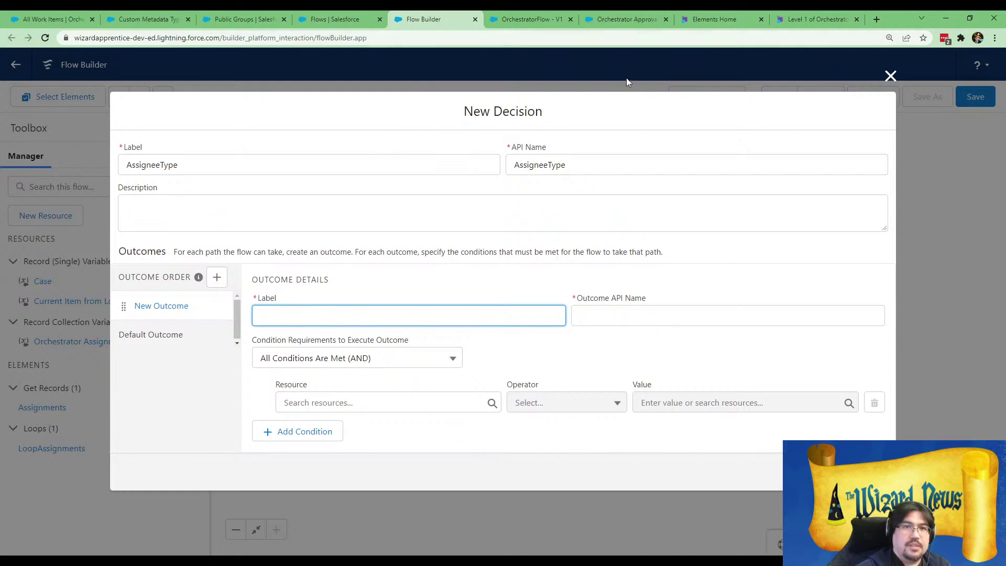
- Review the departments and types of the Orchestrator Assignments custom metadata records, and return to the New Decision form in Flow Builder
click(148, 19)
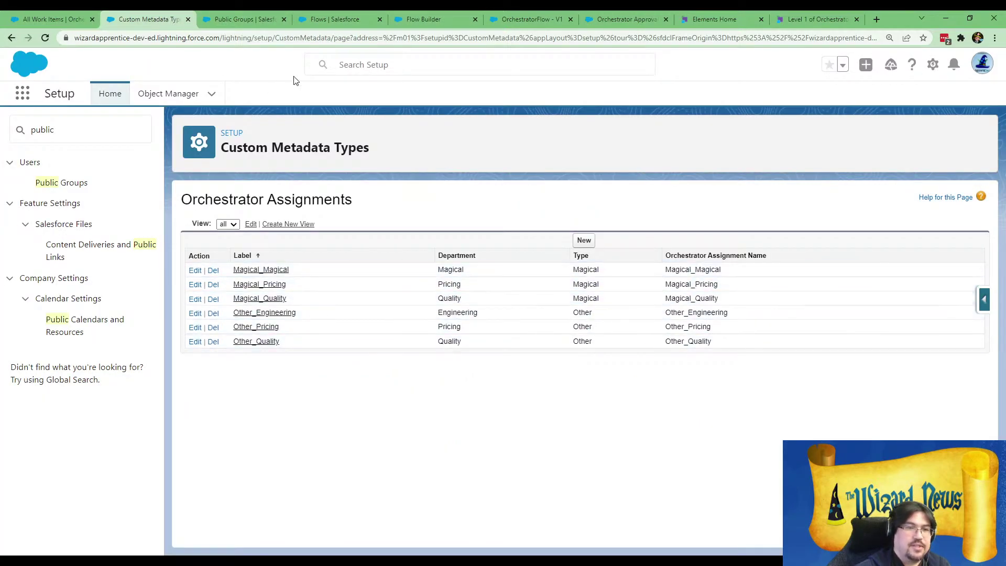
drag(451, 297, 390, 157)
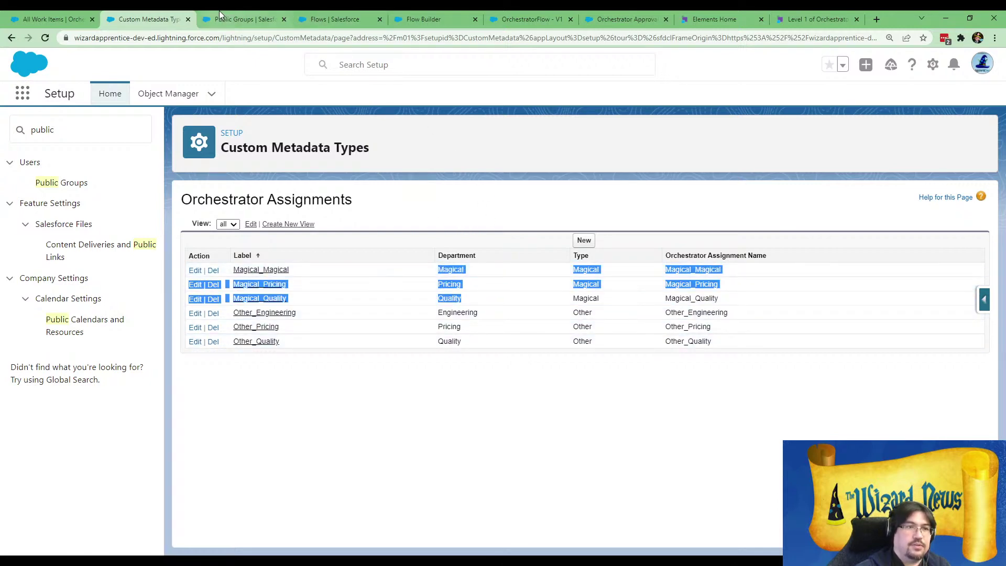
click(246, 19)
click(346, 16)
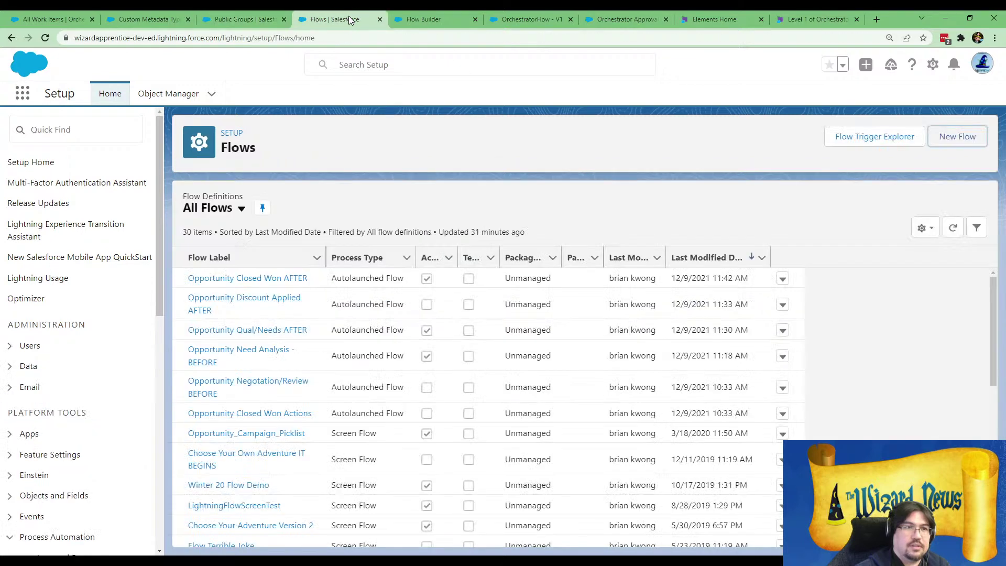
click(419, 19)
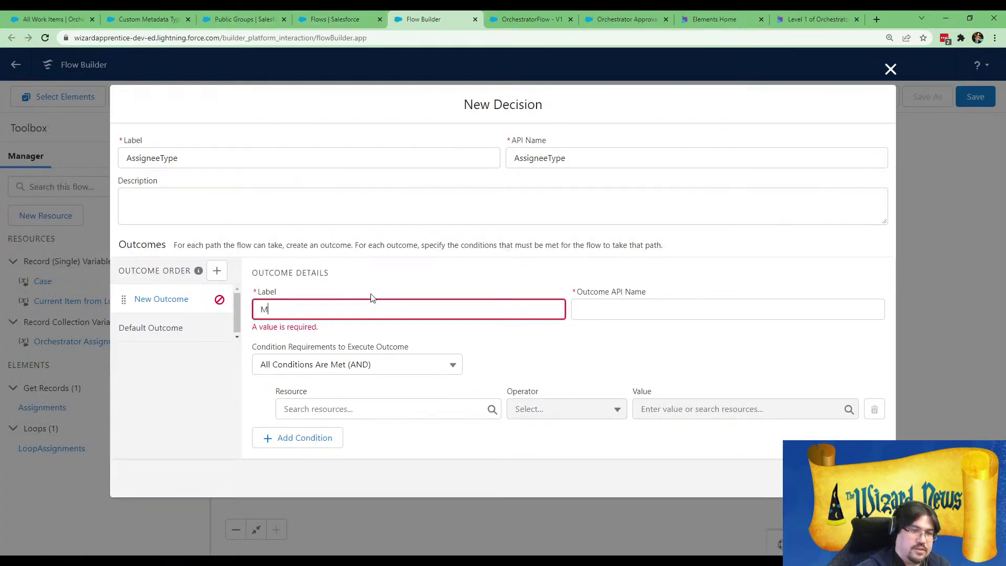
- Label the AssigneeType decision's first outcome Magical and add two more outcomes labelled Pricing and Quality
key(Tab)
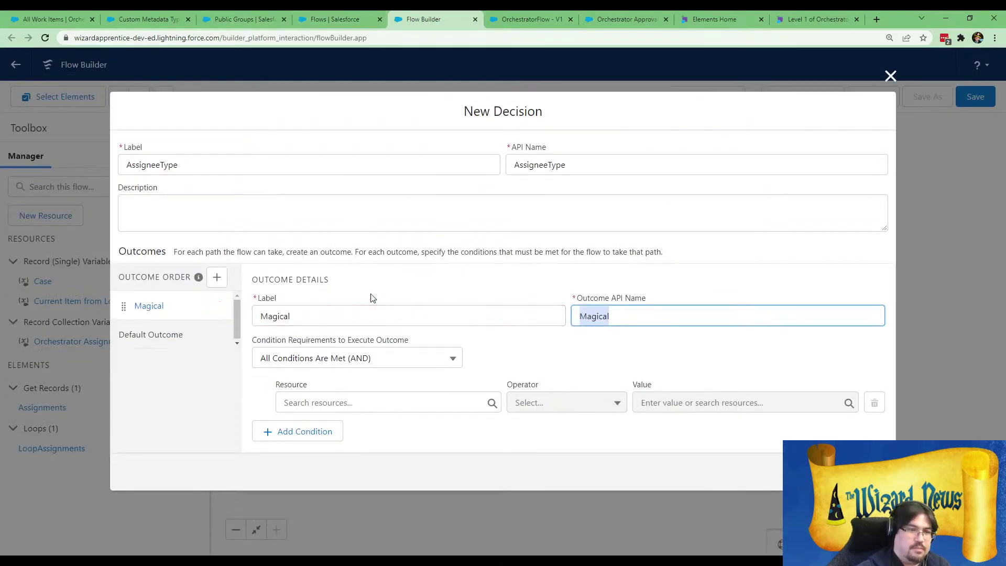
click(217, 277)
text(Pricing)
click(217, 271)
text(Quality)
key(Tab)
- Set the Magical outcome's condition to the LoopAssignments current item's Department__c Equals Magical
click(230, 310)
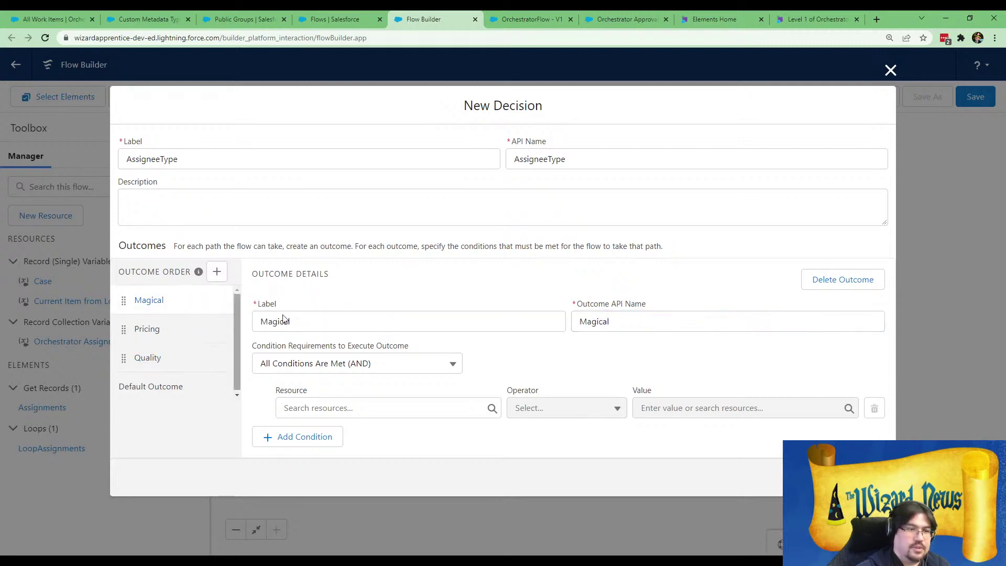
click(356, 408)
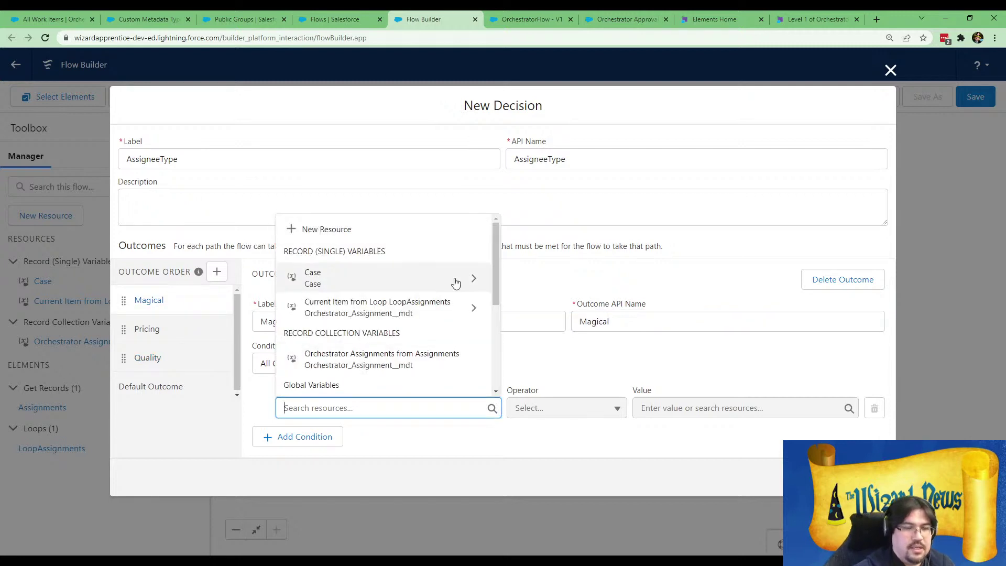
click(473, 311)
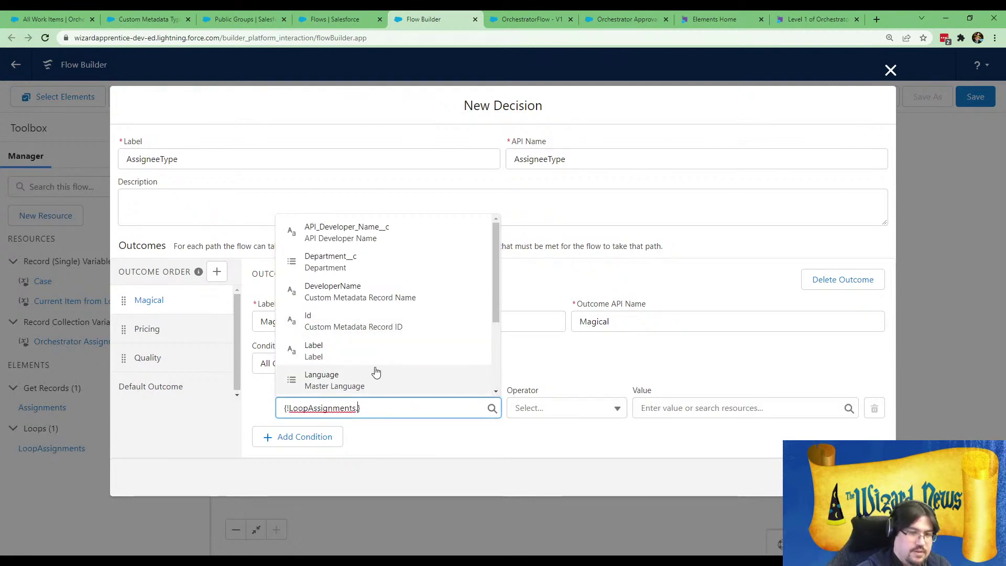
click(330, 261)
click(683, 411)
click(681, 366)
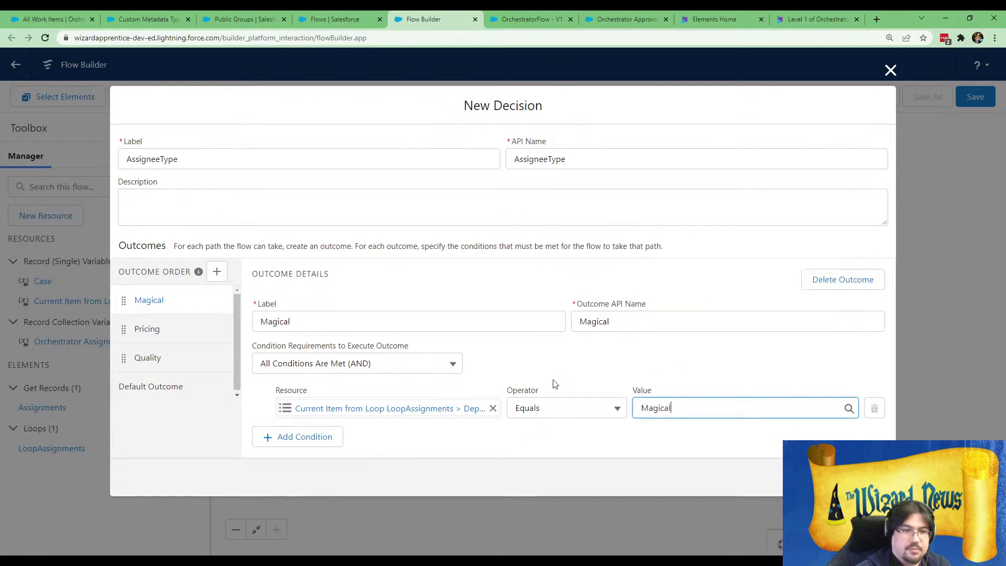
- Set the Pricing outcome's condition to the LoopAssignments current item's Department__c Equals Pricing
click(135, 331)
click(364, 407)
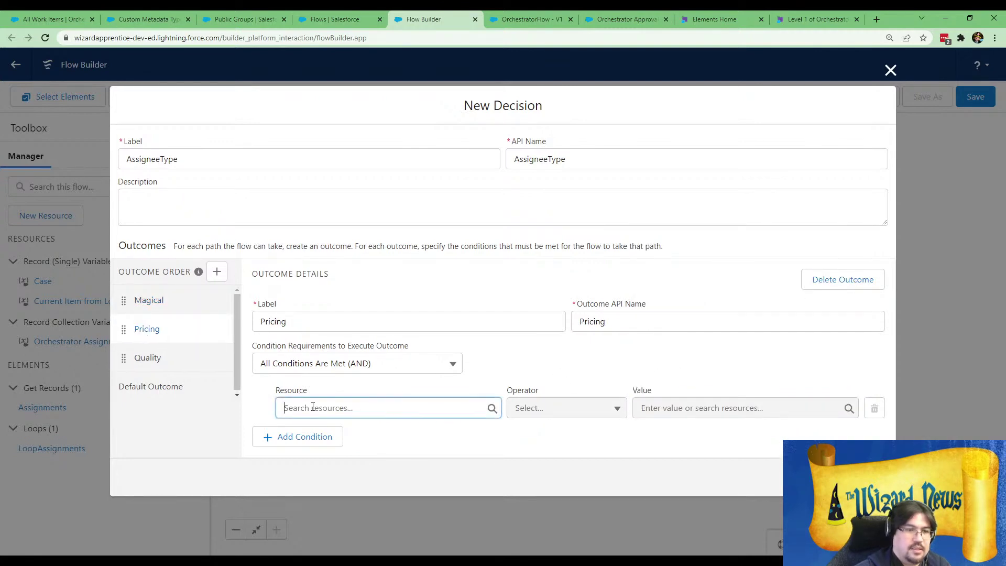
click(452, 313)
click(391, 262)
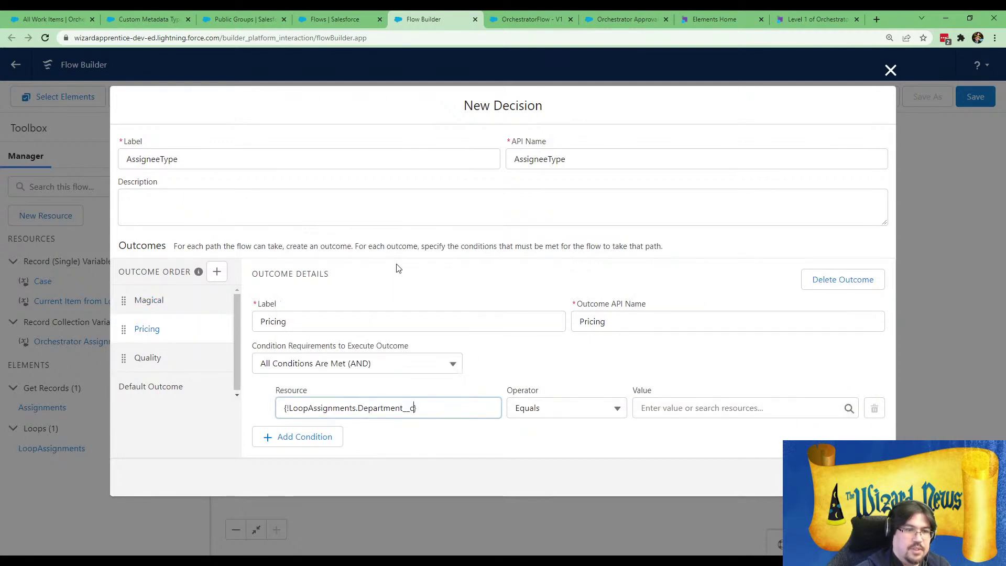
click(649, 413)
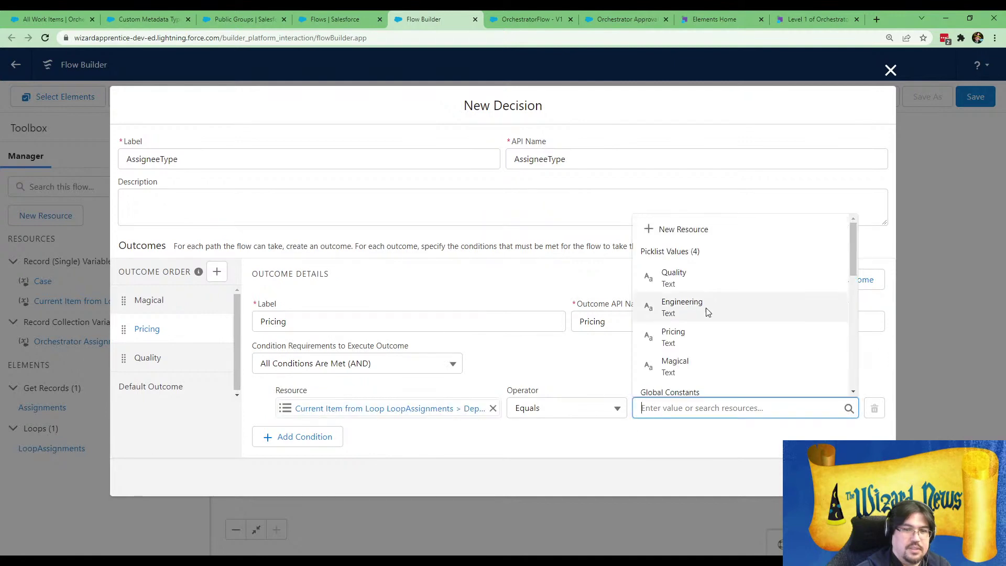
click(699, 334)
- Set the Quality outcome's condition to the LoopAssignments current item's Department__c Equals Quality and finish the decision
click(190, 359)
click(351, 414)
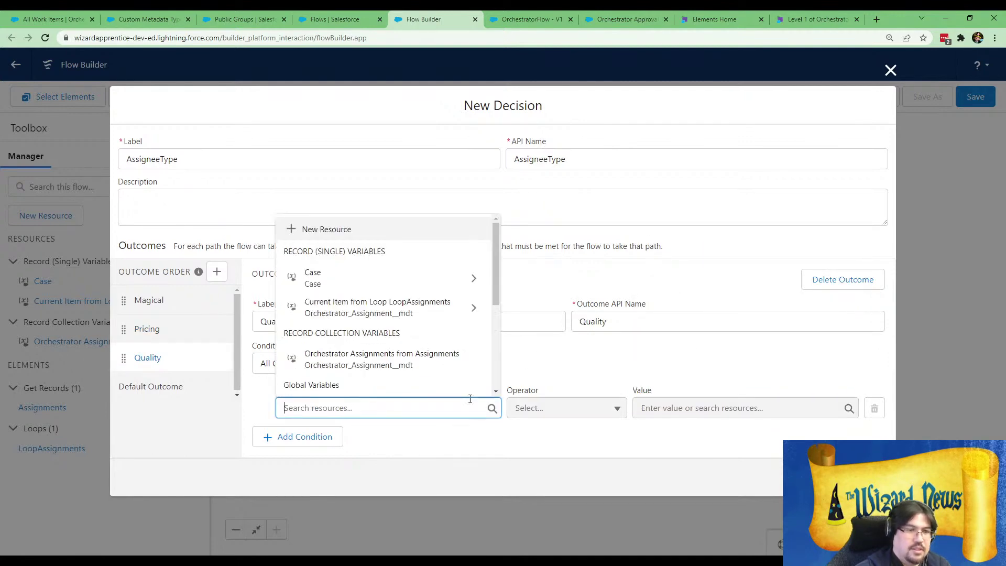
click(452, 308)
click(390, 261)
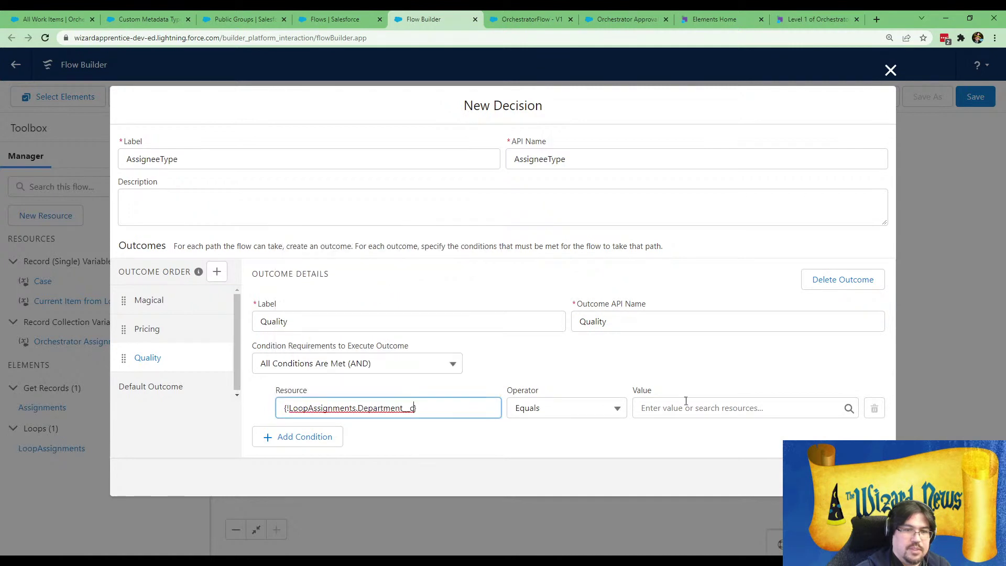
click(681, 408)
click(681, 283)
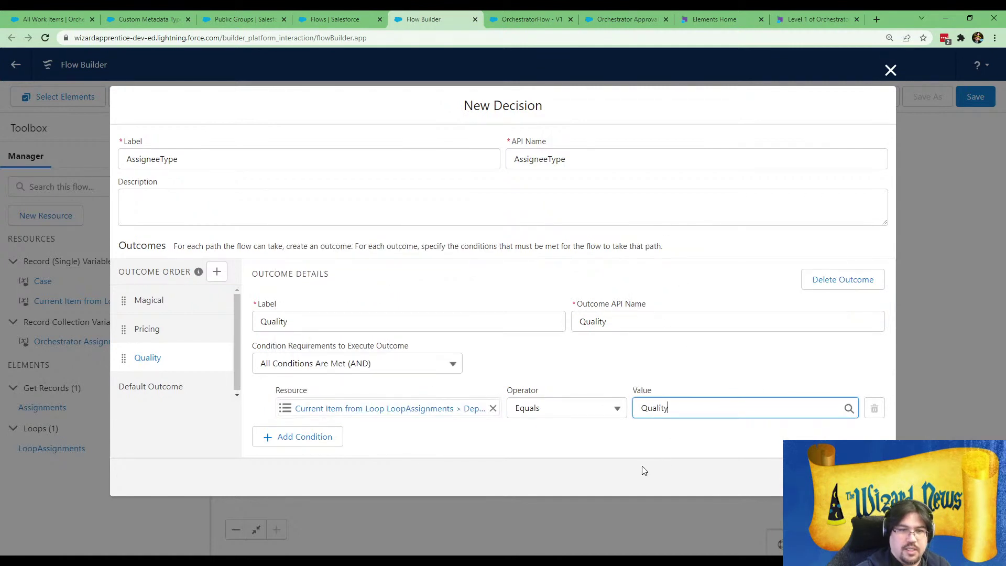
click(640, 465)
click(869, 477)
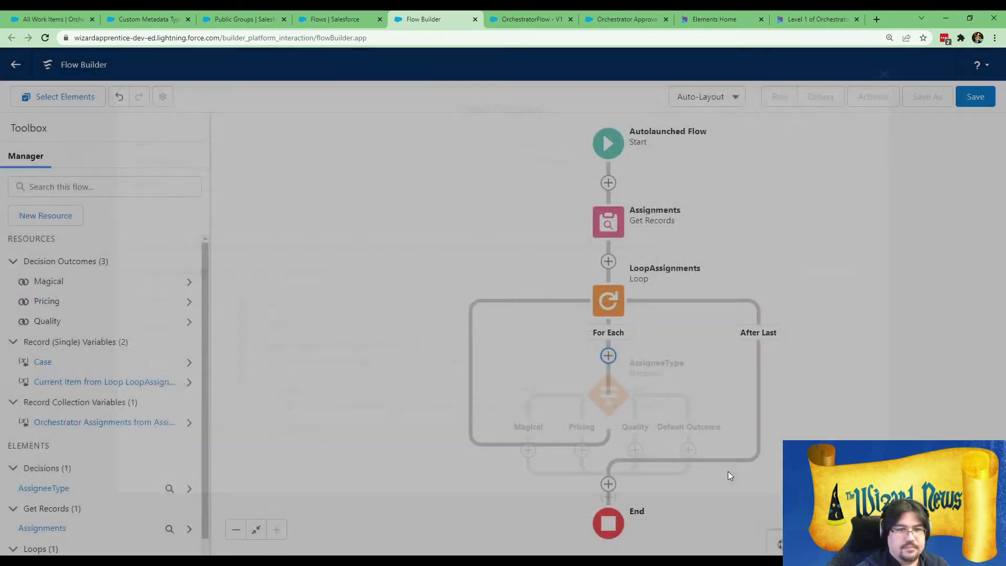
- Add an Assignment element labelled SetAssignee on the decision's Magical path
drag(812, 347, 711, 251)
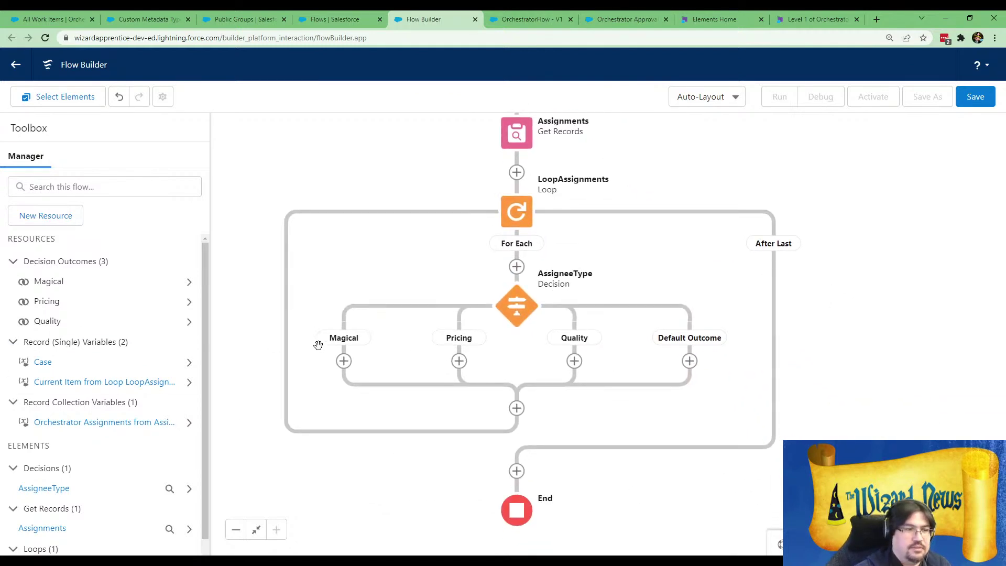
click(344, 362)
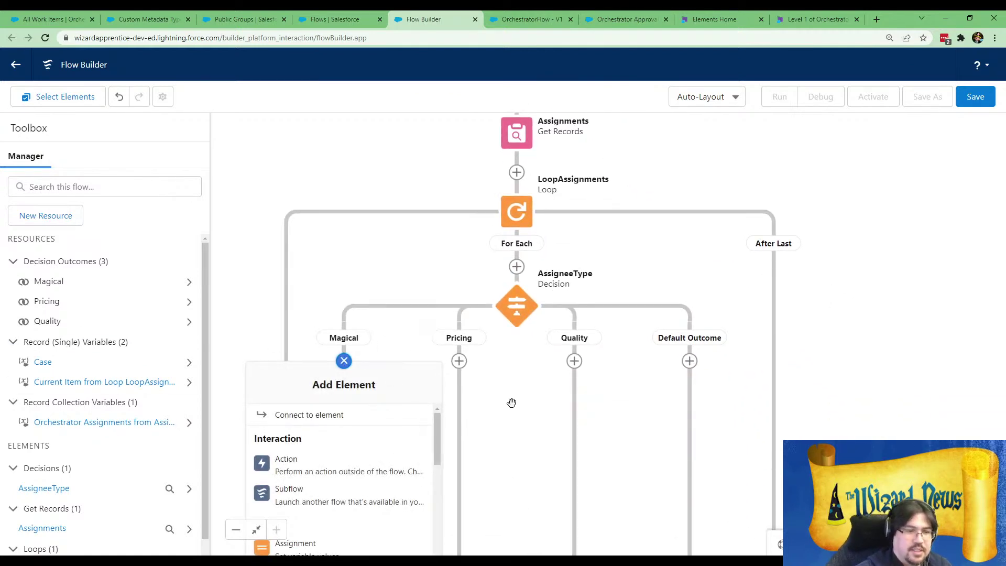
scroll(455, 266, down, 3)
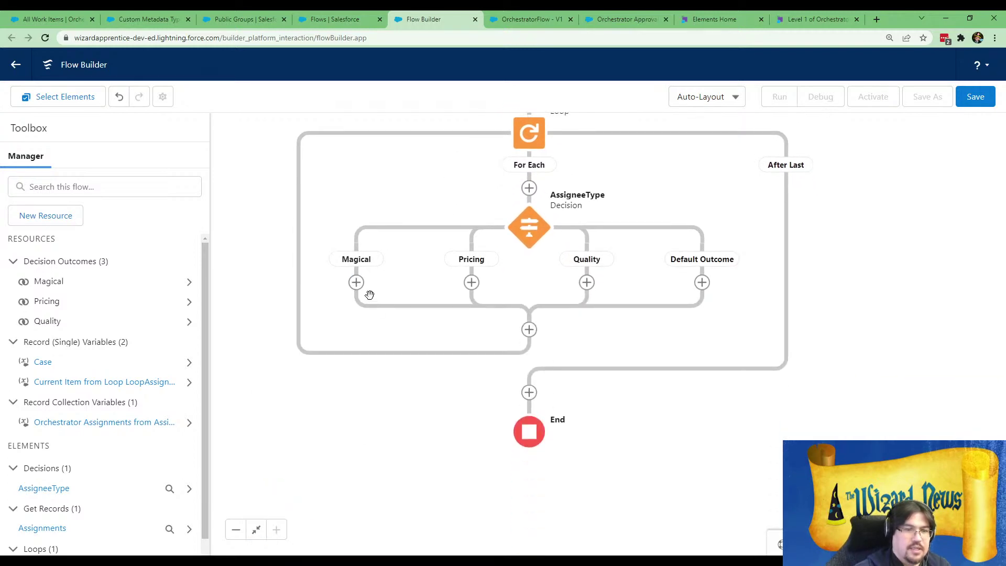
click(356, 282)
click(309, 477)
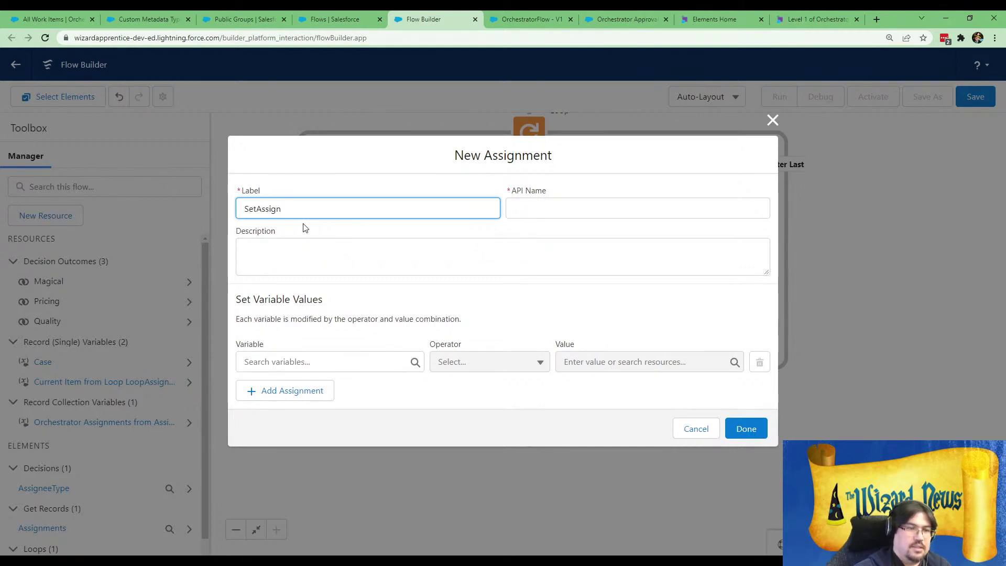
text(e)
key(Tab)
- Create a Text variable named MagicalUserName, available for output, as the variable that SetAssignee sets
click(297, 362)
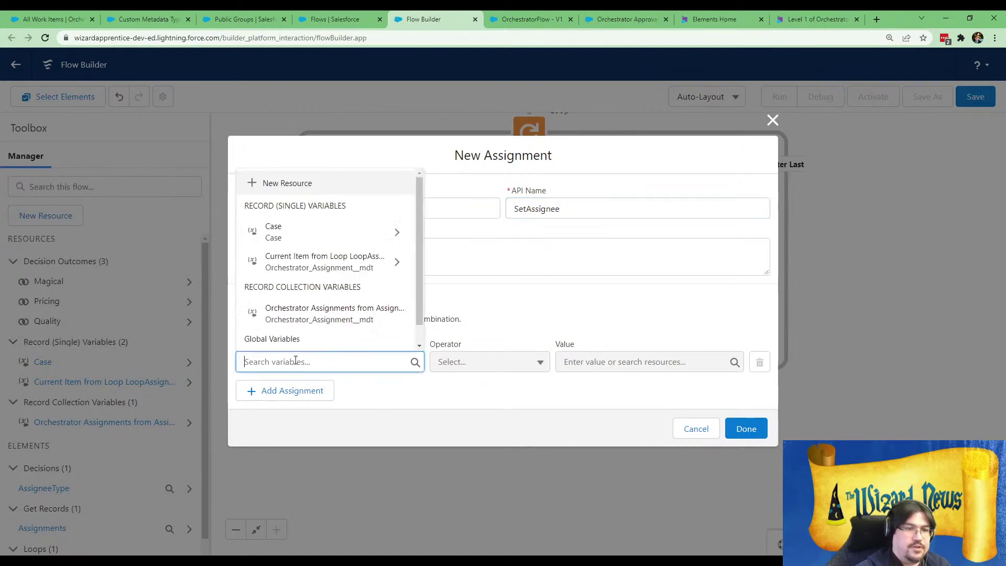
click(288, 183)
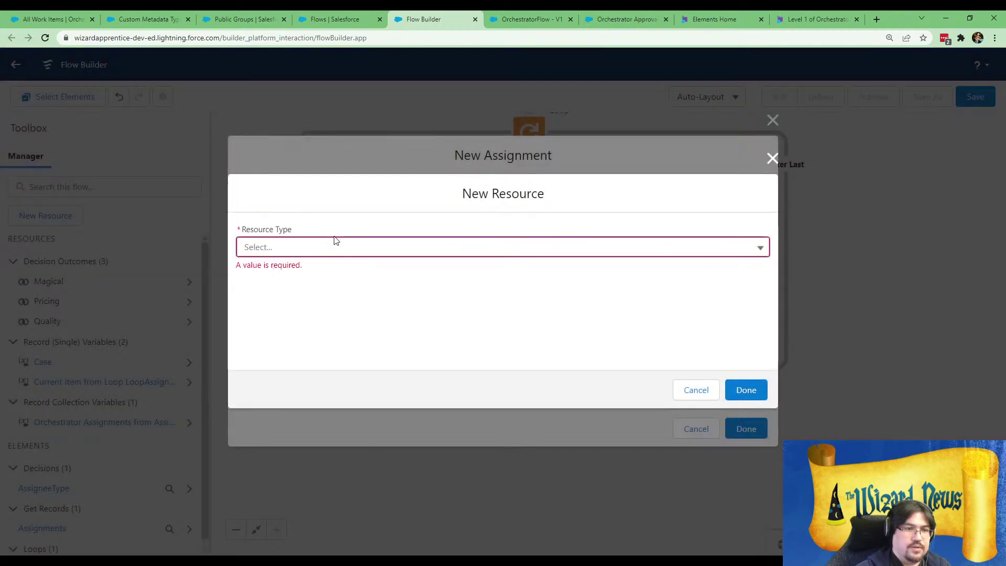
click(326, 258)
click(332, 275)
click(276, 271)
text(MagicalUsern)
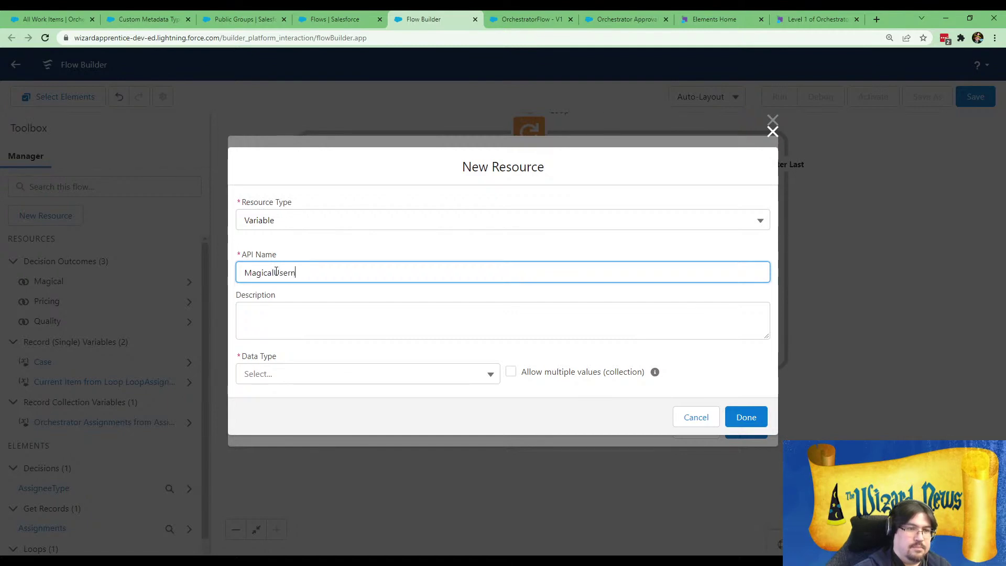
key(BackSpace)
key(BackSpace)
key(Tab)
click(321, 374)
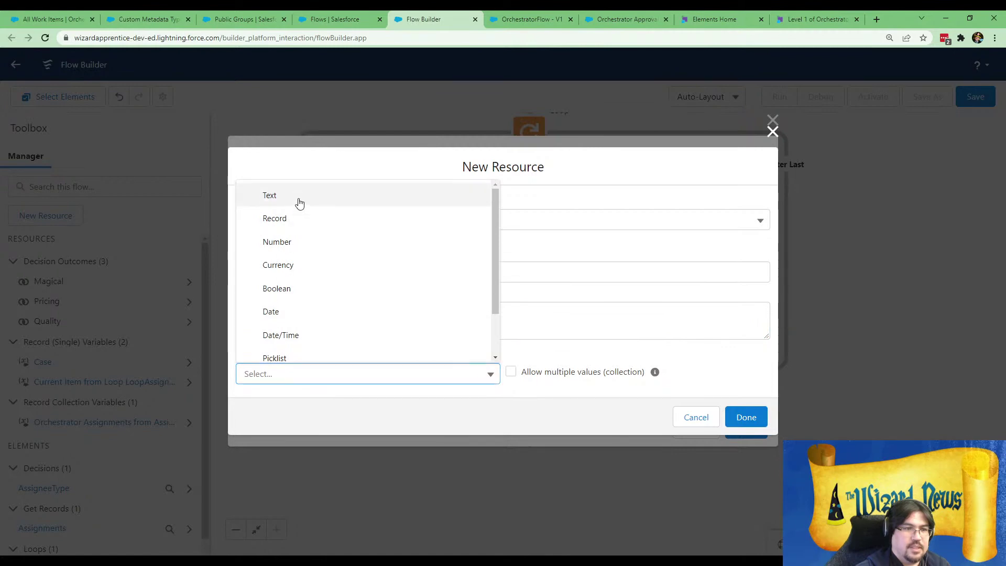
click(299, 203)
click(290, 423)
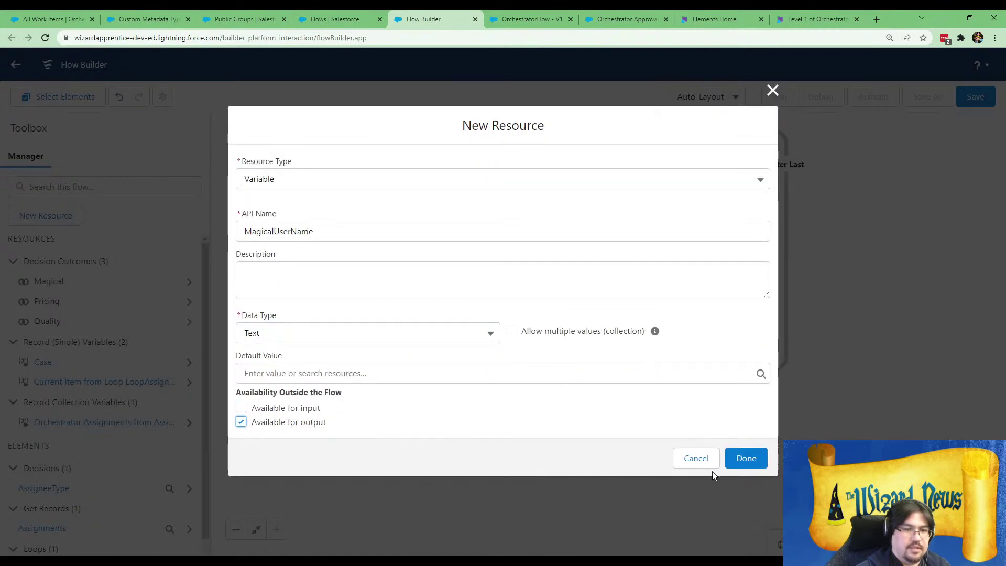
click(743, 457)
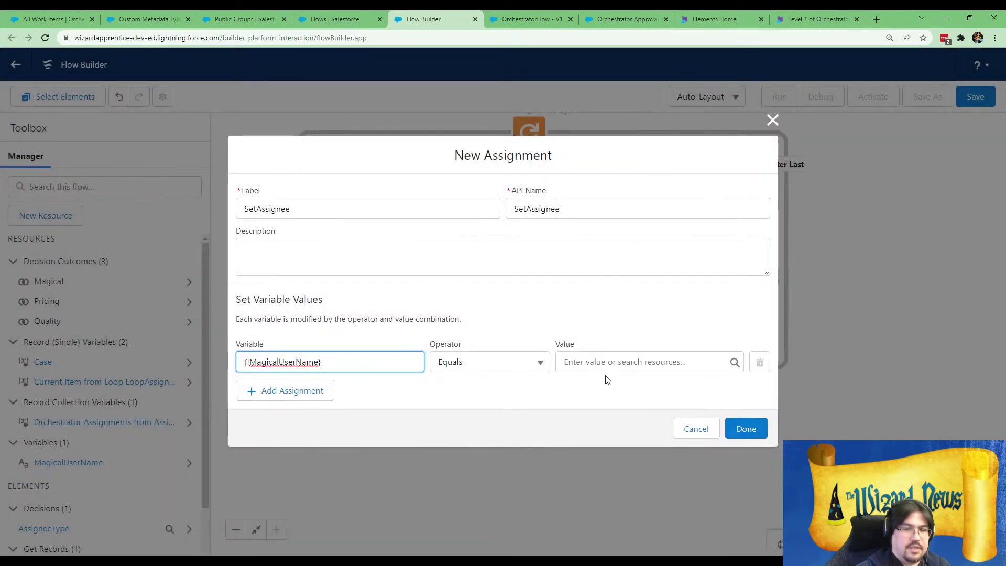
- Set MagicalUserName equal to the LoopAssignments current item's API_Developer_Name__c and finish the assignment
click(590, 362)
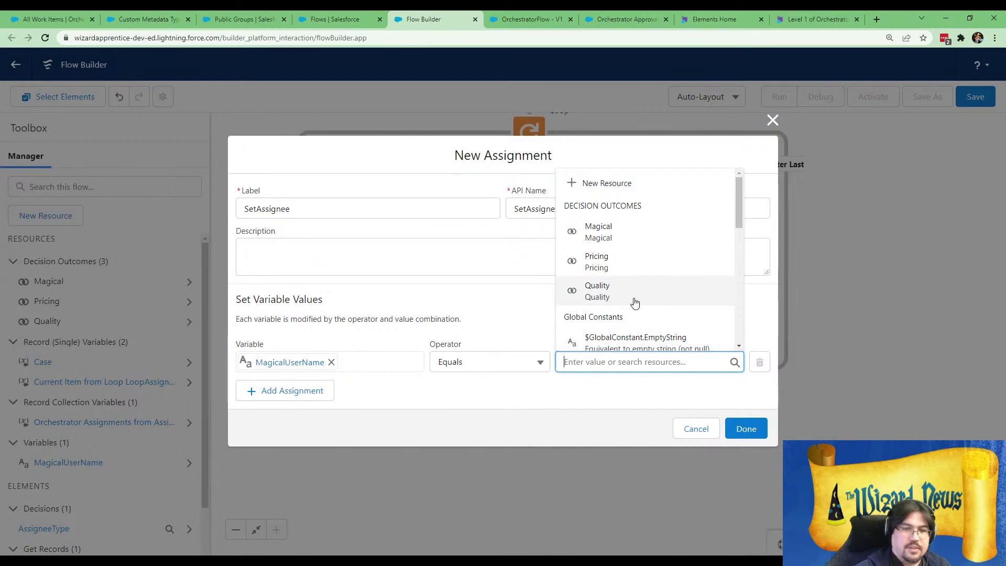
scroll(634, 302, down, 4)
click(714, 283)
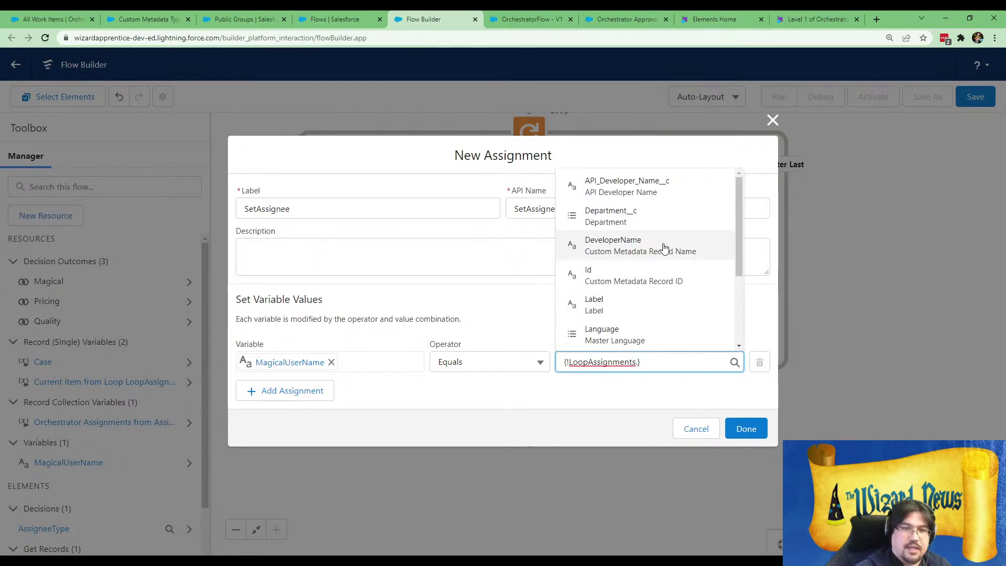
click(655, 189)
click(744, 429)
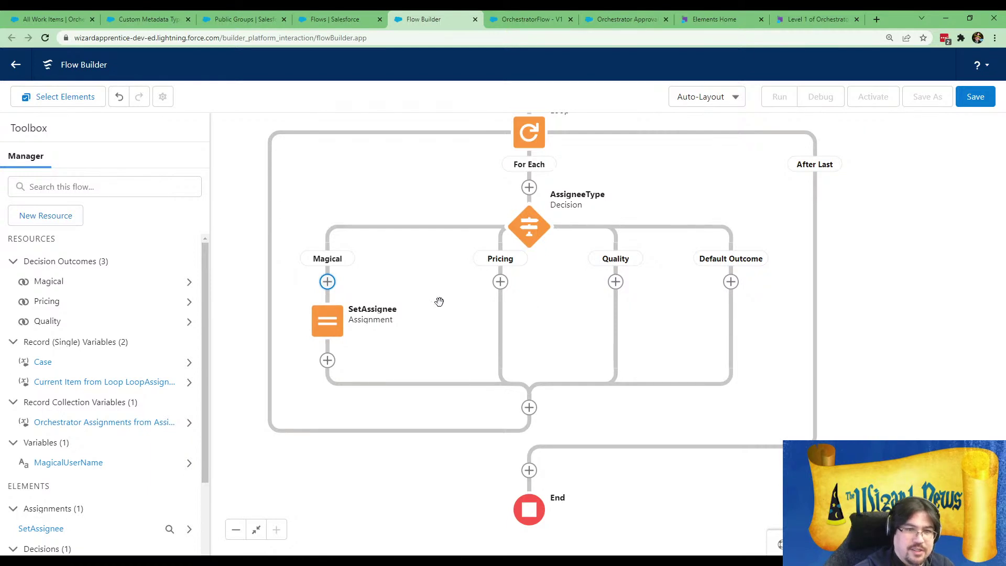
- Copy the SetAssignee element and paste it onto both the Pricing and Quality paths
click(330, 324)
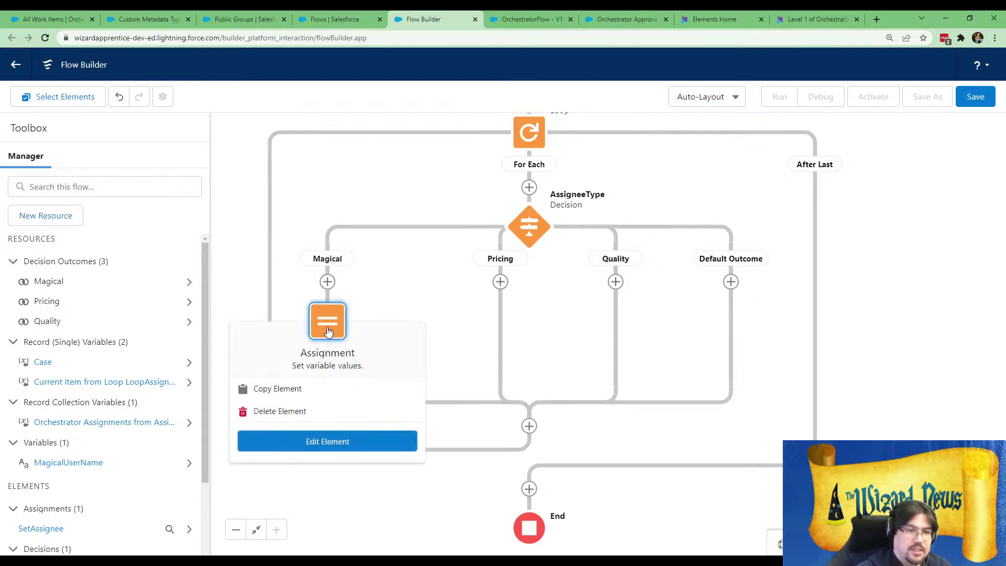
click(304, 398)
click(498, 281)
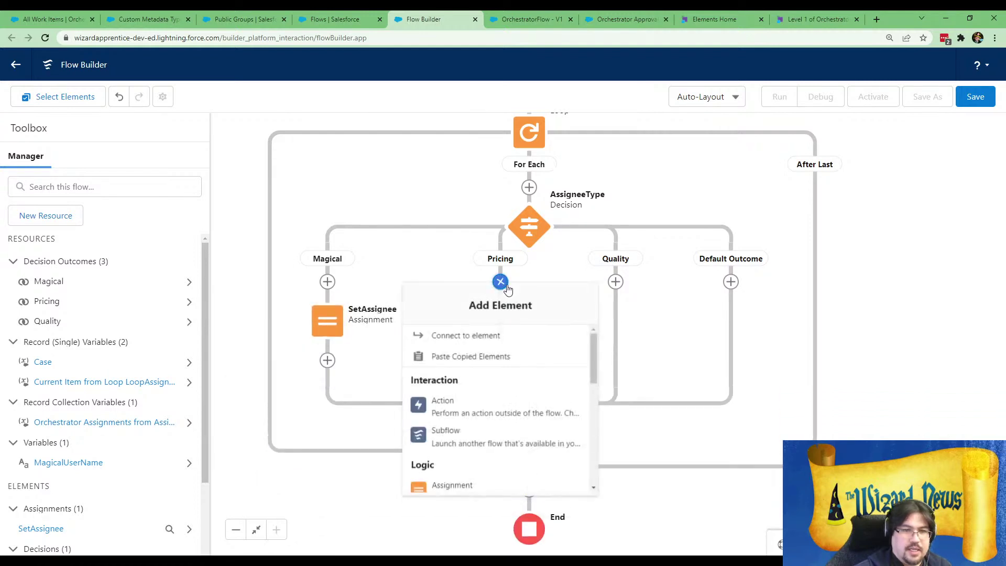
click(471, 356)
click(645, 281)
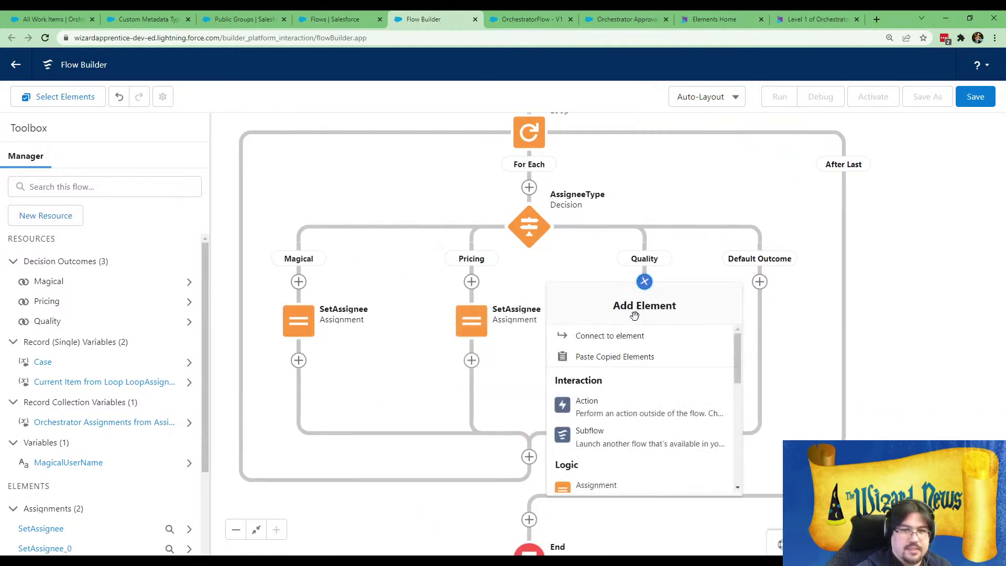
click(607, 355)
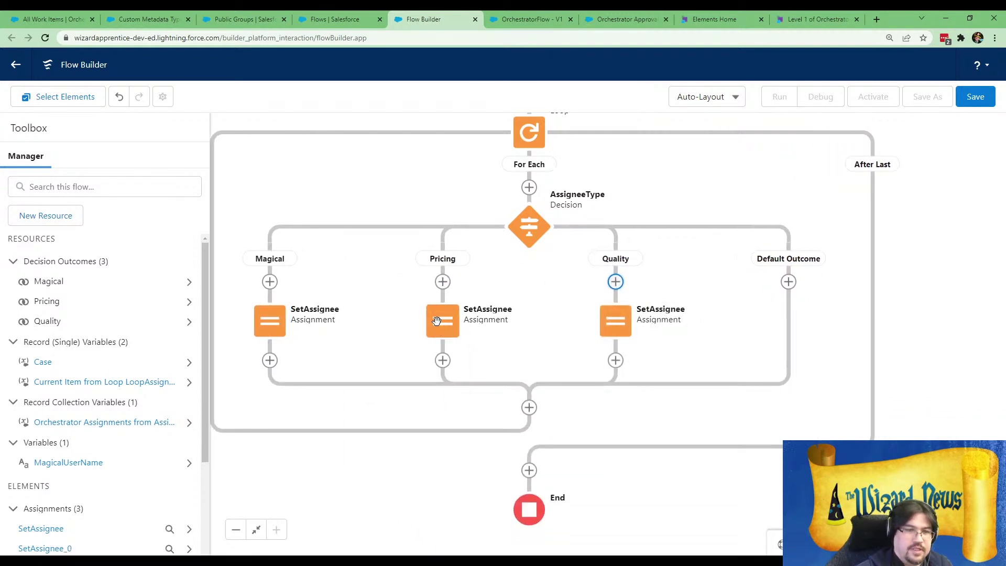
double_click(442, 321)
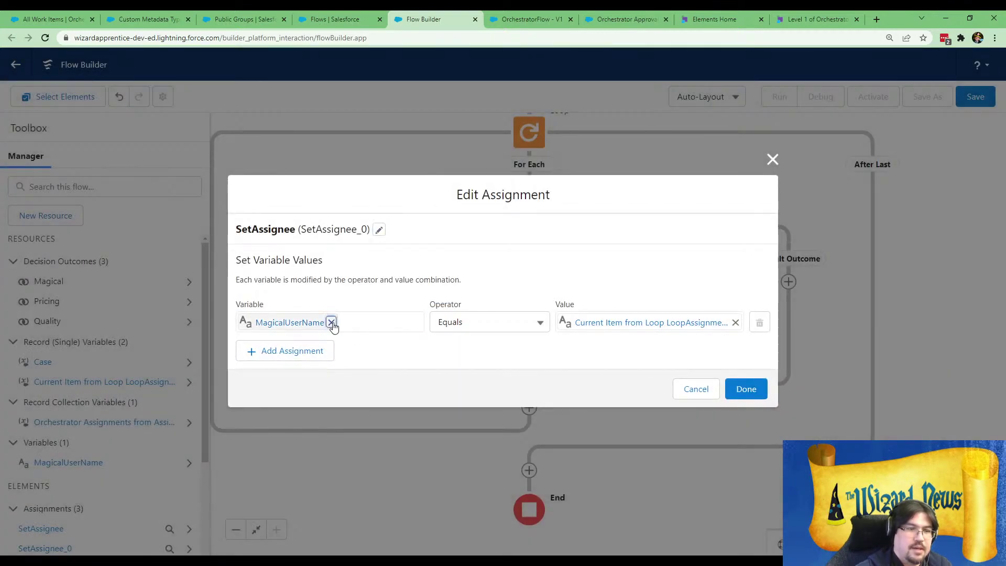
click(331, 322)
click(287, 347)
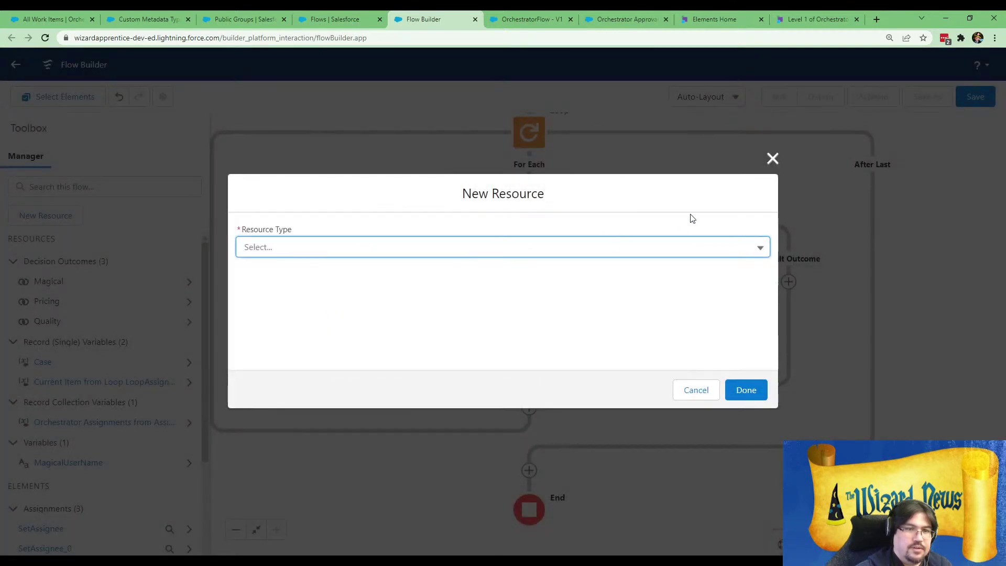
click(772, 158)
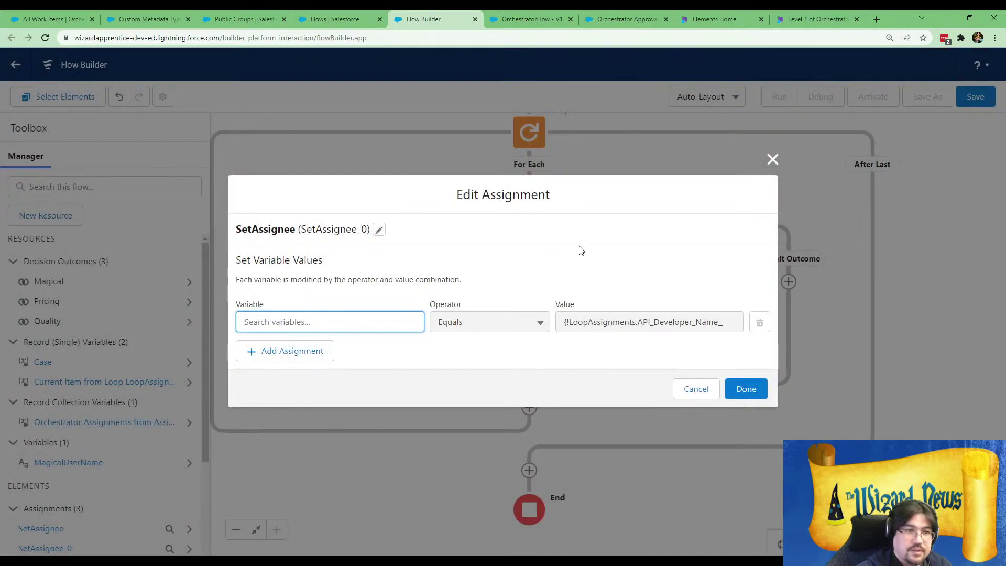
click(772, 160)
- In the Pricing path's SetAssignee, replace the target variable with a new Variable resource named PricingUserName
click(442, 325)
click(440, 333)
double_click(441, 333)
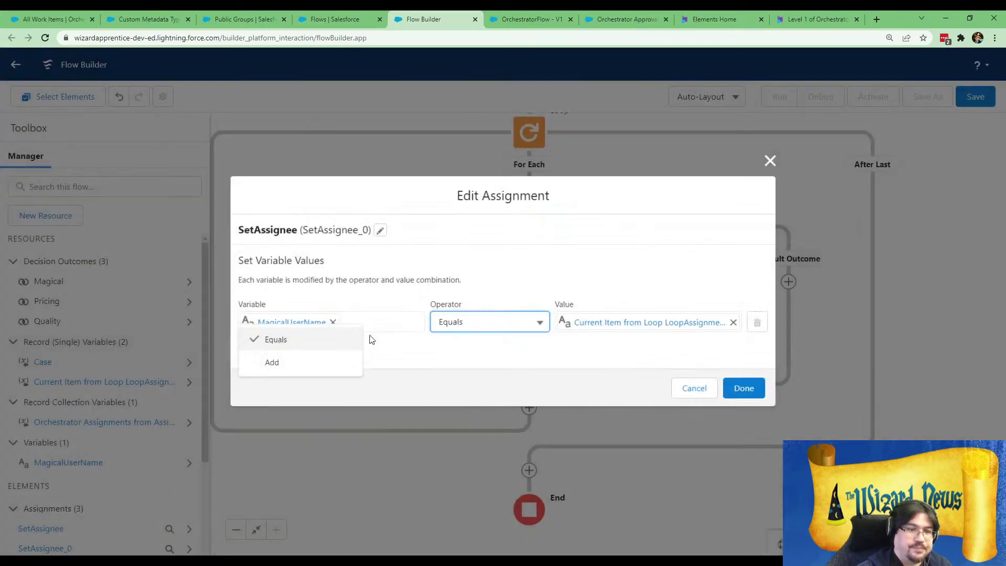
click(330, 321)
click(286, 357)
click(317, 245)
click(310, 270)
click(299, 276)
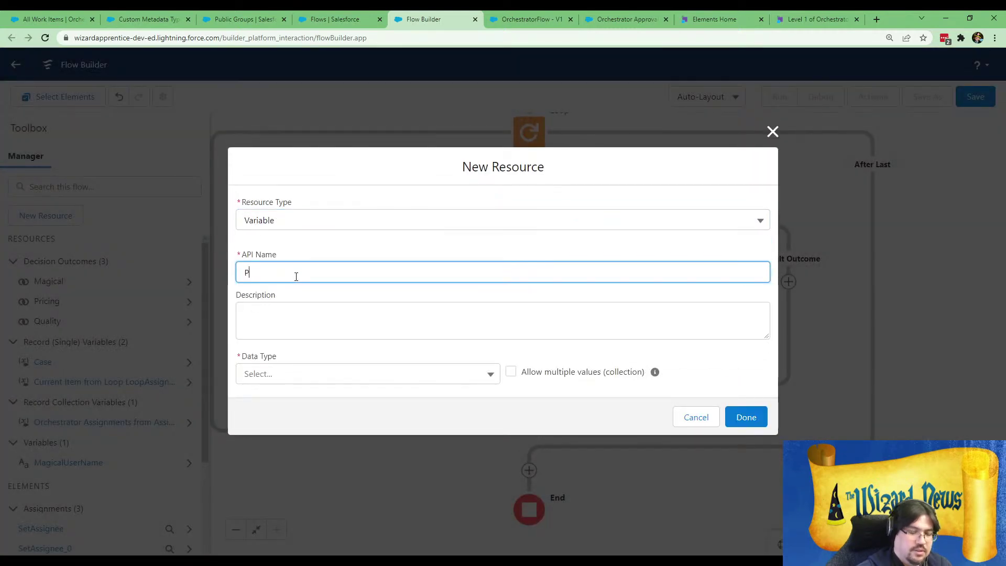
text(PricingUserName)
key(Tab)
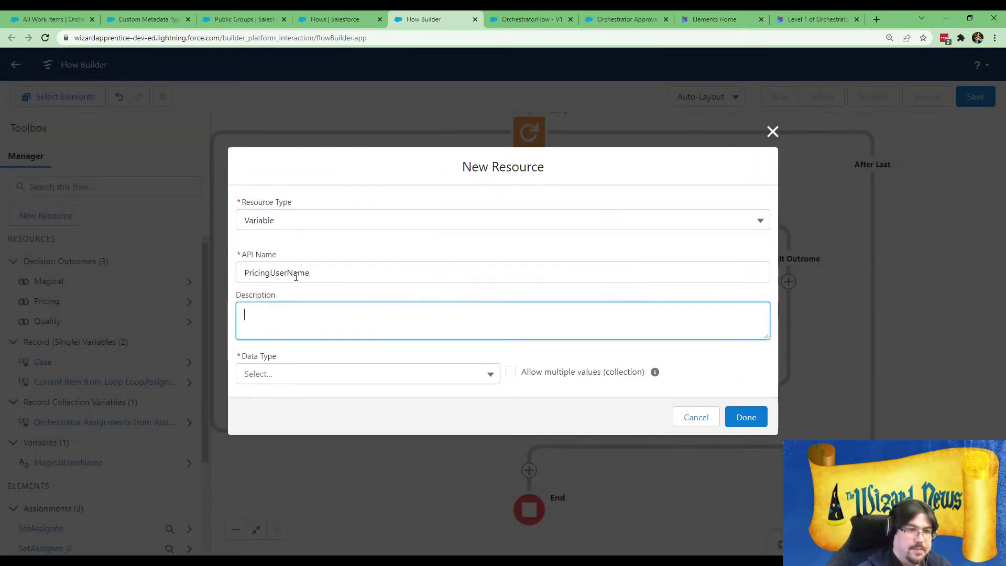
- Make PricingUserName a Text variable available for output and finish the Pricing assignment
click(291, 380)
click(269, 196)
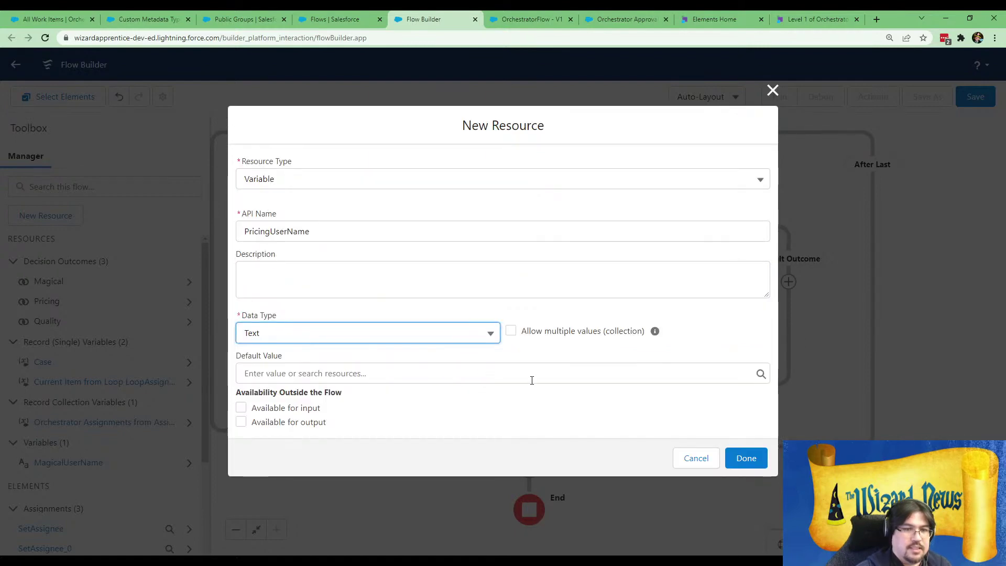
click(241, 421)
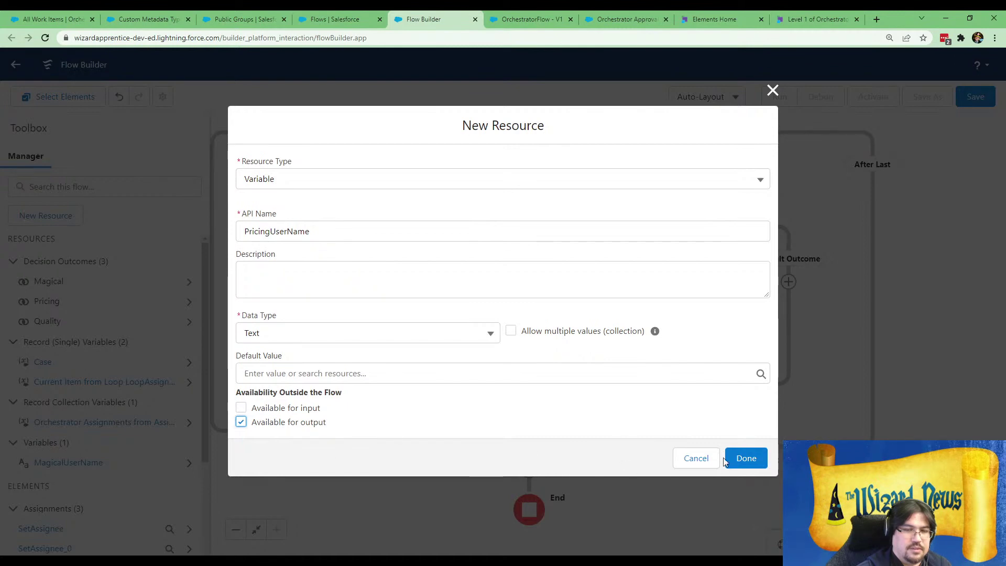
click(741, 455)
click(753, 386)
click(753, 386)
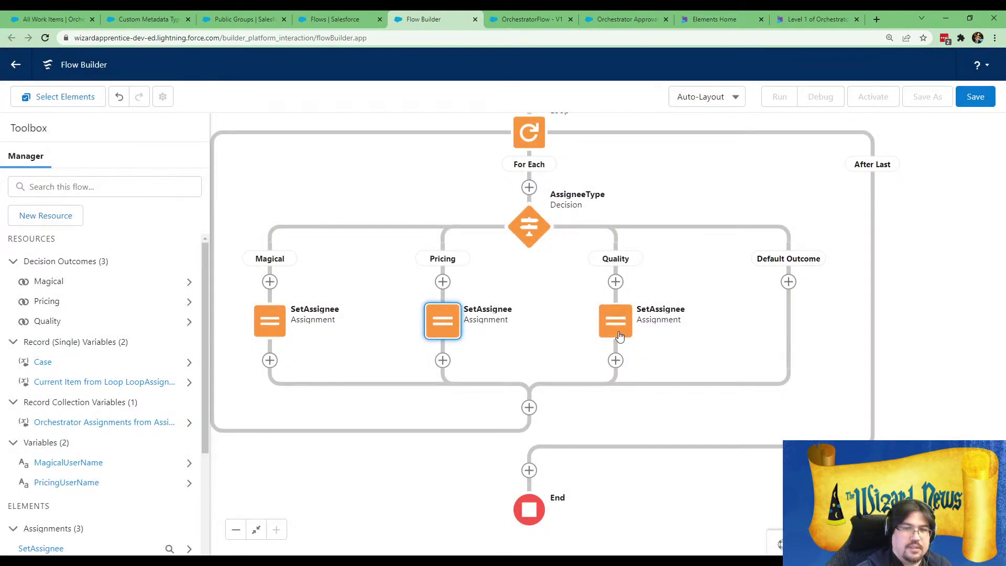
- In the Quality path's SetAssignee, replace the target variable with a new Variable resource named QualityUserName
click(611, 320)
click(277, 321)
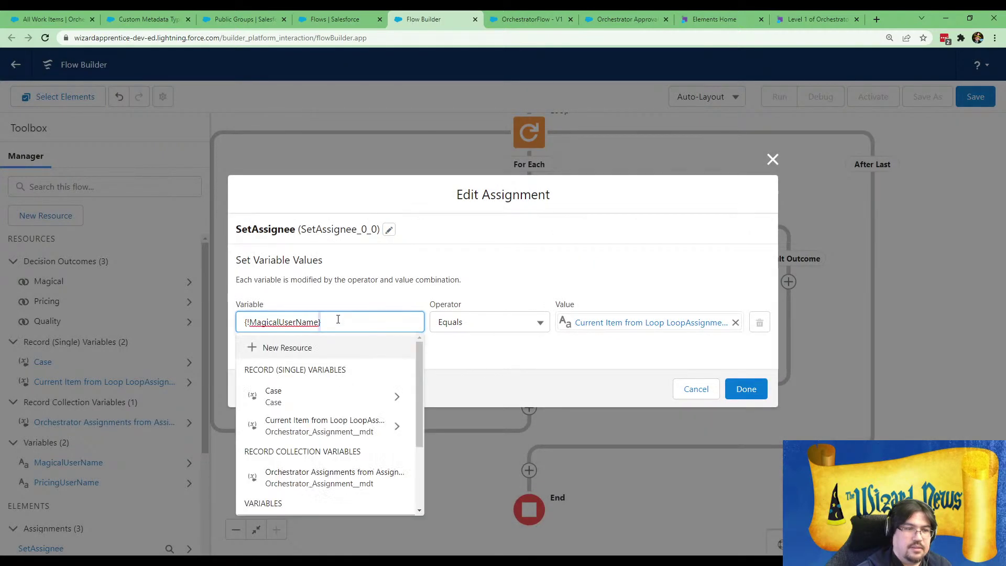
click(310, 348)
click(319, 247)
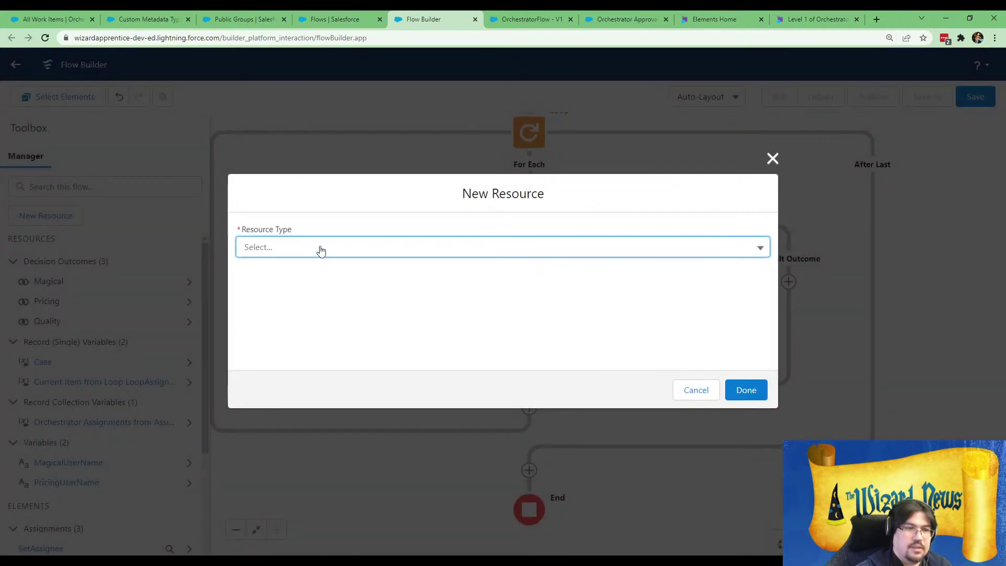
click(303, 269)
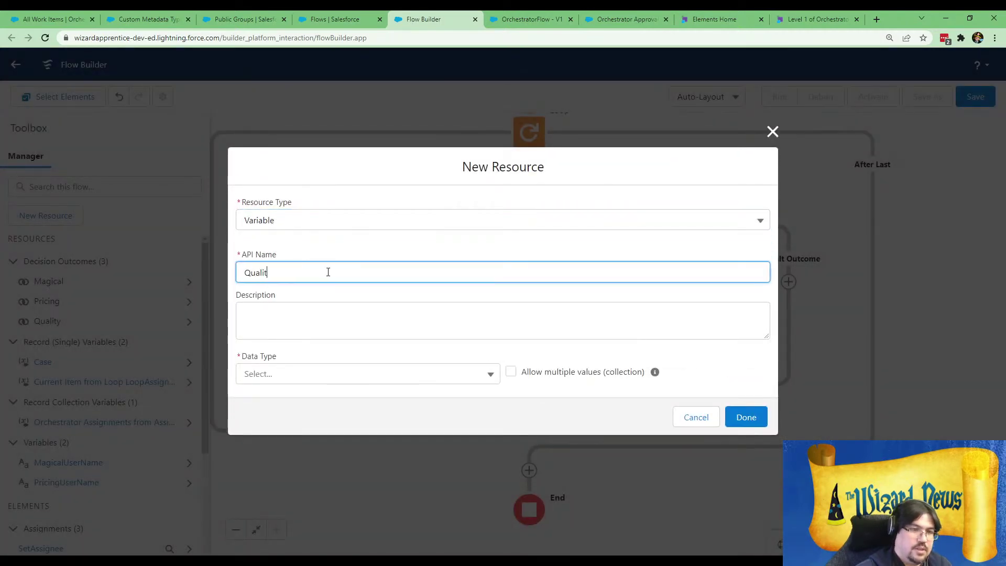
text(QualityUserName)
key(Tab)
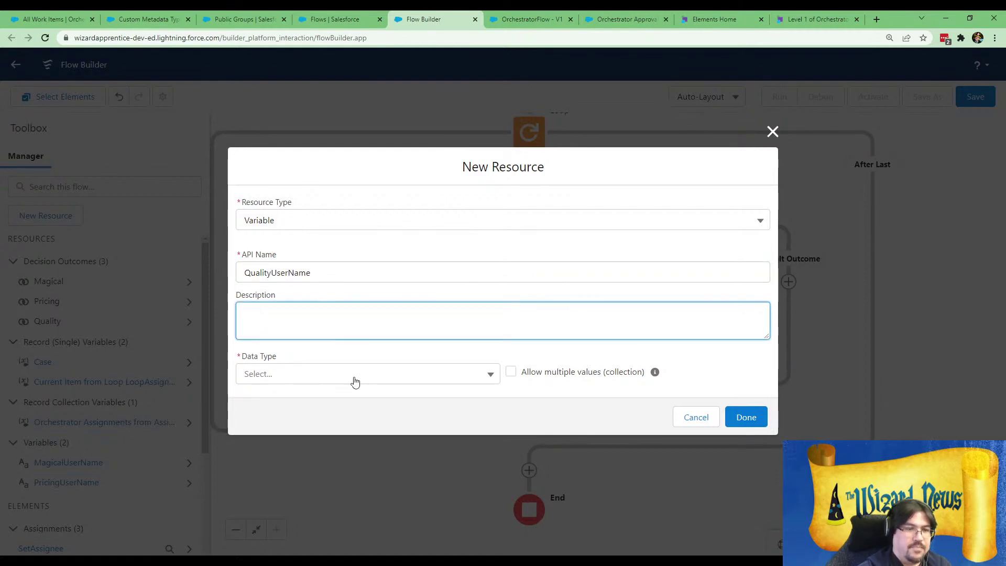
- Make QualityUserName a Text variable available for output and finish the Quality assignment
click(354, 382)
click(332, 197)
click(250, 425)
click(746, 458)
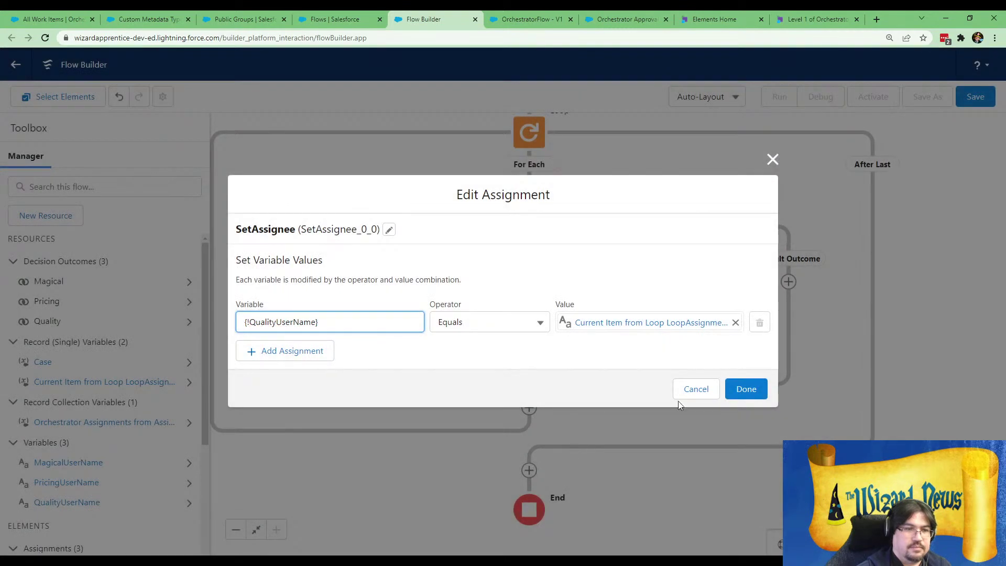
click(746, 388)
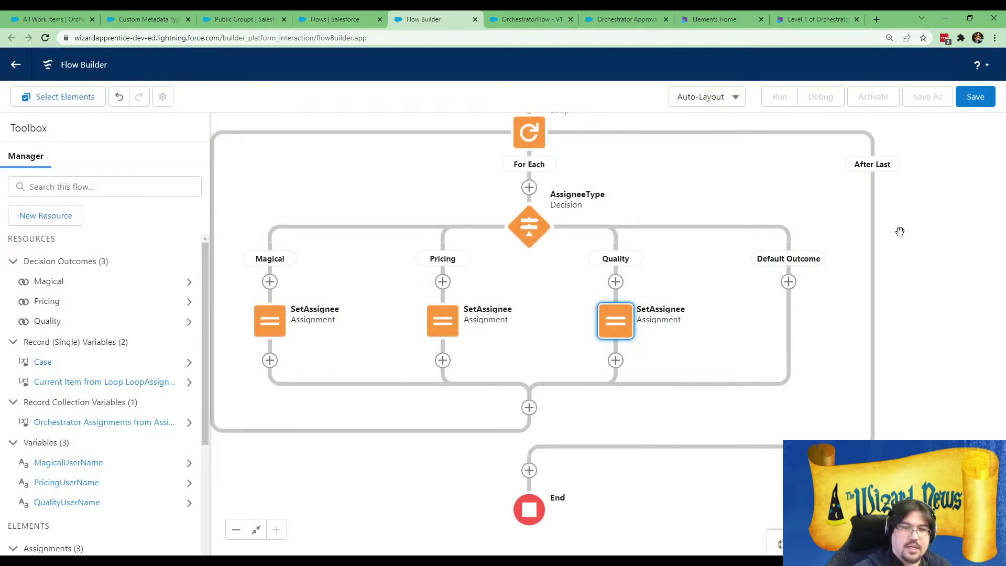
- Save the flow with the label OrchestratorAssignment and activate it
click(974, 96)
text(OrchestratorAssign)
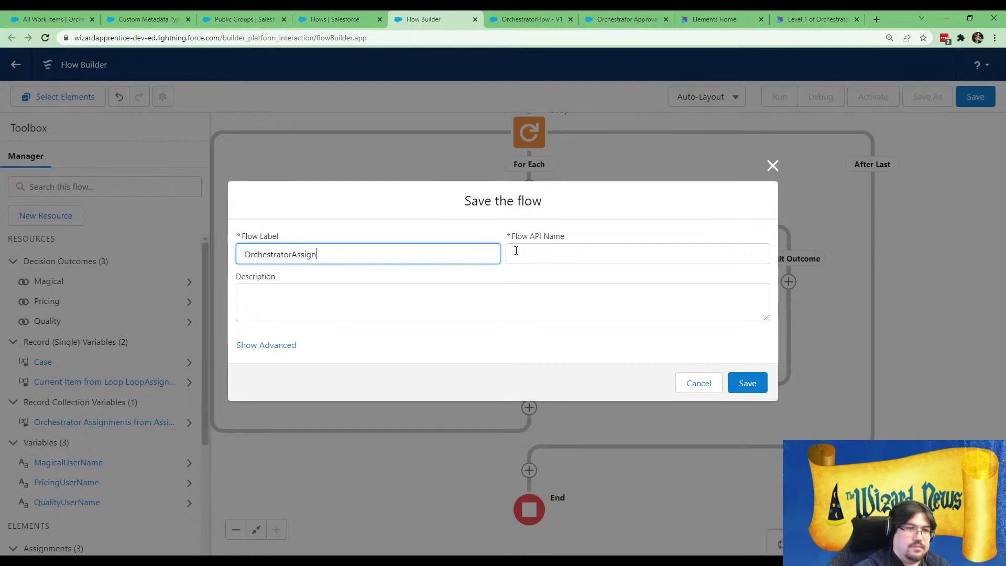
text(ment)
key(Tab)
click(759, 376)
click(871, 99)
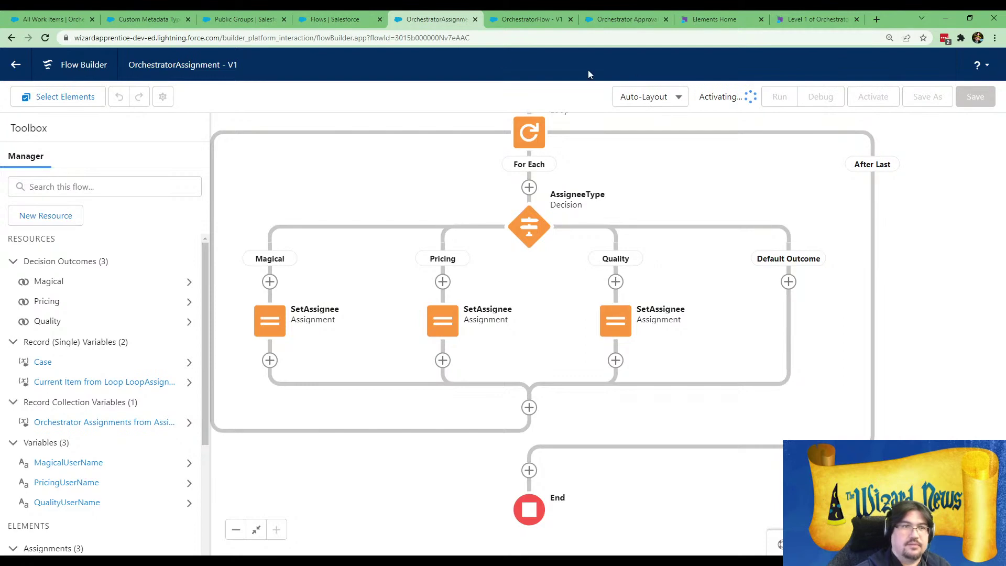
- Close the open browser pages for the Flows list, OrchestratorAssignment, OrchestratorFlow and Orchestrator Approval Flow
click(383, 20)
click(376, 20)
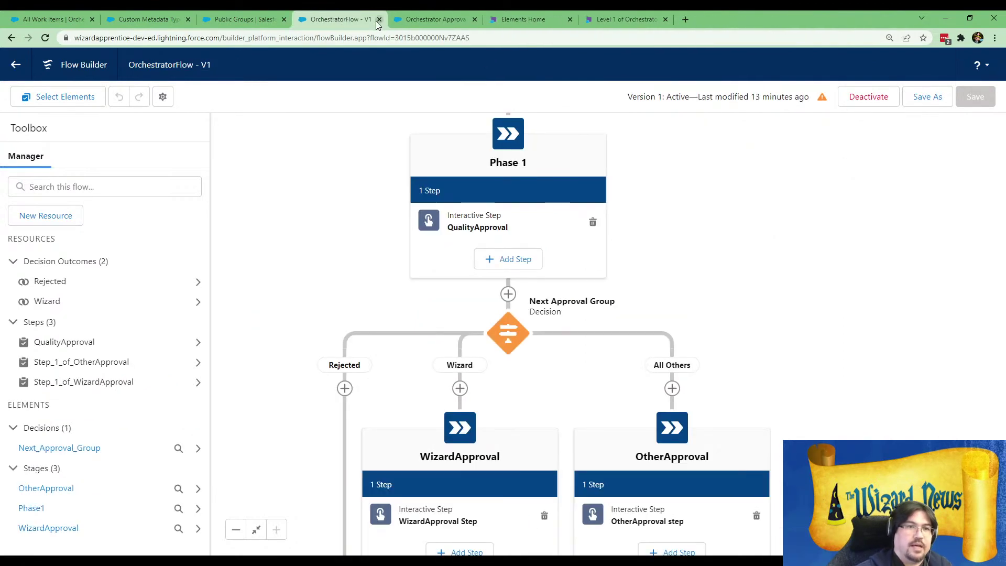
click(377, 20)
click(223, 20)
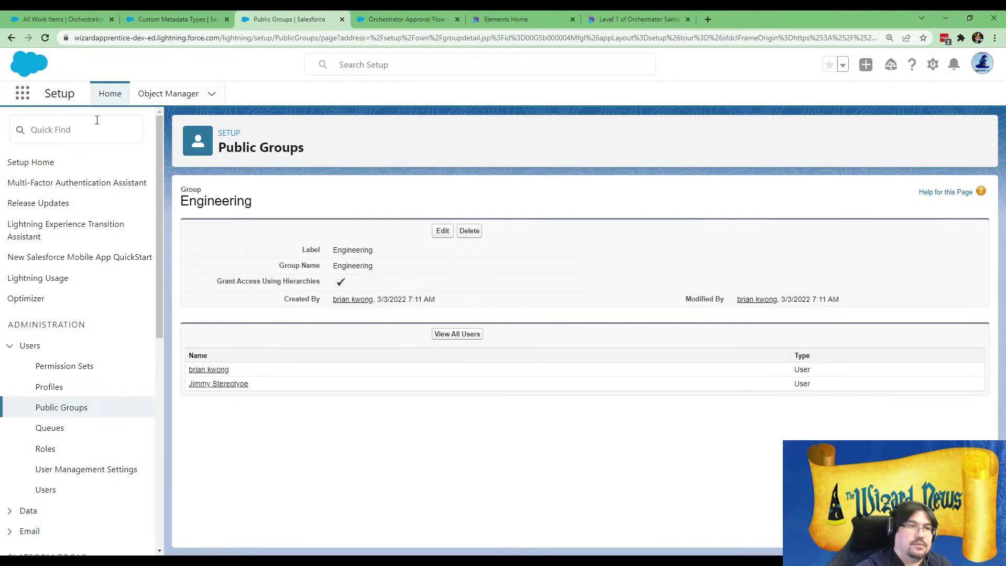
click(450, 19)
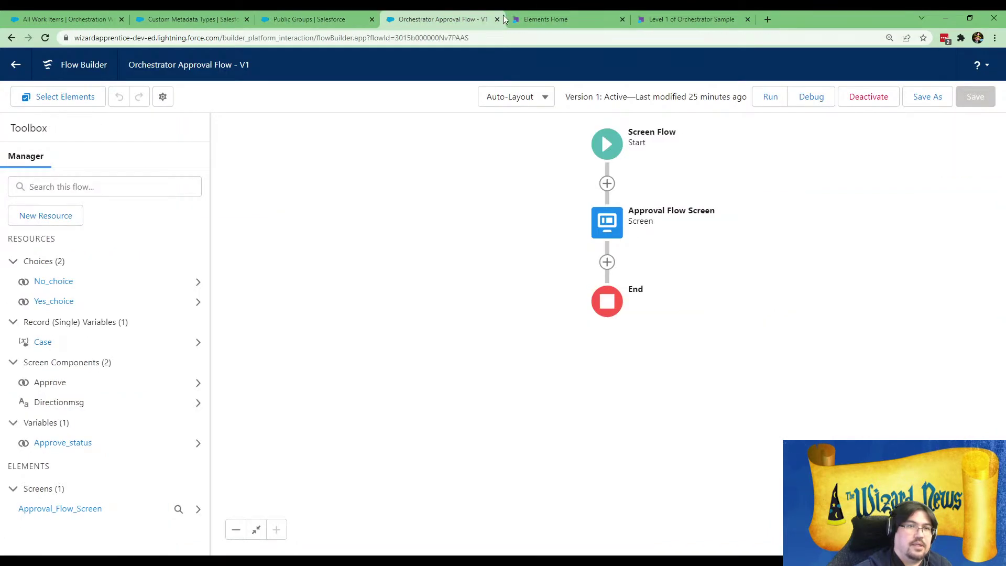
click(497, 19)
- Find Flows in Setup from the Public Groups page and open OrchestratorFlow from the flow list
click(331, 21)
click(69, 128)
text(flow)
click(45, 265)
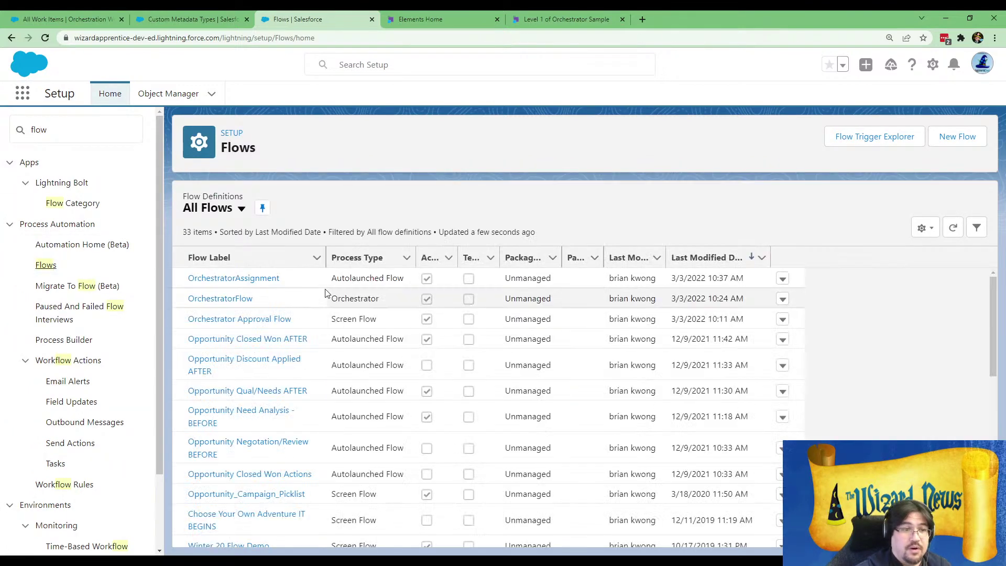
click(231, 300)
click(254, 298)
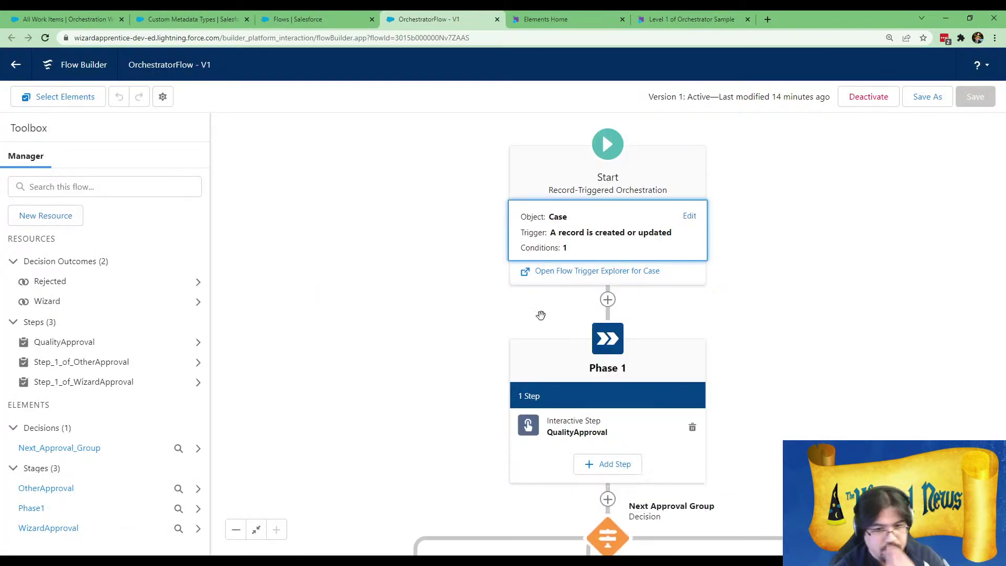
- Add a background step to Phase 1 with GetAssignments as its label and API name
click(624, 464)
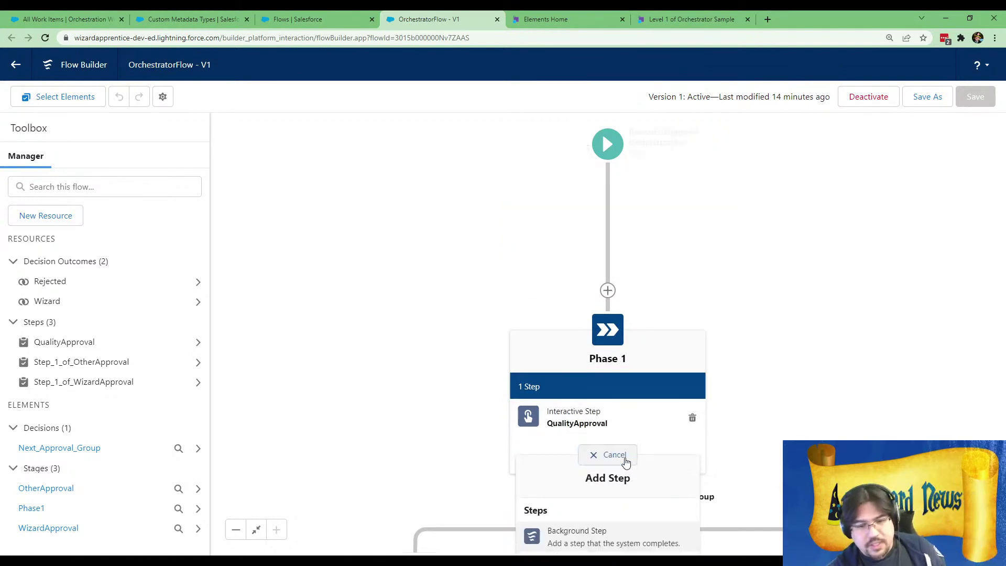
click(622, 430)
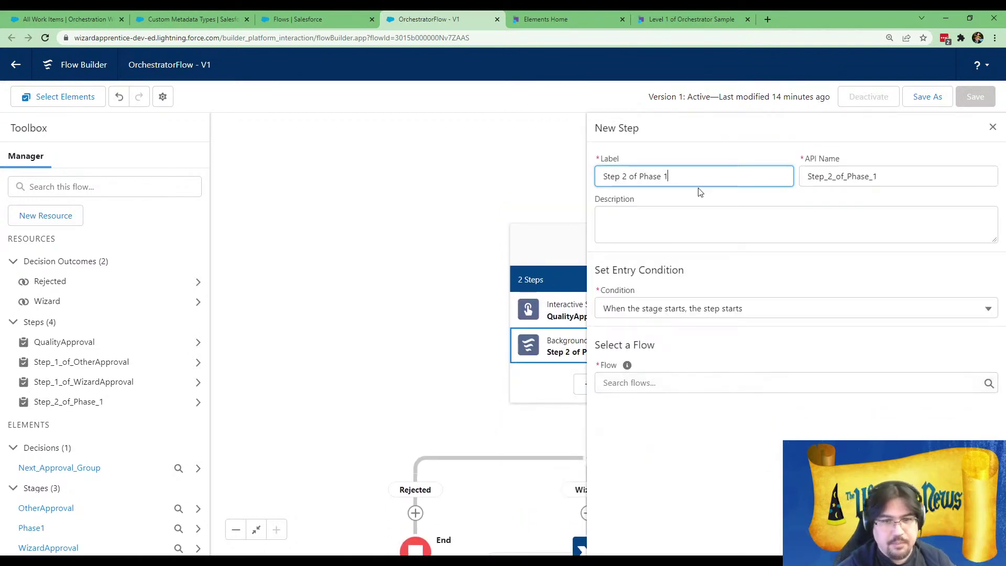
key(ctrl+a)
text(G)
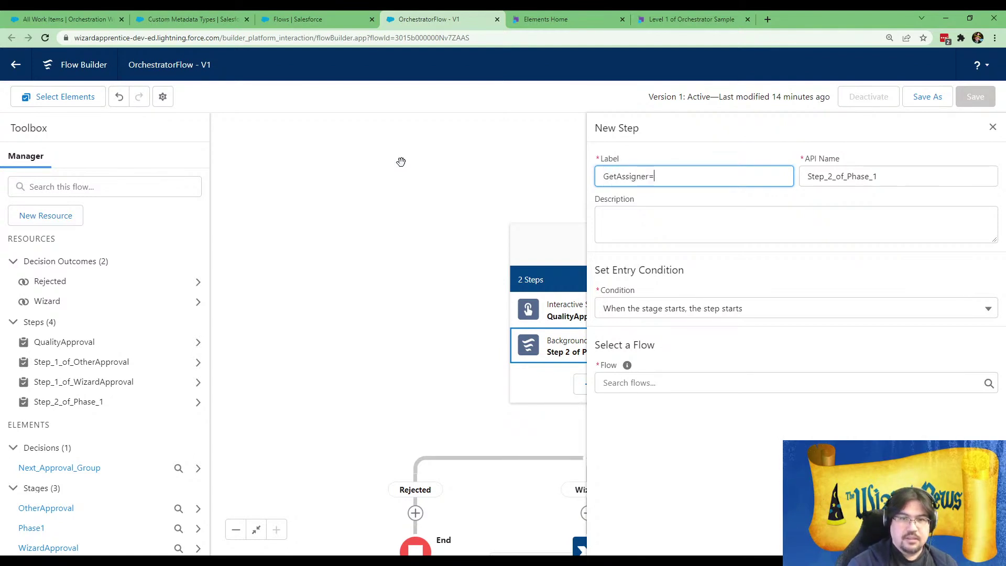
text(etAssignments)
key(Tab)
key(BackSpace)
click(673, 178)
key(Tab)
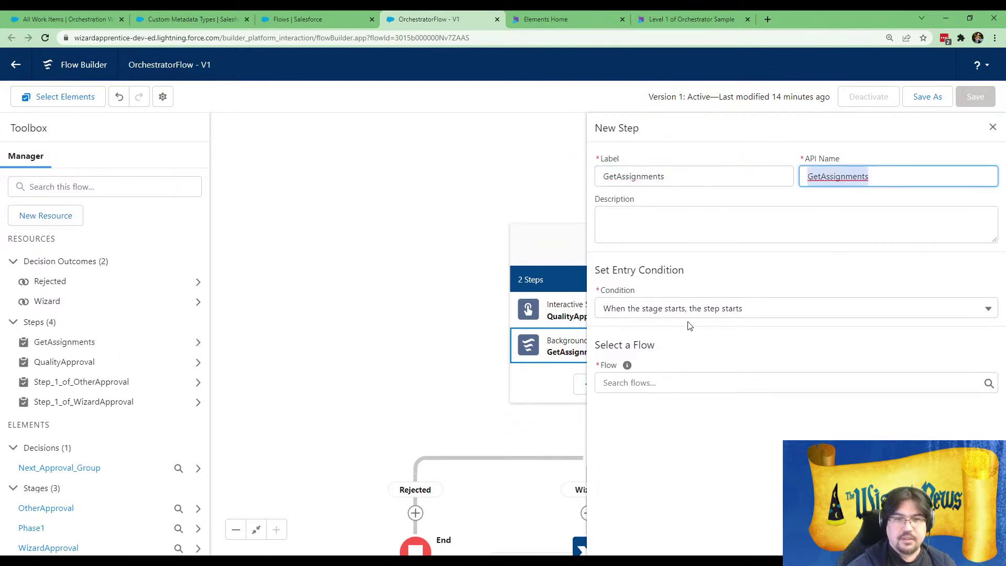
- Have the GetAssignments step run the OrchestratorAssignment flow with $Record as its Case input
click(672, 380)
text(or)
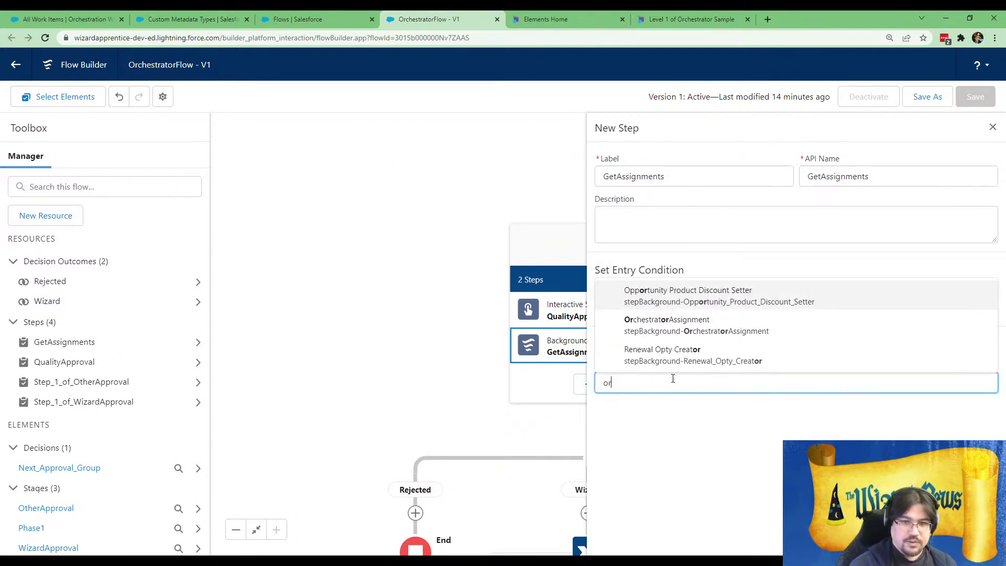
click(785, 334)
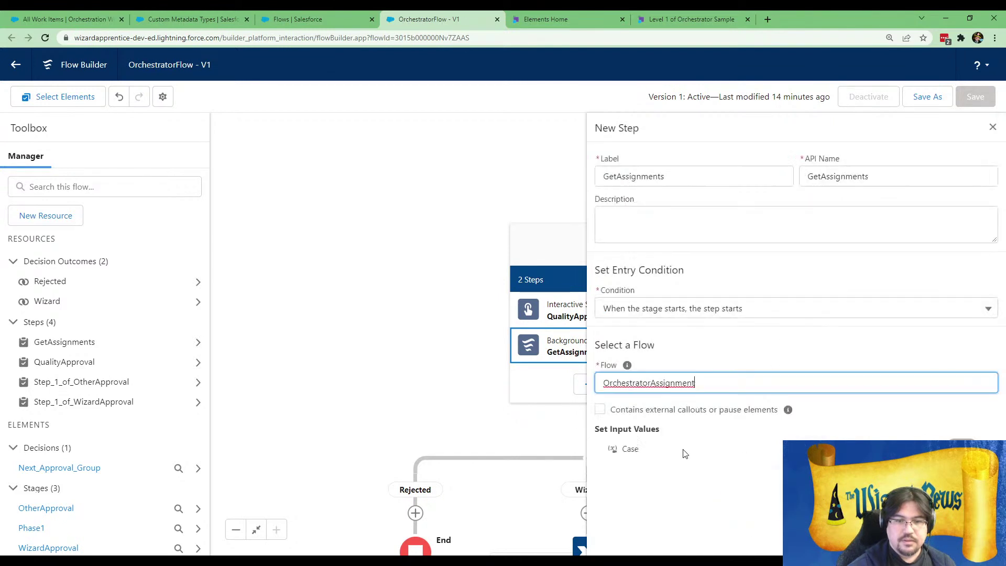
click(696, 466)
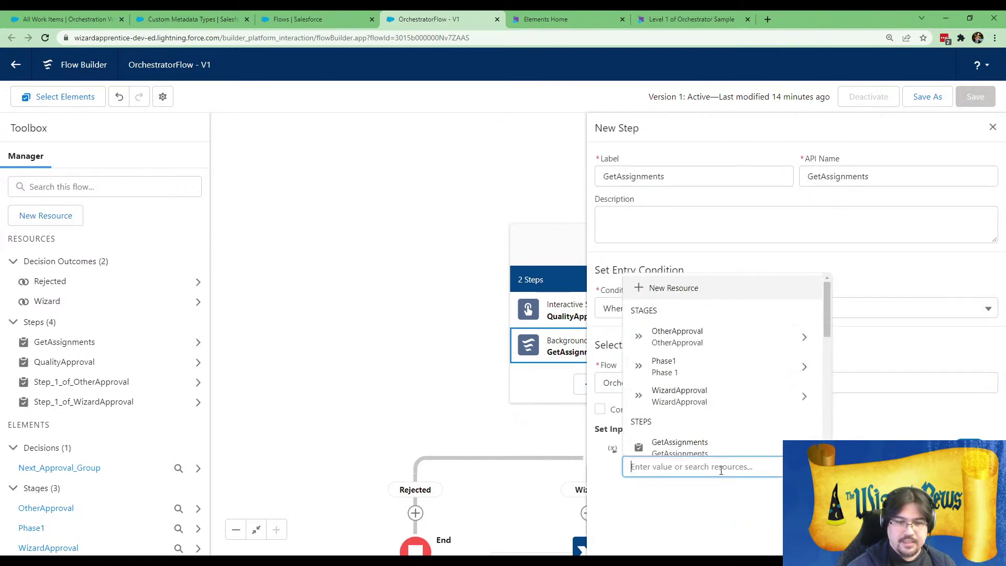
scroll(734, 420, down, 1)
scroll(733, 421, down, 3)
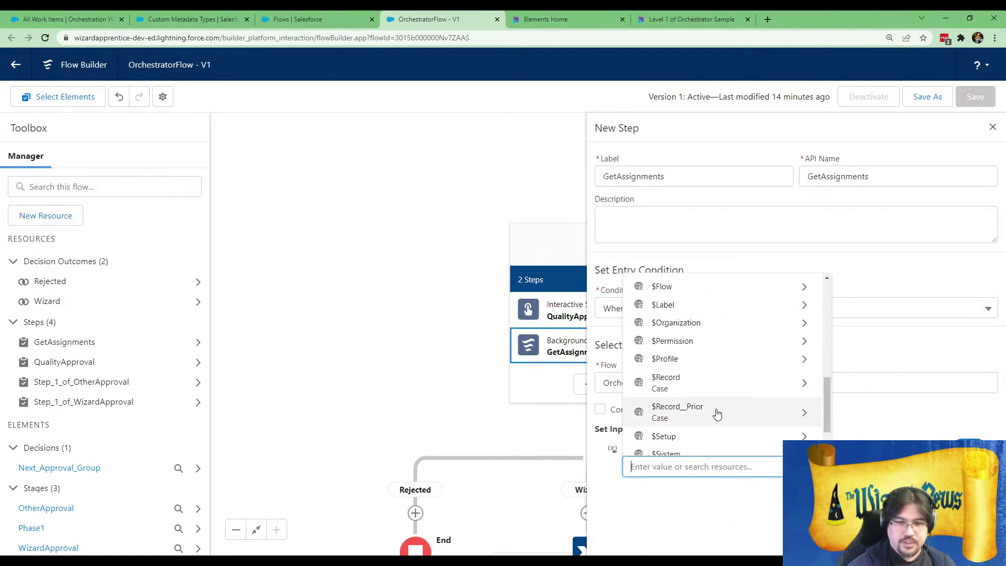
click(686, 388)
key(BackSpace)
click(719, 523)
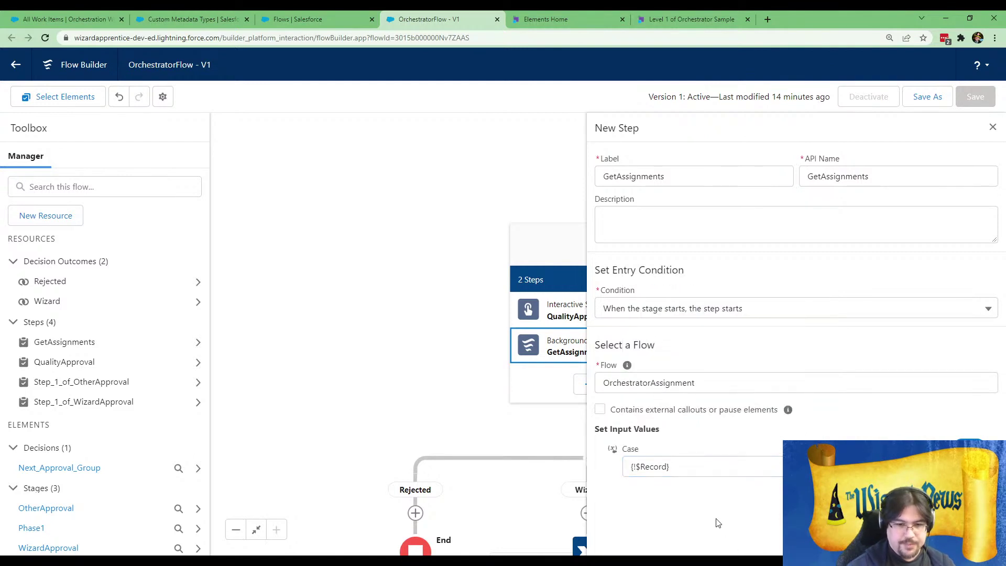
click(375, 243)
- Try to delete the QualityApproval step from Phase 1 and inspect the Rejected outcome of the Next Approval Group decision
click(635, 338)
drag(506, 326, 402, 325)
click(476, 287)
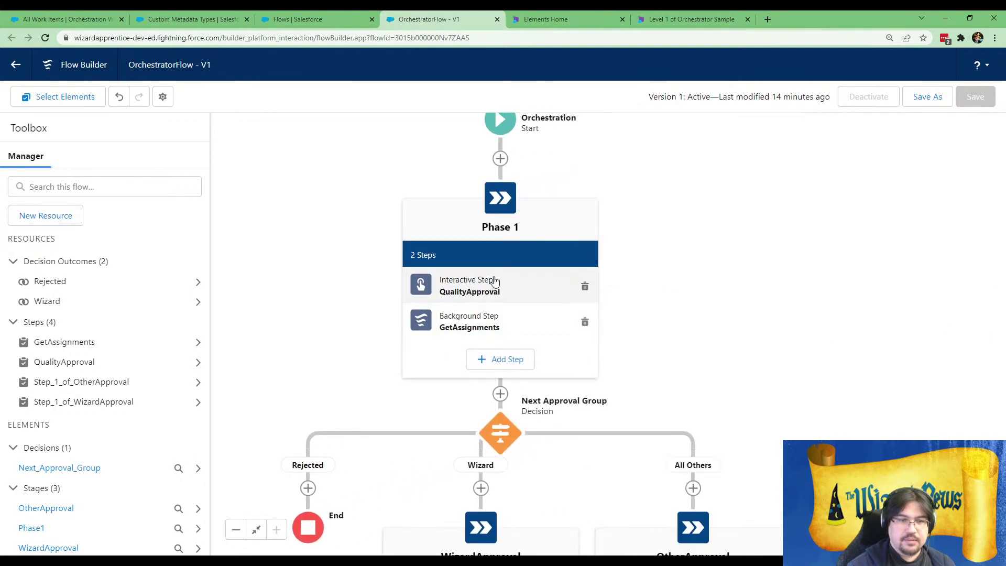
click(582, 288)
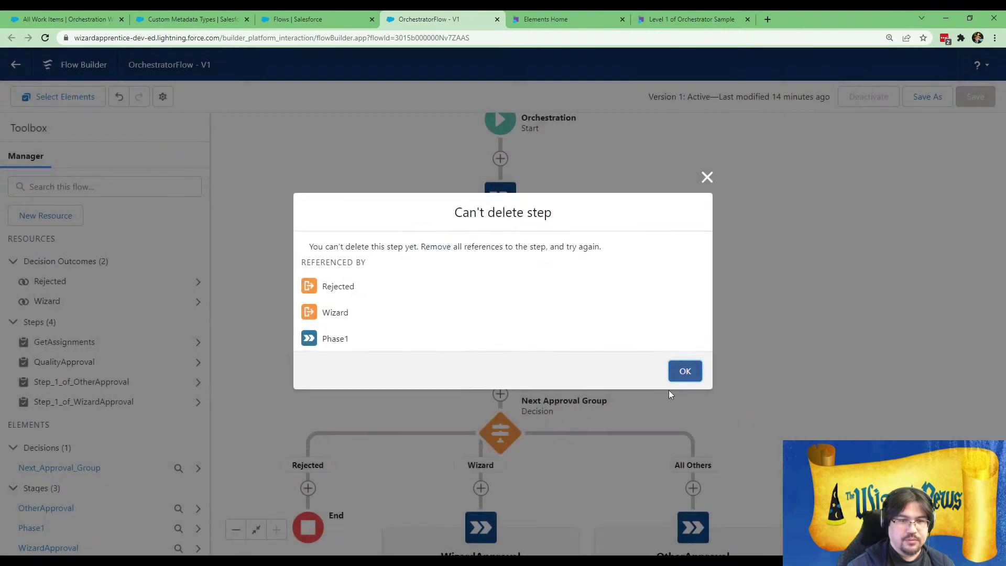
click(689, 374)
double_click(507, 441)
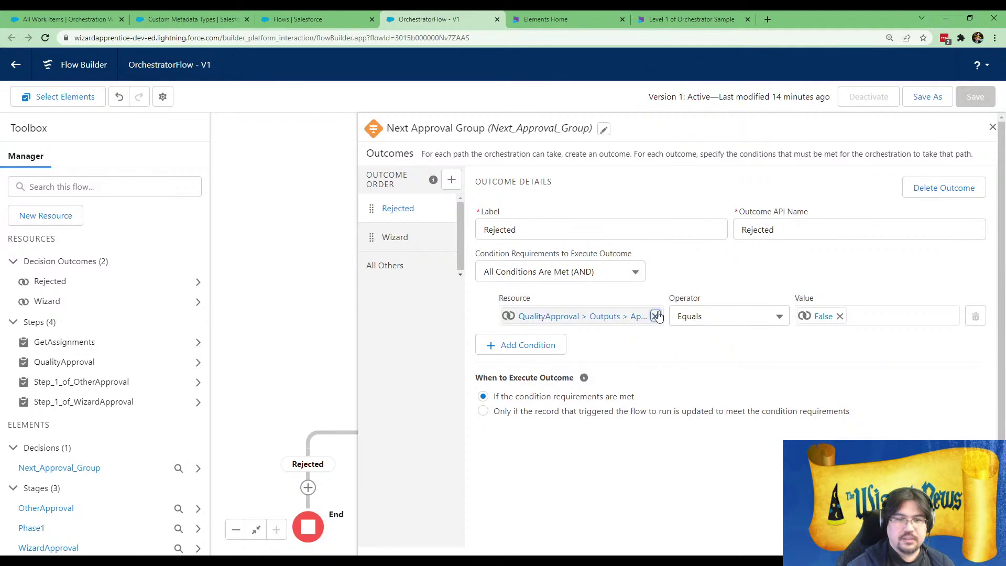
click(371, 332)
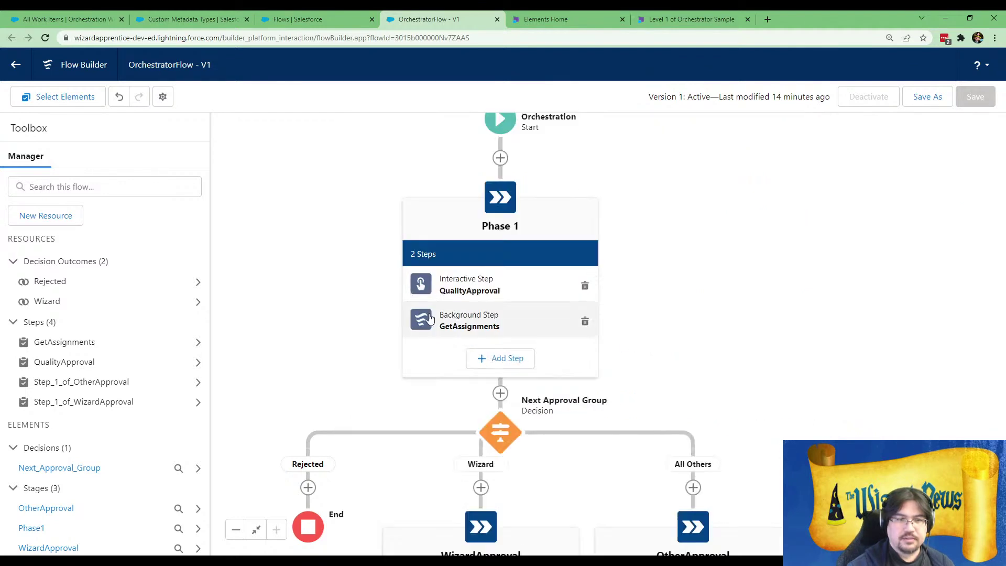
- Review the settings of the GetAssignments and QualityApproval steps in Phase 1
click(520, 328)
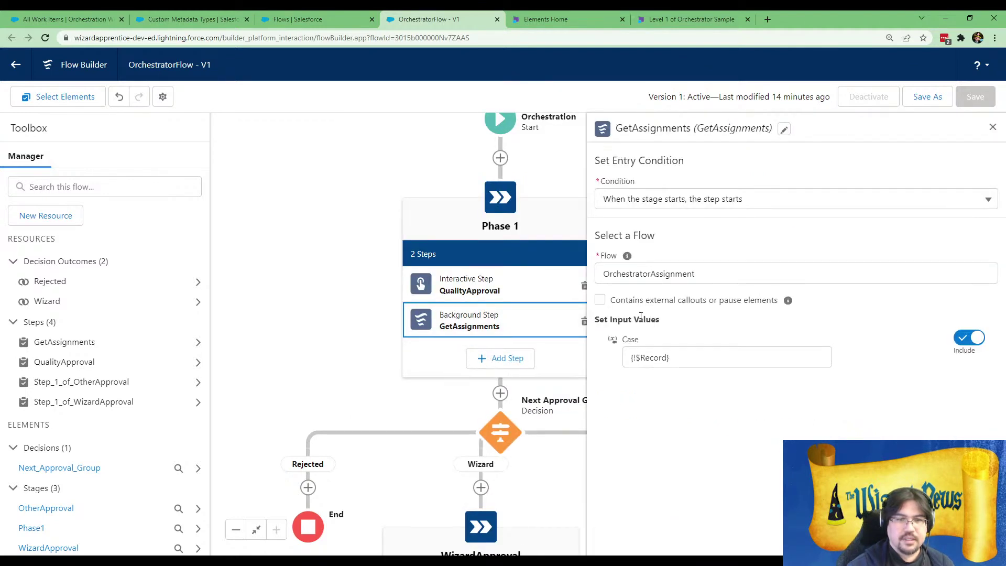
click(503, 293)
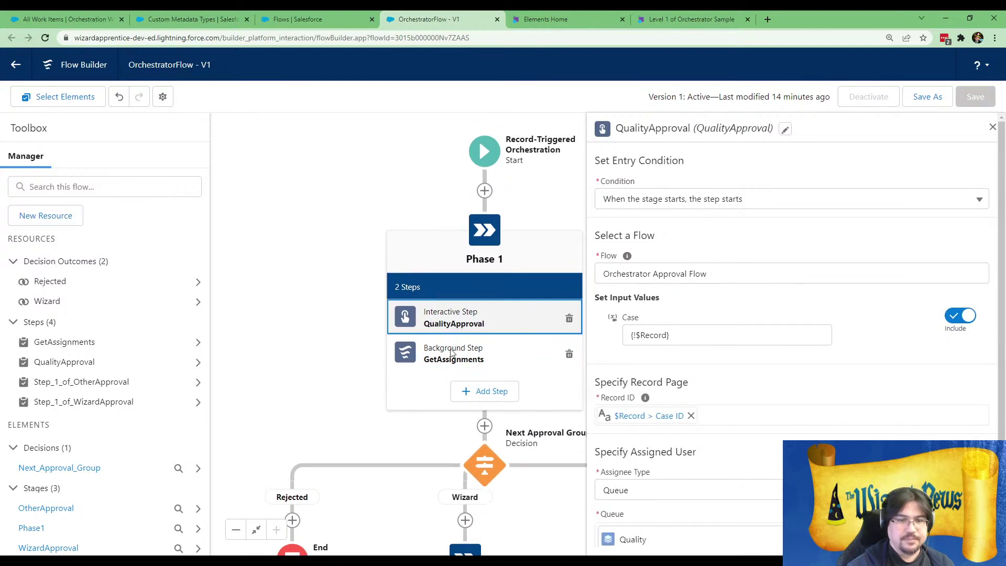
click(355, 350)
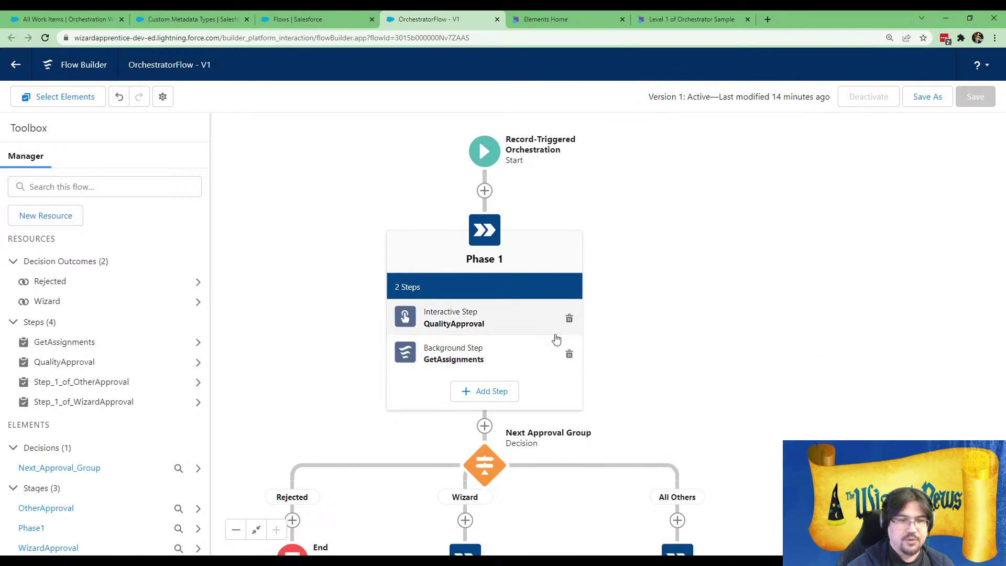
- Delete the Next Approval Group decision with all its paths, and remove the QualityApproval step from Phase 1
click(489, 462)
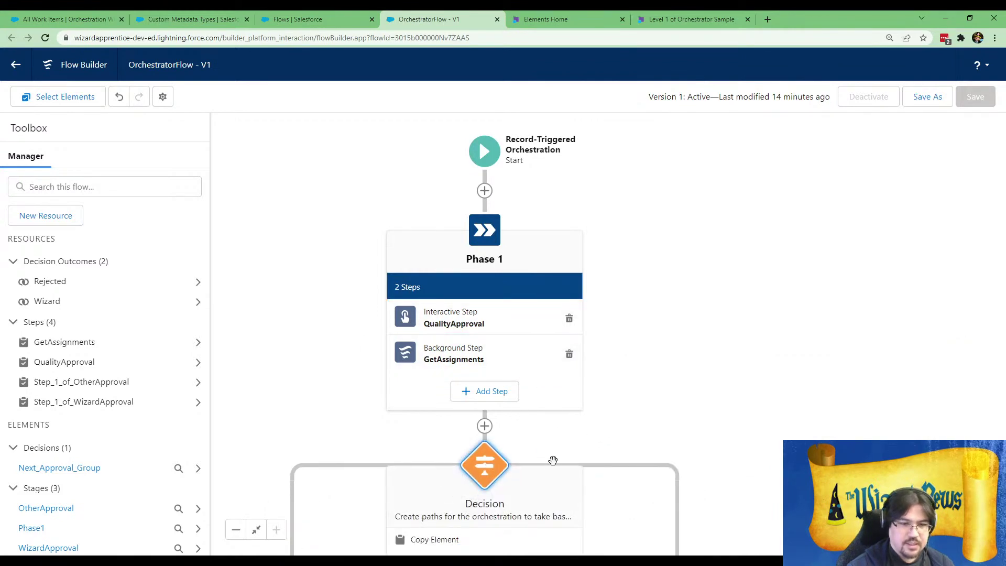
scroll(588, 420, down, 3)
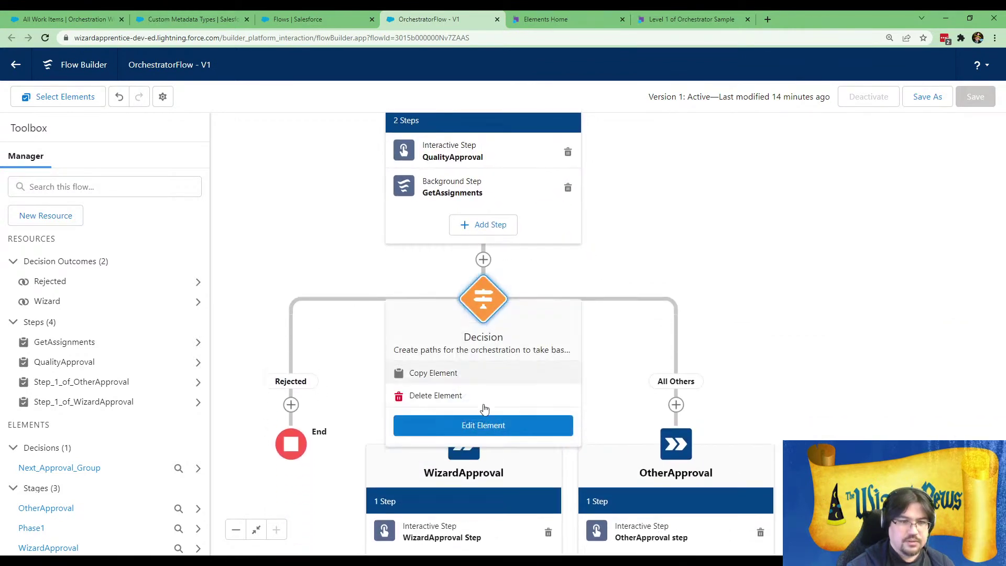
click(425, 395)
click(482, 426)
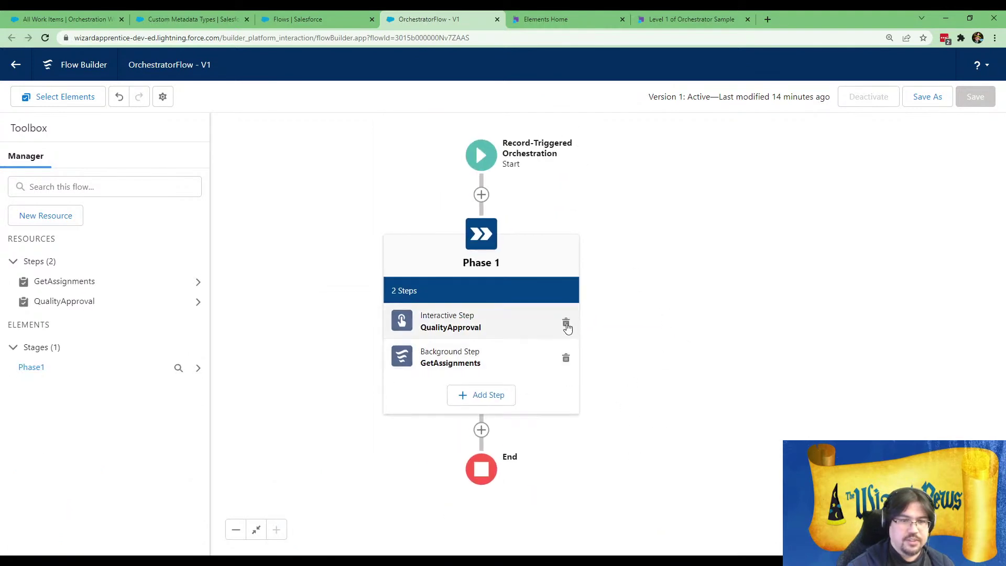
click(565, 321)
- Add an interactive step to Phase 1 after GetAssignments, with QualityApproval as its label and API name
click(495, 363)
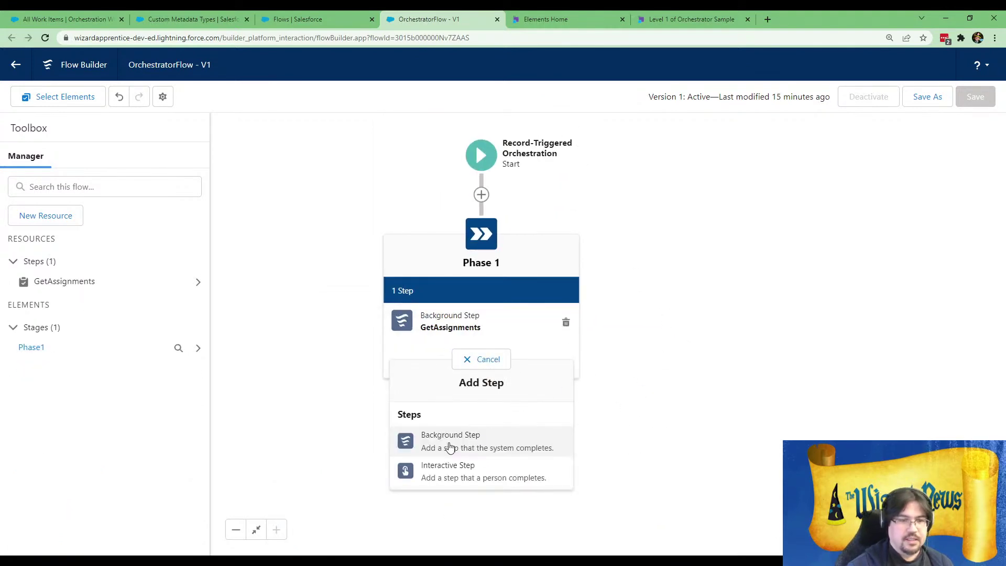
click(444, 471)
drag(696, 170, 498, 193)
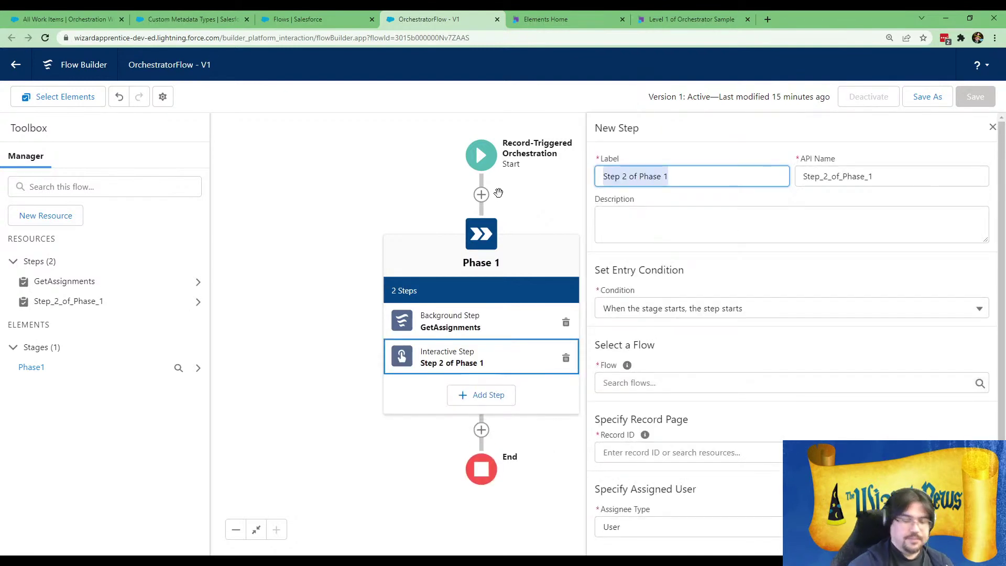
text(Qu)
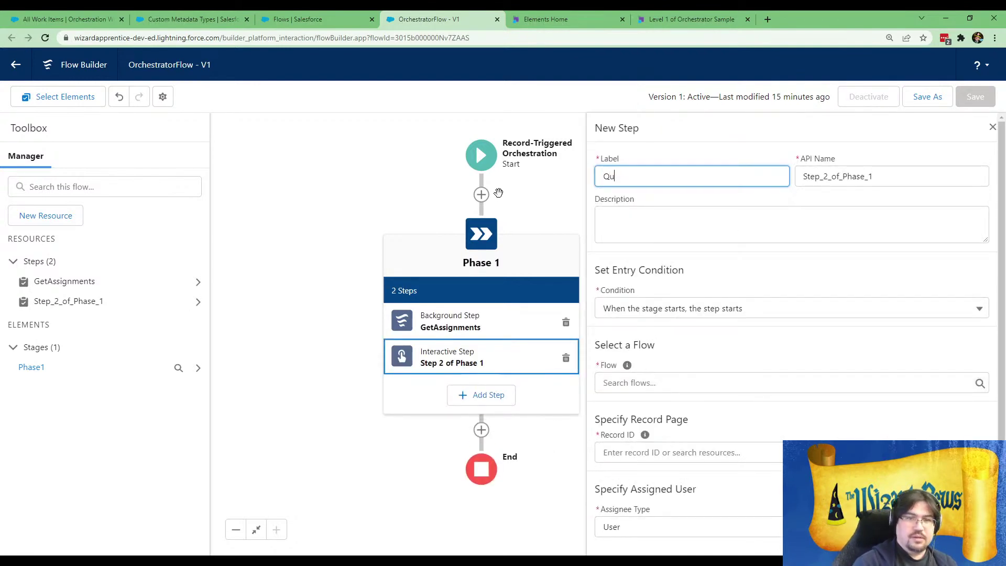
text(ality)
key(Tab)
key(BackSpace)
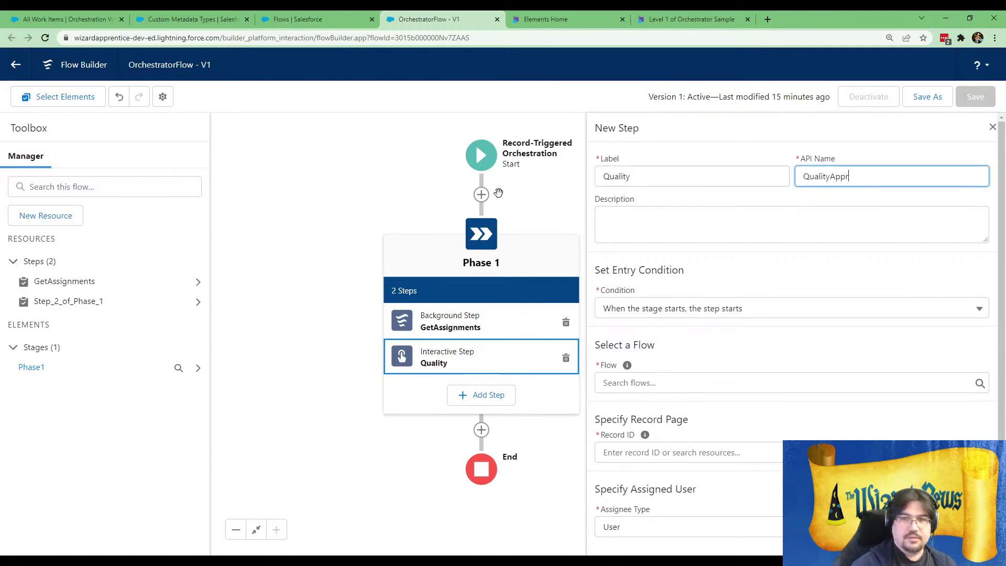
click(647, 169)
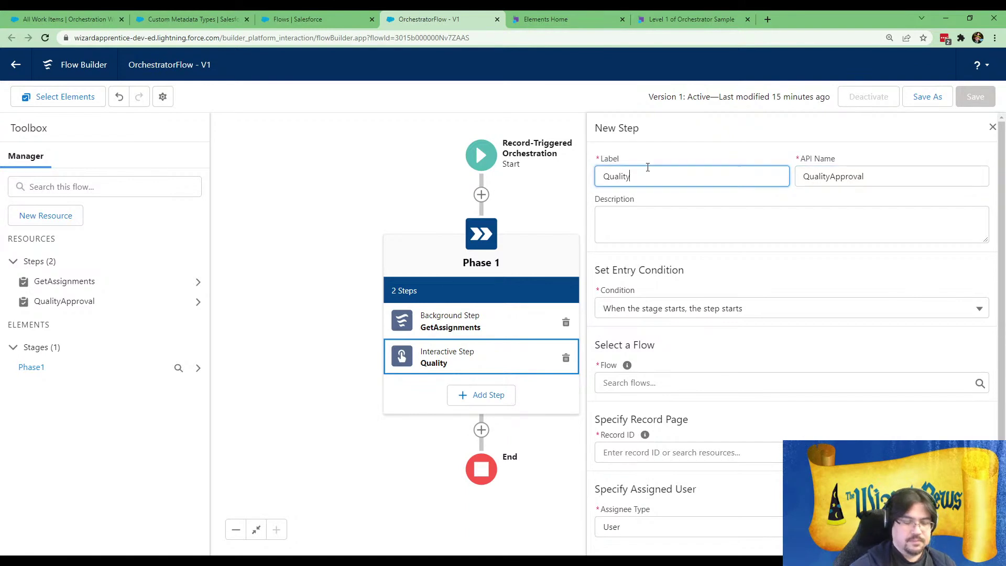
click(731, 354)
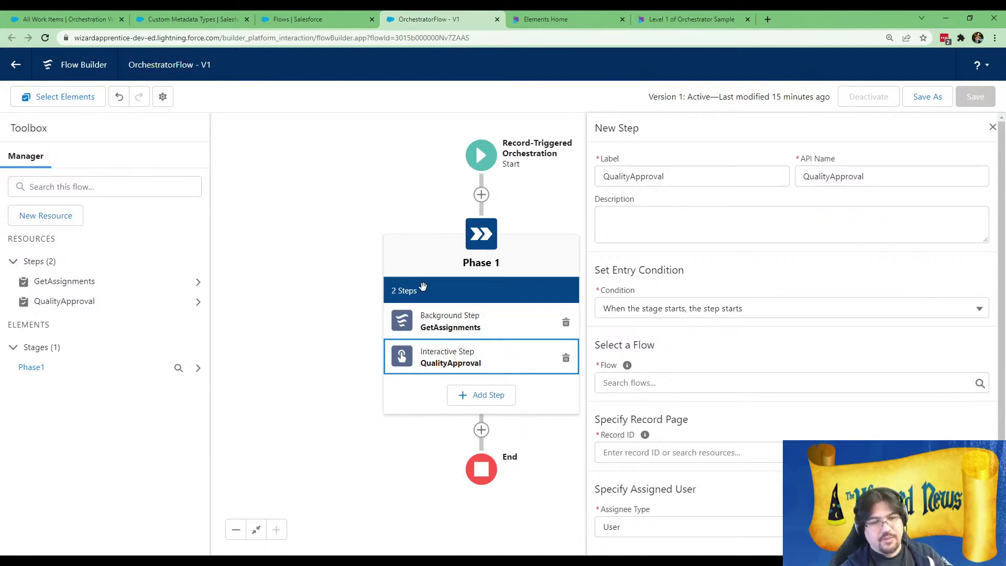
- Set the QualityApproval step's entry condition so it starts when the GetAssignments step is marked Complete
click(661, 309)
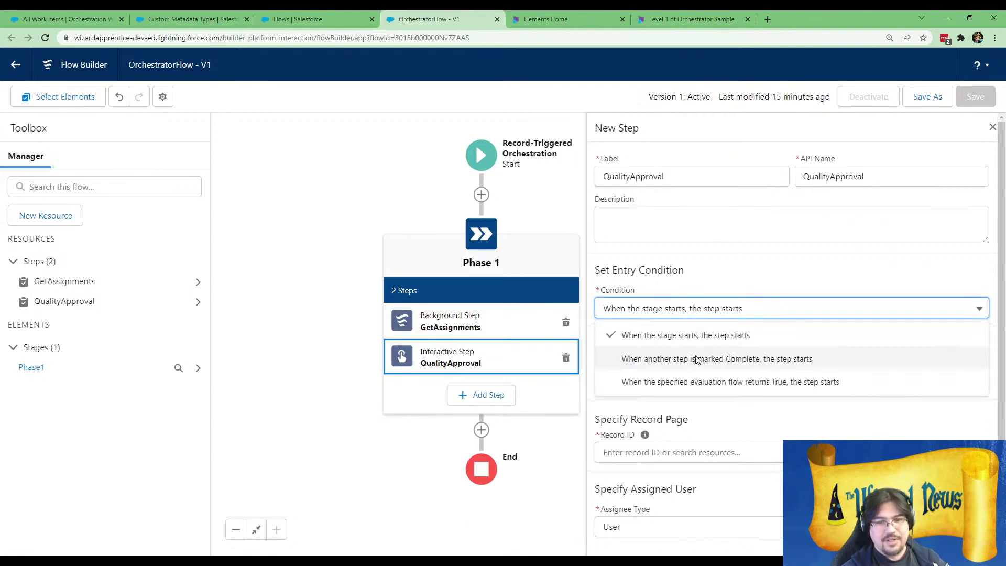
click(701, 367)
click(675, 355)
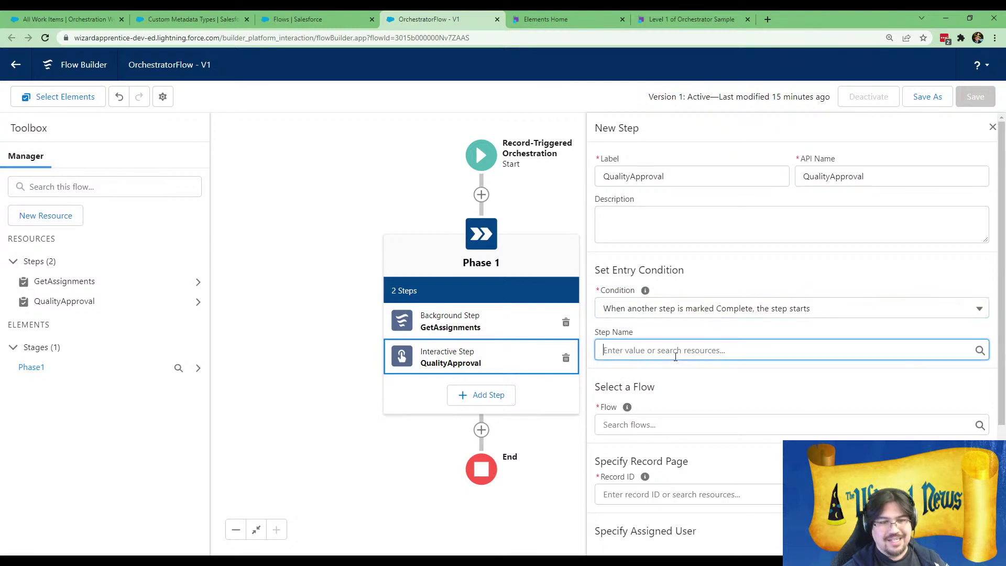
click(675, 375)
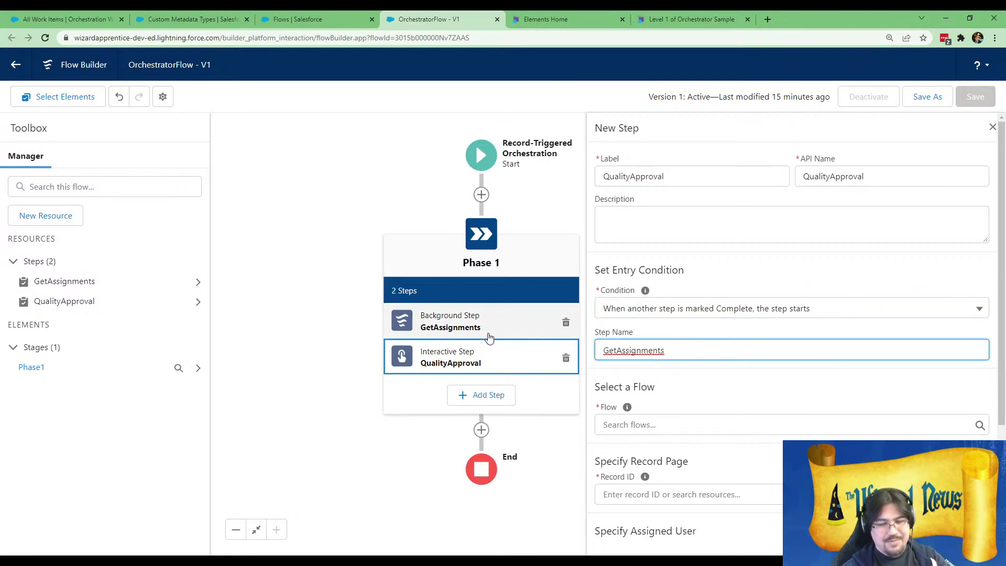
- Have the QualityApproval step run Orchestrator Approval Flow with $Record as its Case input
click(686, 423)
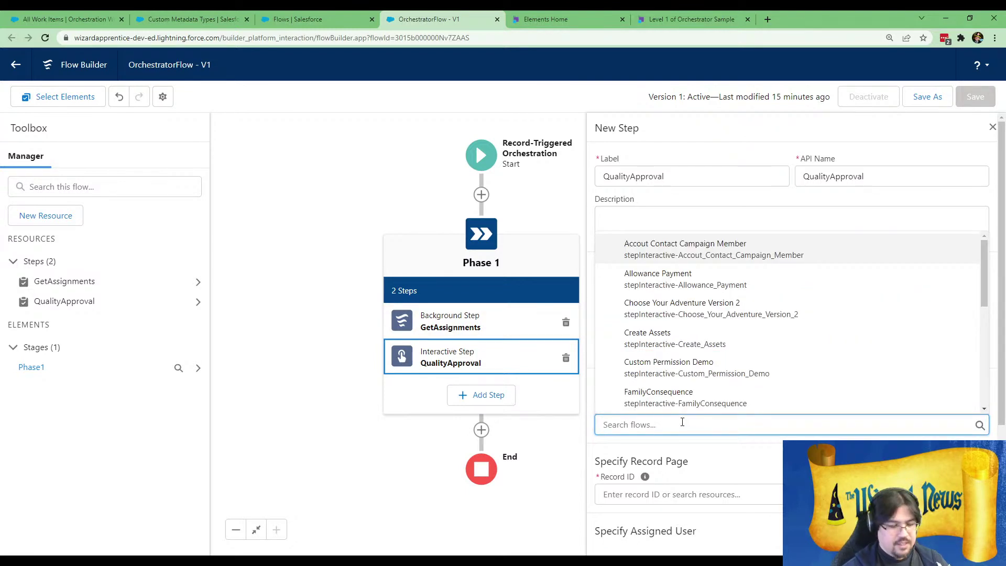
text(orch)
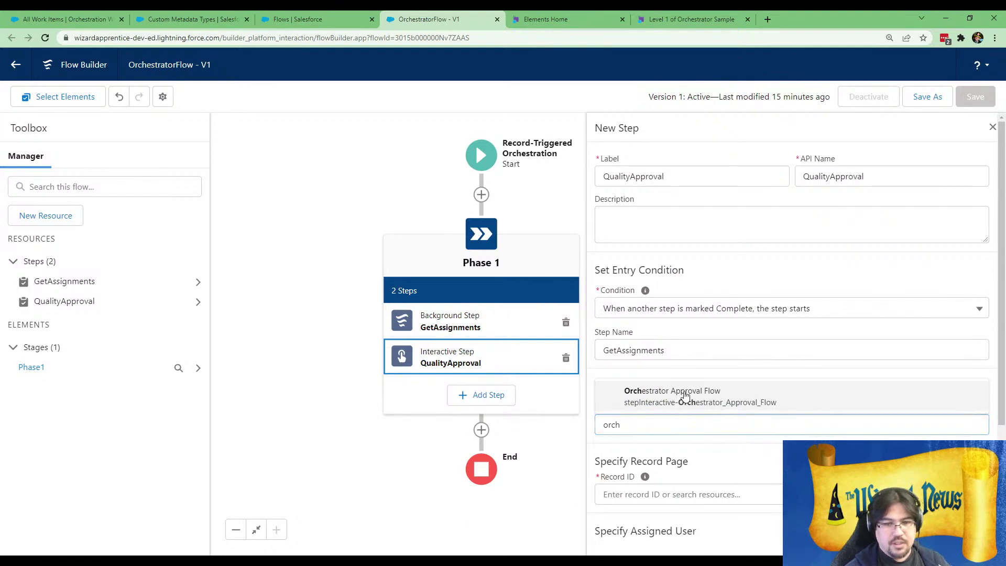
click(680, 394)
scroll(724, 458, down, 5)
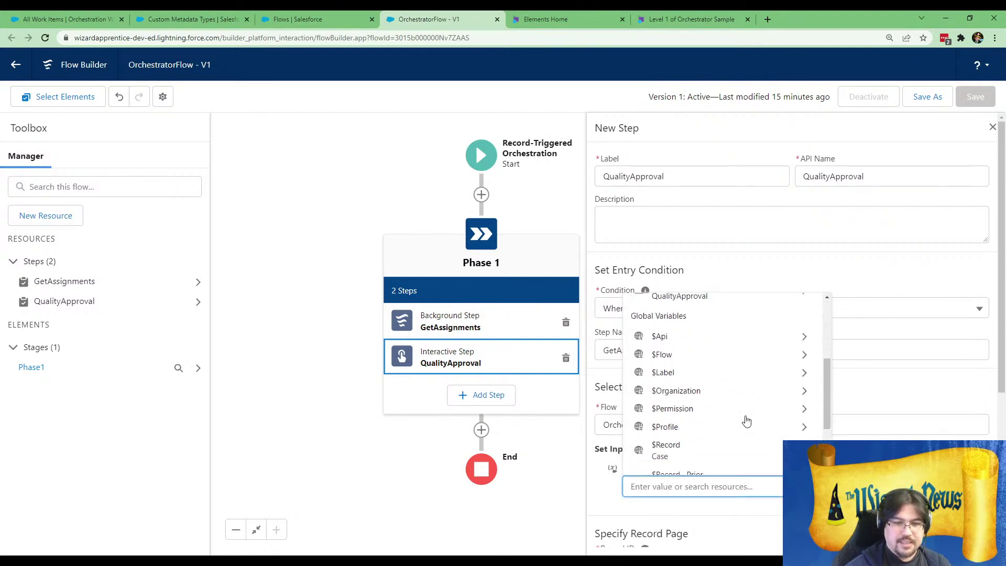
click(736, 442)
key(BackSpace)
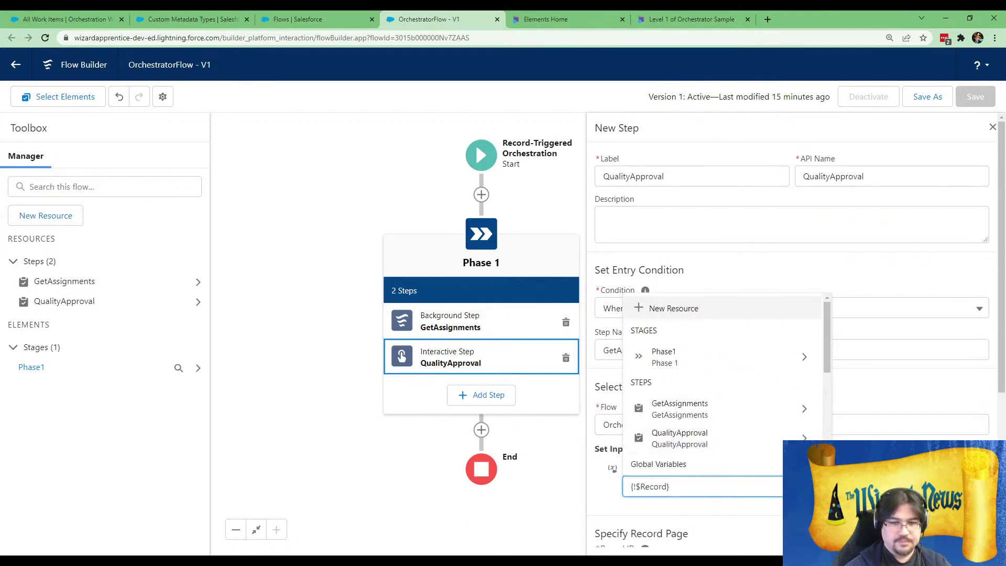
click(859, 484)
- Set the QualityApproval step's record page ID to the Case ID of $Record
scroll(859, 484, down, 3)
click(669, 409)
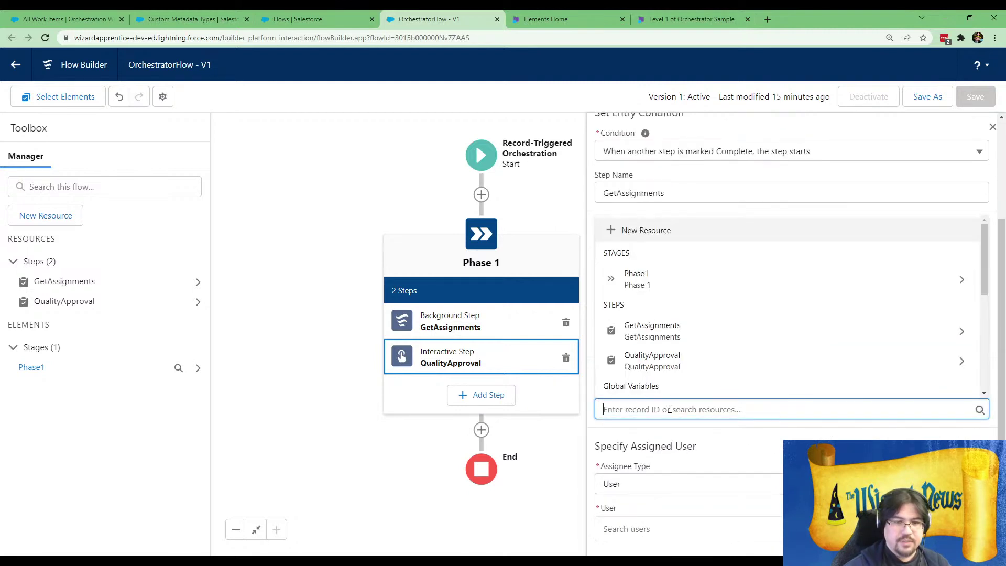
scroll(683, 359, down, 3)
click(677, 361)
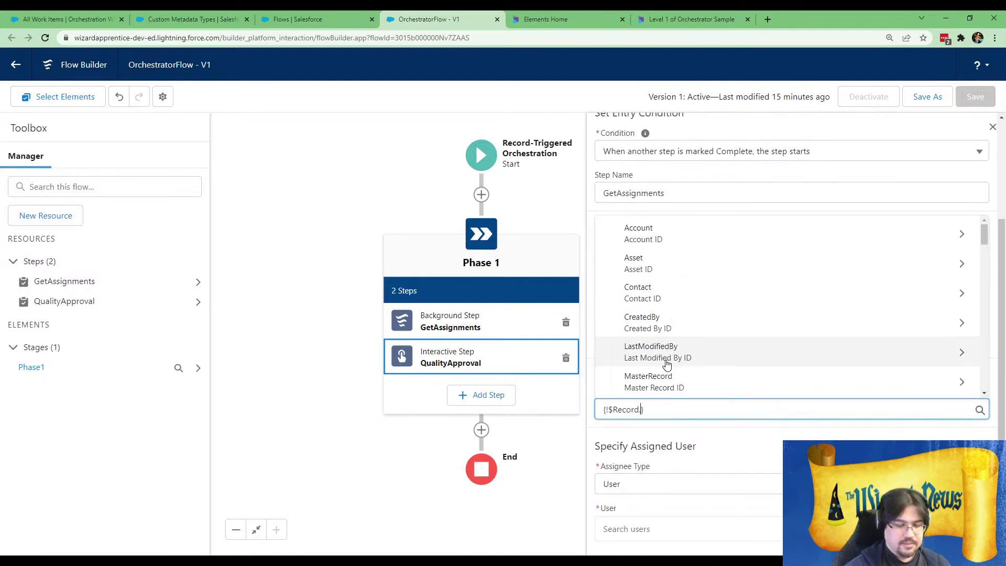
text(id)
scroll(702, 362, down, 3)
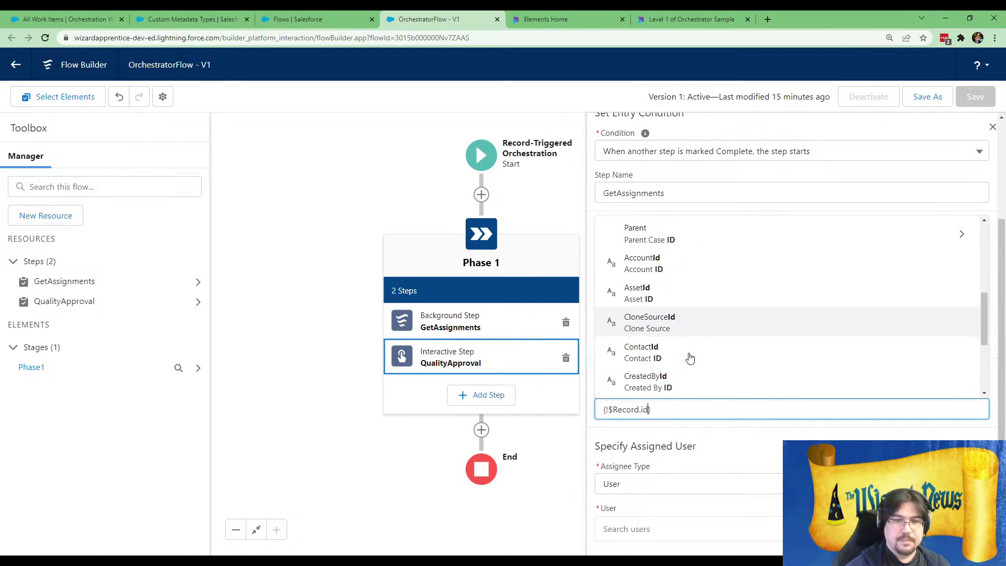
click(642, 282)
- Assign the QualityApproval step to a User Resource, using the QualityUserName output of GetAssignments
scroll(740, 446, down, 2)
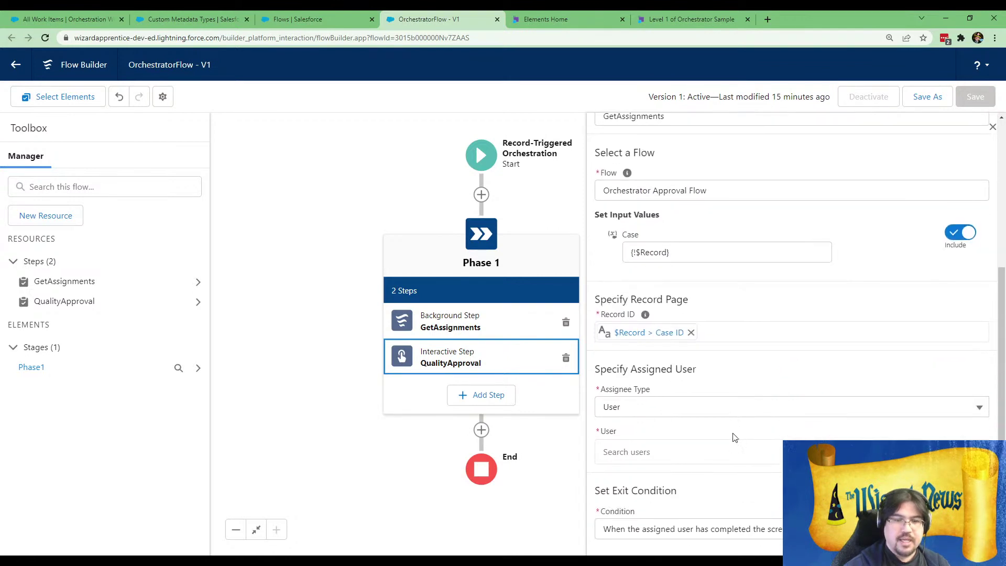
click(698, 407)
scroll(756, 356, down, 1)
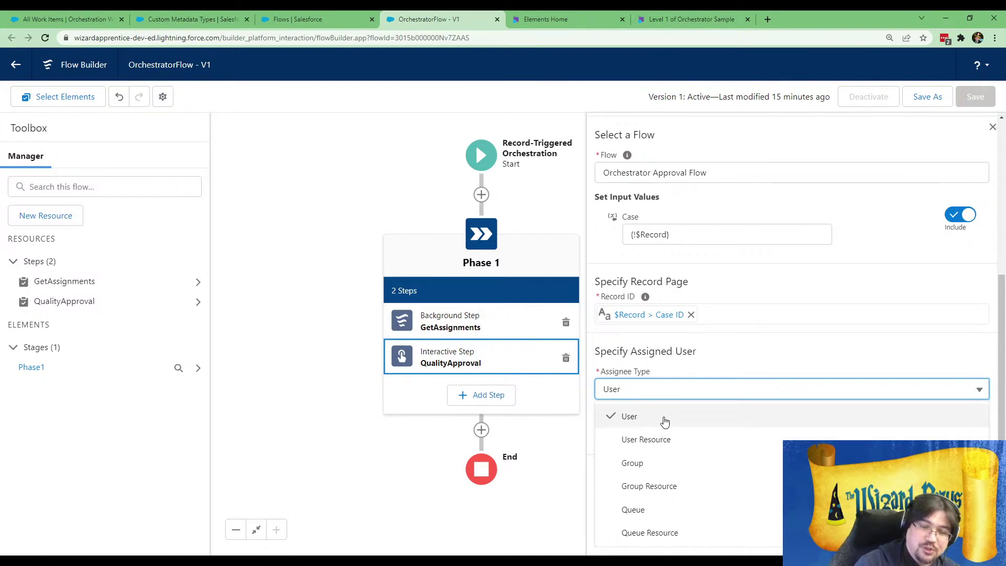
click(662, 438)
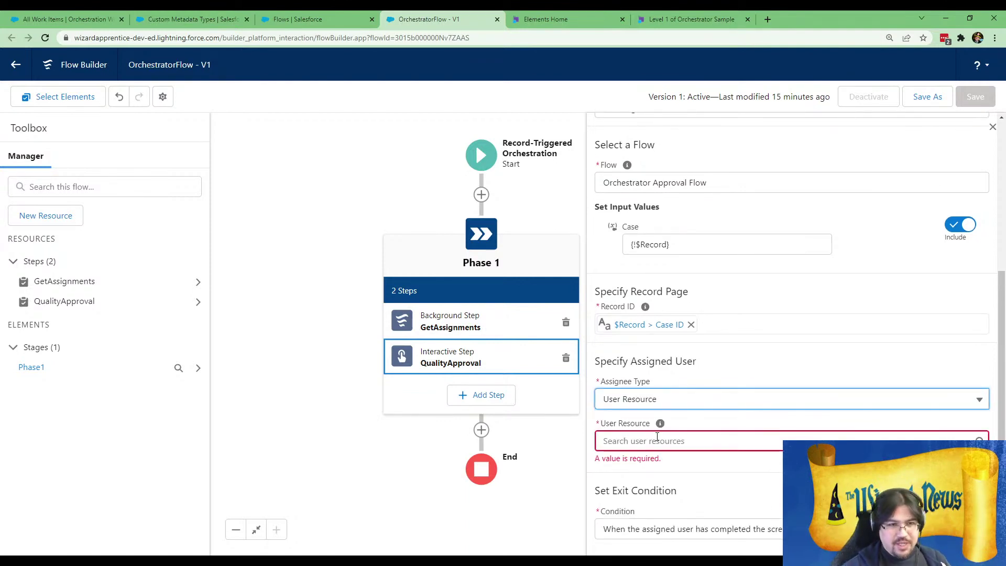
click(657, 436)
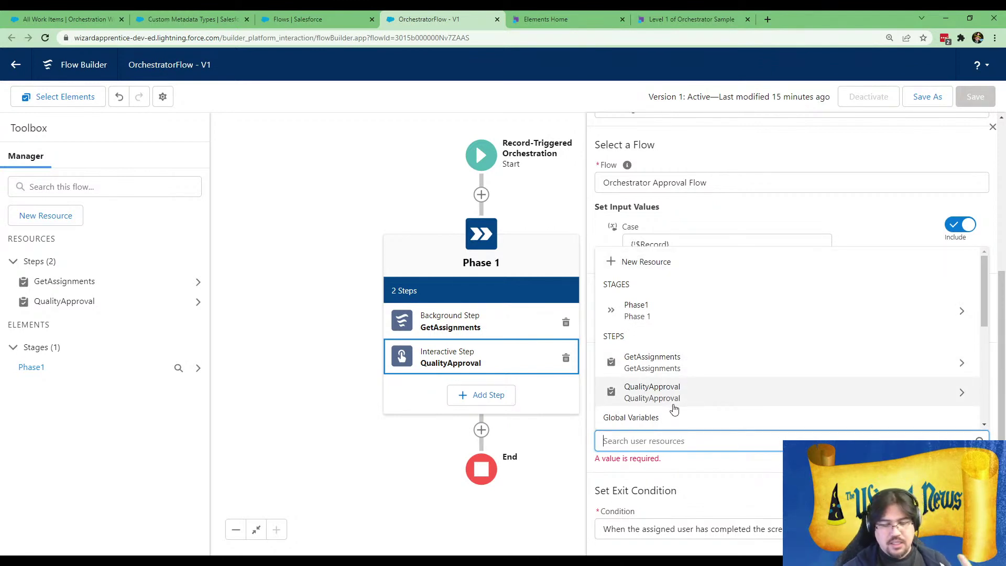
scroll(674, 408, down, 3)
scroll(676, 403, up, 3)
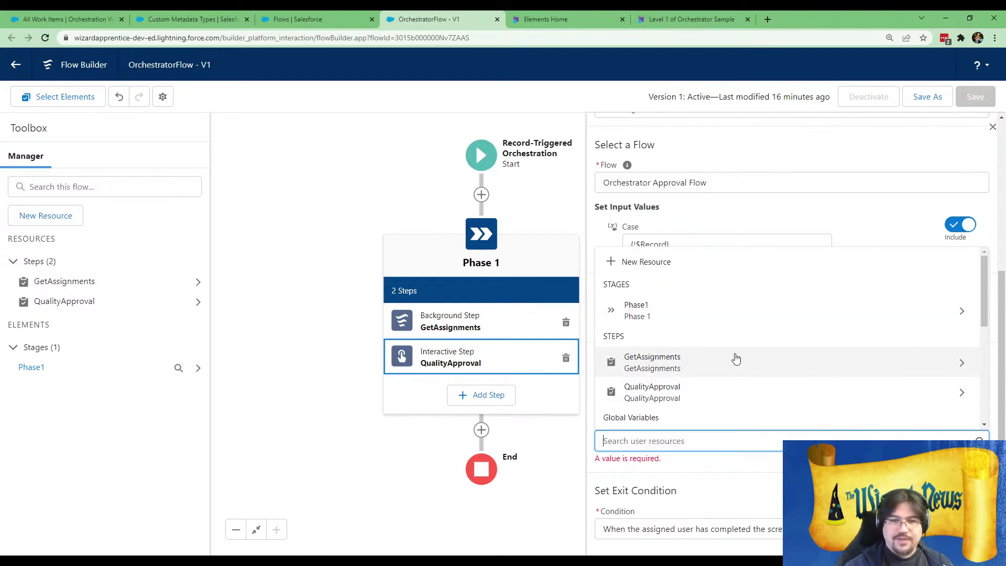
click(963, 367)
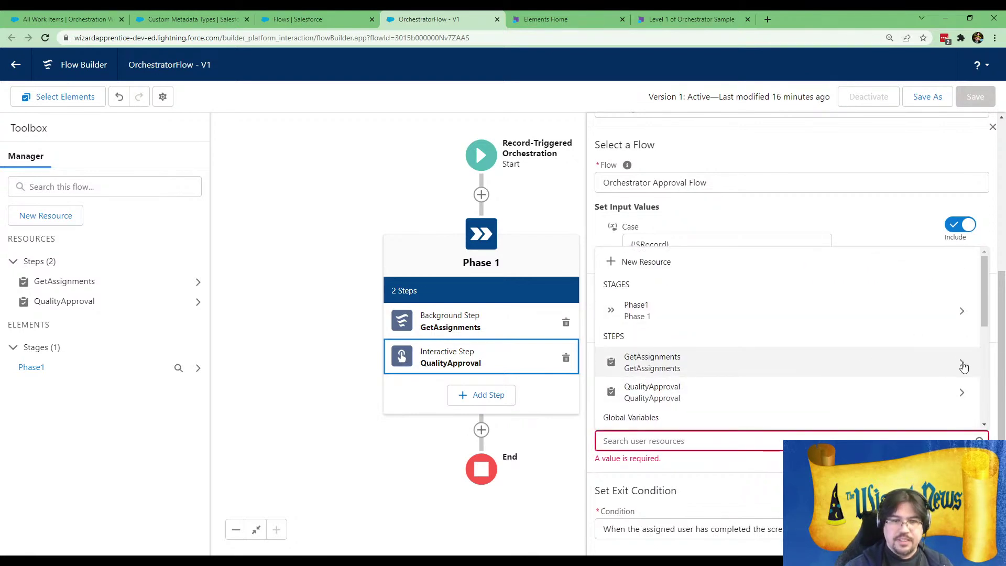
click(937, 384)
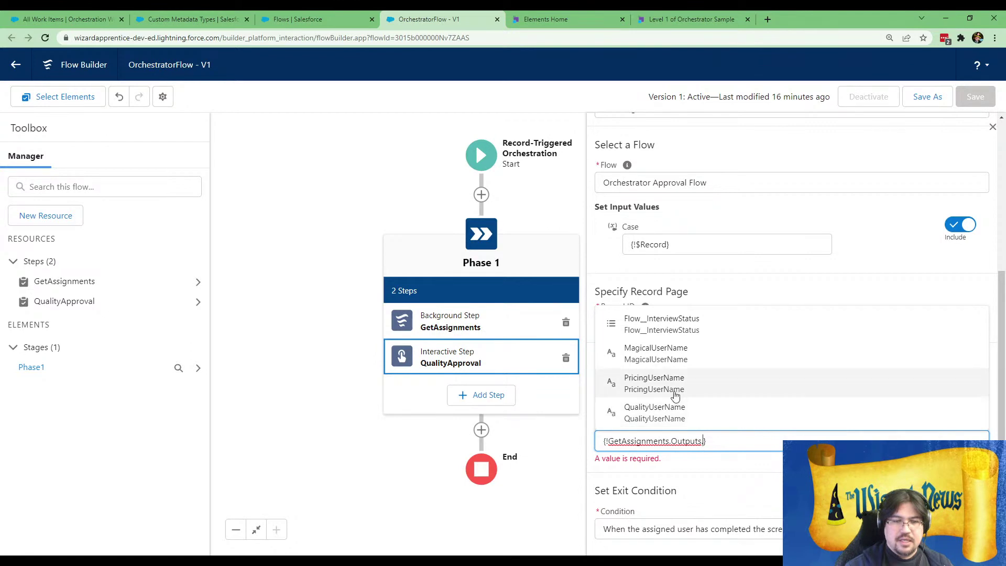
click(644, 416)
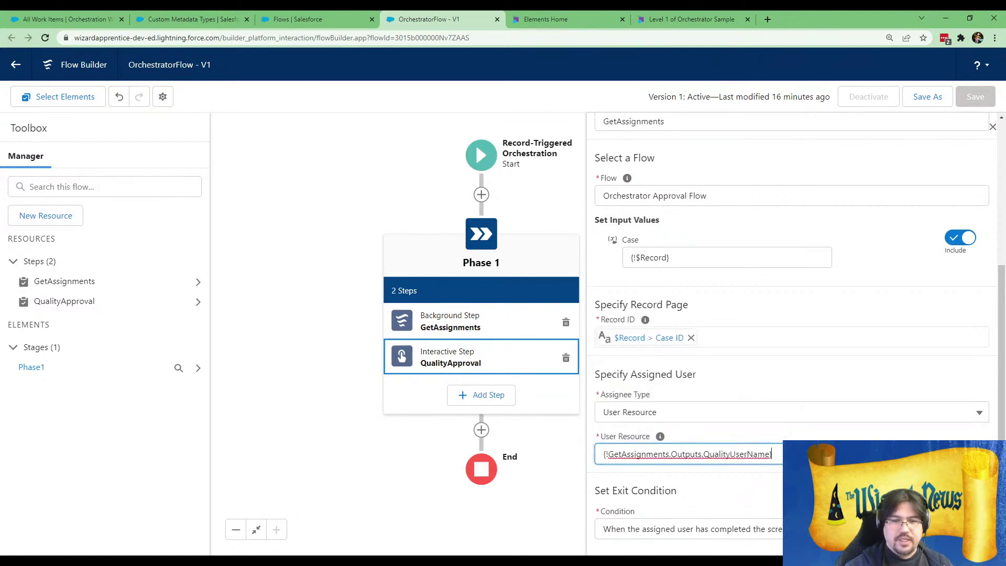
click(549, 505)
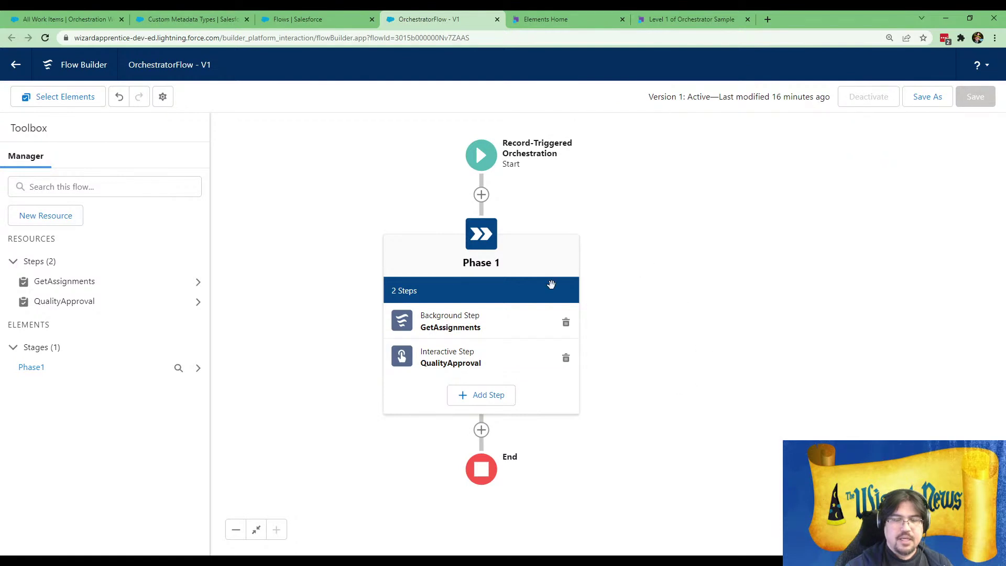
click(473, 362)
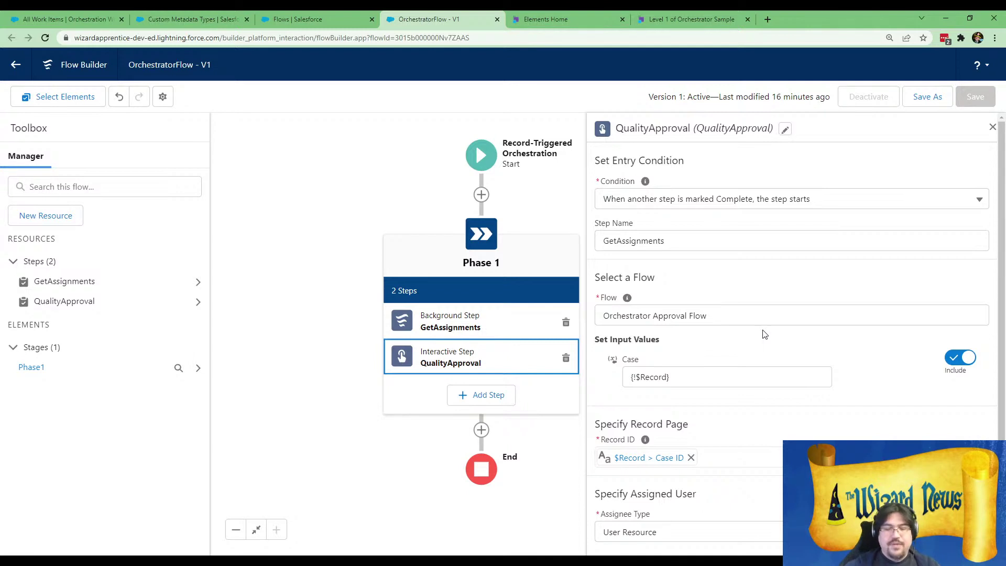
click(480, 430)
click(448, 511)
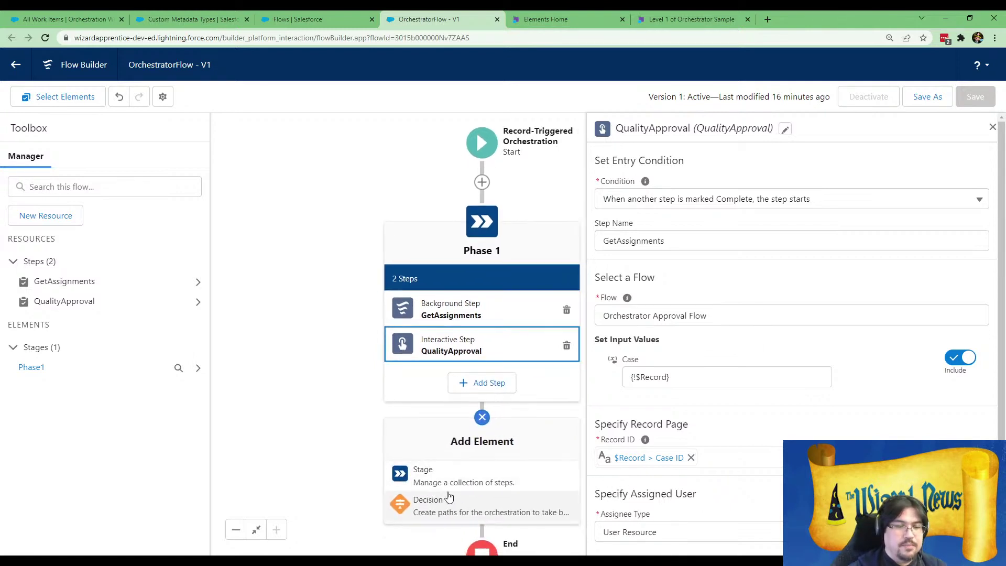
click(992, 127)
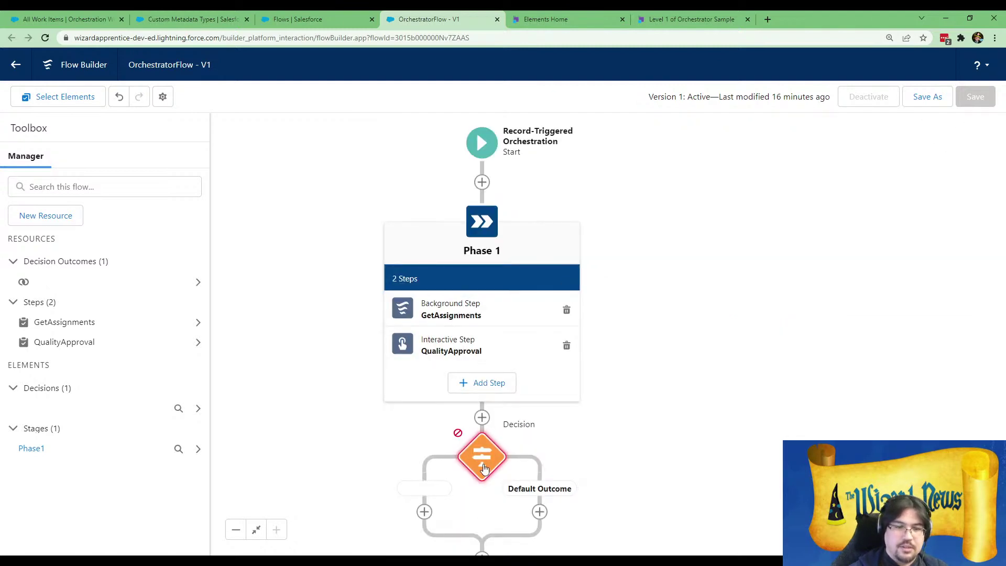
click(482, 460)
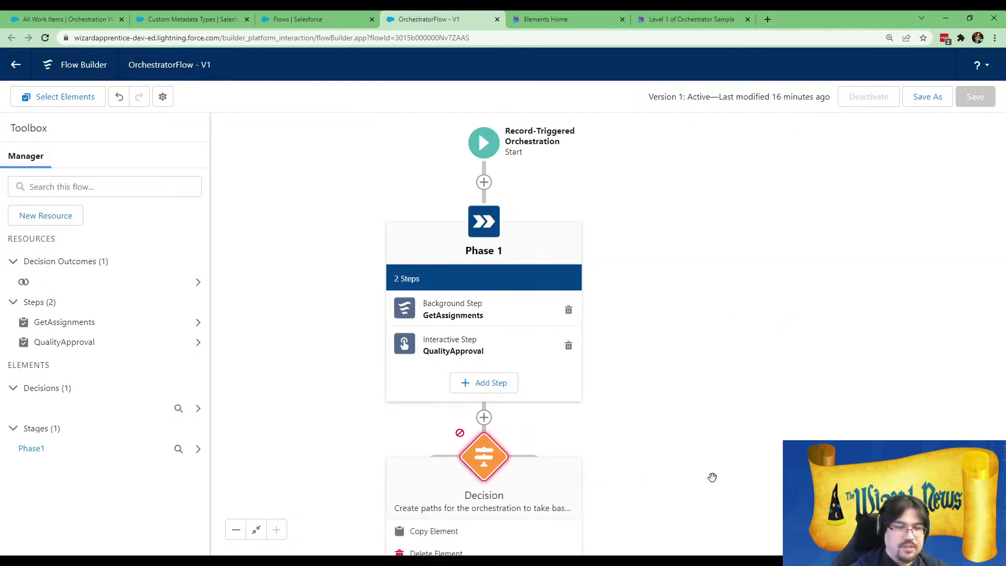
drag(689, 476, 701, 390)
click(480, 369)
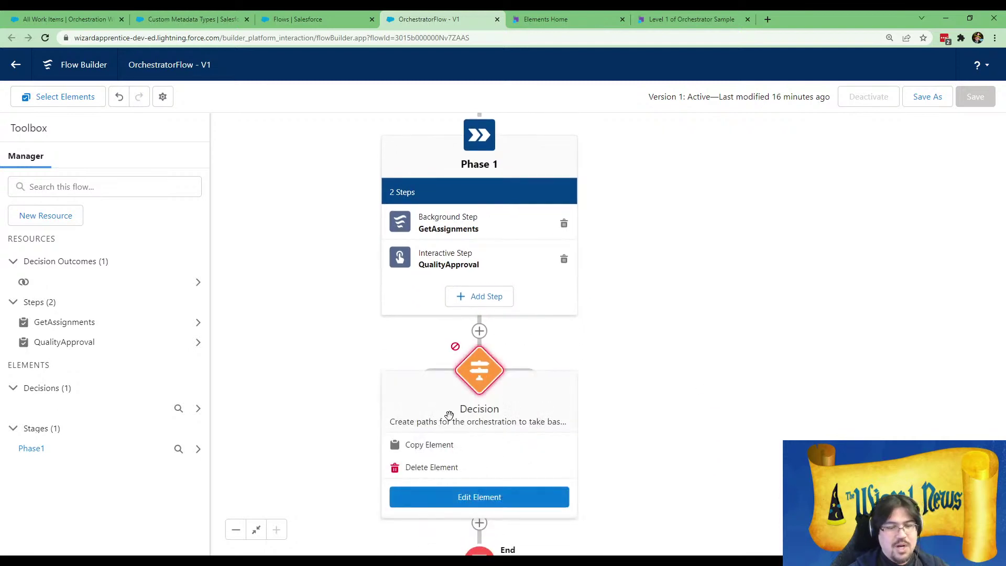
click(433, 468)
click(480, 498)
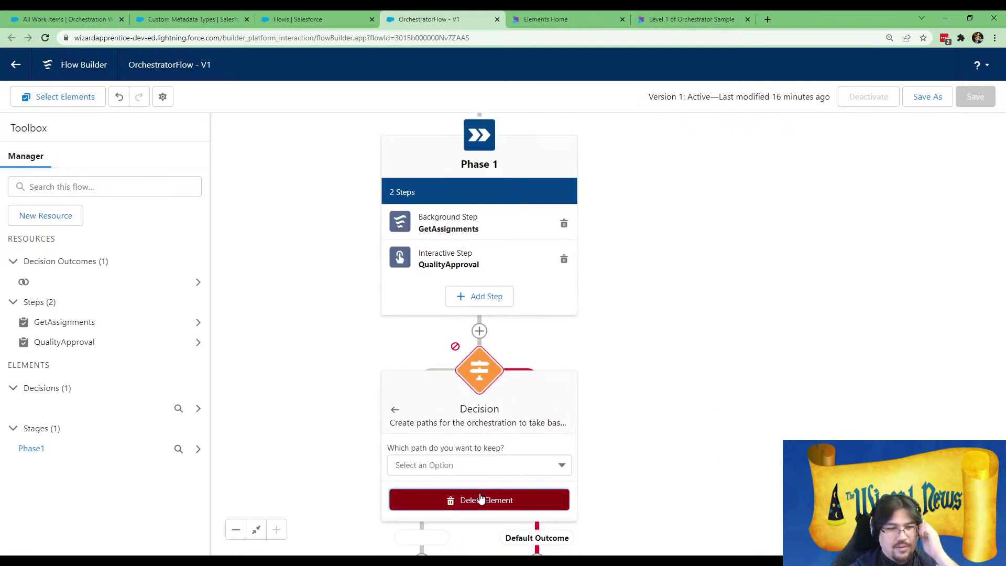
- Add a stage after Phase 1 with the label Phase 2 and the API name Phase_2
click(503, 313)
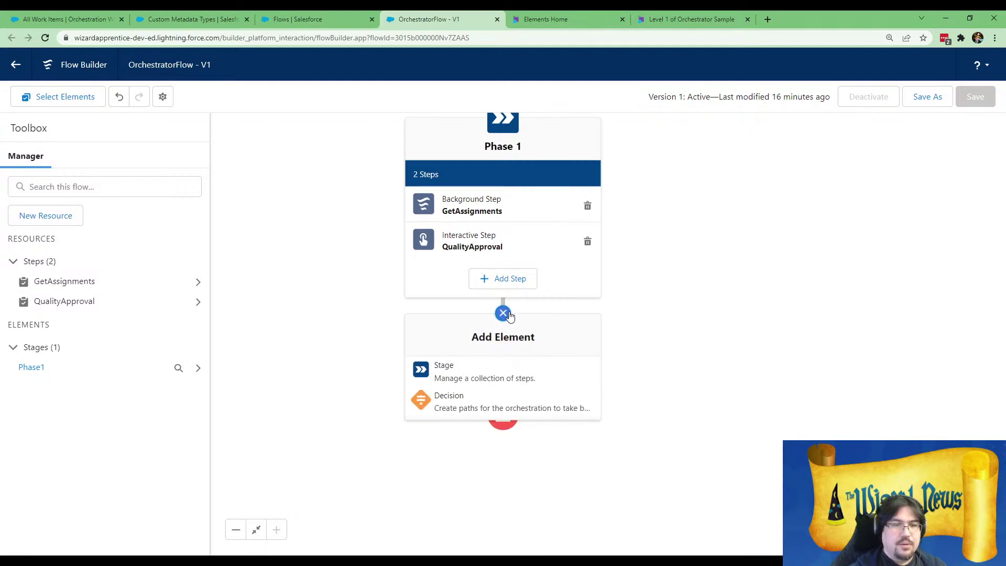
click(472, 385)
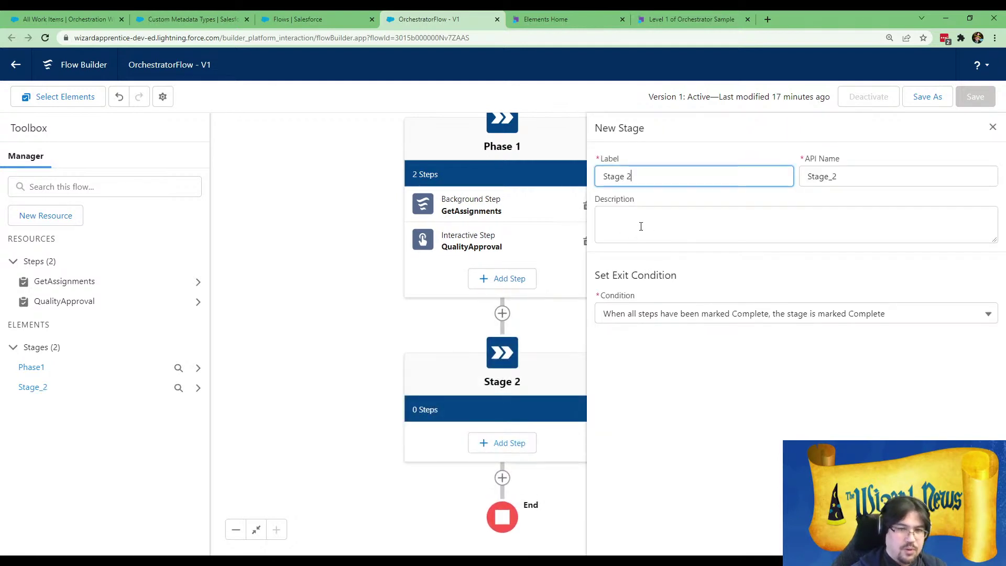
key(ctrl+a)
text(Phase 2)
key(Tab)
key(BackSpace)
click(700, 168)
key(Tab)
click(686, 218)
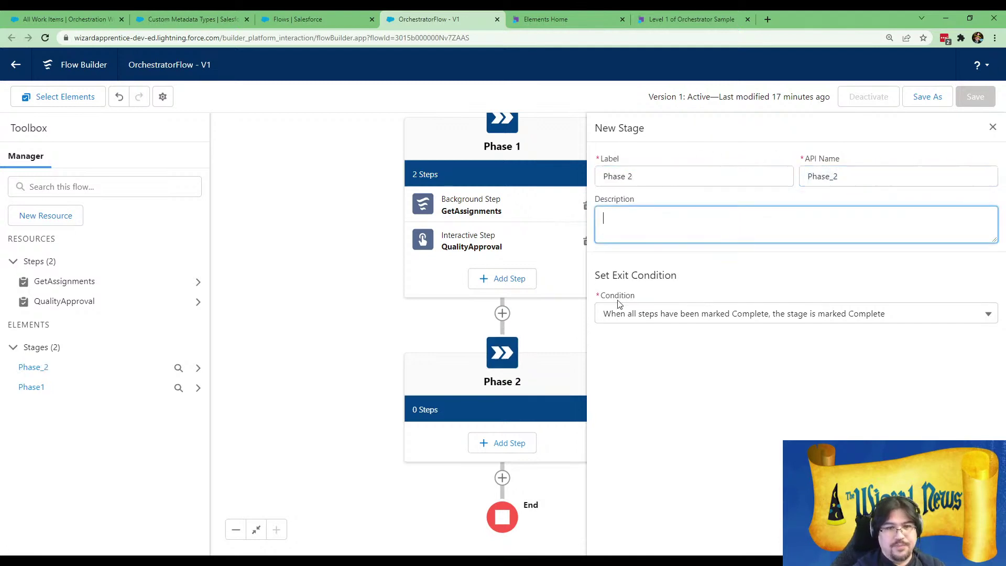
- Add a background step to the Phase 2 stage with the label Phase 2 and the API name Phase2
click(513, 444)
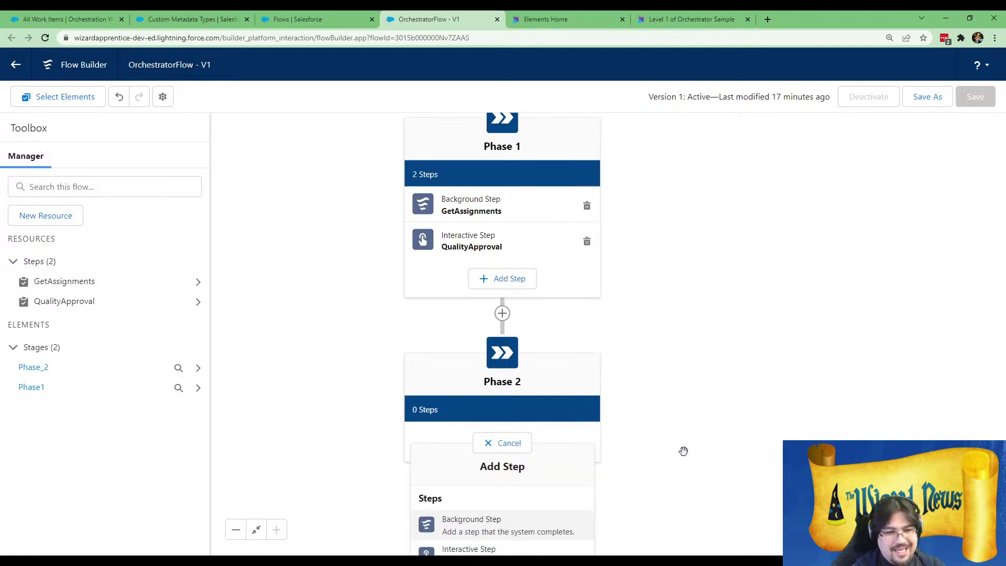
drag(682, 451, 661, 367)
click(504, 369)
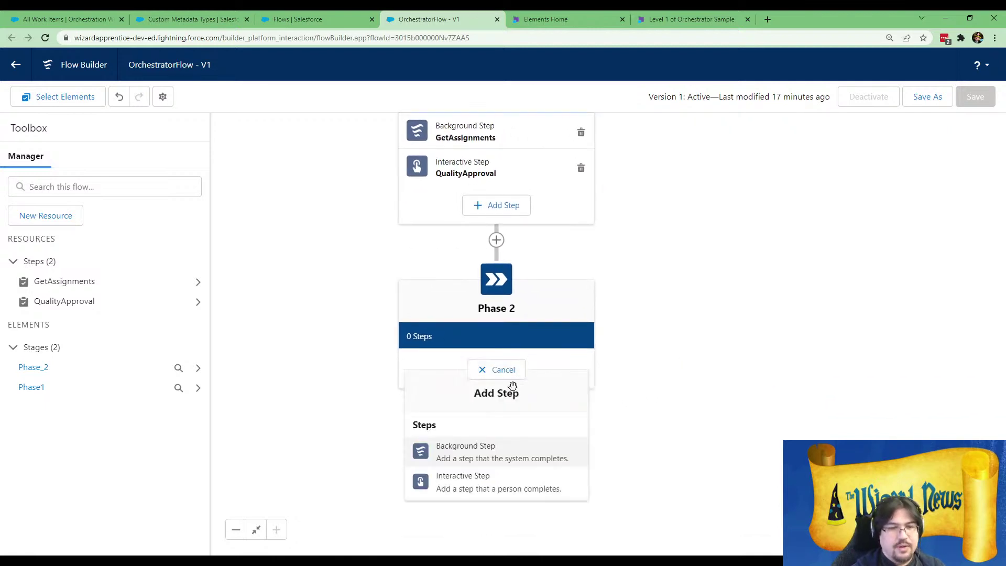
click(482, 450)
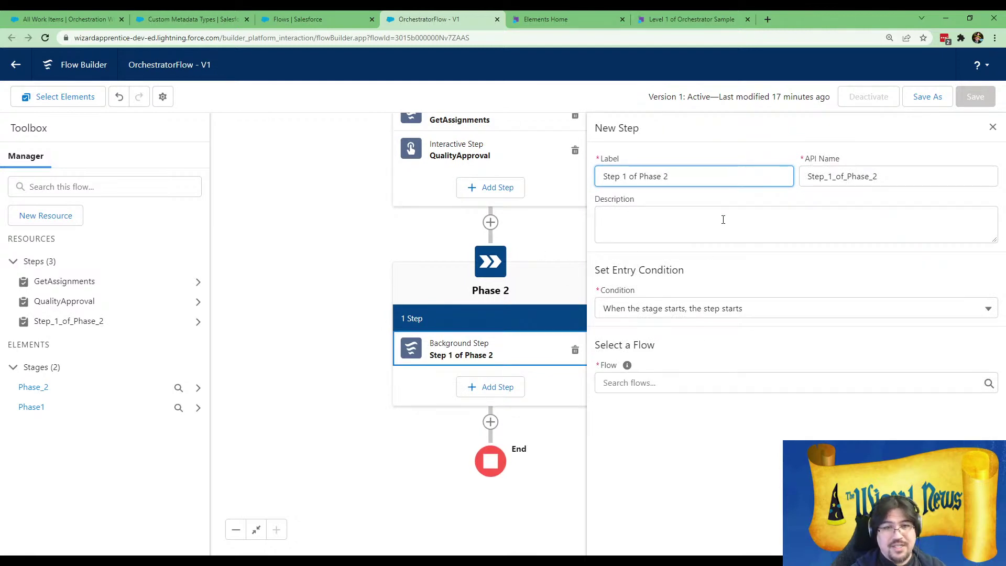
drag(664, 176, 505, 168)
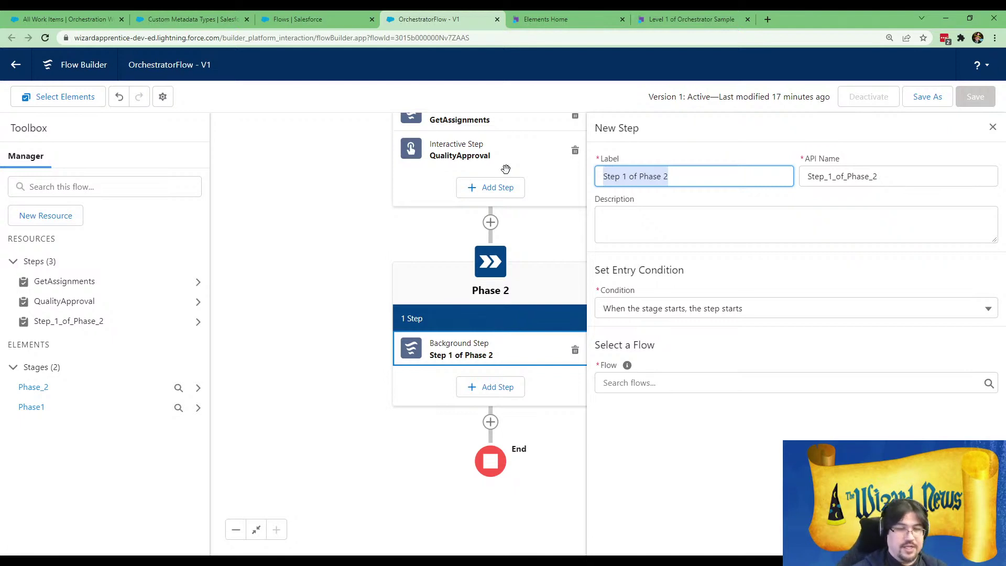
text(P)
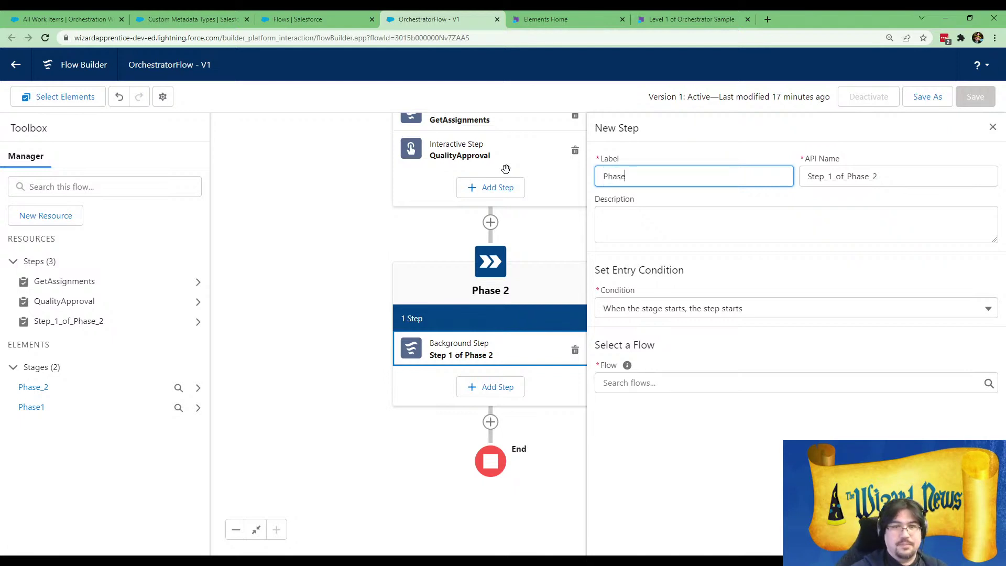
key(Tab)
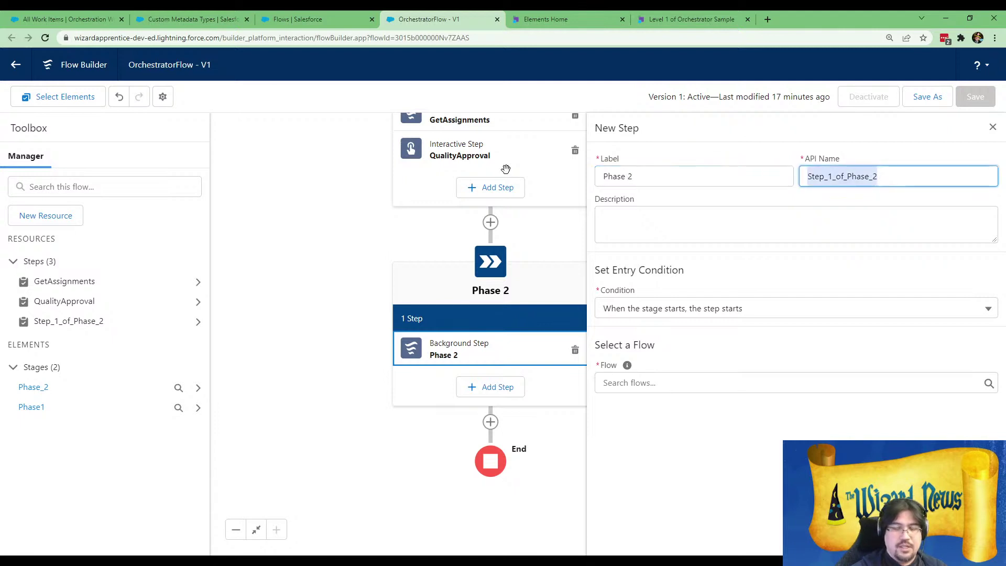
text(Po)
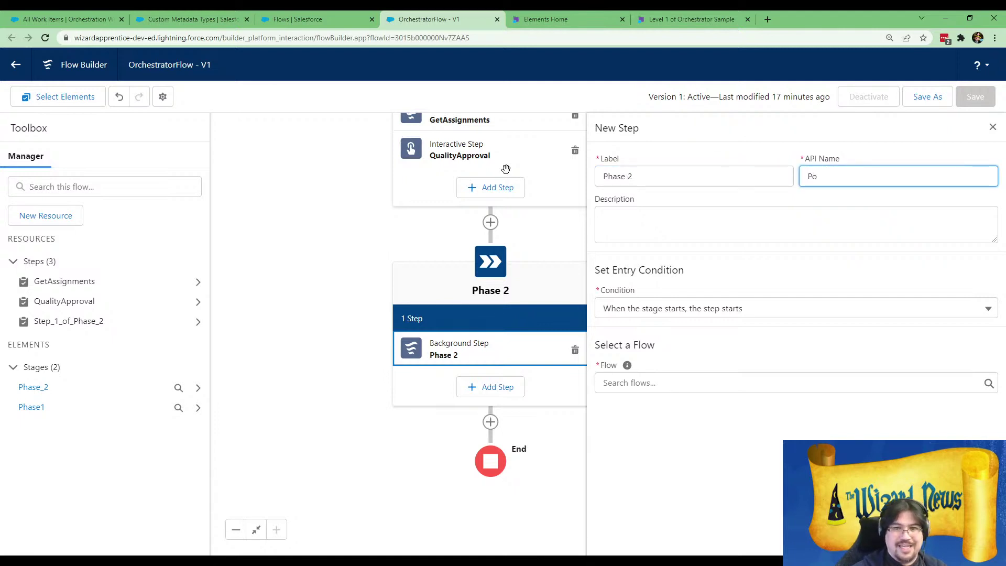
key(Tab)
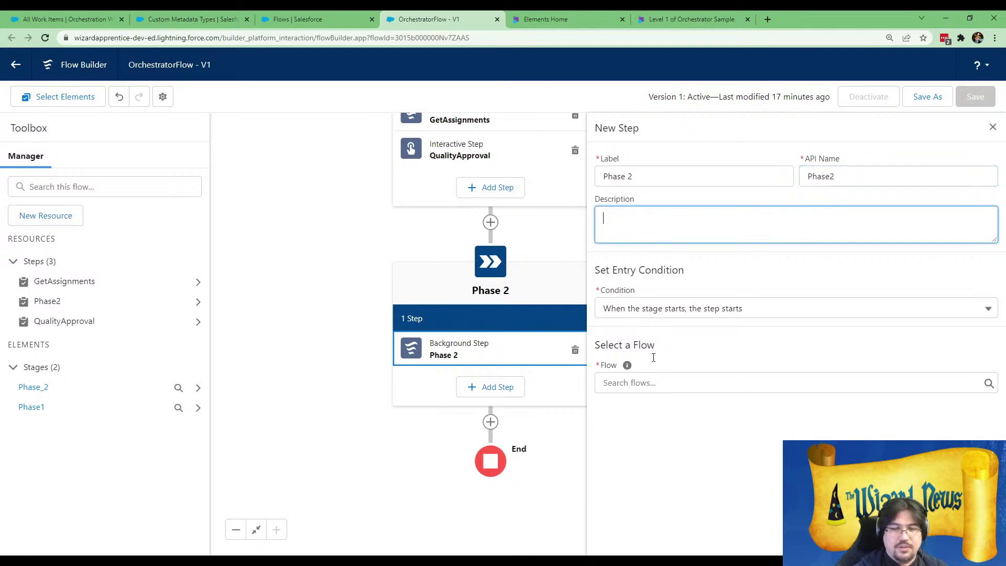
- Have the new background step run OrchestratorAssignment with $Record as its Case input
click(676, 383)
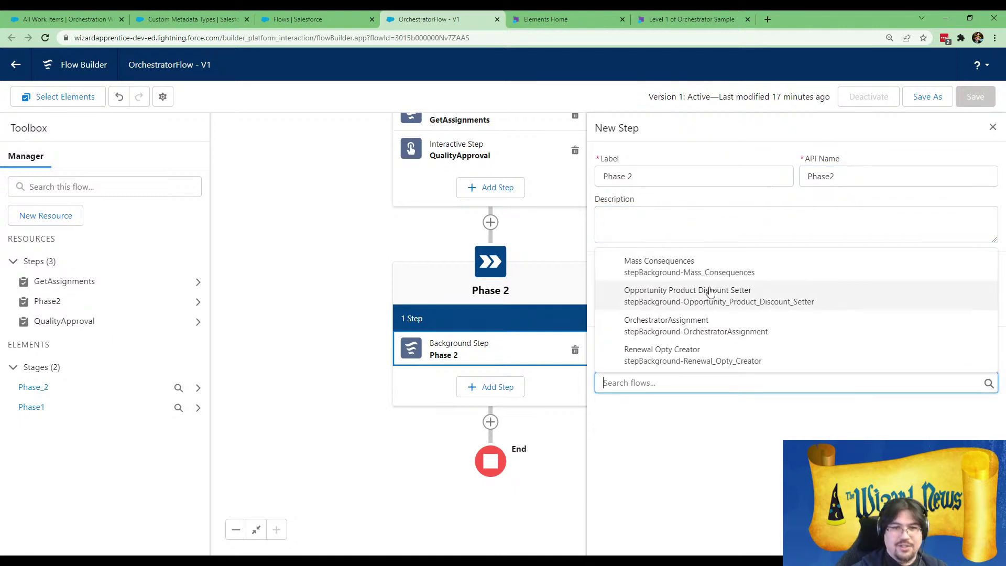
click(718, 326)
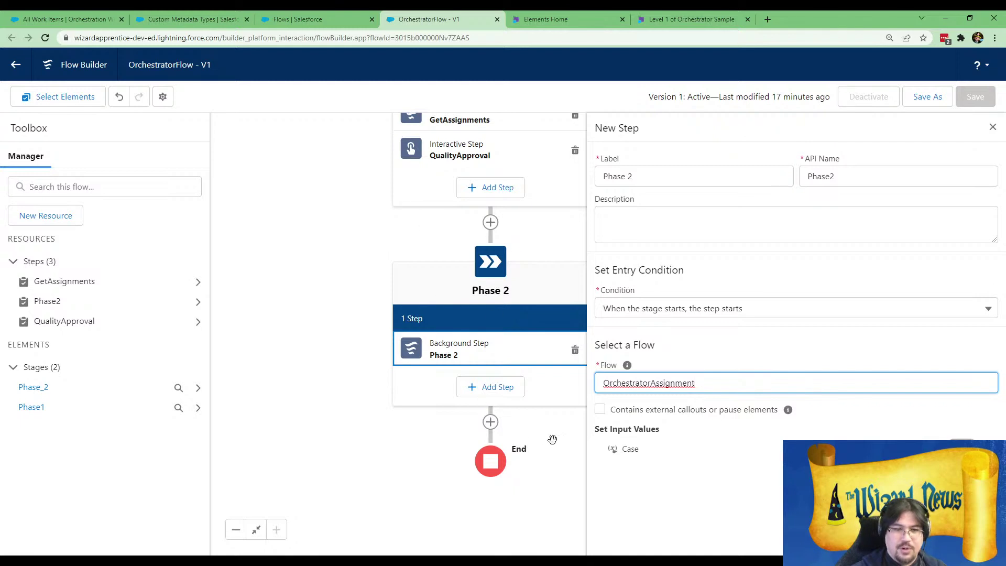
click(718, 465)
click(962, 446)
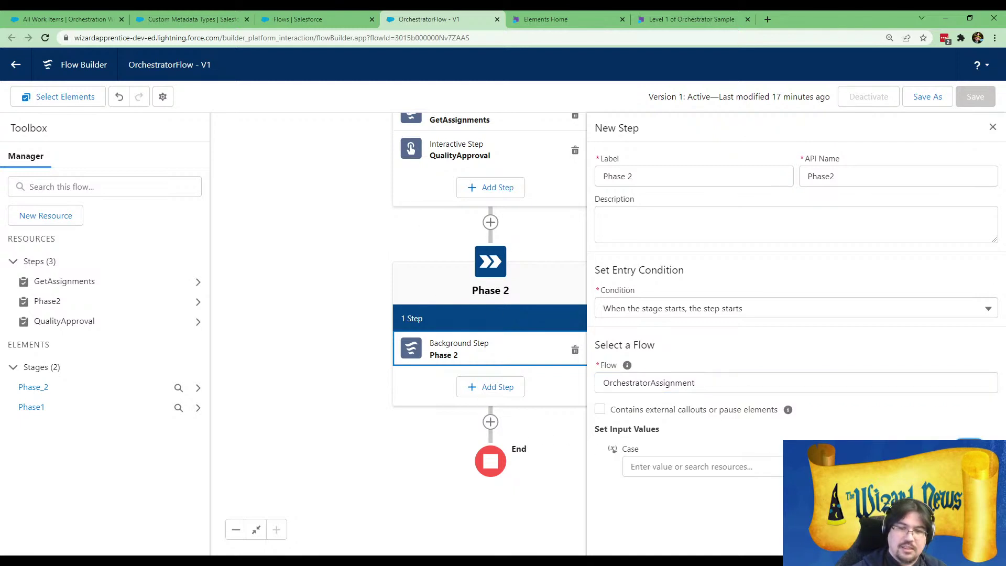
click(716, 465)
scroll(736, 438, down, 3)
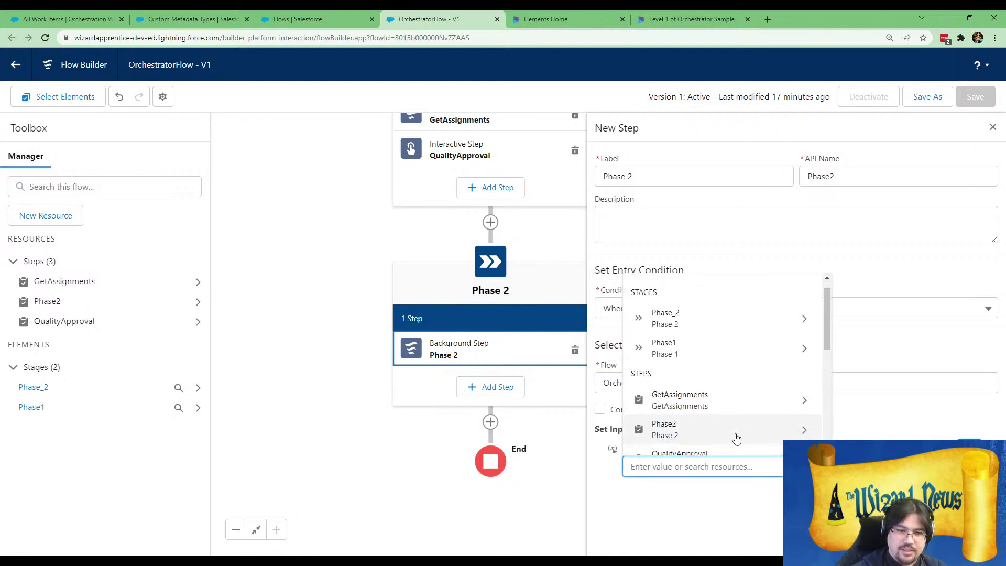
scroll(690, 460, down, 5)
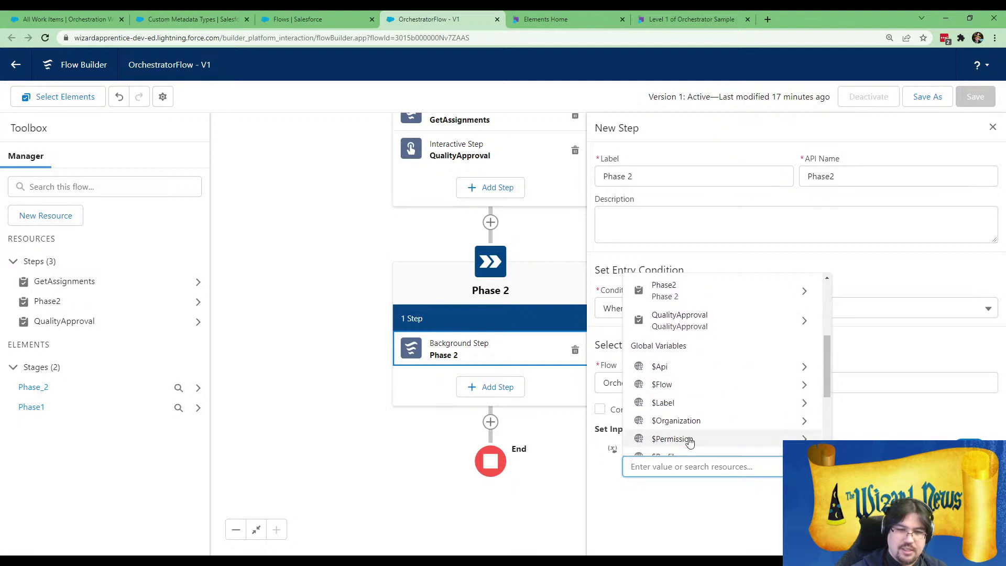
click(686, 343)
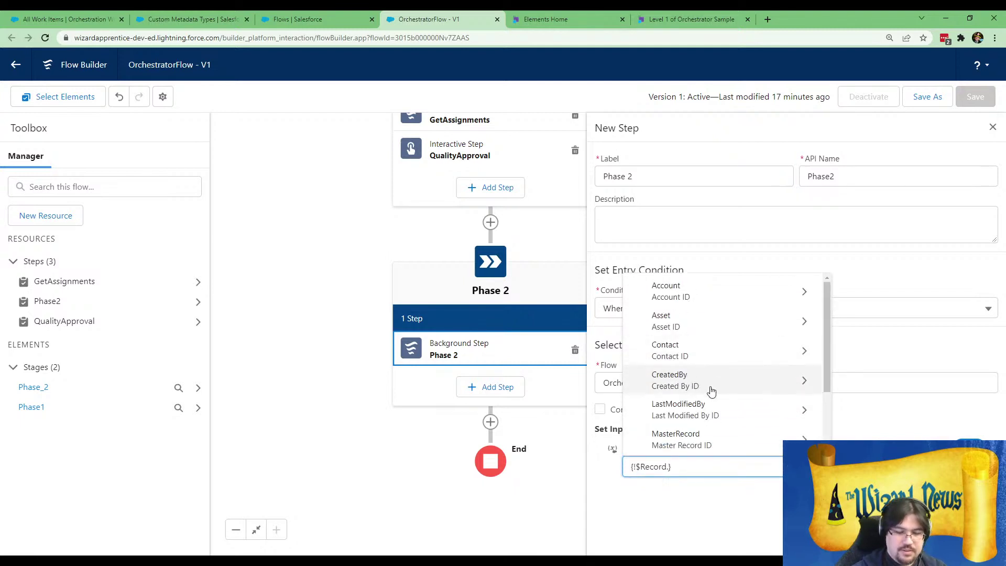
key(BackSpace)
click(846, 422)
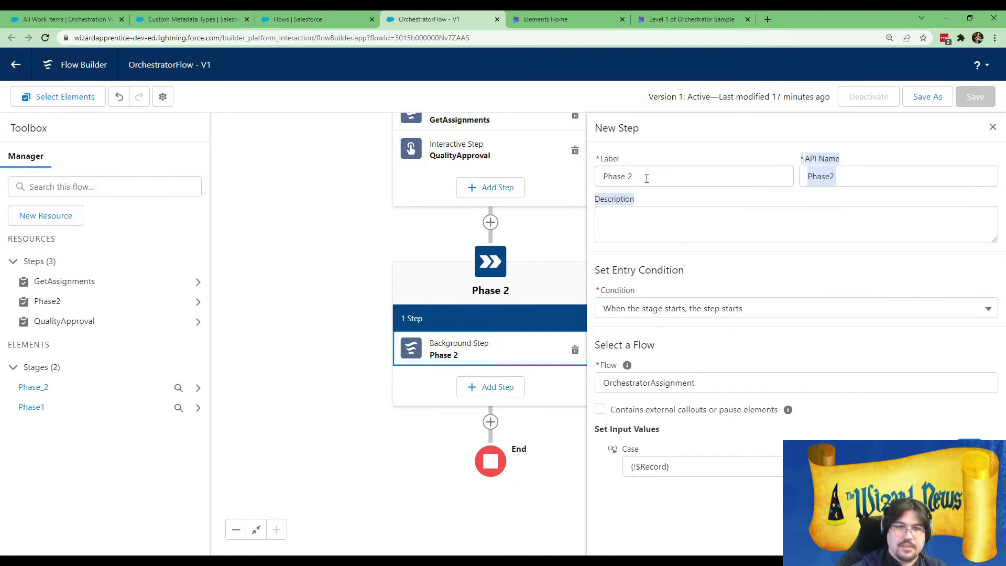
- Change the background step's label and API name to OrchAssign2
drag(641, 176, 533, 165)
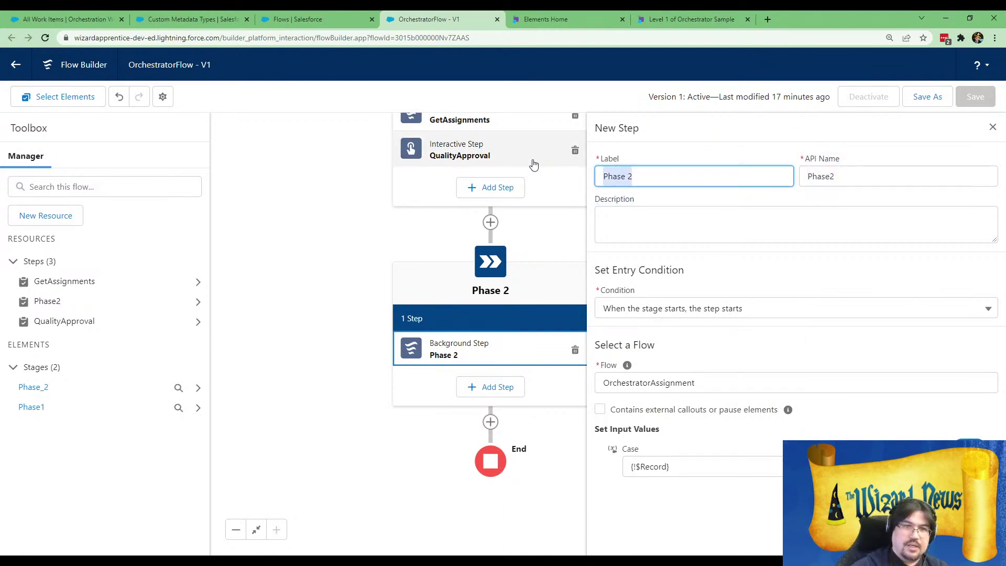
text(OrchAssign2)
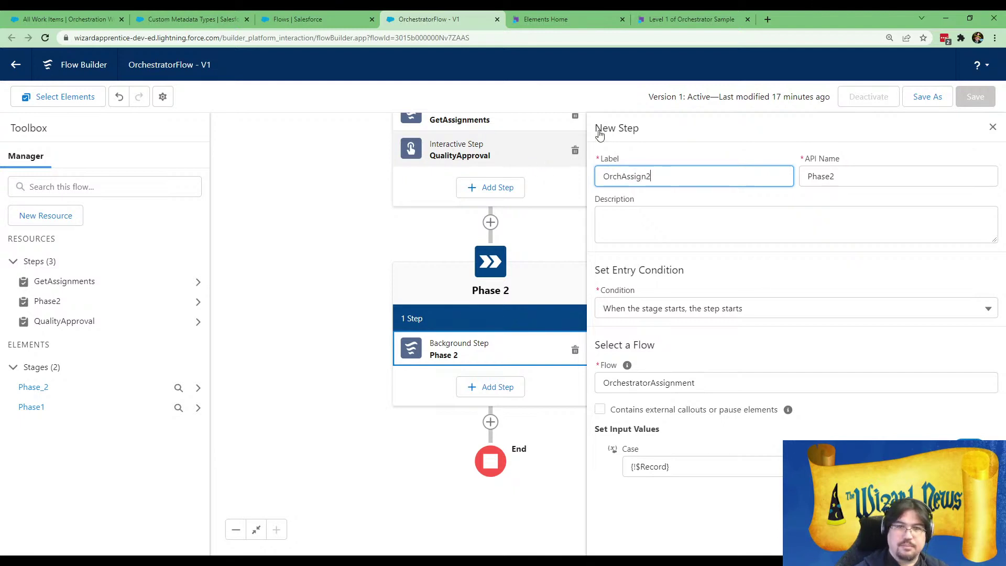
double_click(861, 178)
key(BackSpace)
click(673, 180)
key(Tab)
click(748, 222)
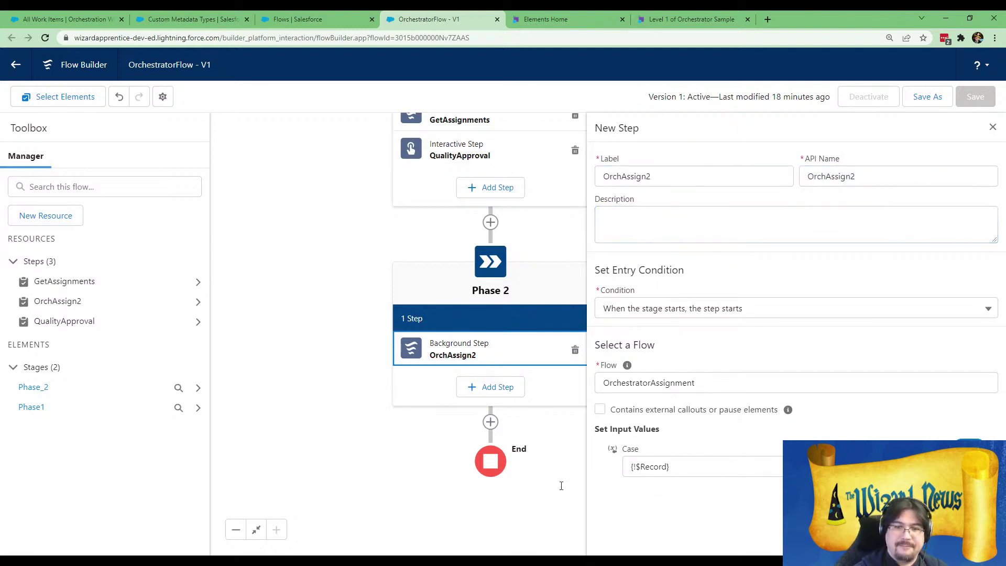
click(469, 496)
- Add an interactive step to the Phase 2 stage with the label and API name MagicalApproval
click(495, 394)
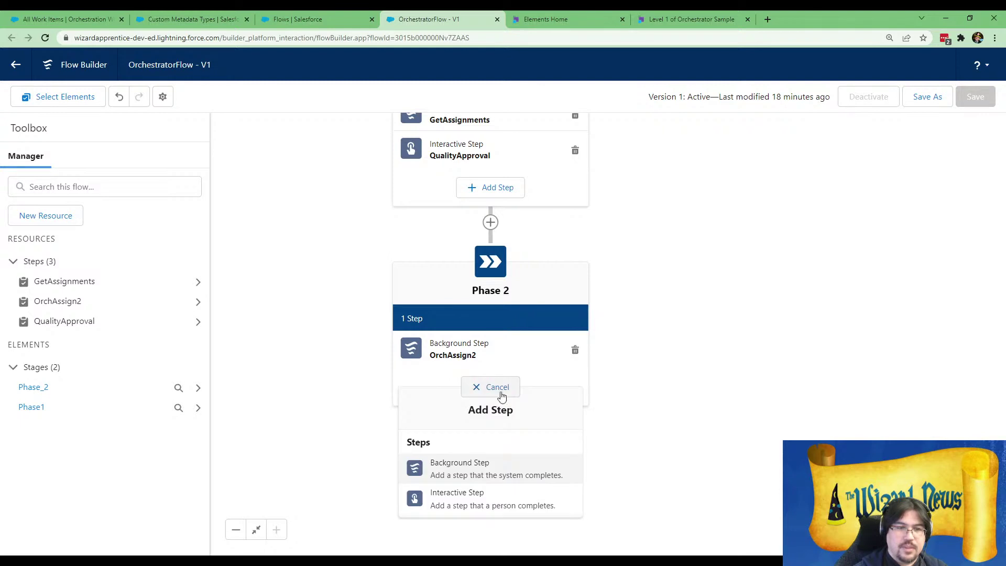
click(459, 499)
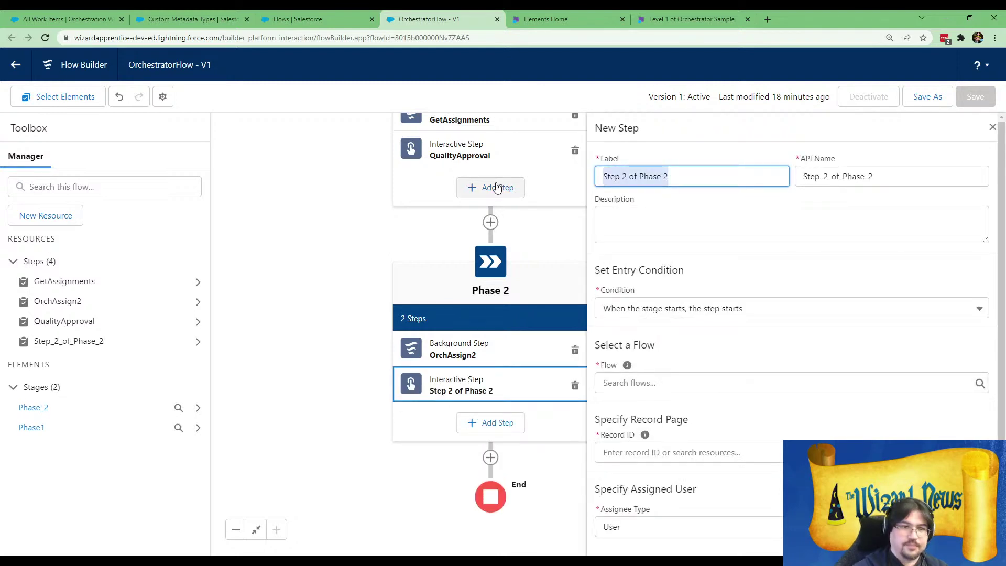
text(Engineering)
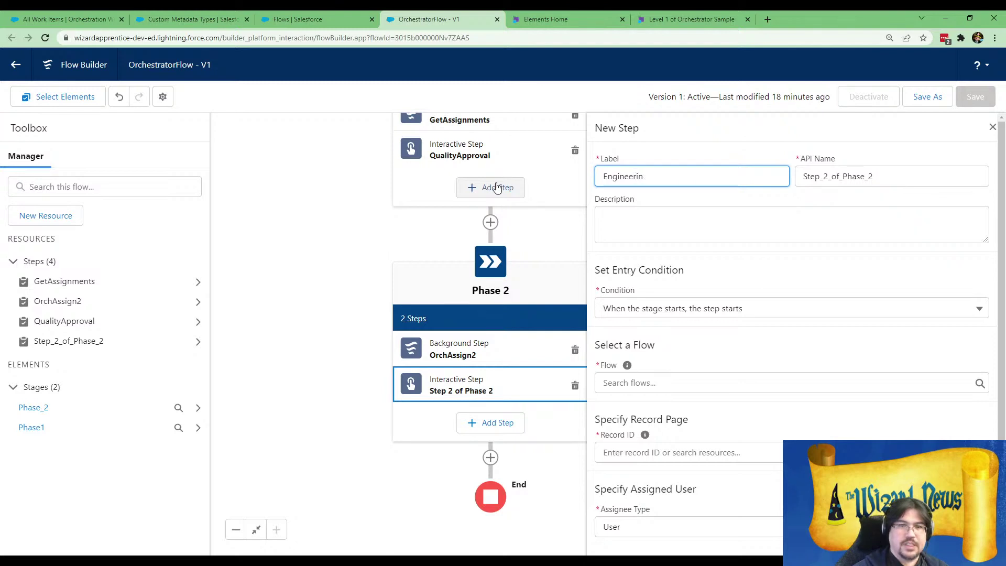
key(BackSpace)
key(BackSpace)
key(BackSpace)
key(BackSpace)
key(BackSpace)
key(BackSpace)
key(BackSpace)
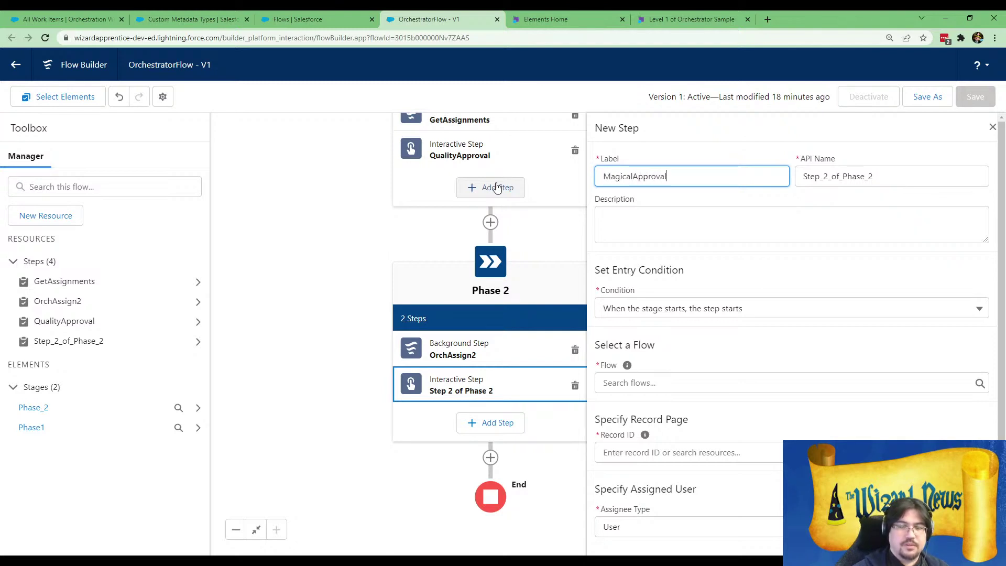
key(Tab)
key(BackSpace)
click(750, 176)
key(Tab)
- Set the MagicalApproval step's entry condition so it starts when the OrchAssign2 step is marked Complete
click(697, 311)
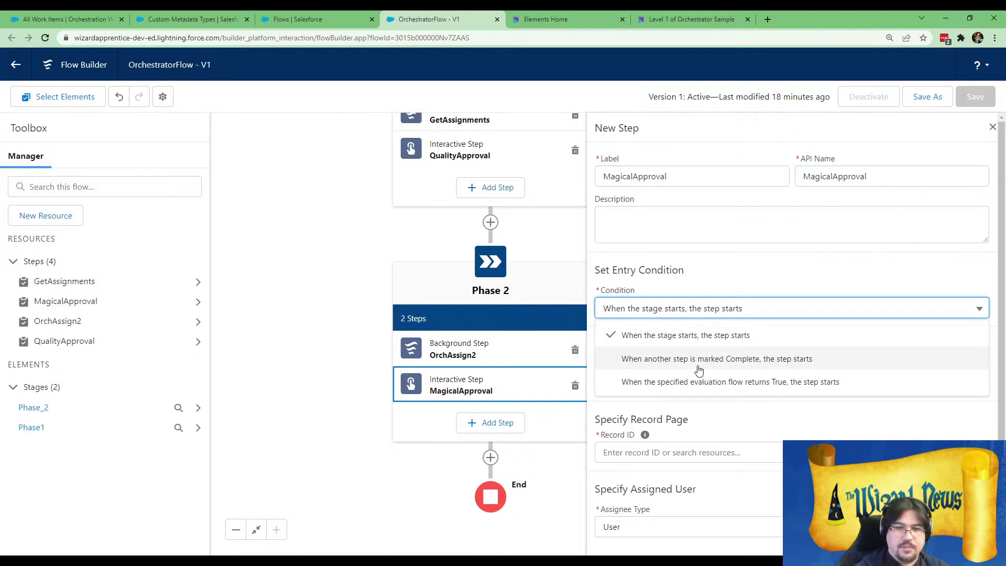
click(698, 366)
click(659, 350)
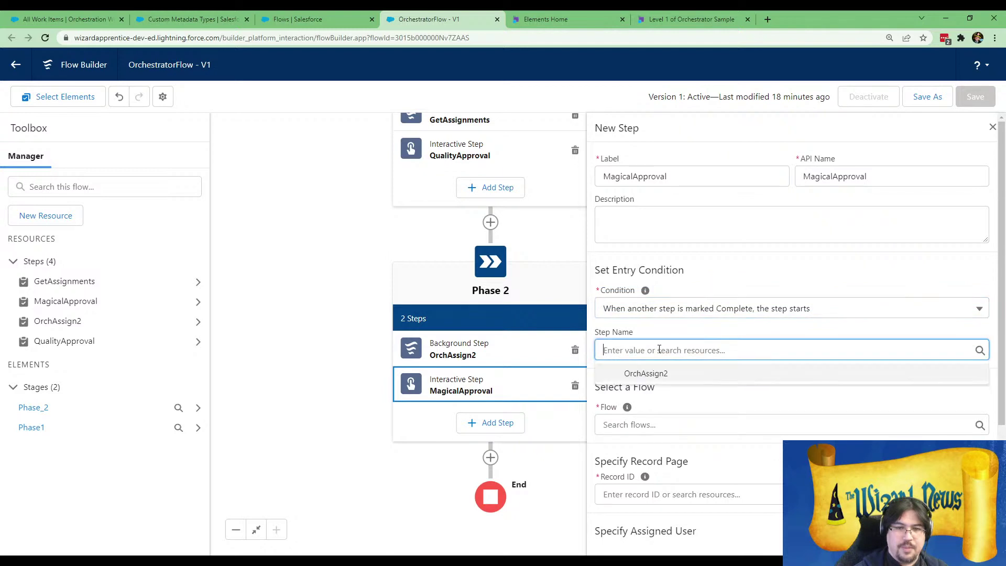
click(668, 372)
- Have the MagicalApproval step run Orchestrator Approval Flow with $Record as its Case input
click(683, 423)
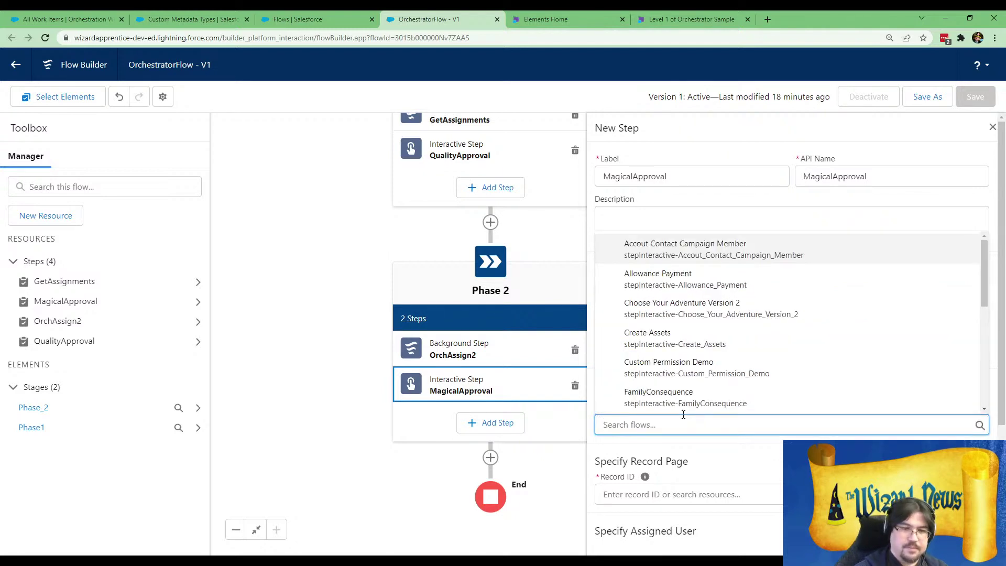
text(orch)
click(702, 402)
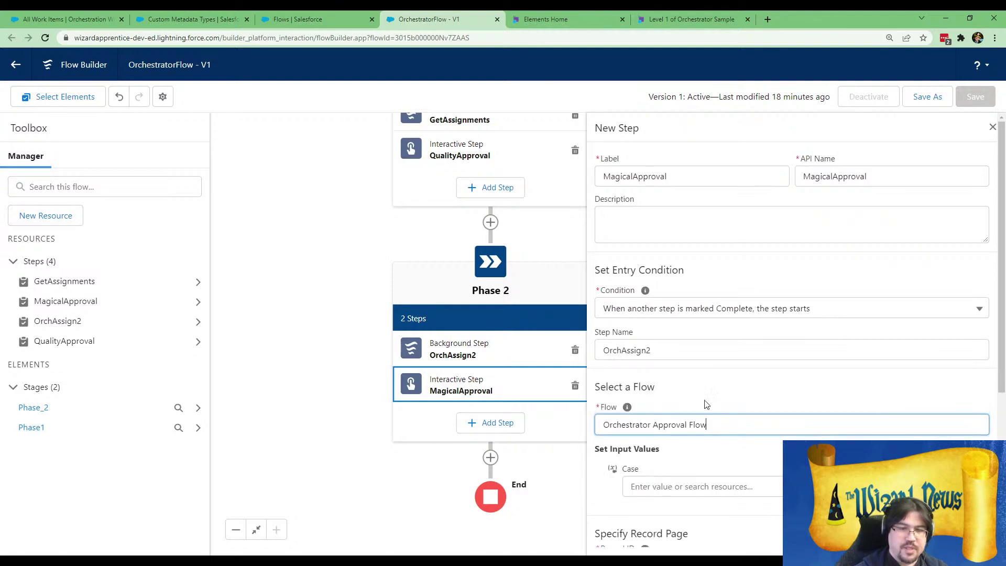
click(665, 487)
text($Rec)
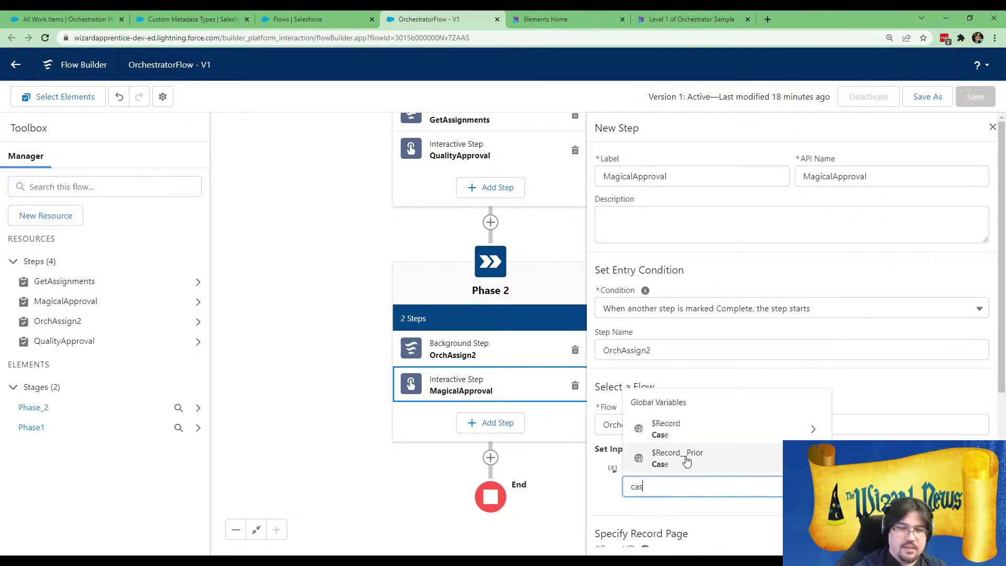
click(747, 430)
key(BackSpace)
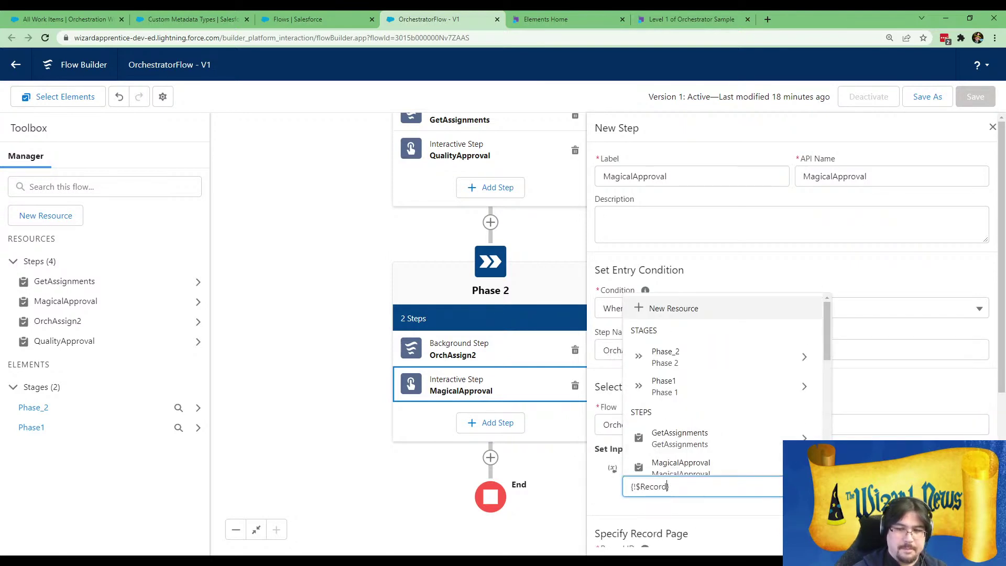
- Set the MagicalApproval step's record page ID to $Record > Case ID
scroll(703, 439, down, 4)
click(657, 329)
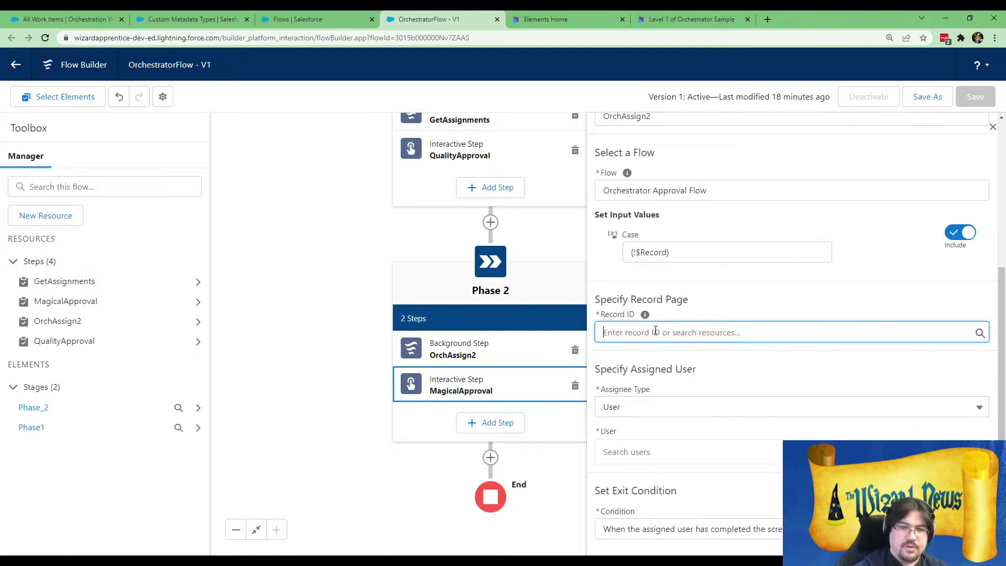
text(case)
click(641, 282)
text(id)
scroll(644, 278, down, 4)
scroll(648, 272, down, 2)
click(637, 259)
- Assign the MagicalApproval step to a User Resource taken from OrchAssign2's MagicalUserName output
click(675, 407)
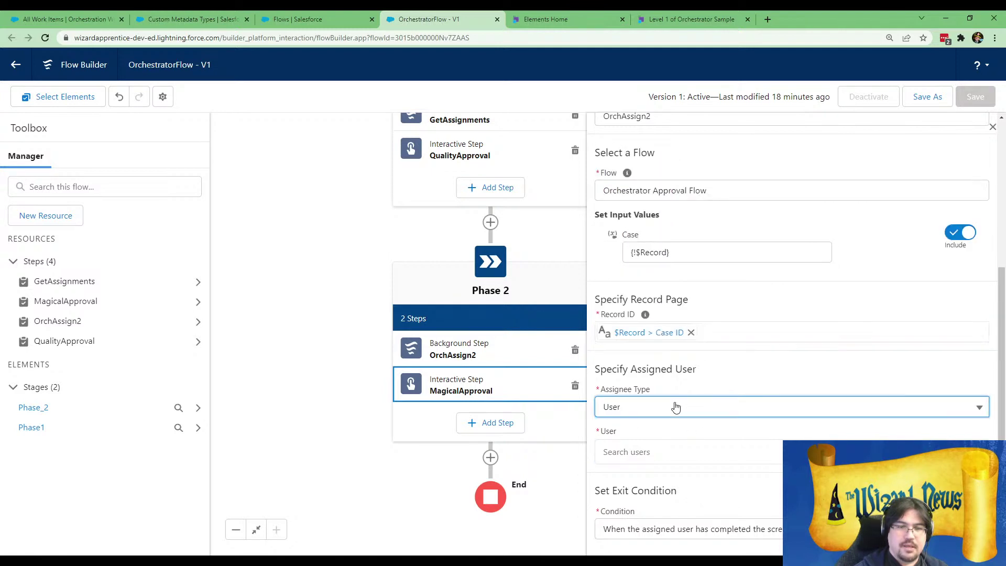
click(675, 407)
click(645, 460)
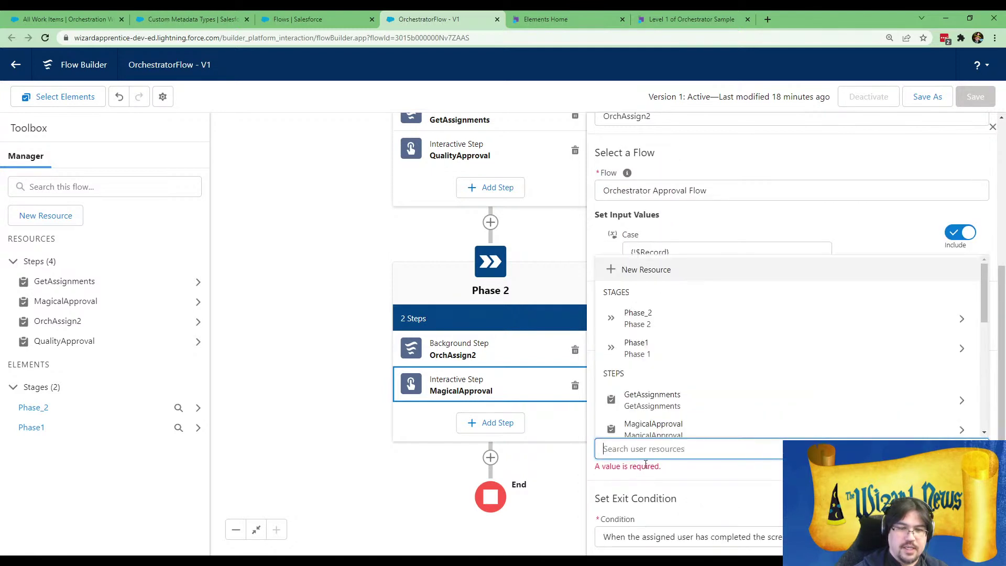
scroll(685, 396, down, 3)
scroll(688, 397, down, 1)
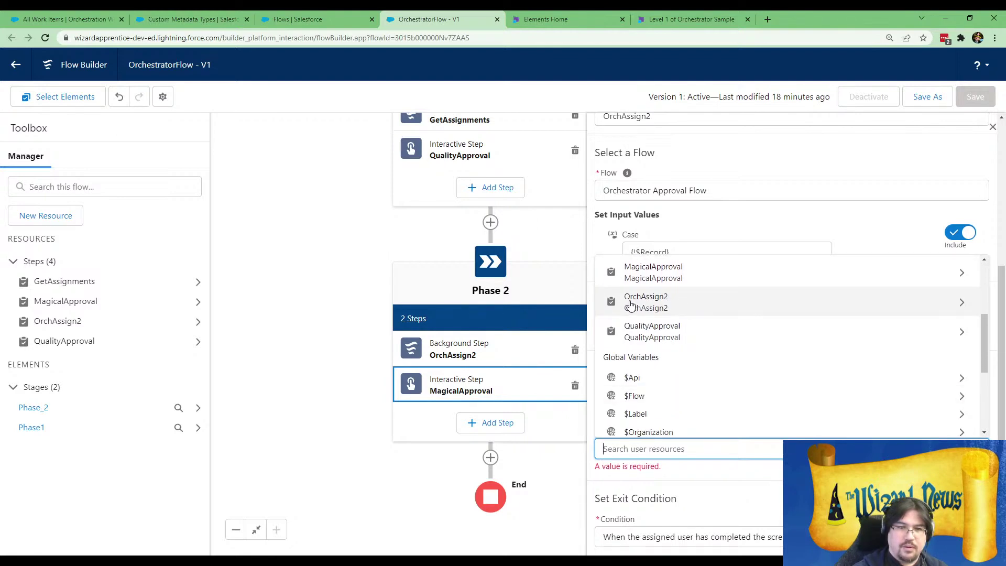
click(791, 303)
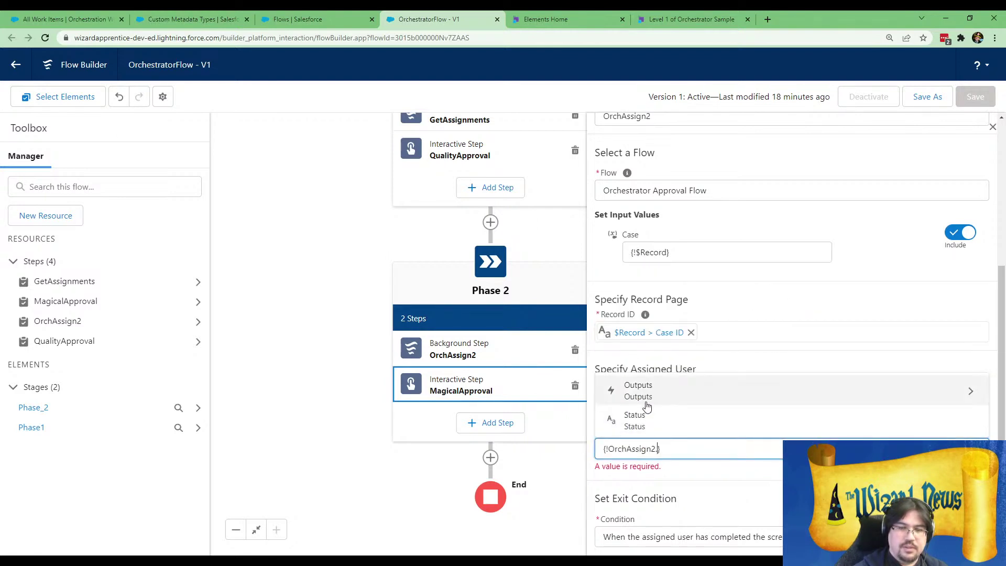
click(647, 403)
click(635, 364)
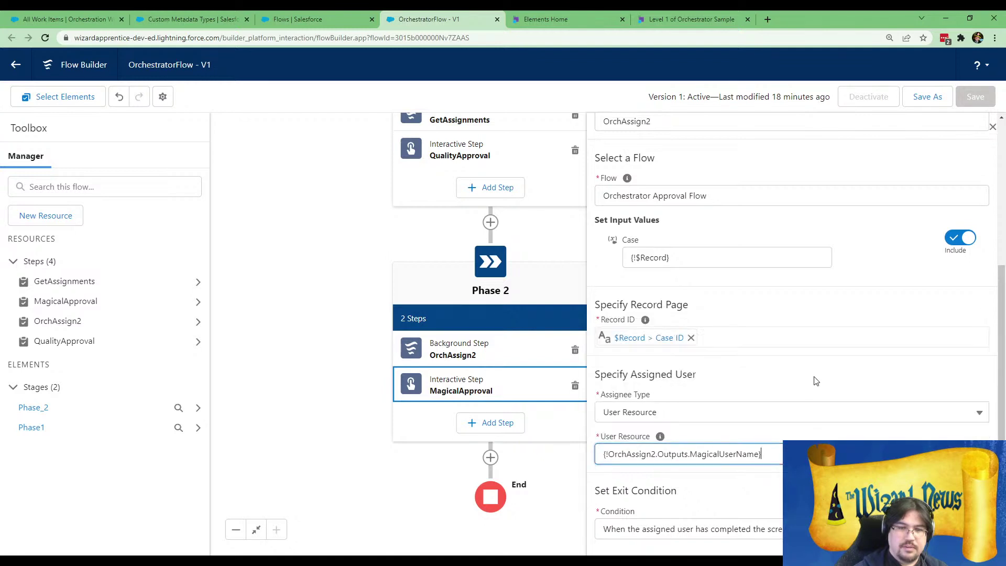
- Review and close the MagicalApproval step's settings, and save the orchestration as a new version of OrchestratorFlow
scroll(723, 449, up, 3)
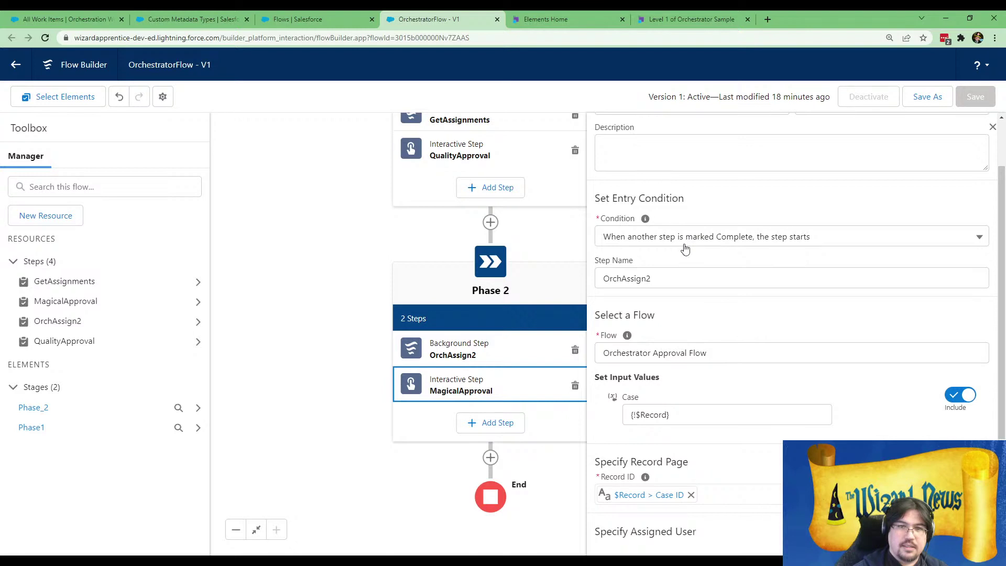
scroll(759, 377, down, 3)
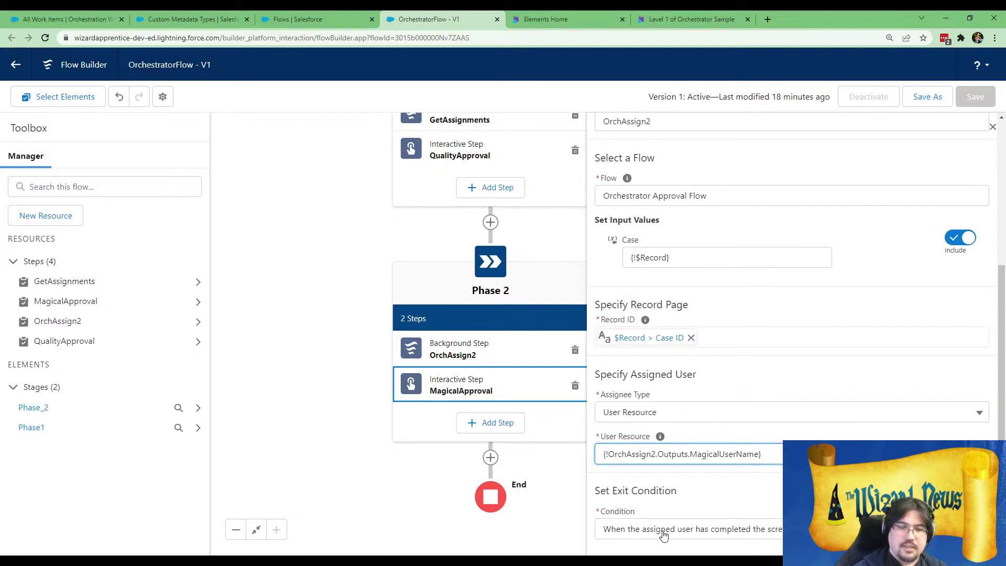
click(309, 332)
scroll(651, 303, up, 3)
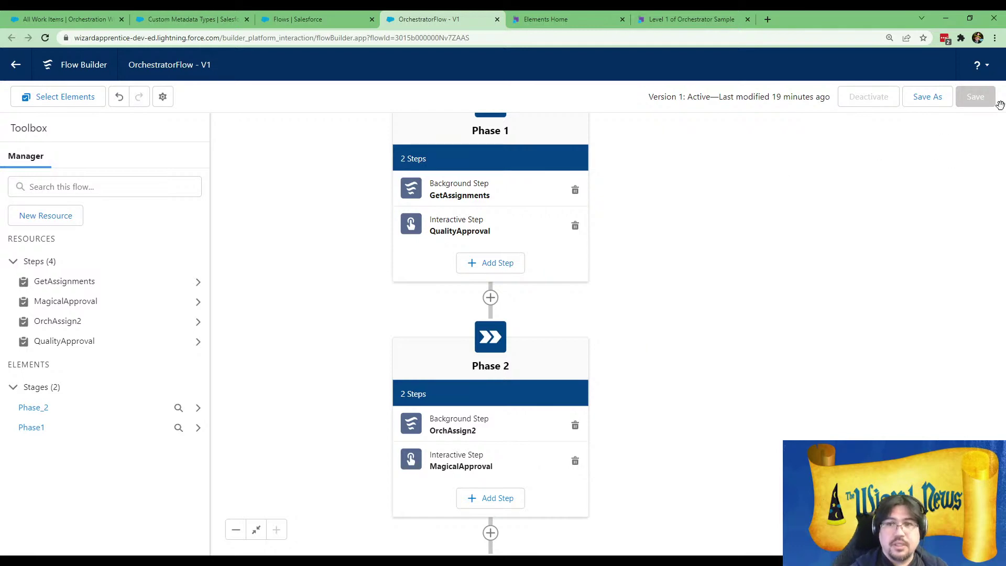
click(919, 98)
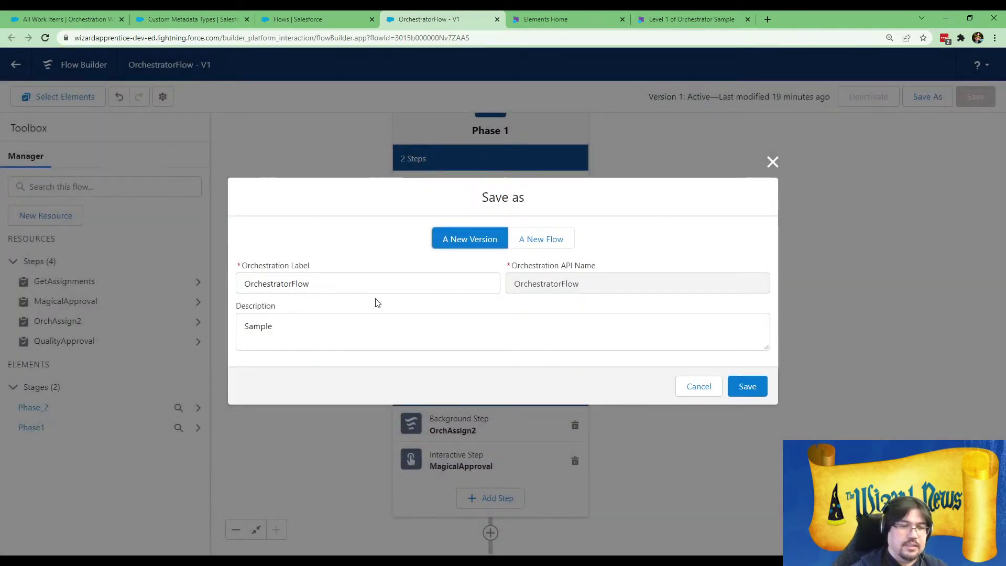
click(748, 387)
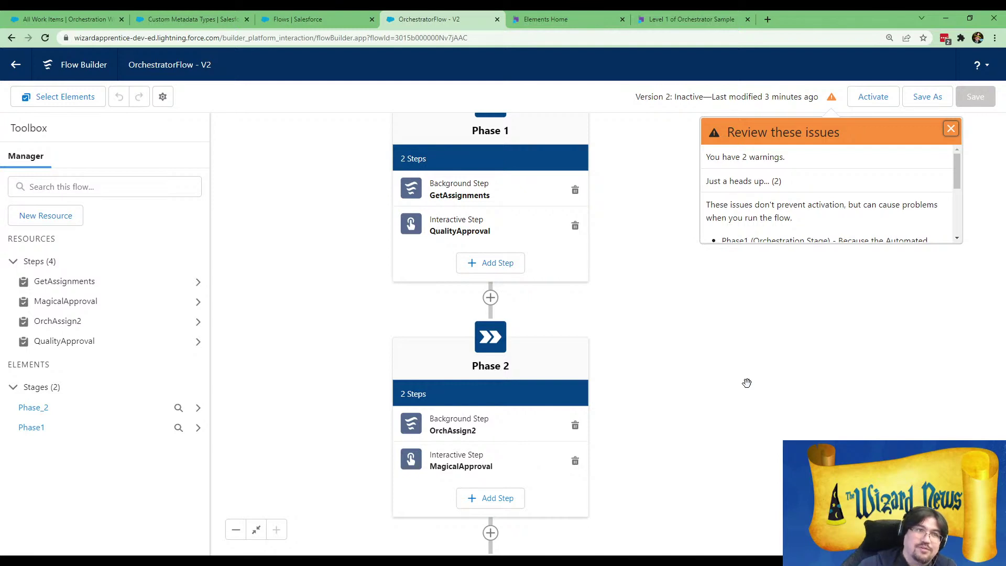
- Find and open the org's Company Information page in Setup
click(191, 19)
double_click(42, 130)
text(co)
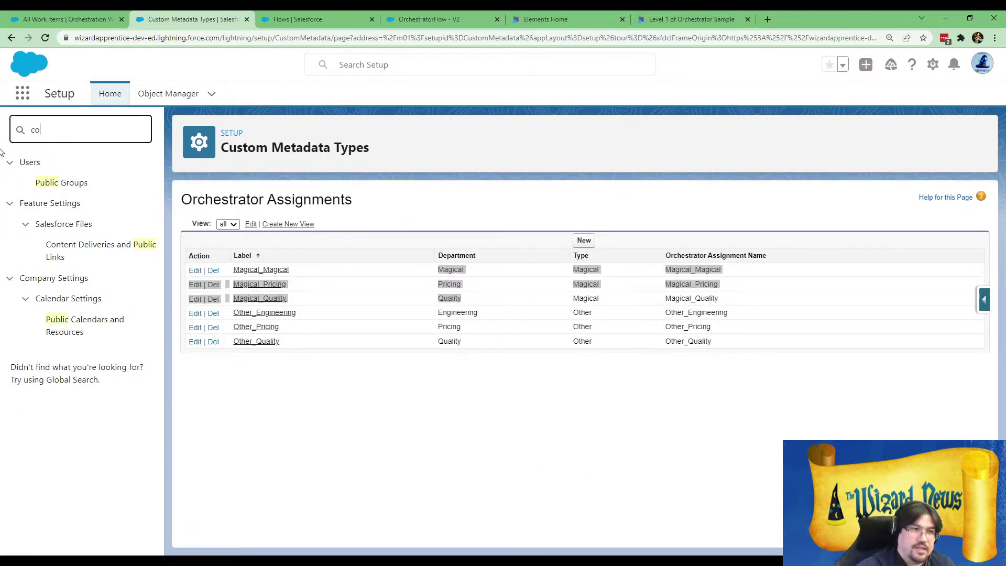
text(mpan)
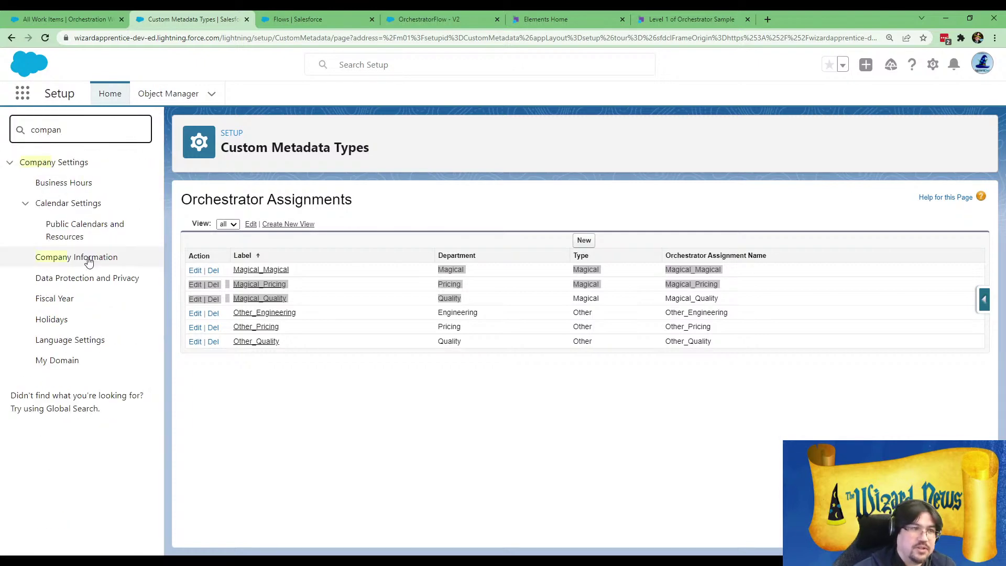
click(66, 257)
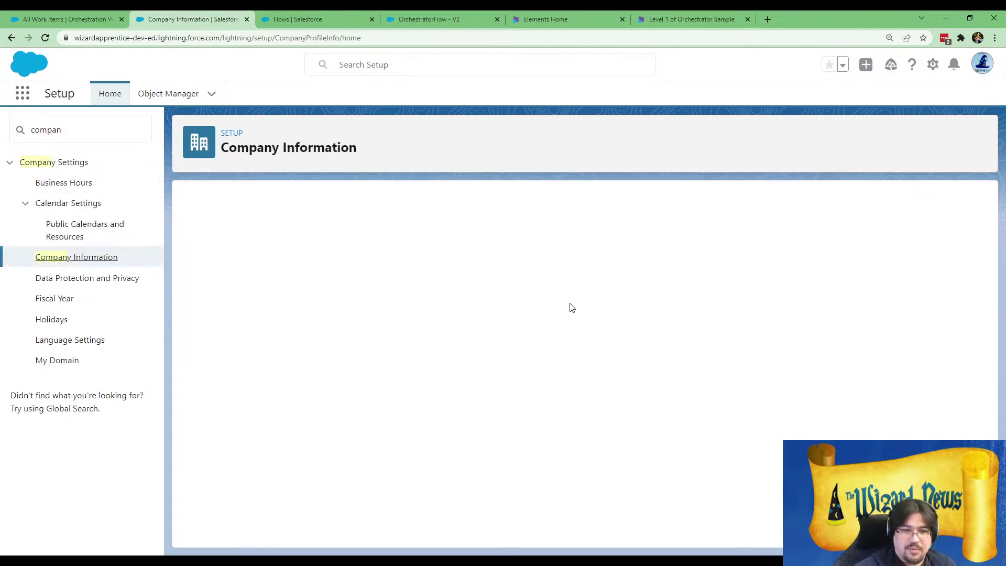
- Examine the org's user, permission set and feature licenses and its Usage-based Entitlements
scroll(546, 297, down, 6)
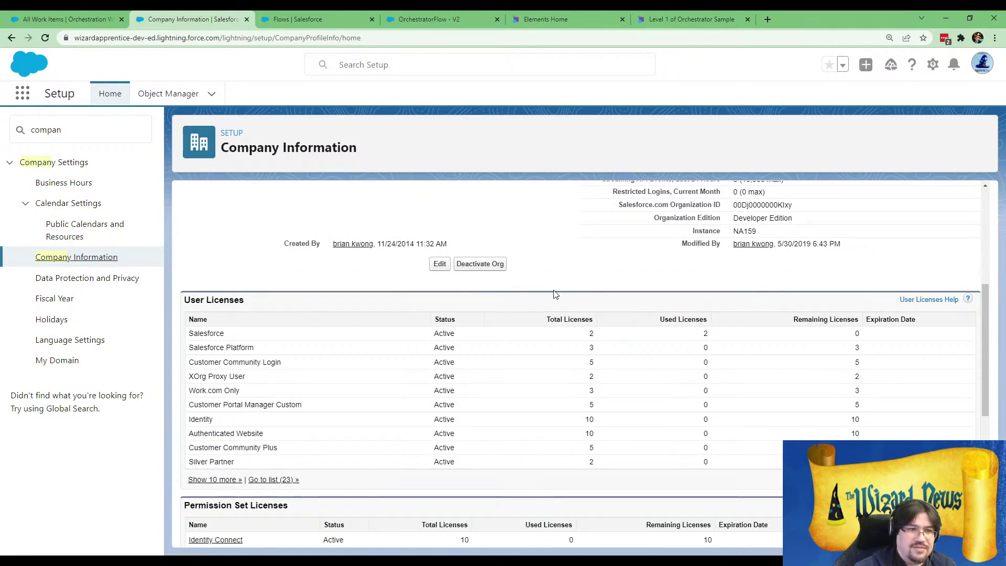
scroll(547, 283, down, 1)
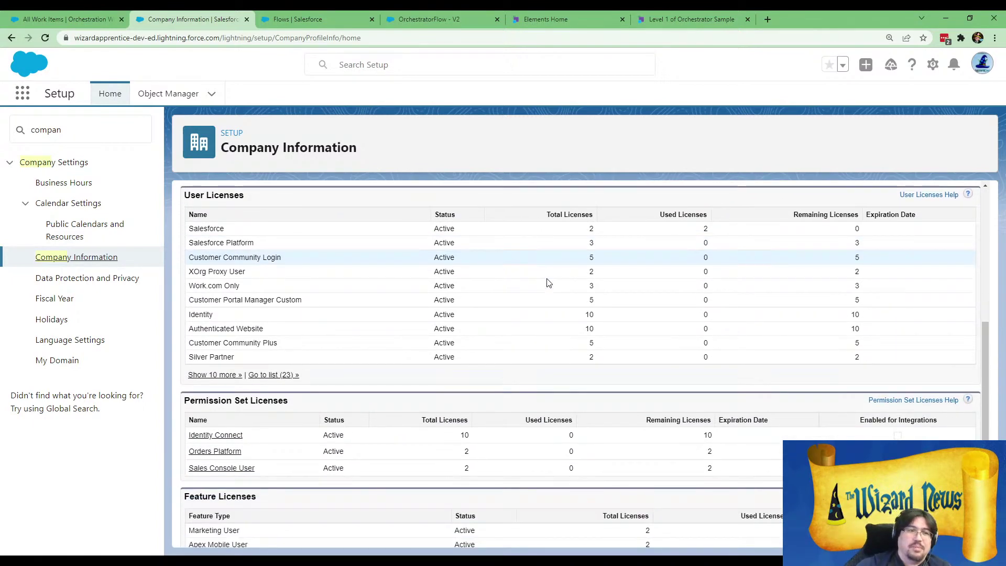
scroll(514, 290, down, 5)
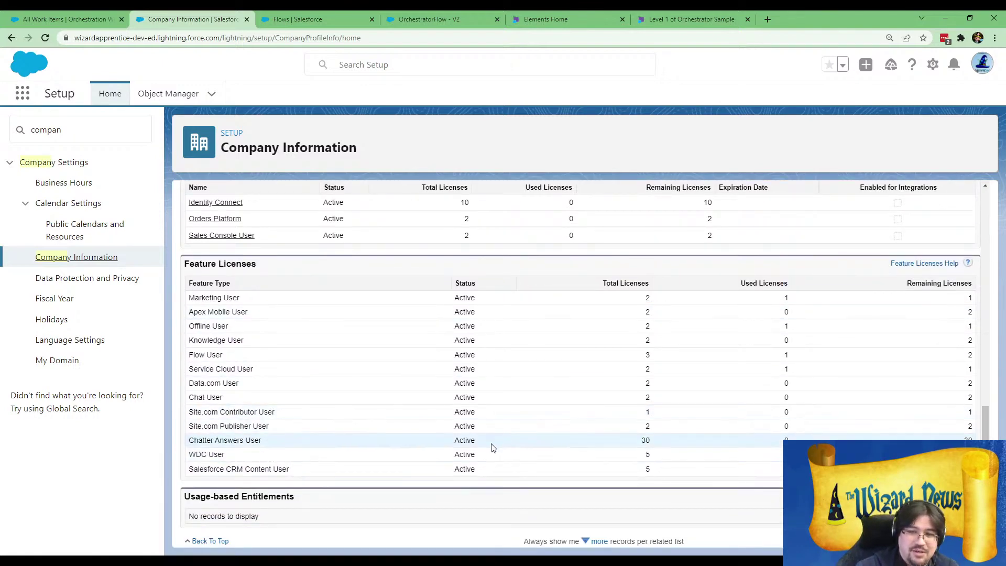
drag(185, 496, 313, 505)
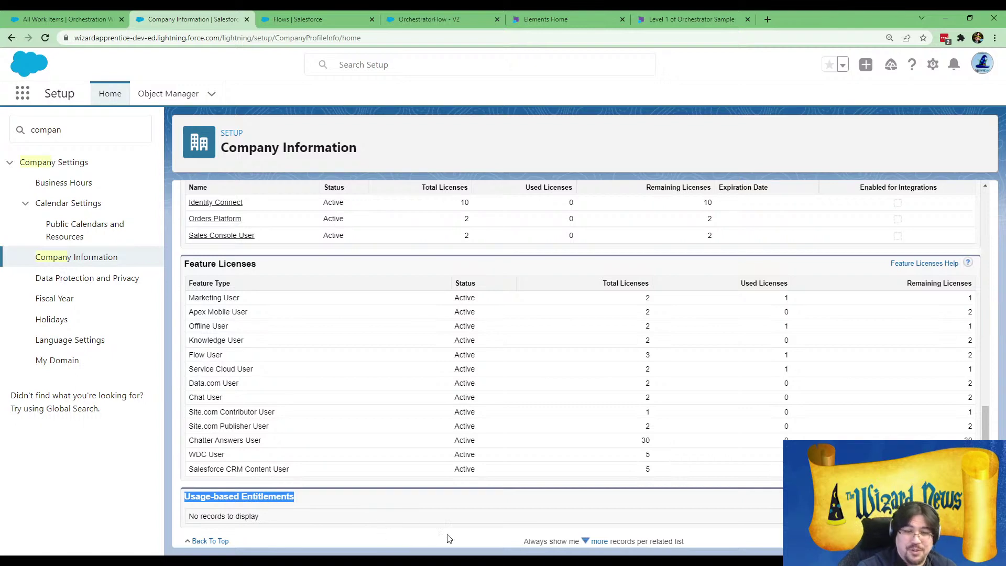
scroll(417, 446, up, 6)
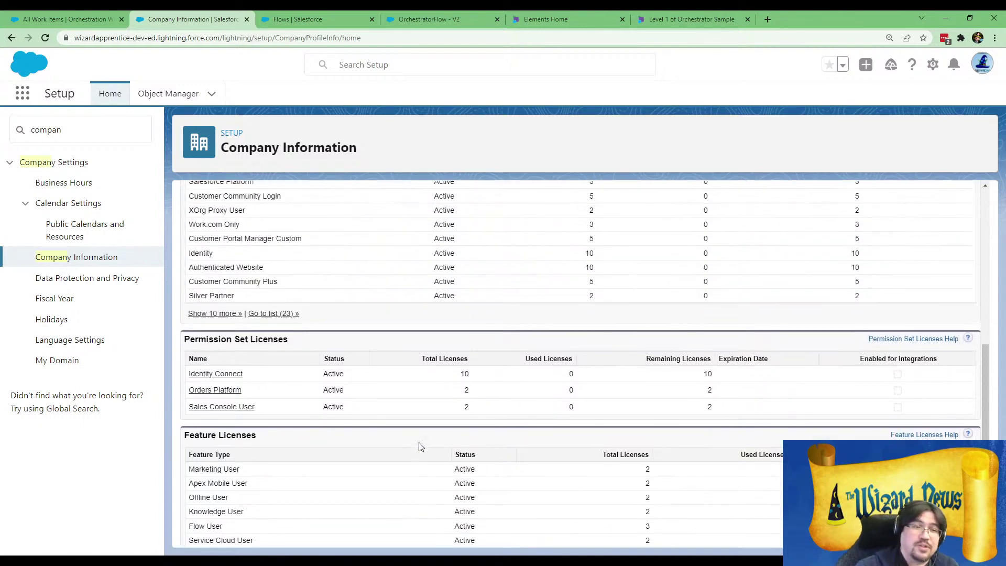
scroll(417, 448, up, 2)
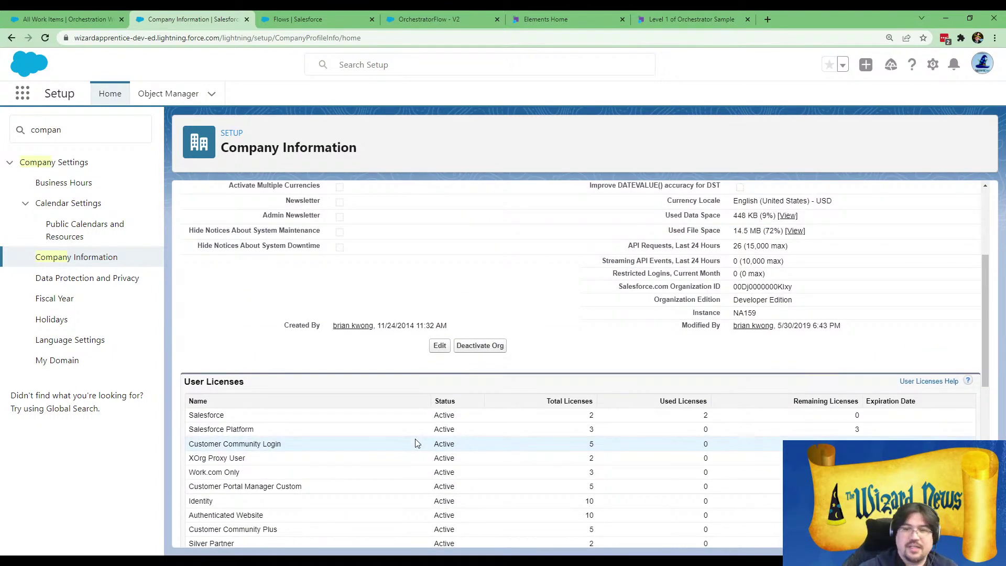
scroll(416, 442, up, 4)
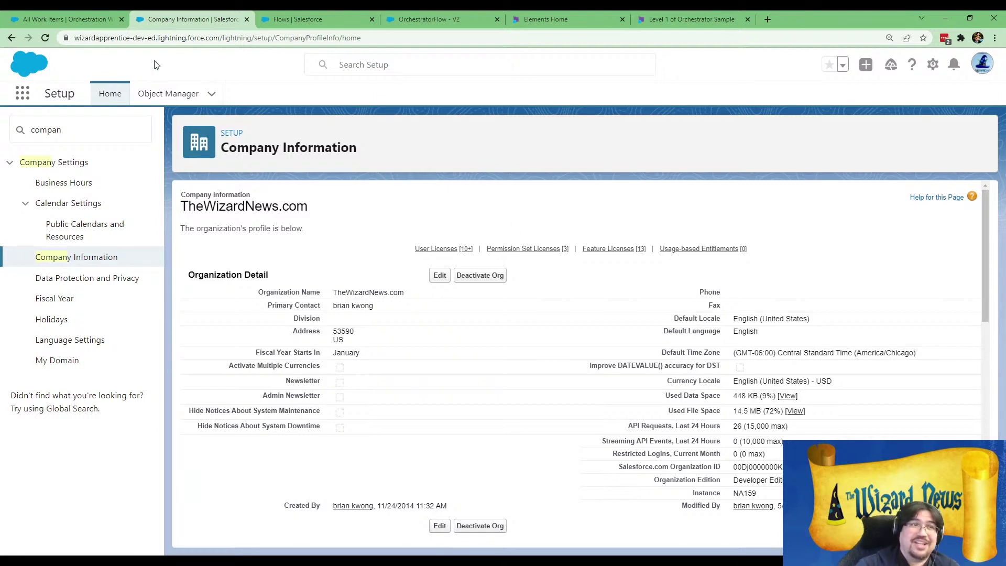
- Open the case "Magical - Demo Example" from the Cases list in the Wizard Apprentice app
click(31, 92)
text(case)
click(46, 217)
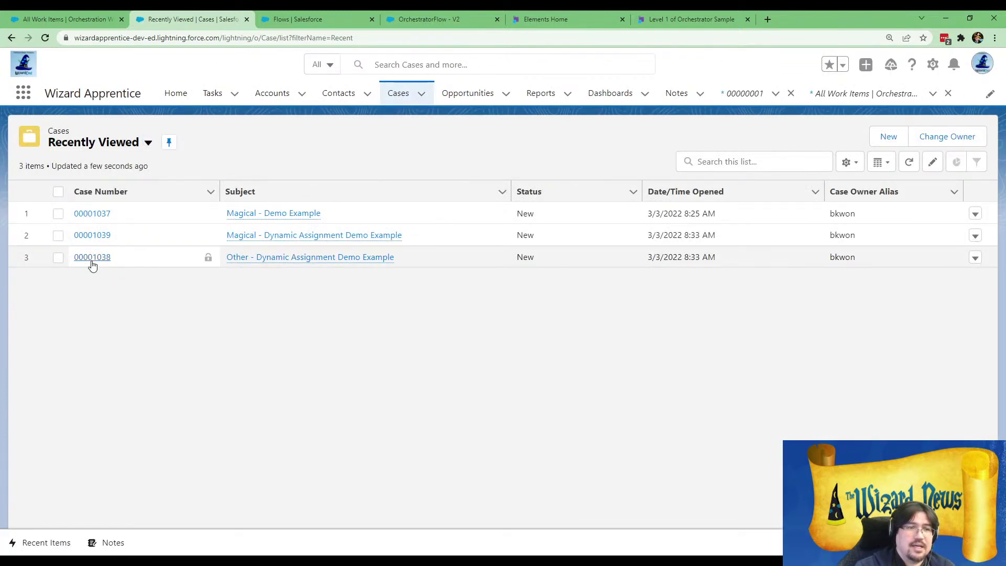
click(88, 215)
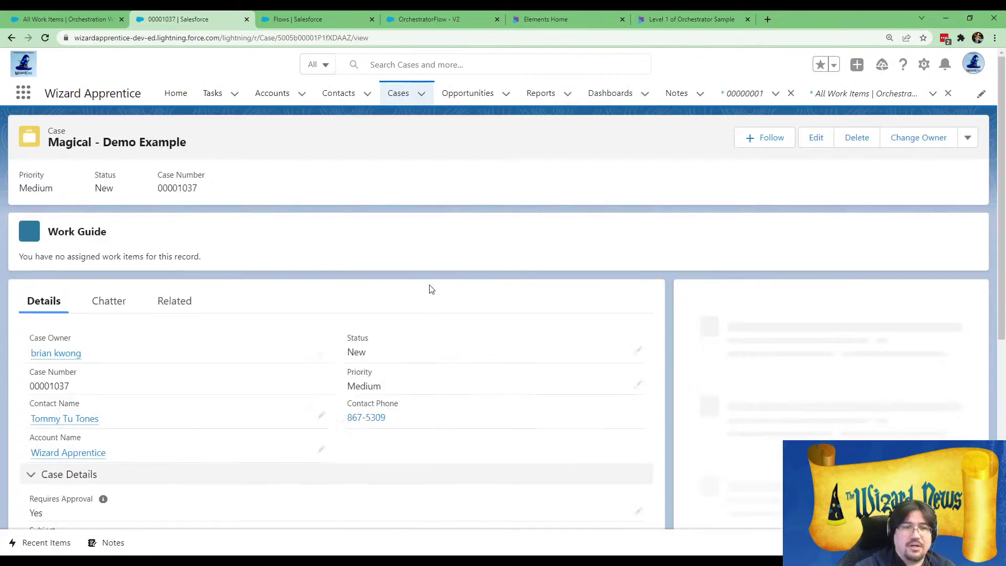
- Examine the related lists and case history of the "Magical - Demo Example" case
click(169, 254)
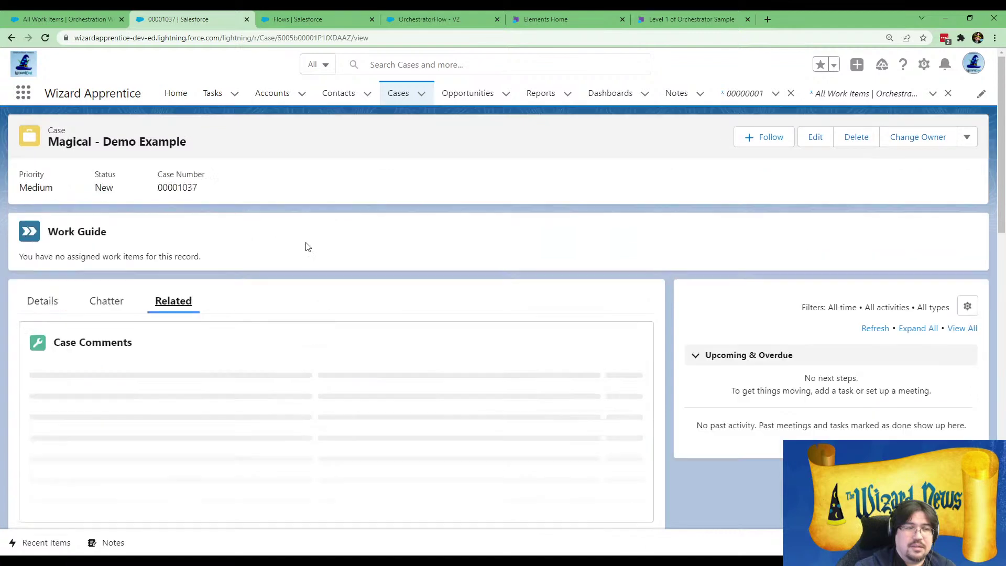
scroll(265, 320, down, 5)
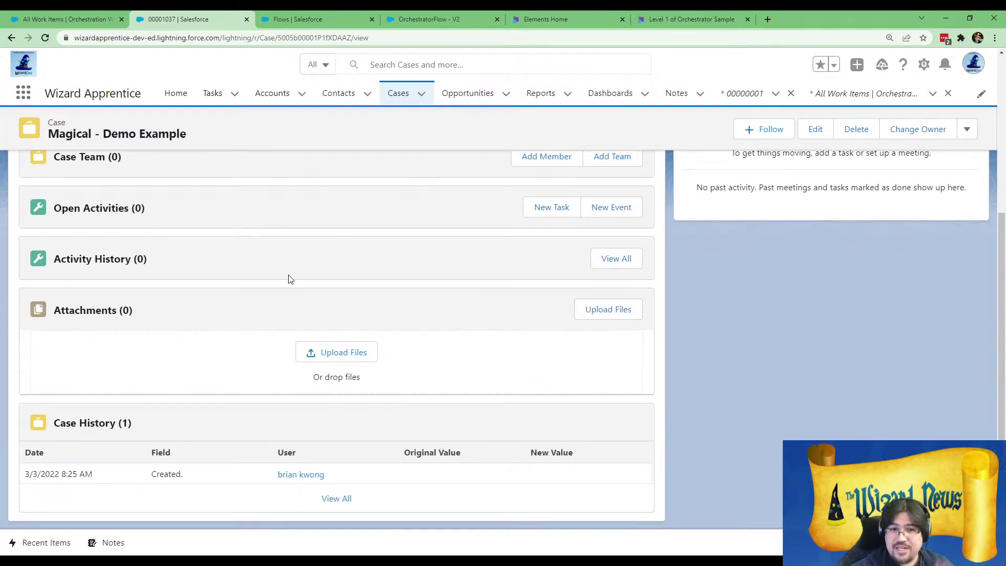
scroll(291, 277, up, 3)
scroll(294, 272, up, 2)
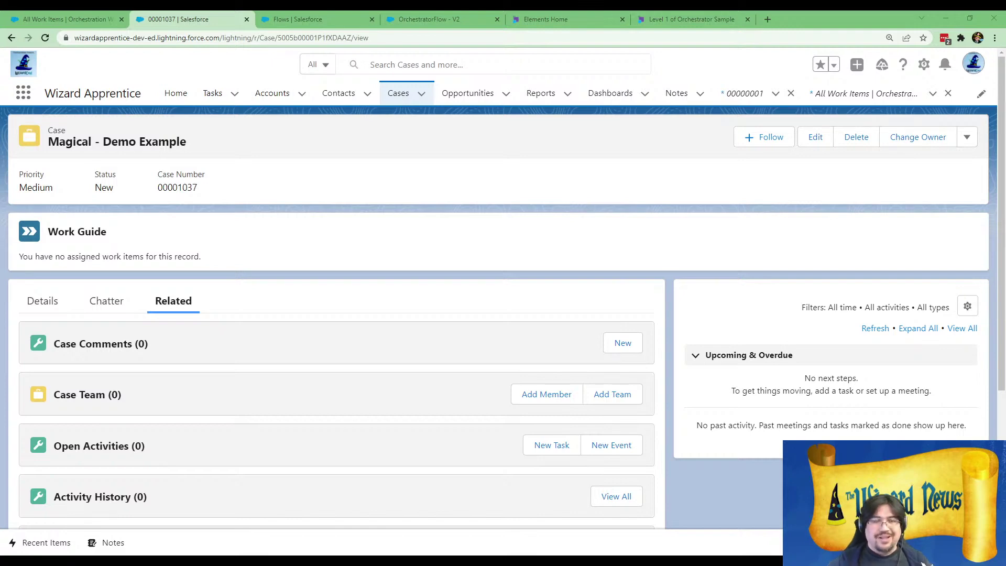
- Return to OrchestratorFlow V2, dismiss the issues notice and inspect the settings of Phase 1's QualityApproval step
click(394, 21)
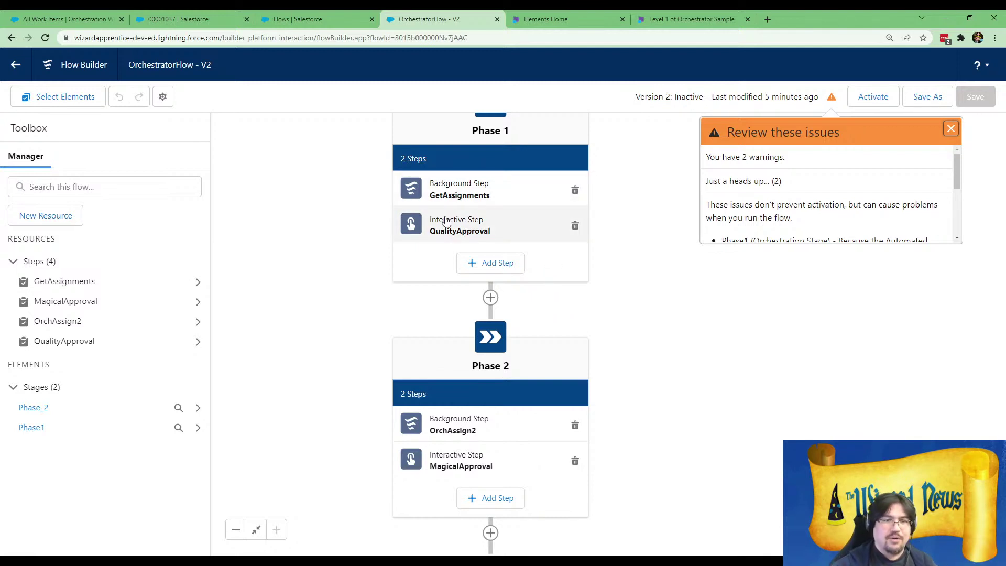
click(501, 227)
click(951, 130)
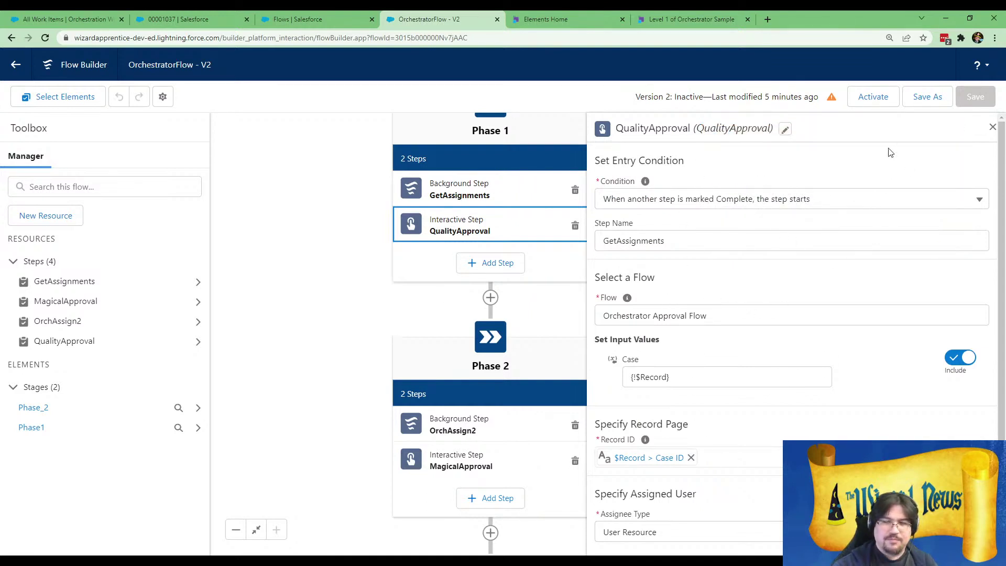
click(992, 128)
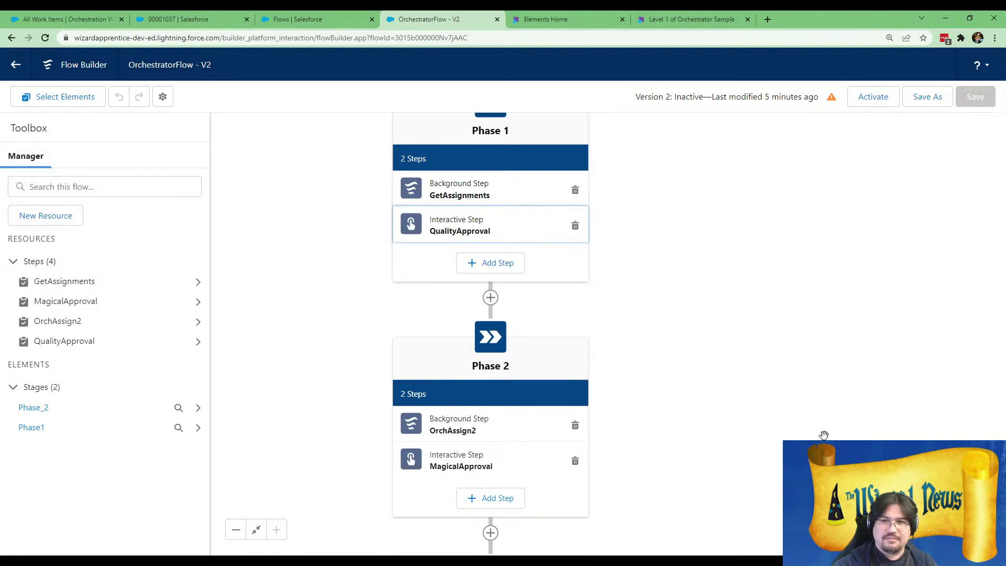
click(466, 233)
click(992, 128)
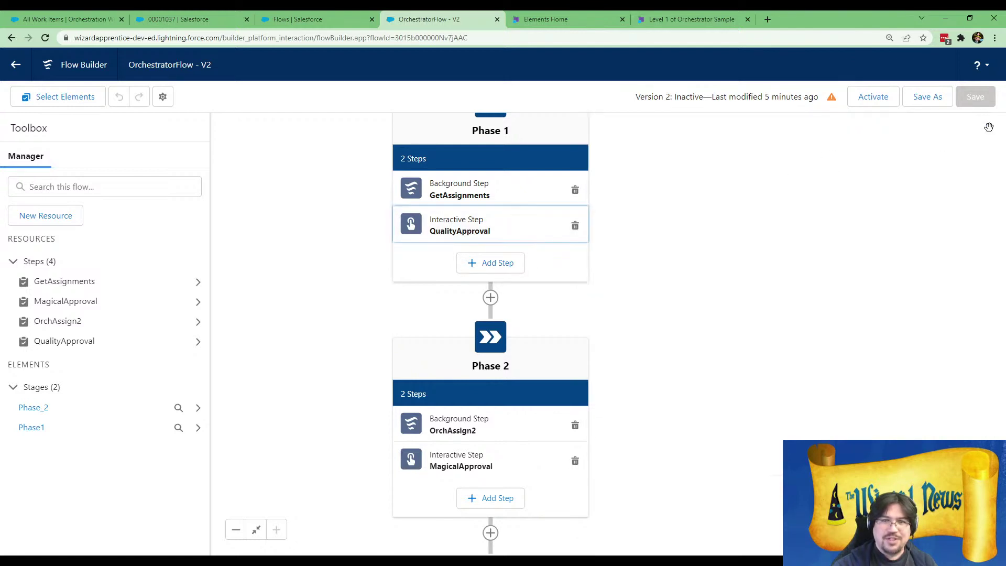
click(431, 215)
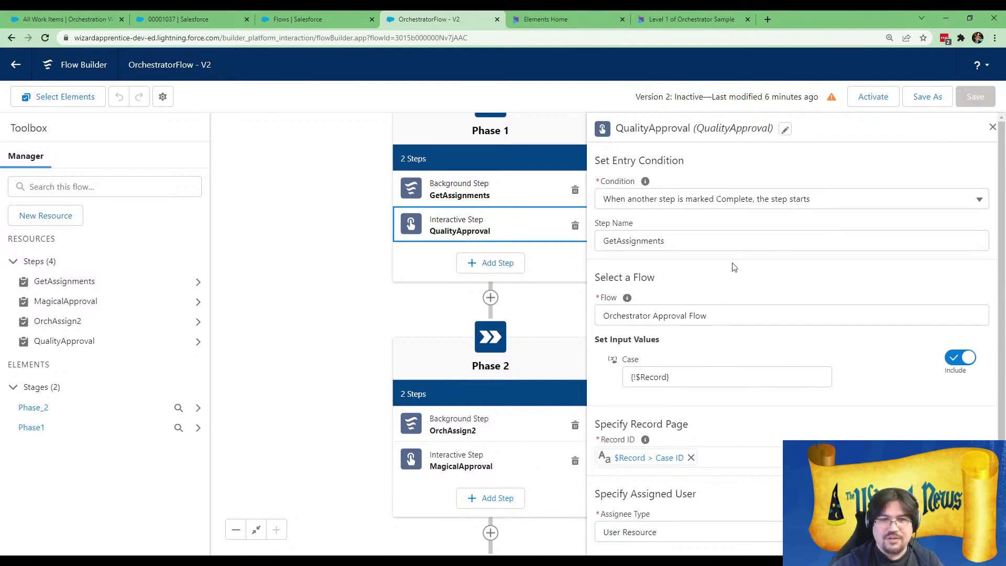
- Examine the assignee type options available for Phase 1's QualityApproval step, keep the current choice and close the step's settings
scroll(735, 243, down, 2)
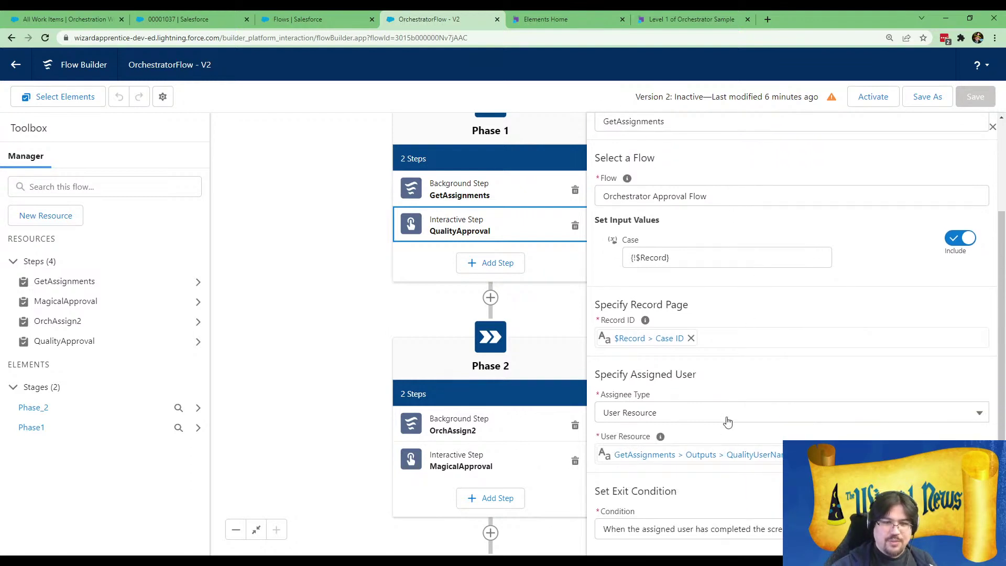
click(654, 419)
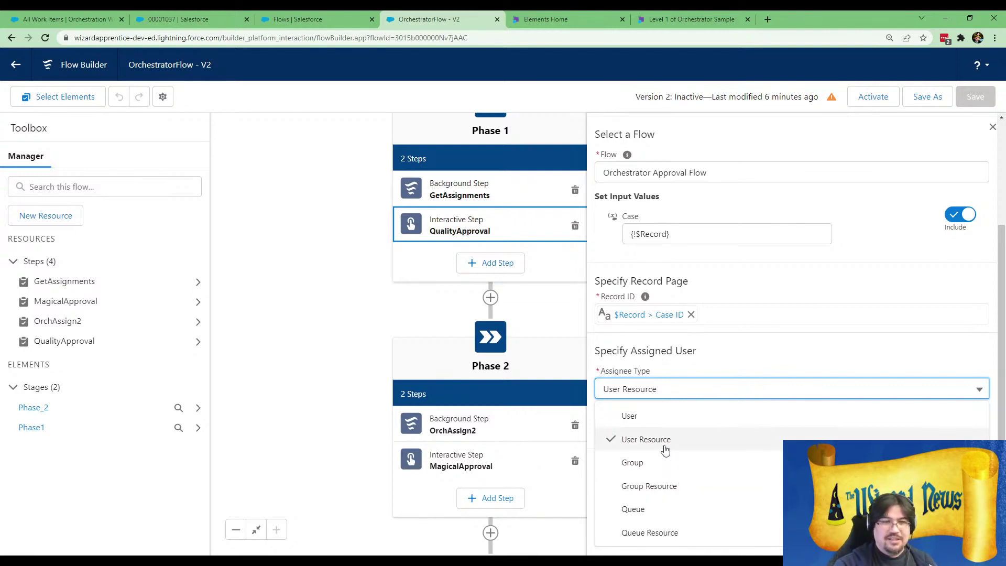
click(768, 360)
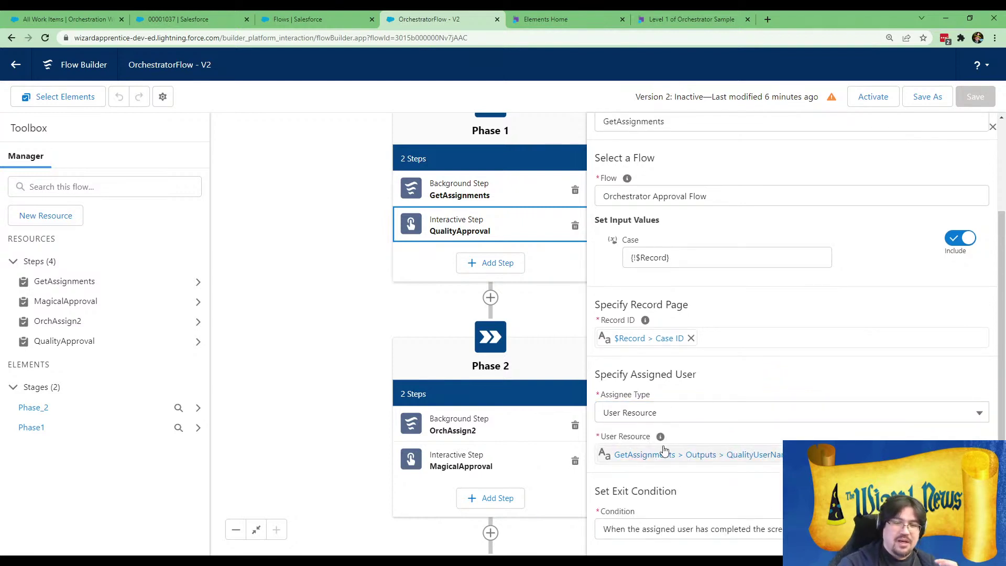
click(328, 267)
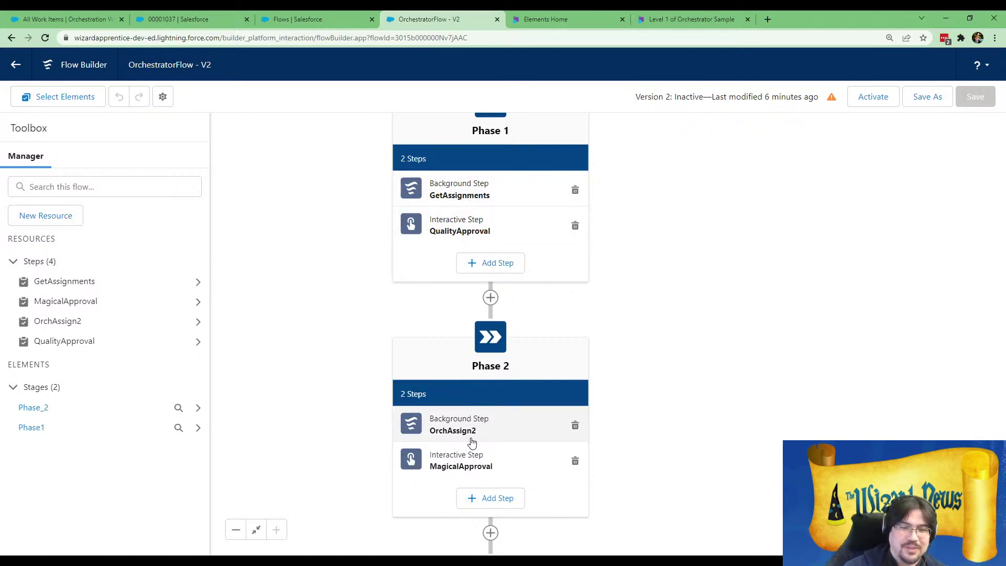
- Reopen Phase 1's QualityApproval step and examine its exit condition options without changing the selection
click(463, 459)
click(450, 231)
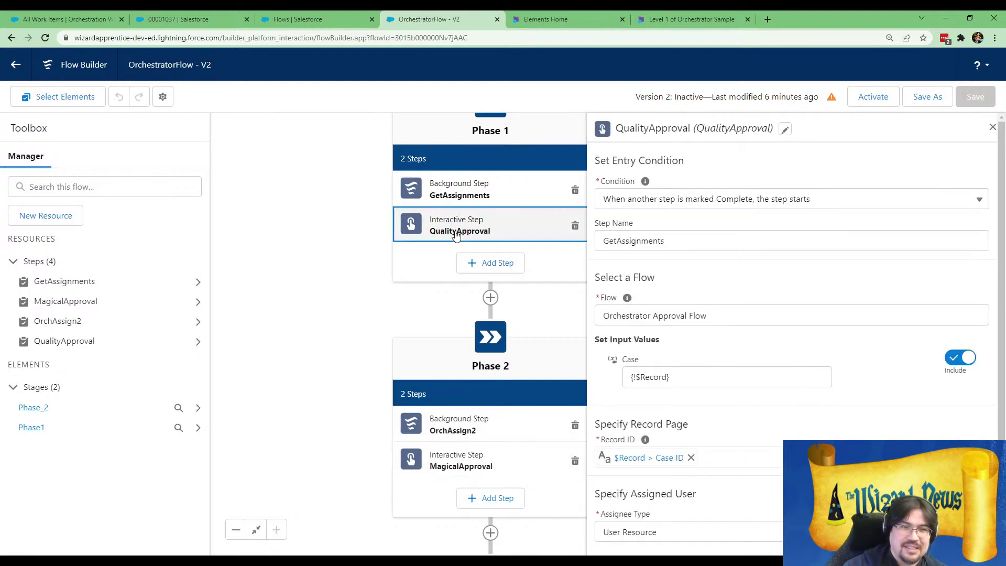
scroll(749, 314, down, 2)
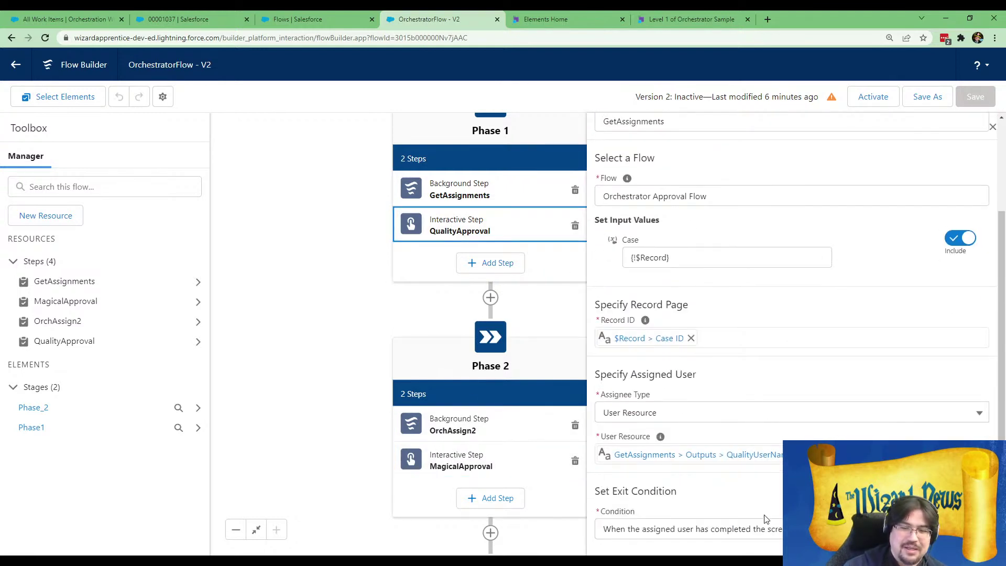
click(762, 527)
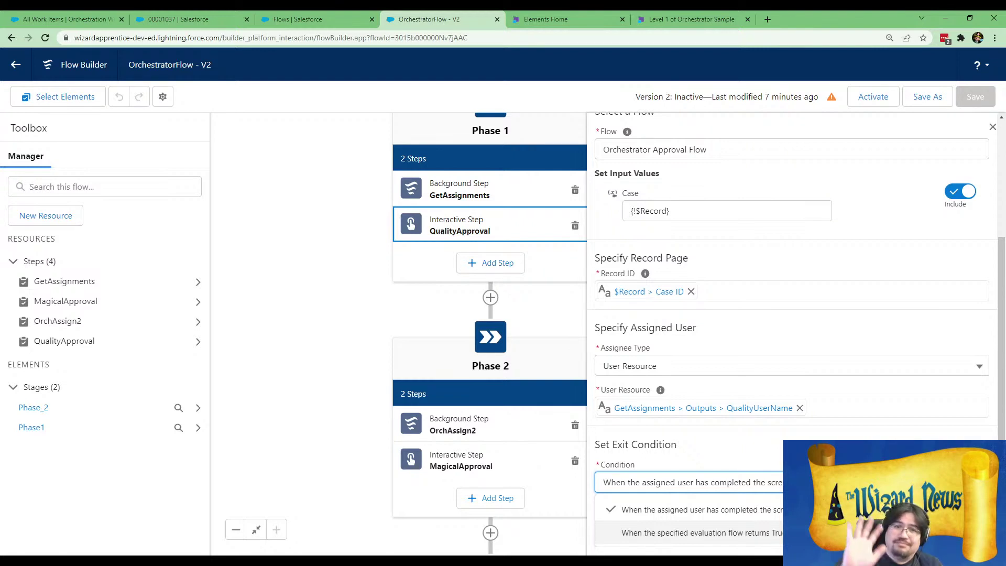
click(287, 131)
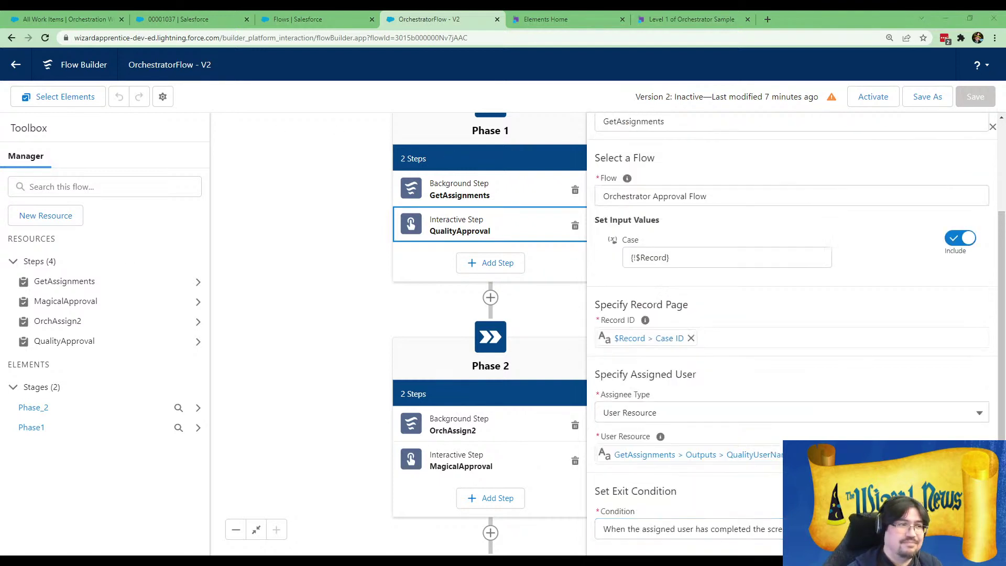